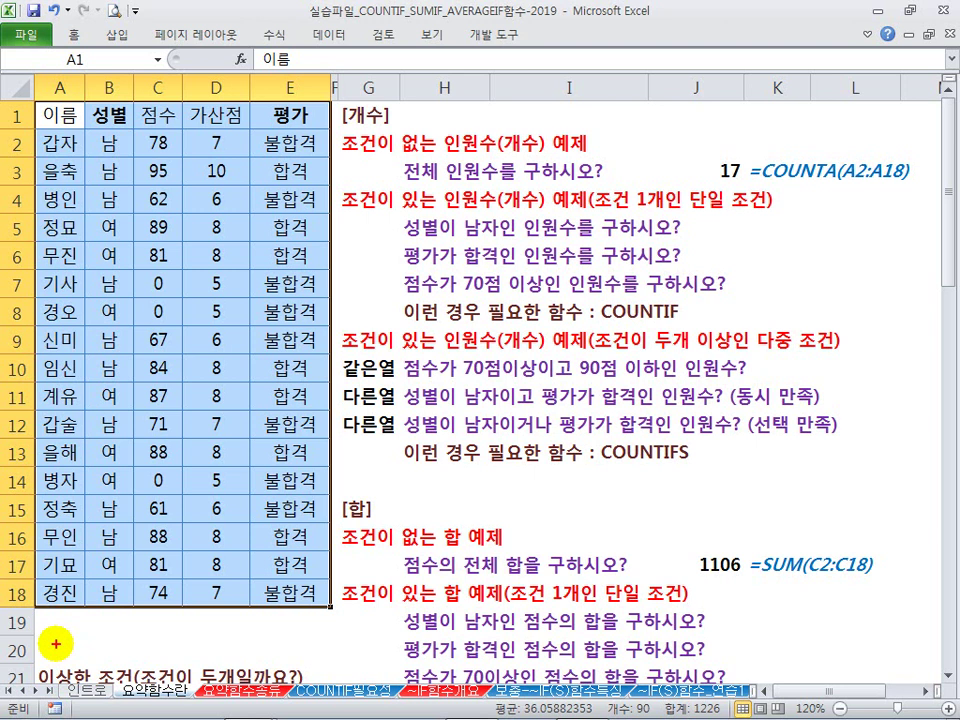
mouse_move(42, 633)
mouse_down()
mouse_move(94, 712)
mouse_move(92, 668)
mouse_move(165, 670)
mouse_up()
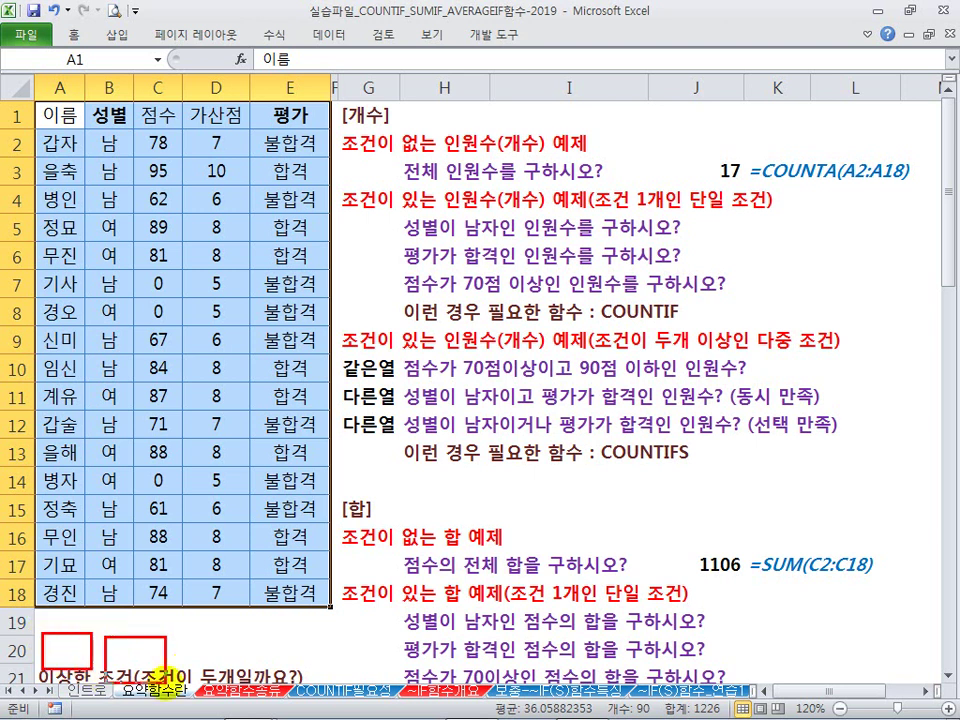
key(Escape)
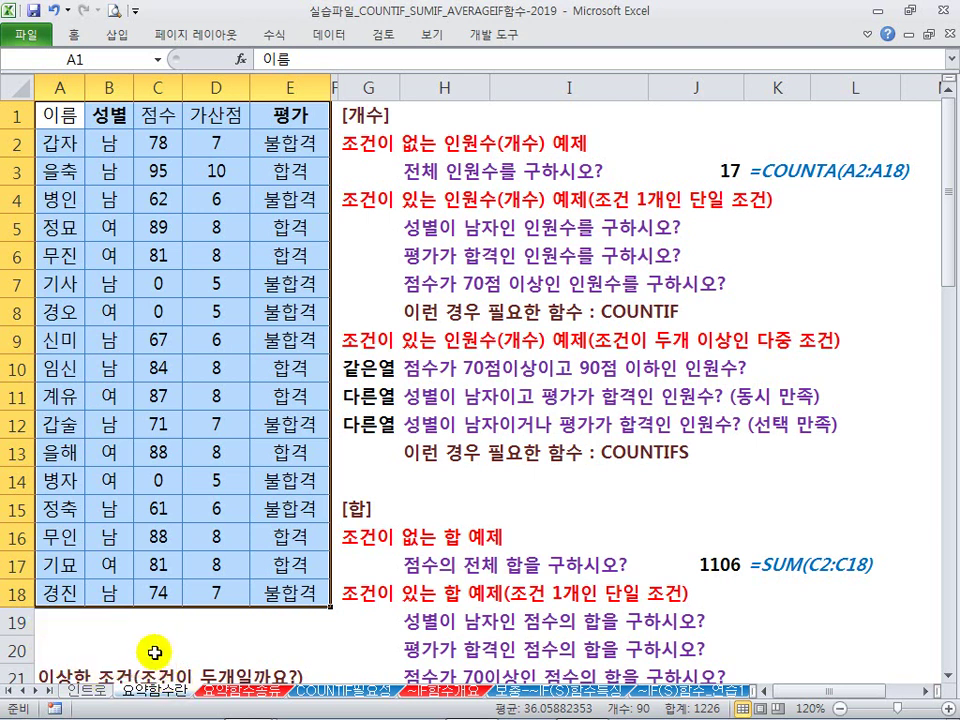
mouse_move(37, 605)
mouse_down()
mouse_move(330, 710)
mouse_move(333, 677)
mouse_up()
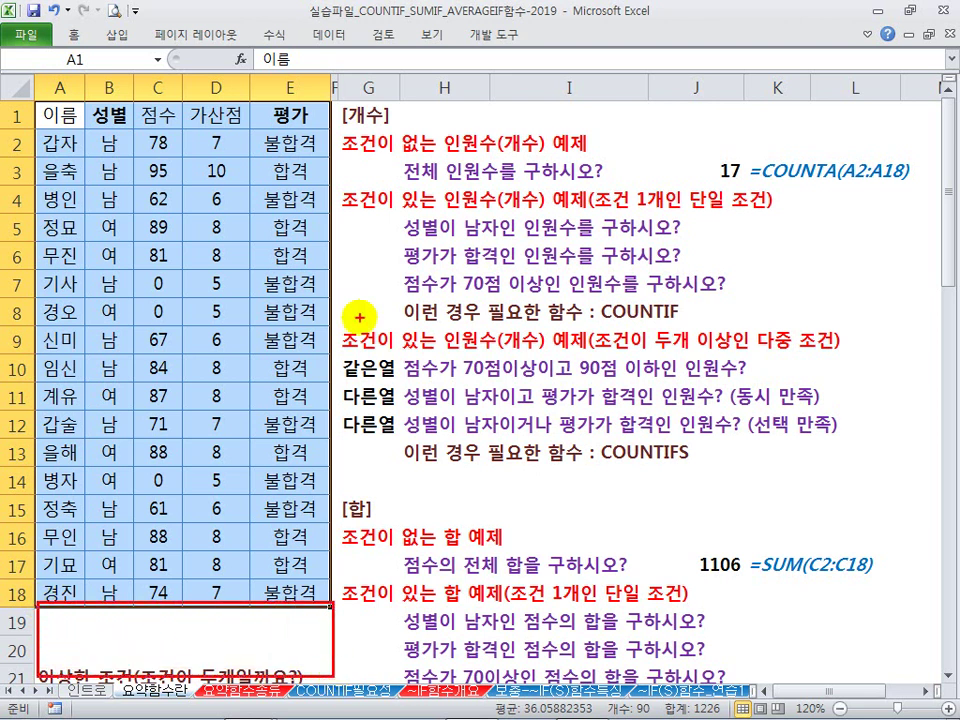
mouse_move(331, 97)
mouse_down()
mouse_move(405, 460)
mouse_move(410, 597)
mouse_up()
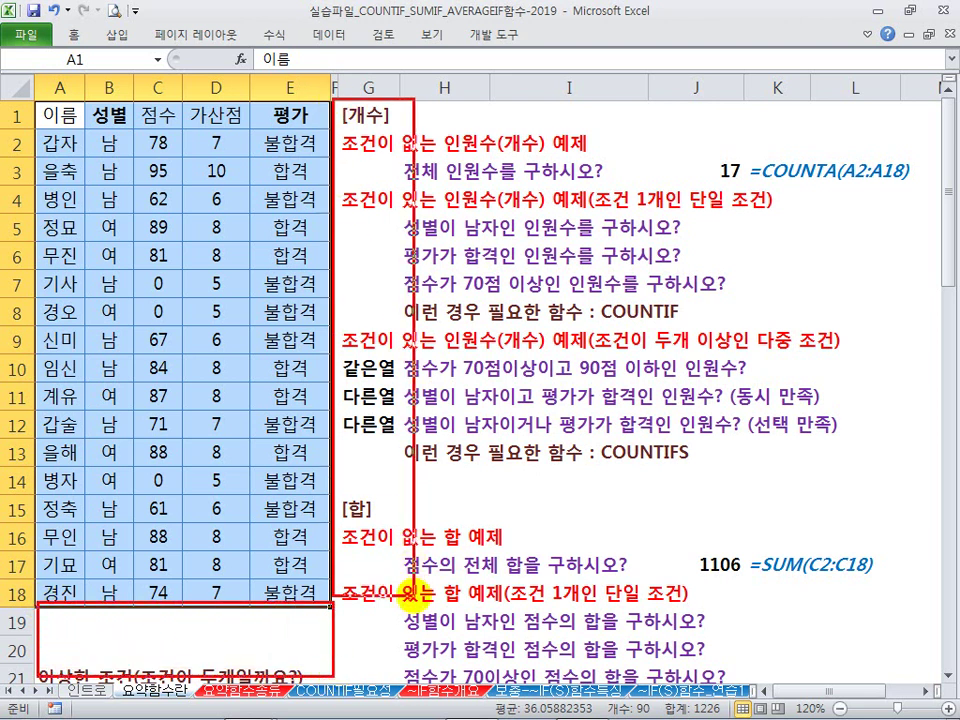
drag(430, 253, 328, 391)
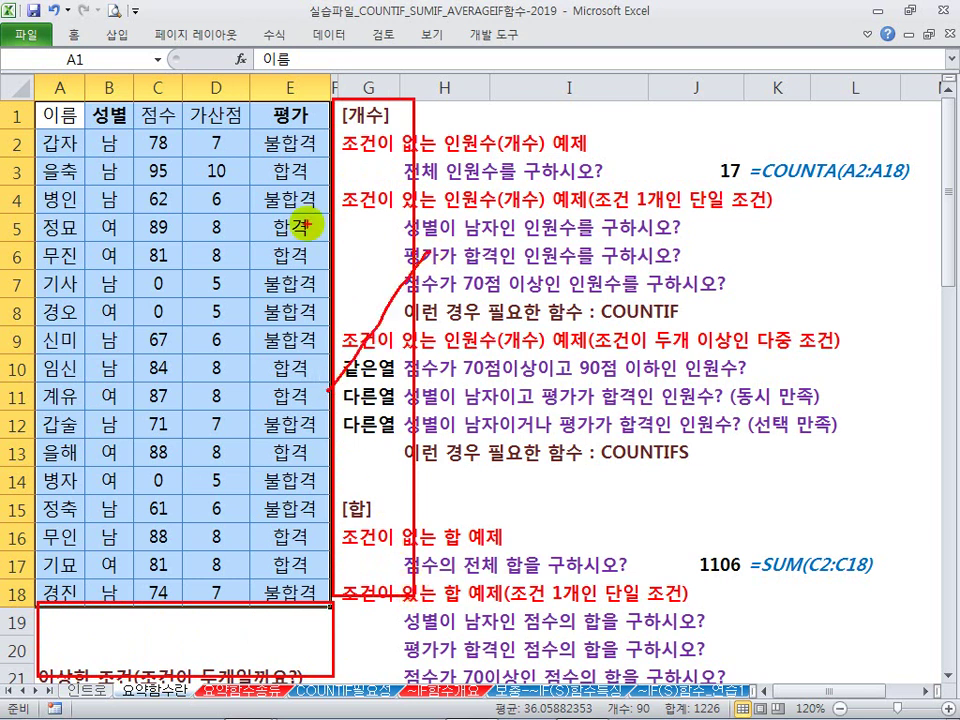
drag(308, 225, 404, 396)
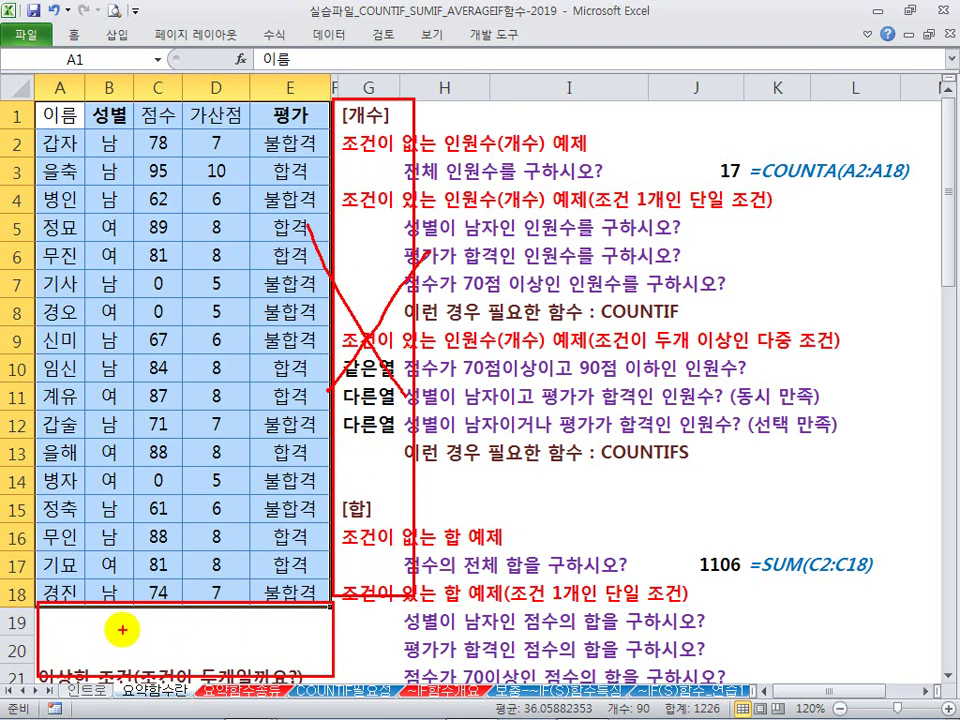
mouse_move(133, 621)
mouse_down()
mouse_move(133, 639)
mouse_move(163, 623)
mouse_move(140, 660)
mouse_move(175, 615)
mouse_move(161, 656)
mouse_up()
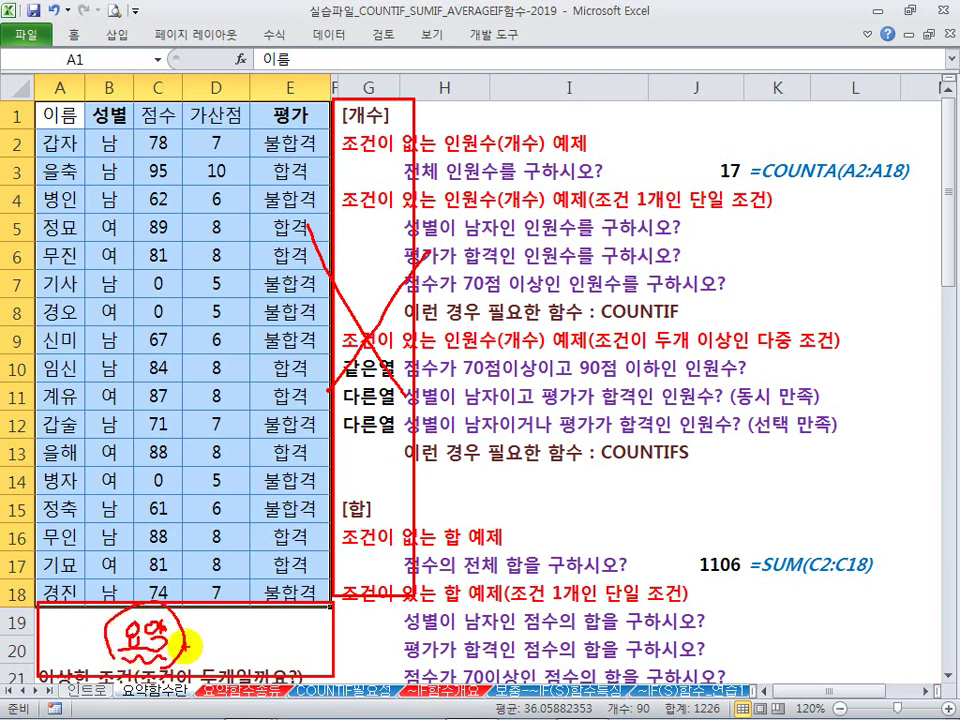
key(Escape)
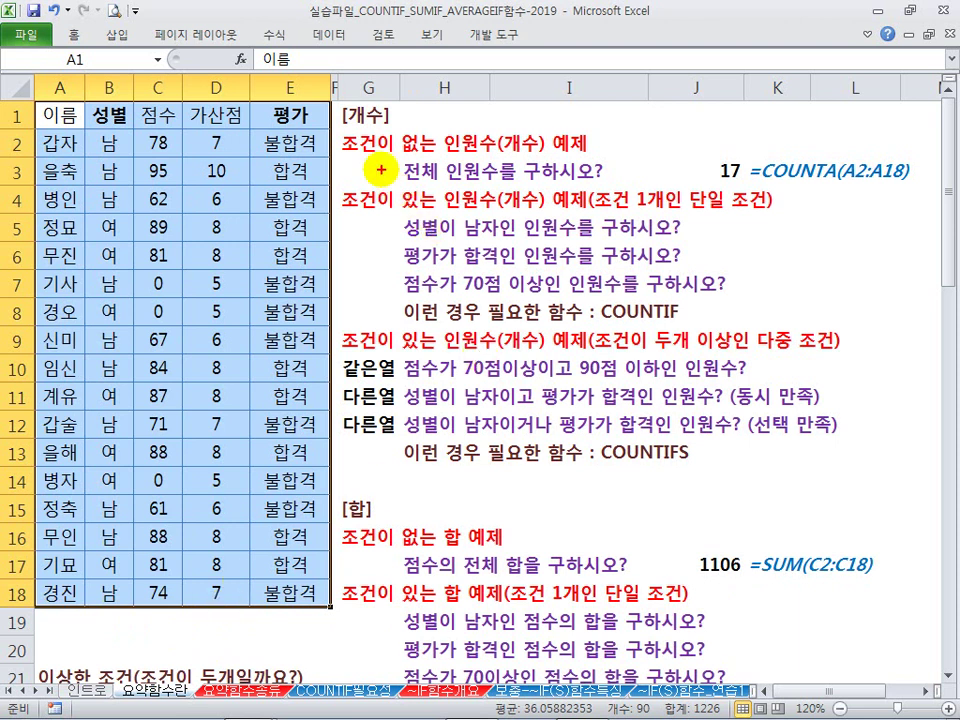
mouse_move(384, 135)
mouse_down()
mouse_move(393, 112)
mouse_move(386, 136)
mouse_up()
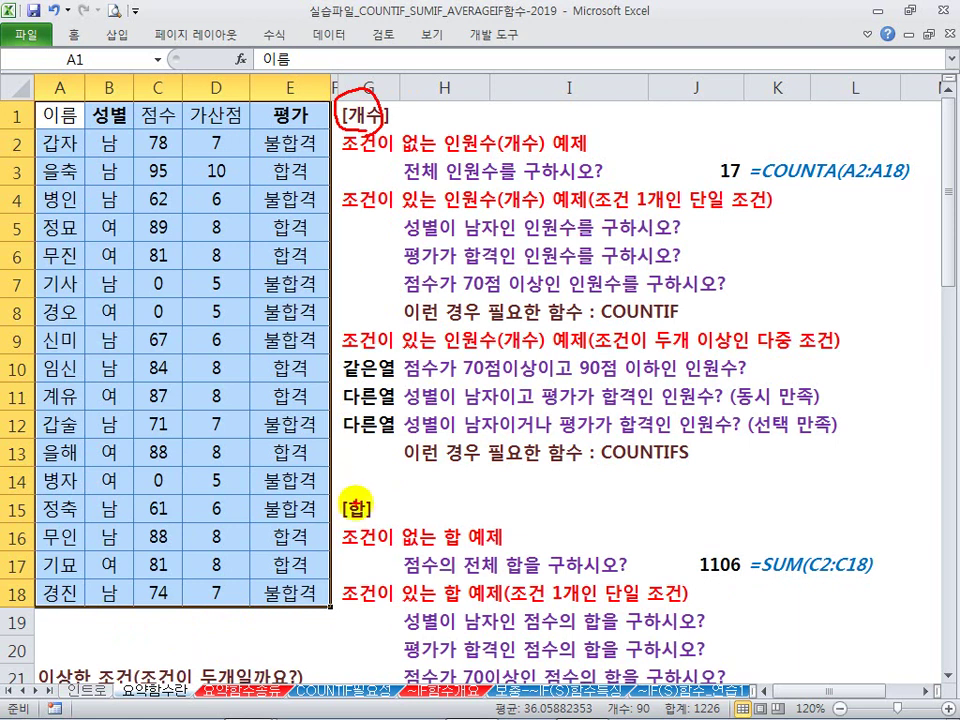
drag(333, 503, 360, 516)
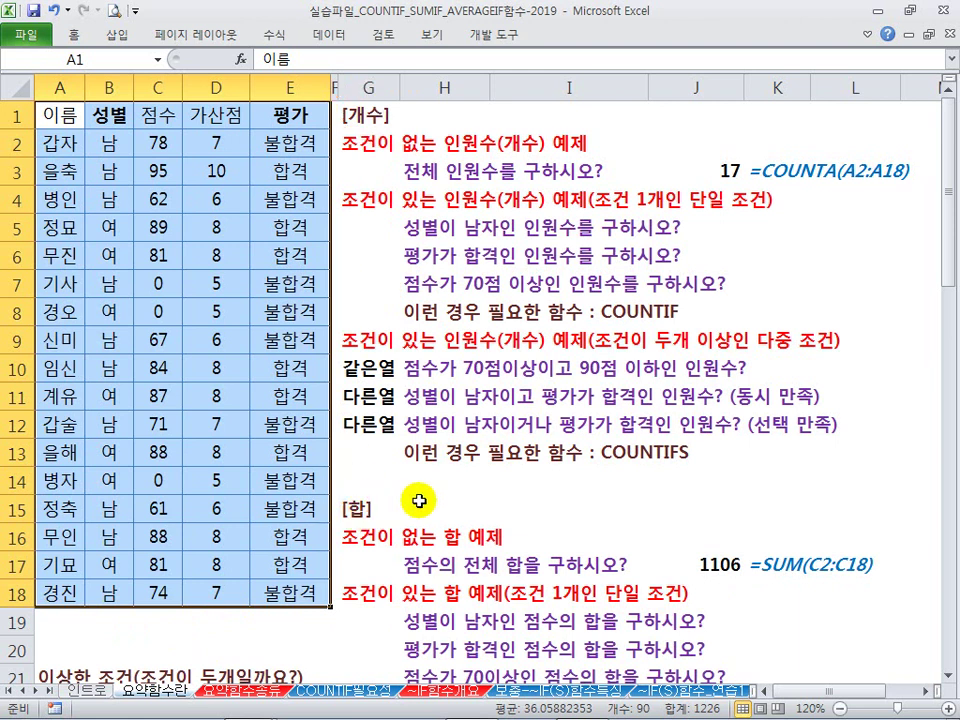
Look over the example questions, and inspect the COUNTA formula for the total headcount in J3 and the formula display in K3
scroll(407, 499, down, 6)
scroll(361, 399, down, 2)
scroll(361, 399, up, 8)
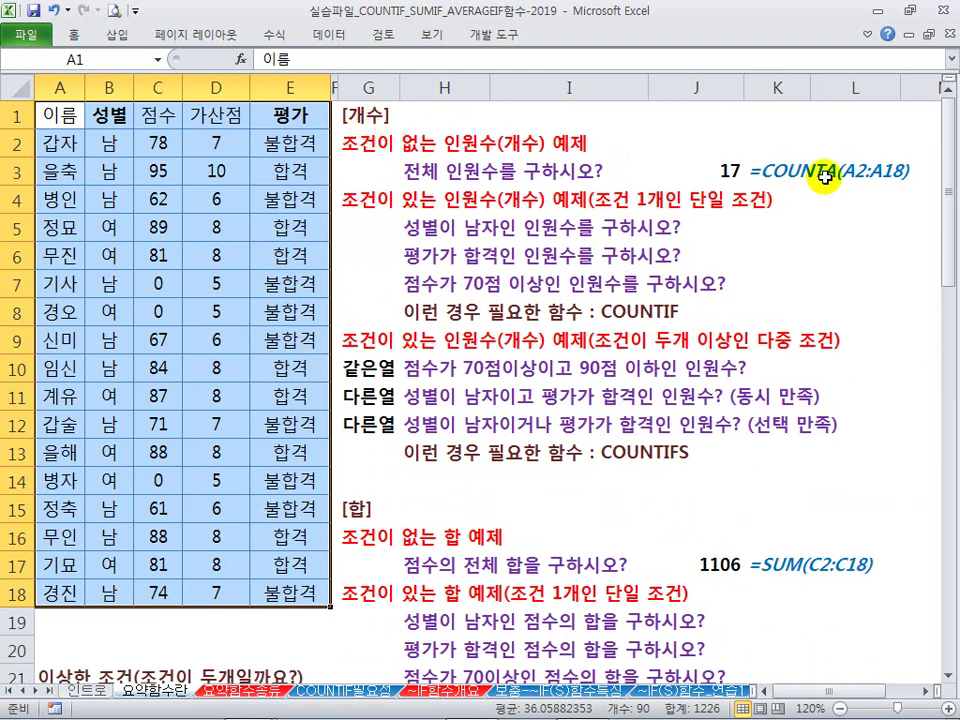
click(775, 171)
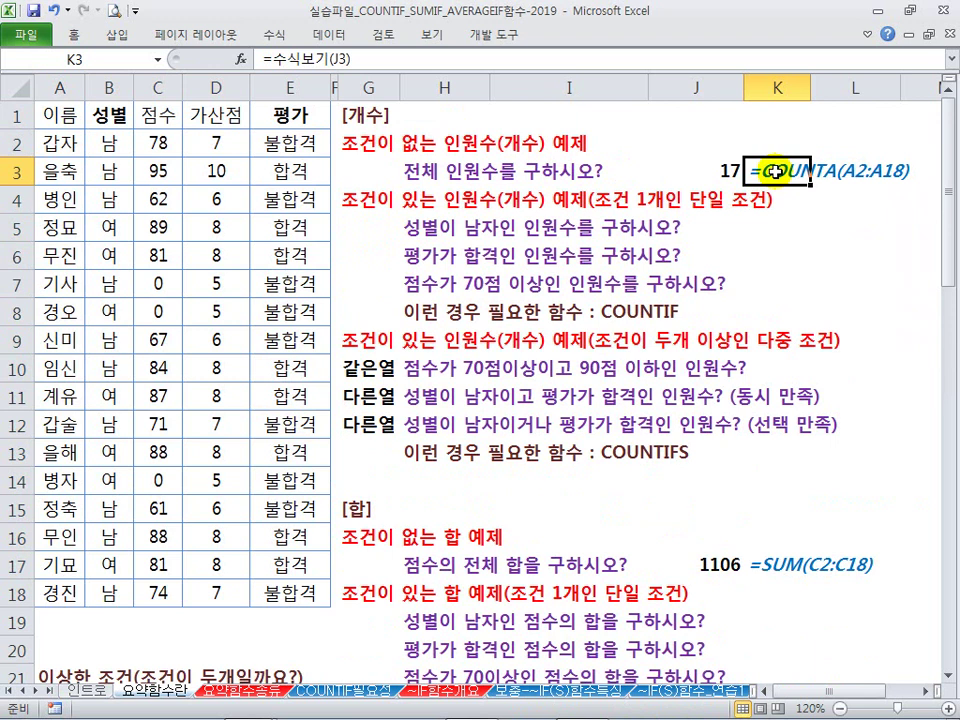
click(776, 149)
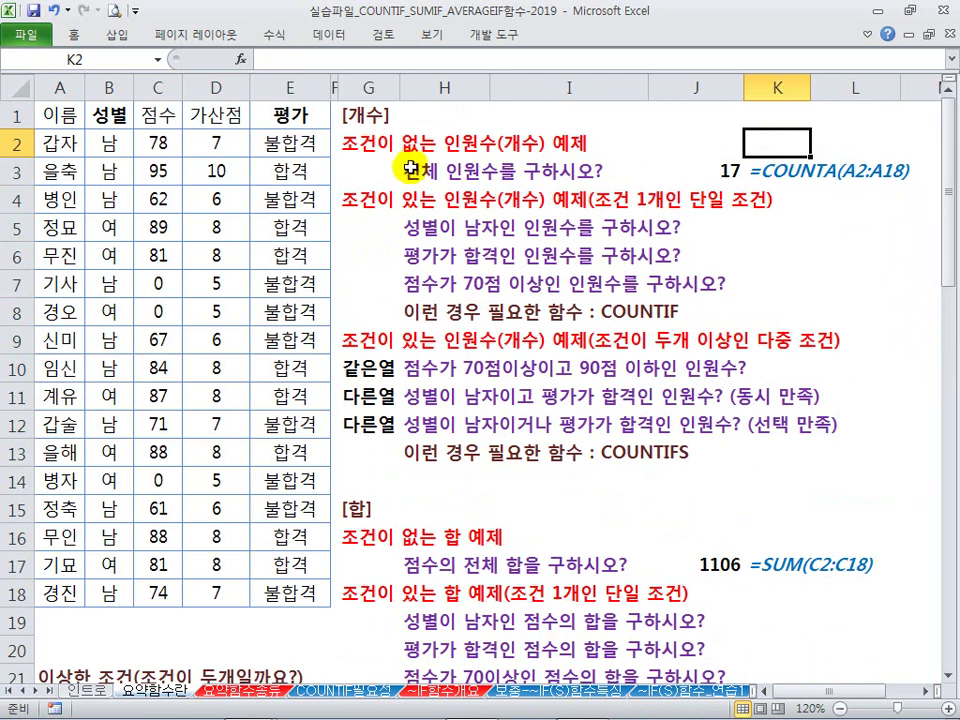
double_click(731, 168)
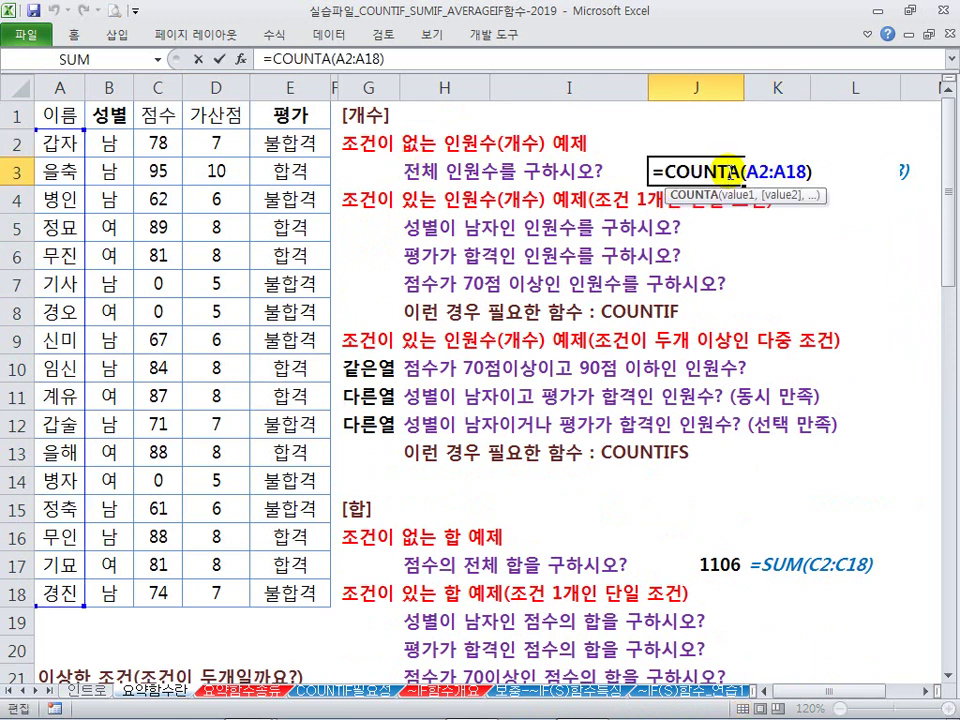
key(F1)
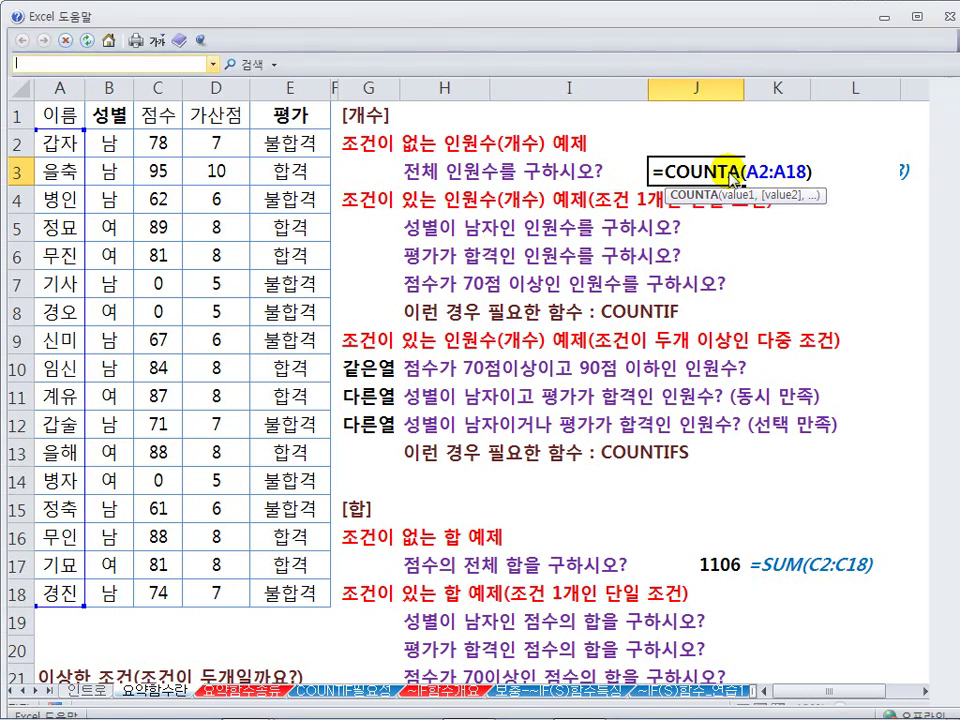
click(950, 16)
key(Return)
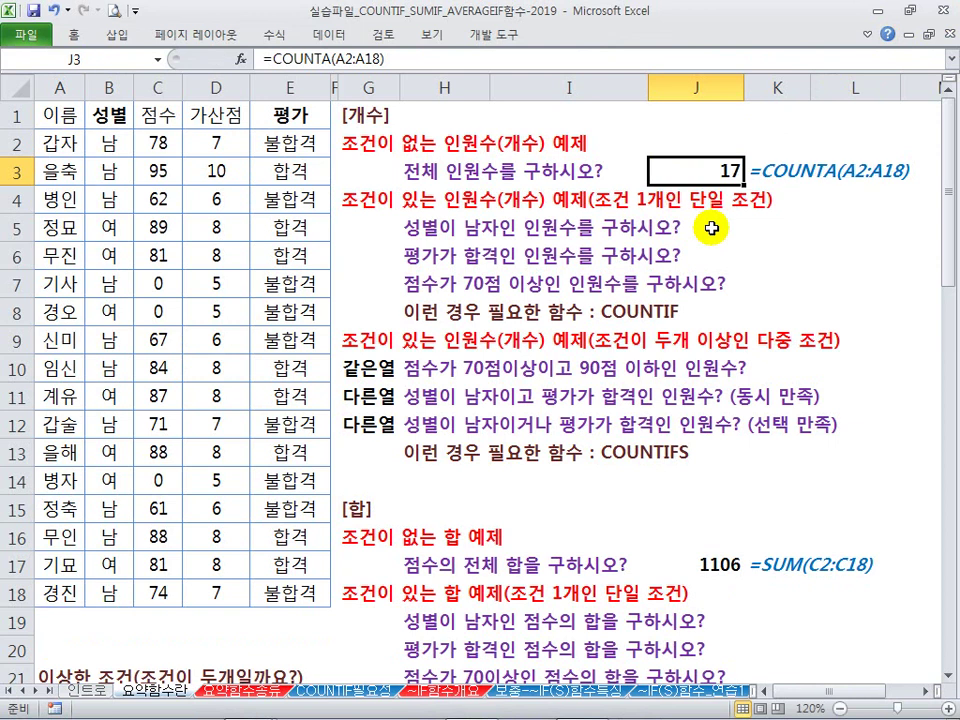
Inspect the SUM formula for the total of all scores in J17 without changing it
click(712, 228)
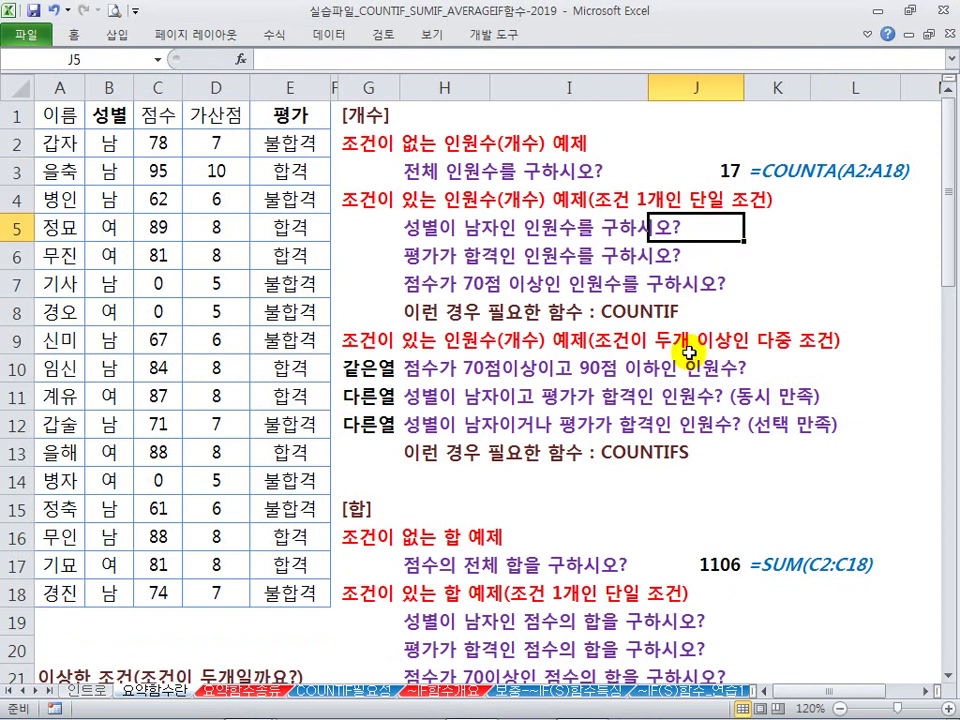
scroll(730, 520, down, 1)
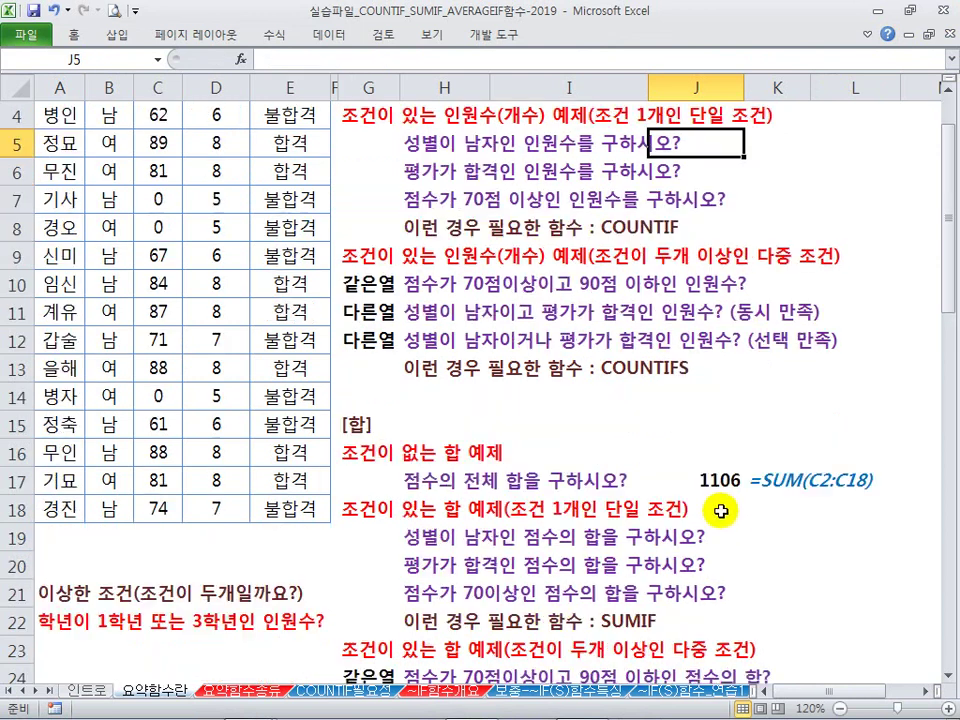
click(727, 487)
double_click(729, 483)
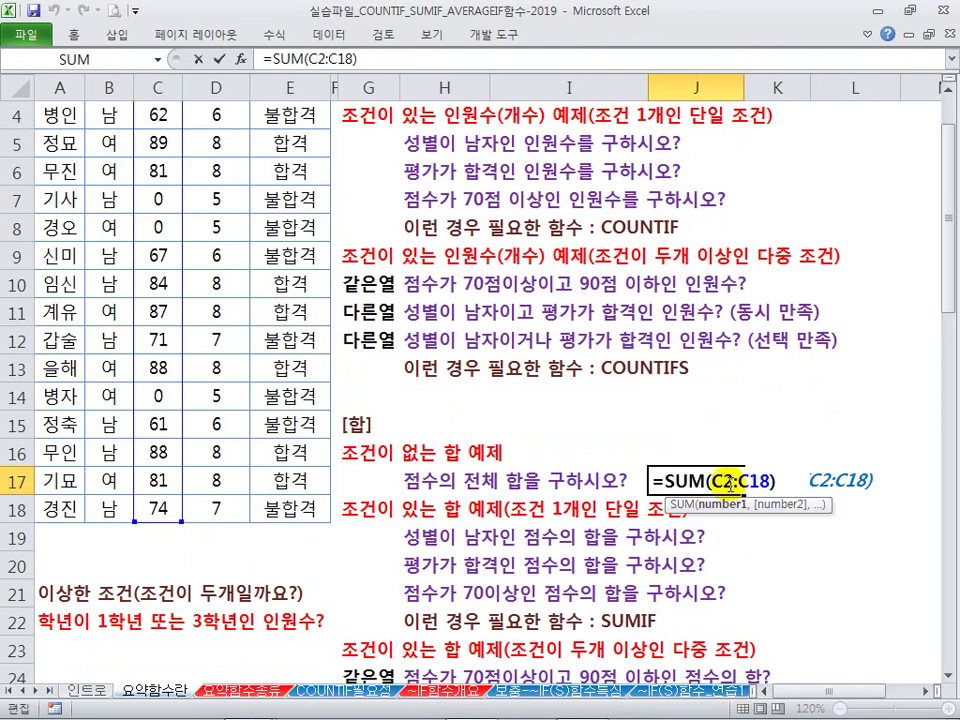
key(Escape)
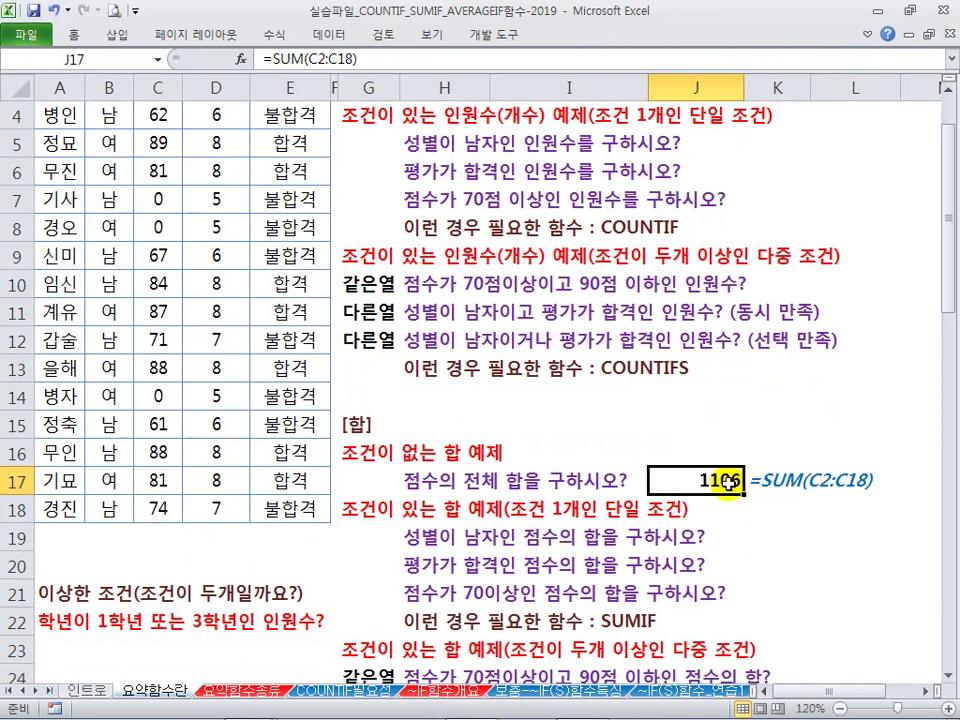
Inspect the AVERAGE formula for the overall score average in J31 and the conditional average questions beneath it
scroll(729, 483, down, 5)
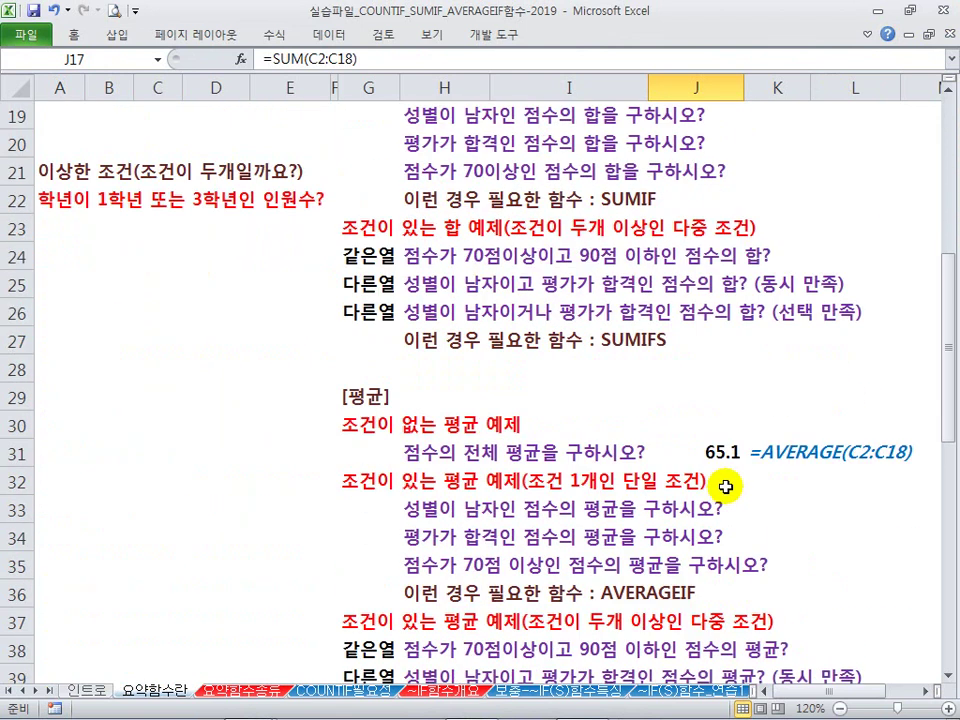
click(721, 470)
click(717, 452)
double_click(717, 452)
key(Escape)
scroll(718, 460, down, 2)
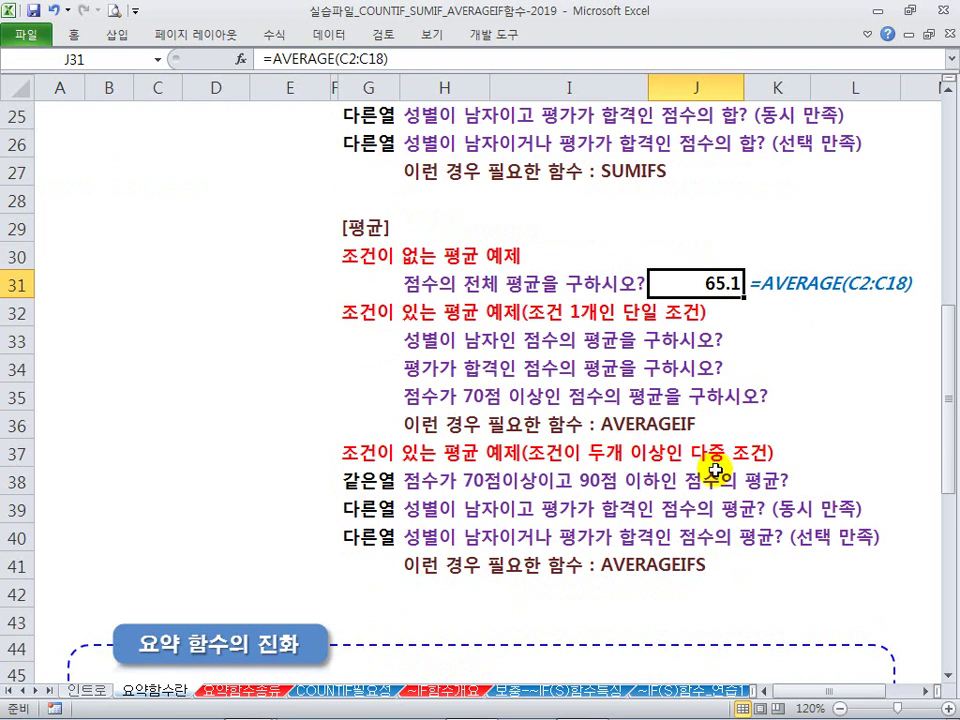
Compare the question on the number of males in H5 with the gender values in B2:B18
scroll(714, 400, up, 4)
scroll(714, 471, up, 4)
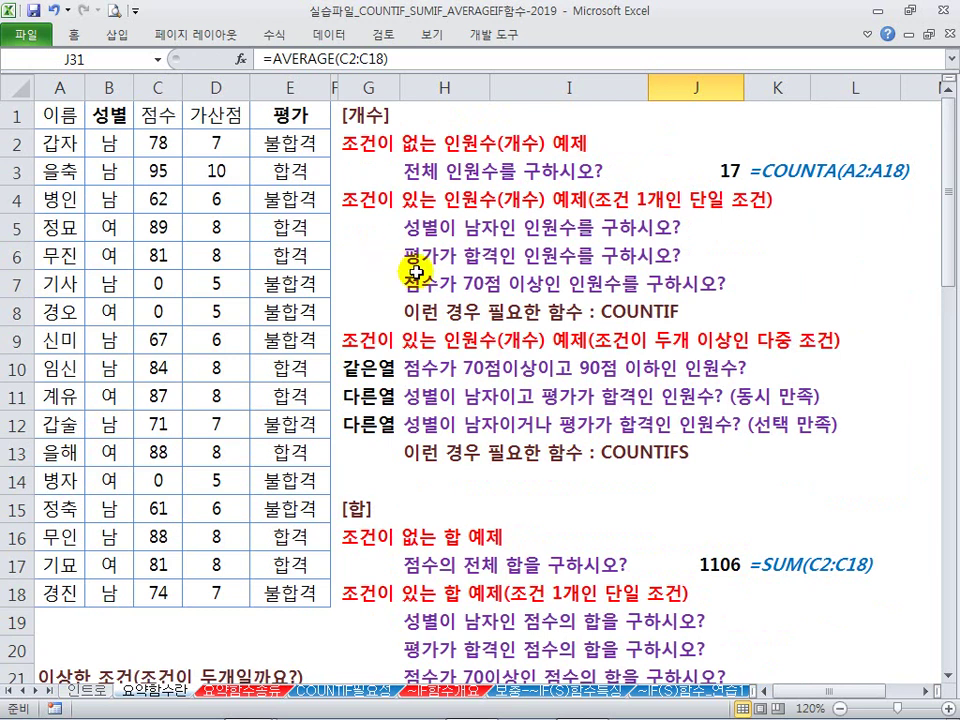
click(418, 231)
drag(418, 232, 568, 229)
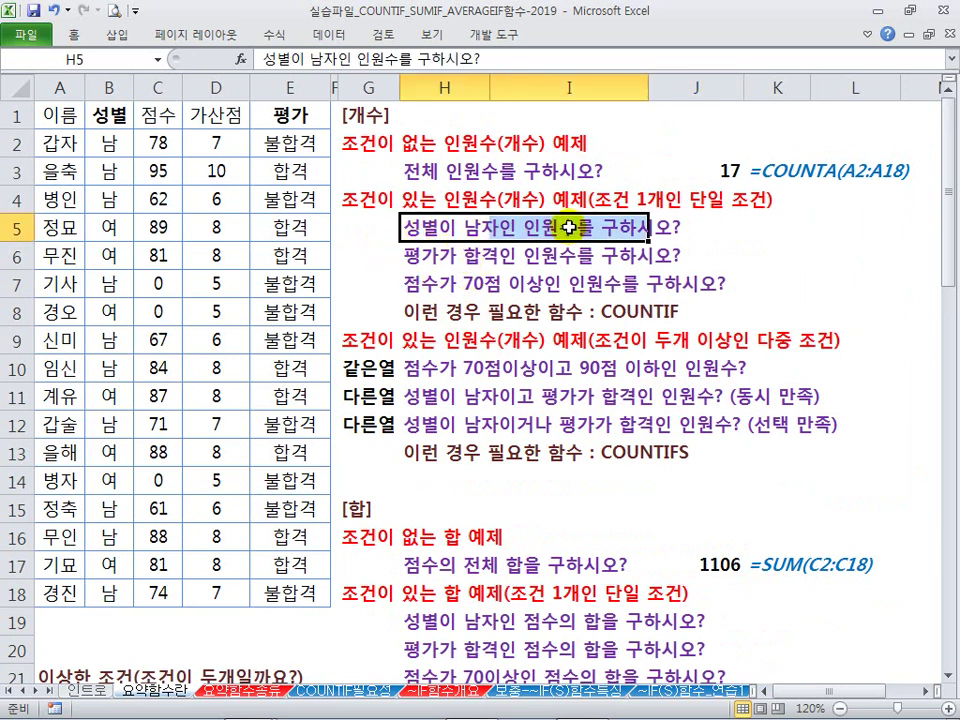
click(568, 229)
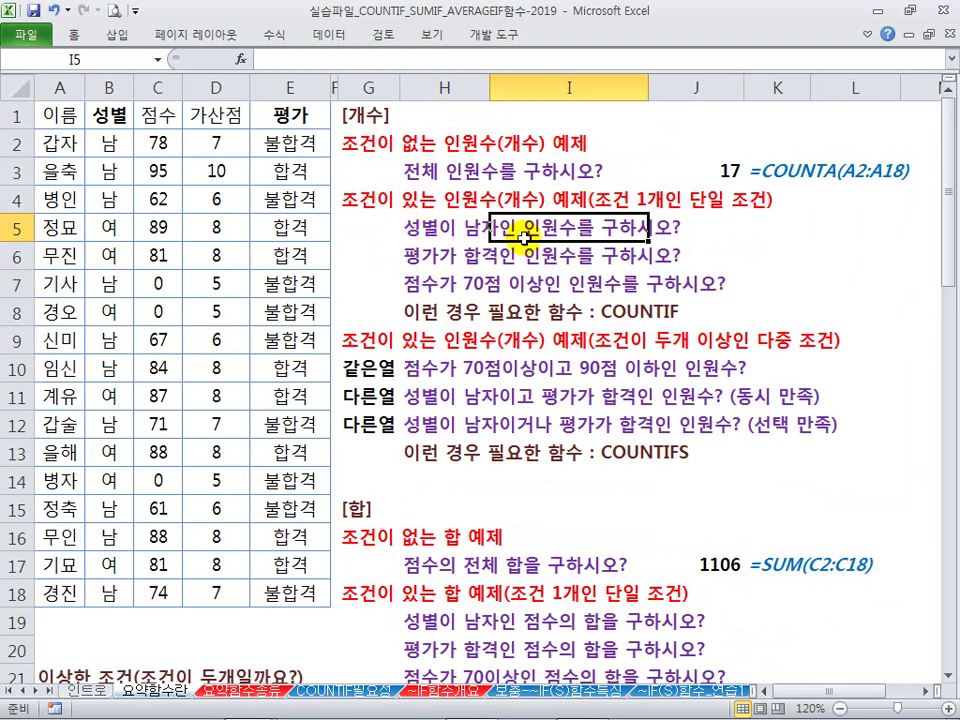
drag(111, 132, 124, 579)
Compare the question on the number of passes in H6 with the evaluation values in E2:E18
click(476, 286)
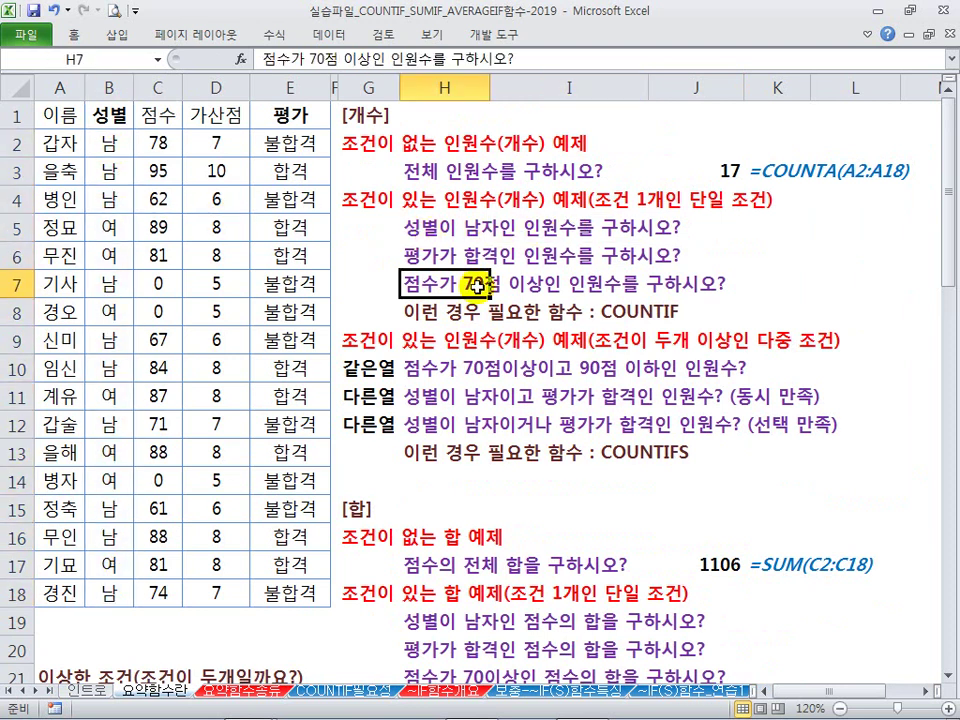
click(425, 256)
drag(285, 144, 290, 590)
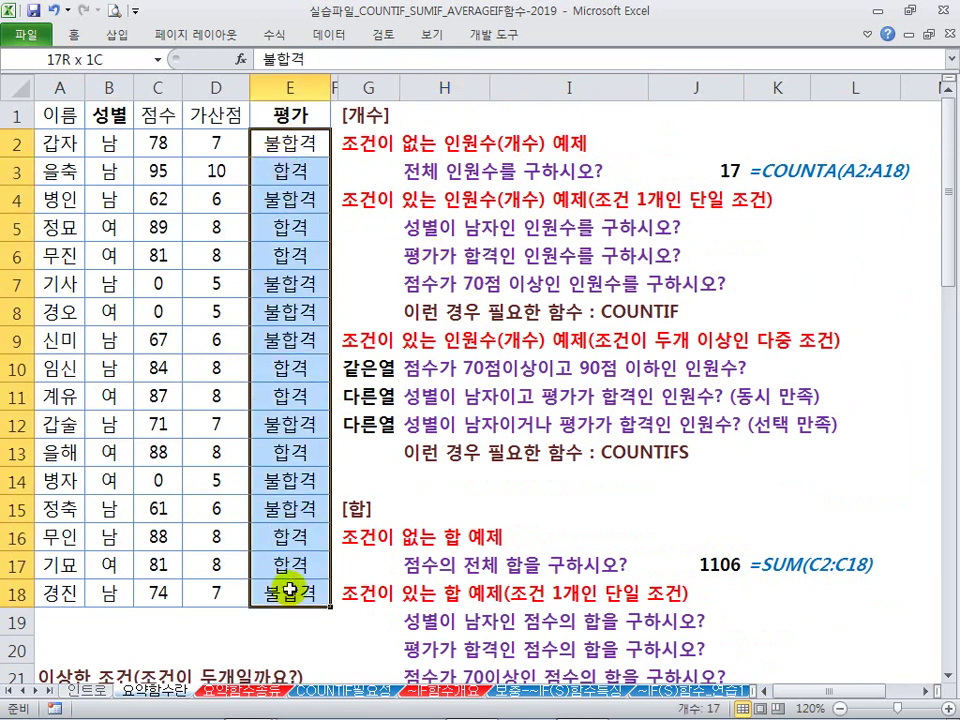
mouse_move(287, 392)
mouse_down()
mouse_move(281, 364)
mouse_move(290, 395)
mouse_up()
click(438, 258)
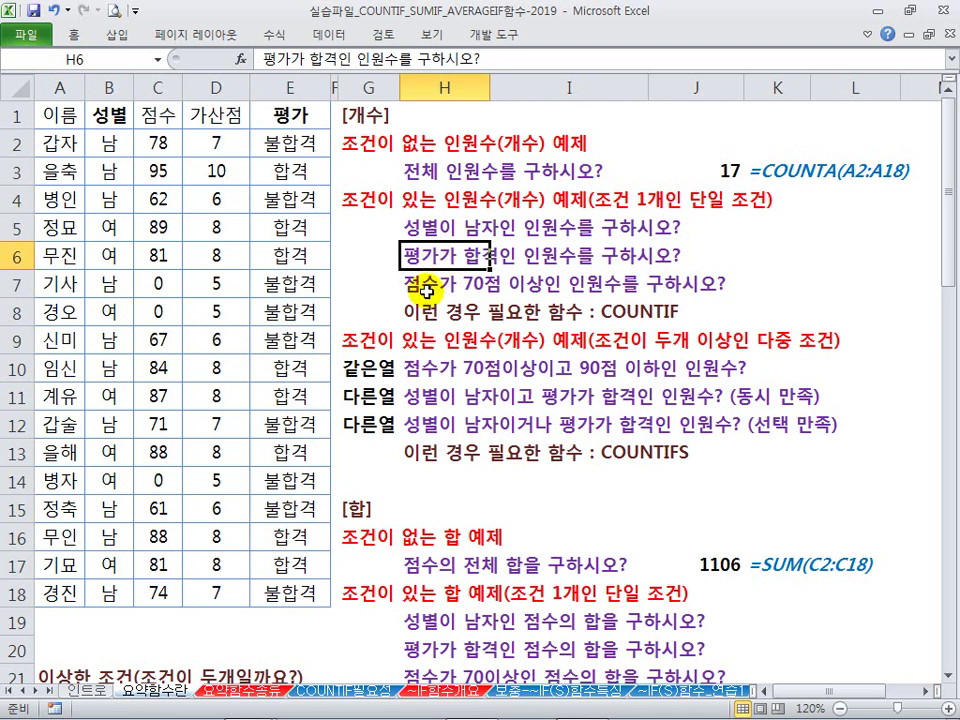
Compare the question on scores of 70 or more in H7 with the score column, and check which function row 8 names
click(428, 281)
click(160, 147)
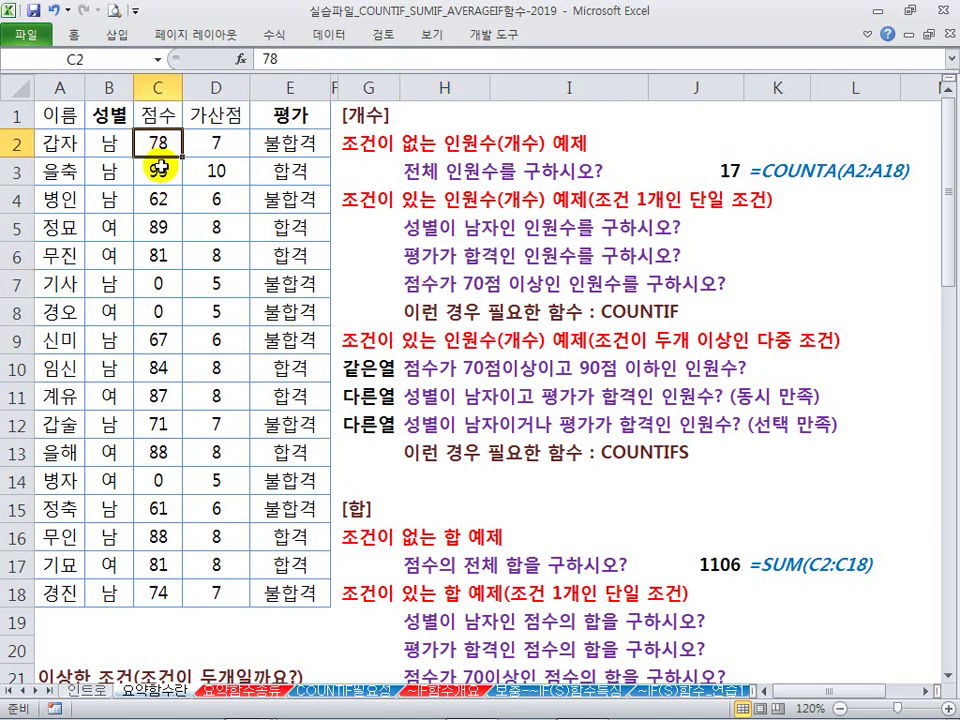
click(140, 168)
click(166, 367)
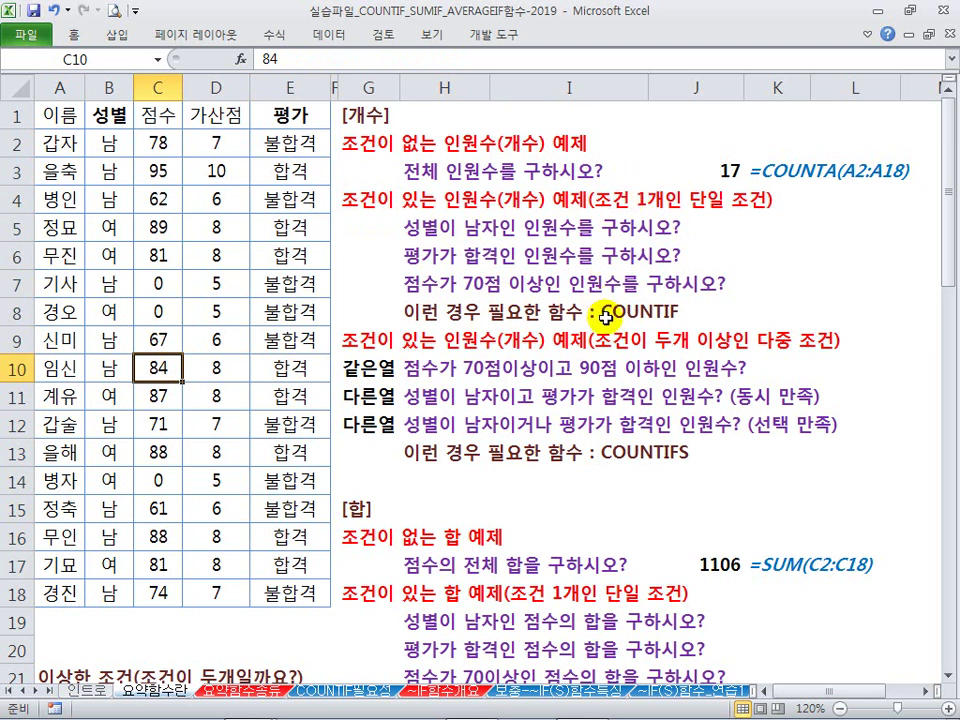
mouse_move(597, 296)
mouse_down()
mouse_move(694, 338)
mouse_move(682, 327)
mouse_up()
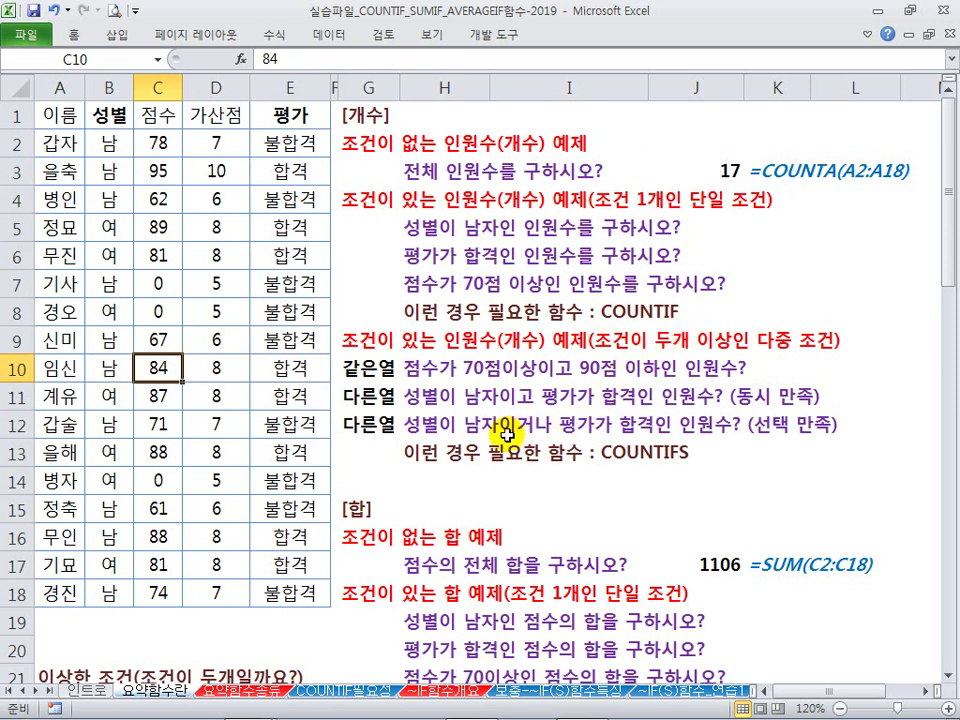
Examine the same-column and different-column count questions in rows 10 to 12, focusing on the 이고 and 이거나 connectors
scroll(485, 427, down, 1)
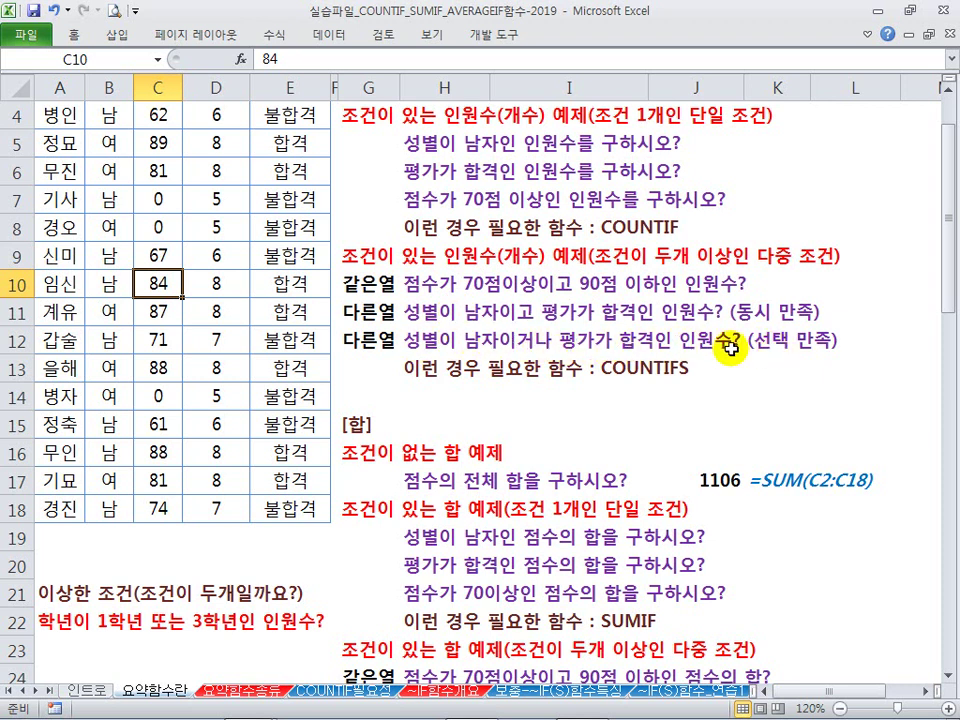
click(385, 341)
mouse_move(385, 341)
mouse_down()
mouse_move(846, 343)
mouse_move(370, 350)
mouse_up()
click(470, 393)
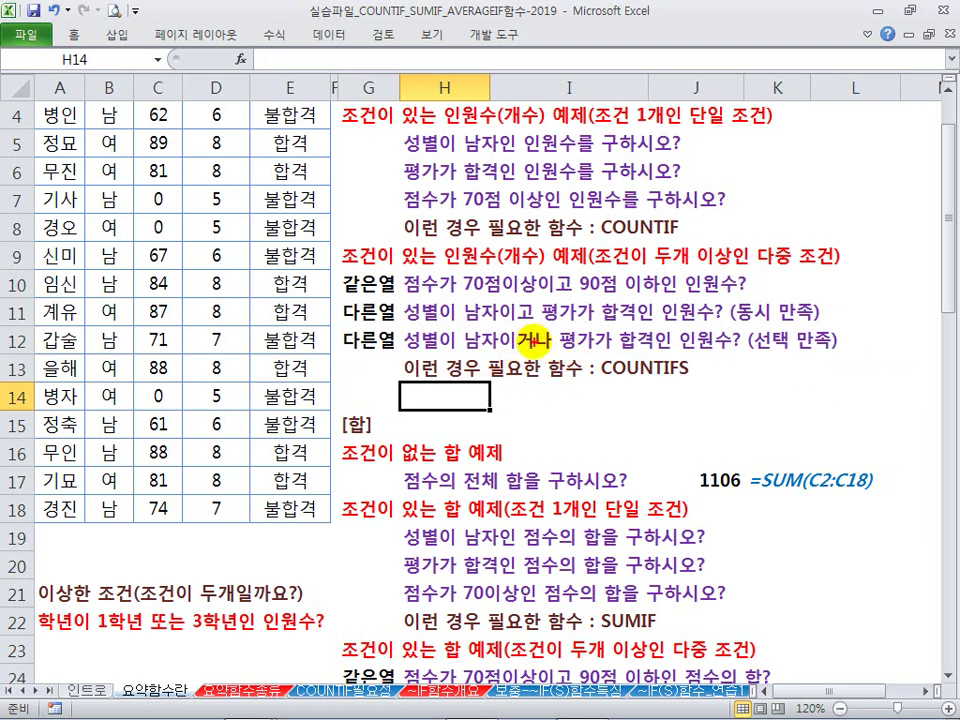
drag(511, 329, 546, 352)
drag(505, 301, 533, 322)
drag(540, 272, 576, 295)
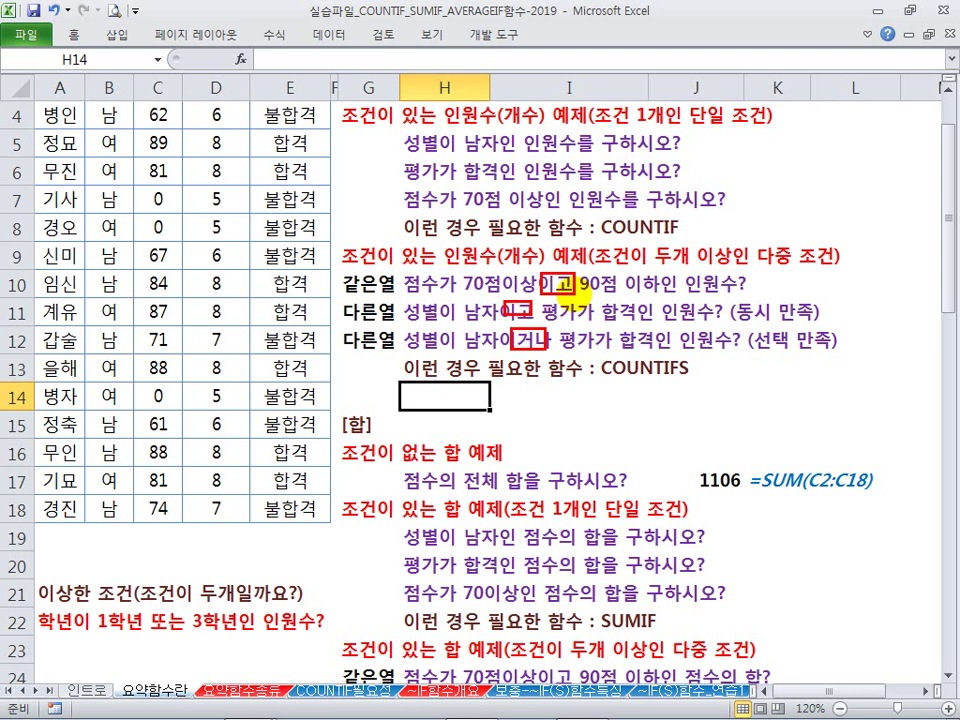
key(Escape)
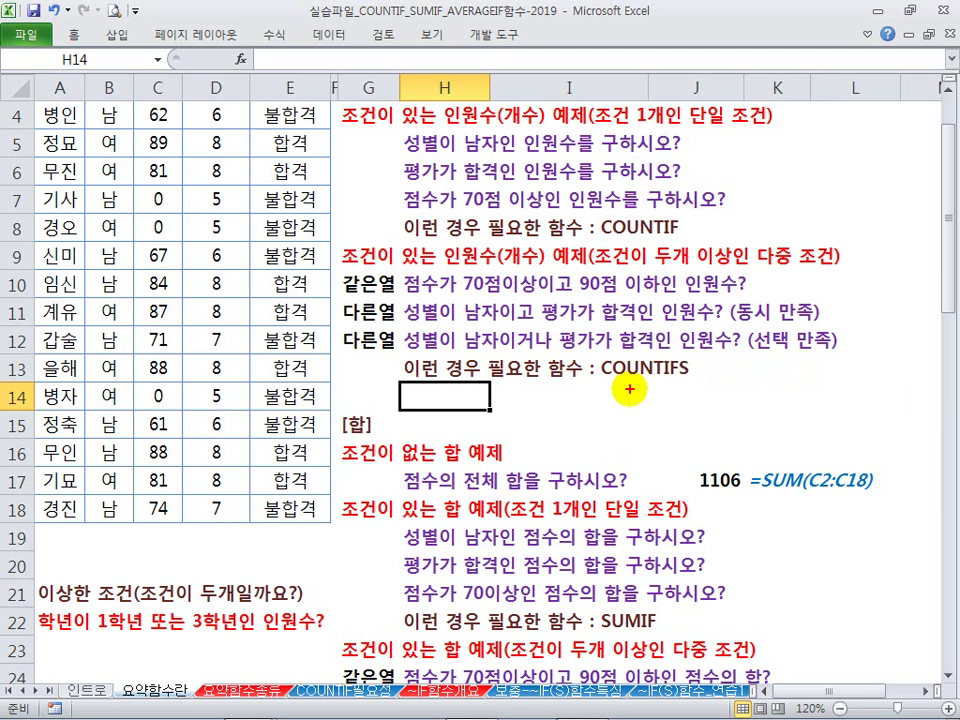
Mark up COUNTIF in row 8 with the note 2003, cross out COUNTIFS in row 13, and clear the annotations
drag(651, 212, 624, 242)
mouse_move(630, 214)
mouse_down()
mouse_move(654, 238)
mouse_move(756, 222)
mouse_move(765, 232)
mouse_up()
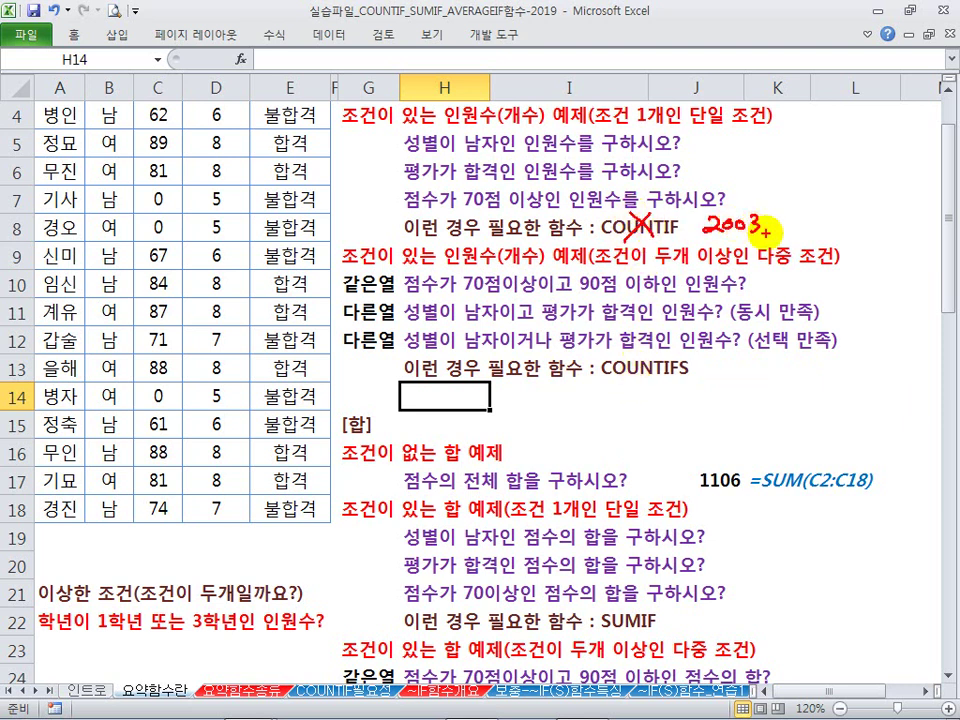
drag(674, 377, 703, 358)
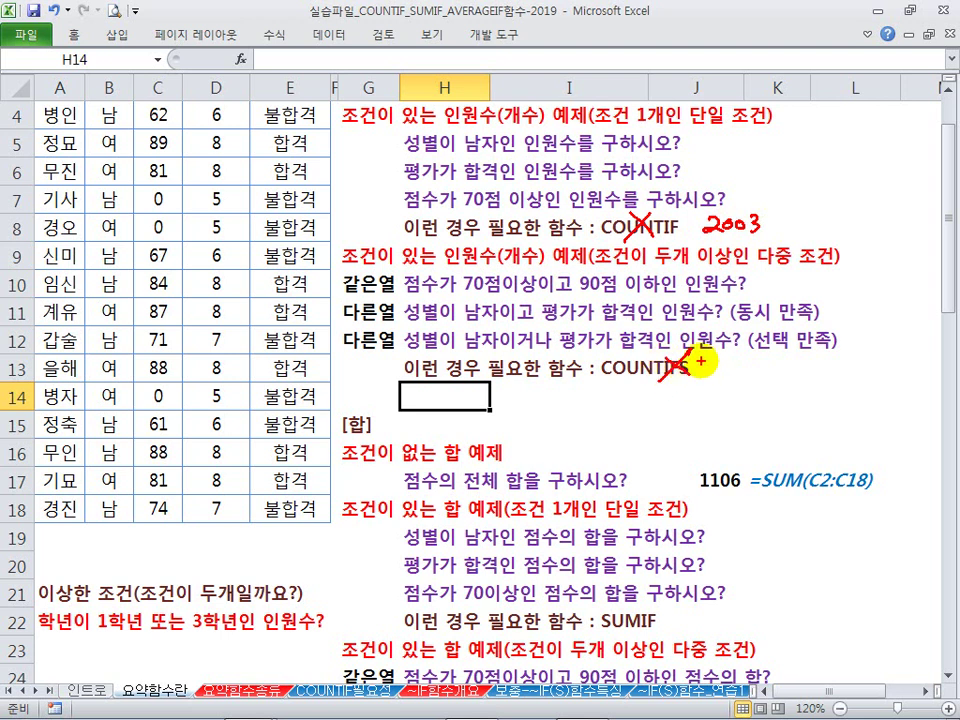
drag(681, 218, 702, 205)
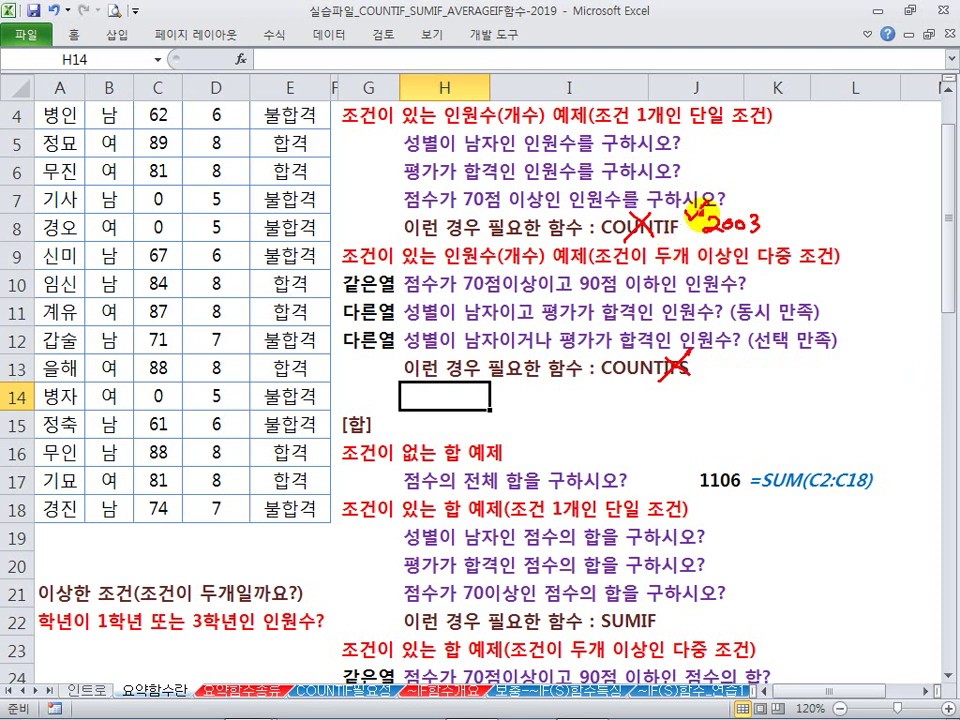
drag(698, 210, 772, 242)
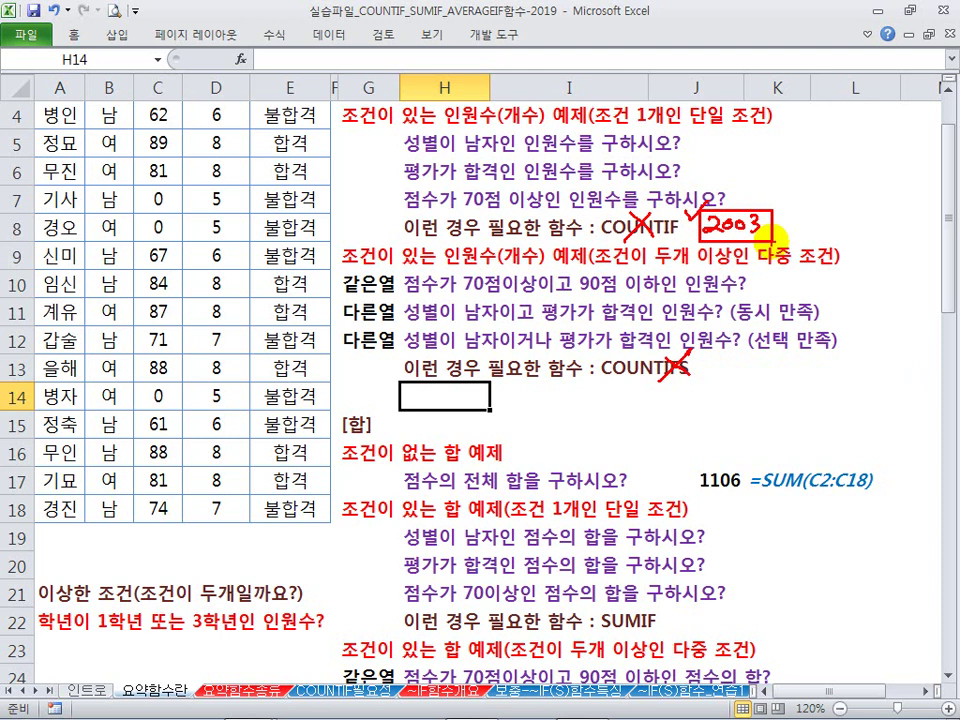
key(Escape)
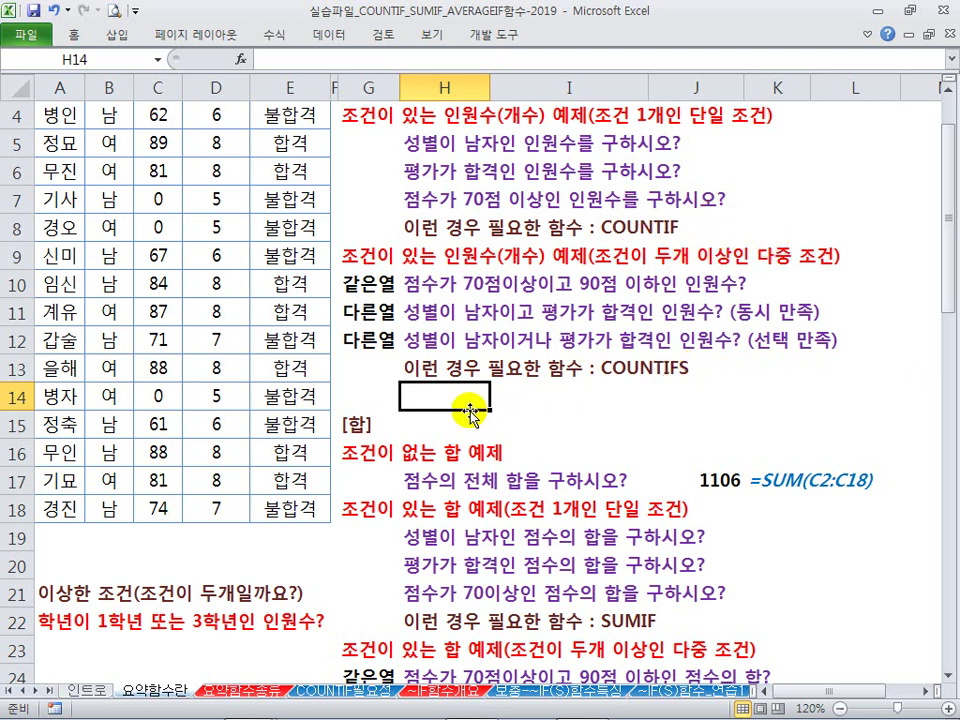
Look over the sum examples and compare them with the scores in column C, selecting C2:C8
scroll(470, 410, down, 2)
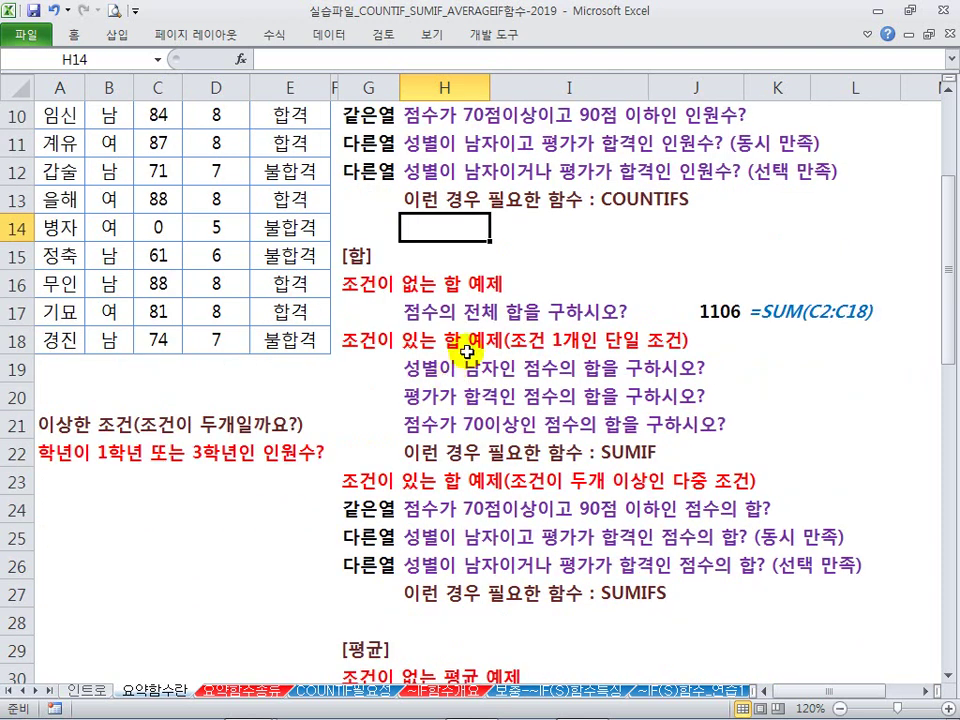
scroll(467, 350, down, 1)
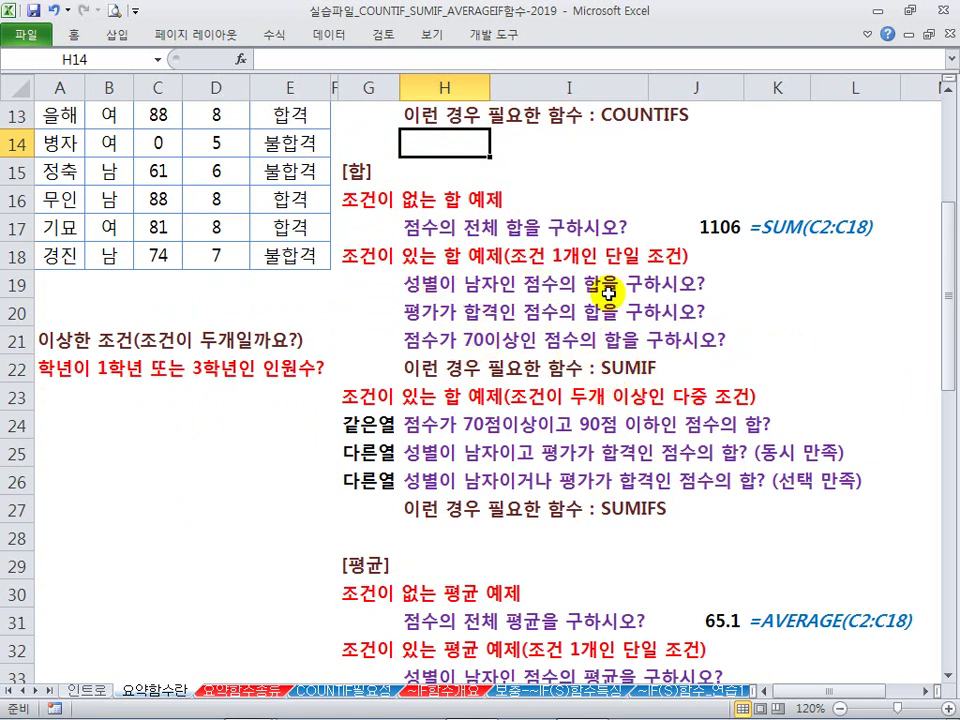
scroll(332, 281, up, 4)
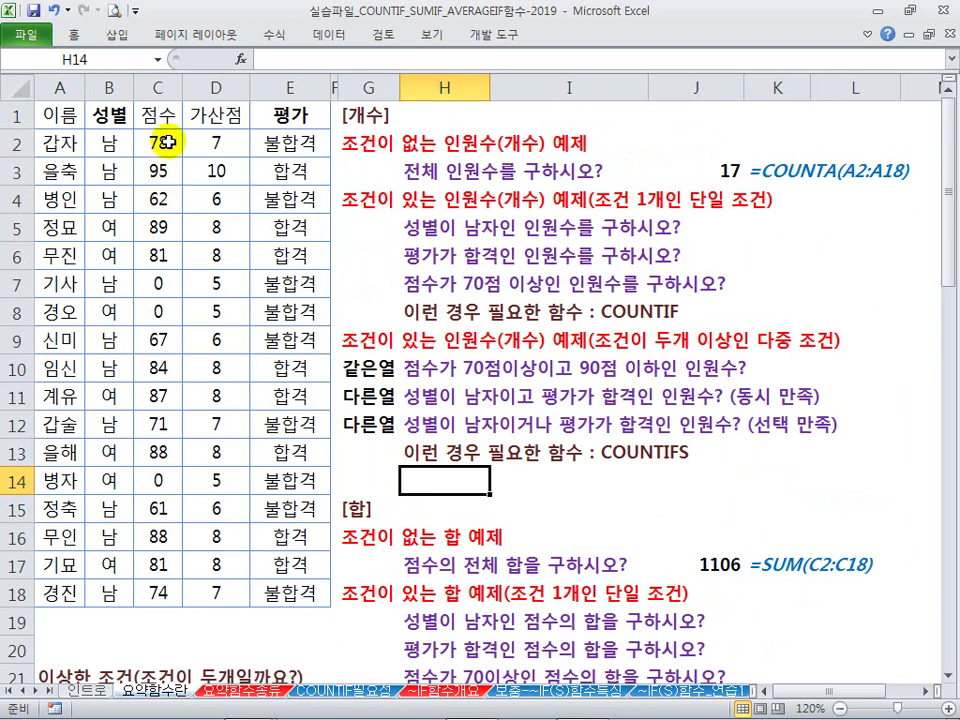
drag(165, 143, 171, 306)
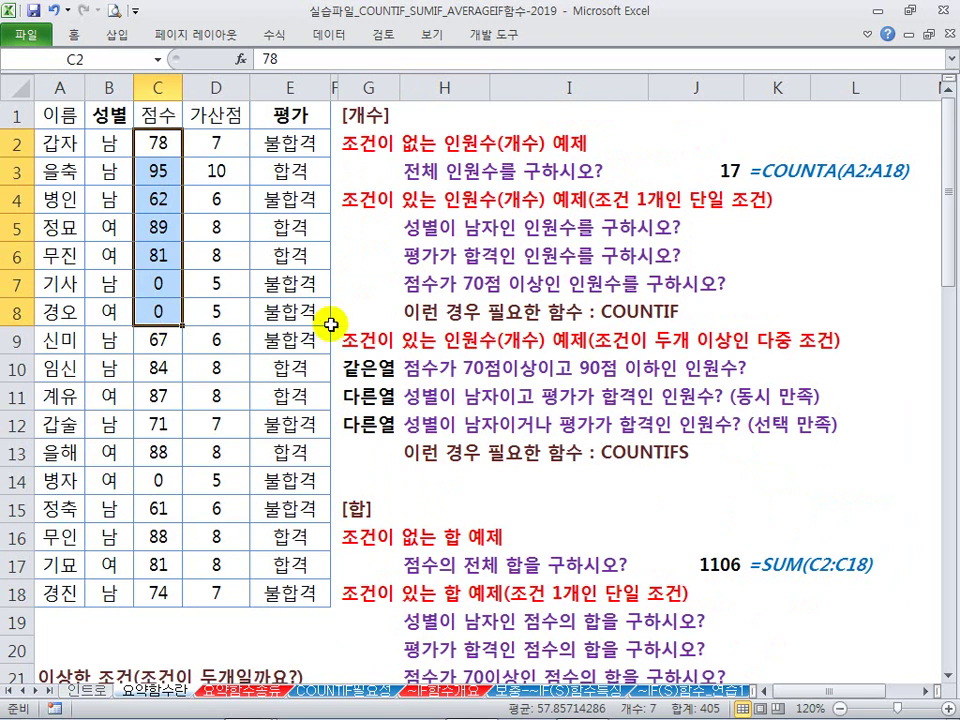
Examine the single-condition sum questions in rows 19 to 21 and the function named in row 22
scroll(343, 326, down, 4)
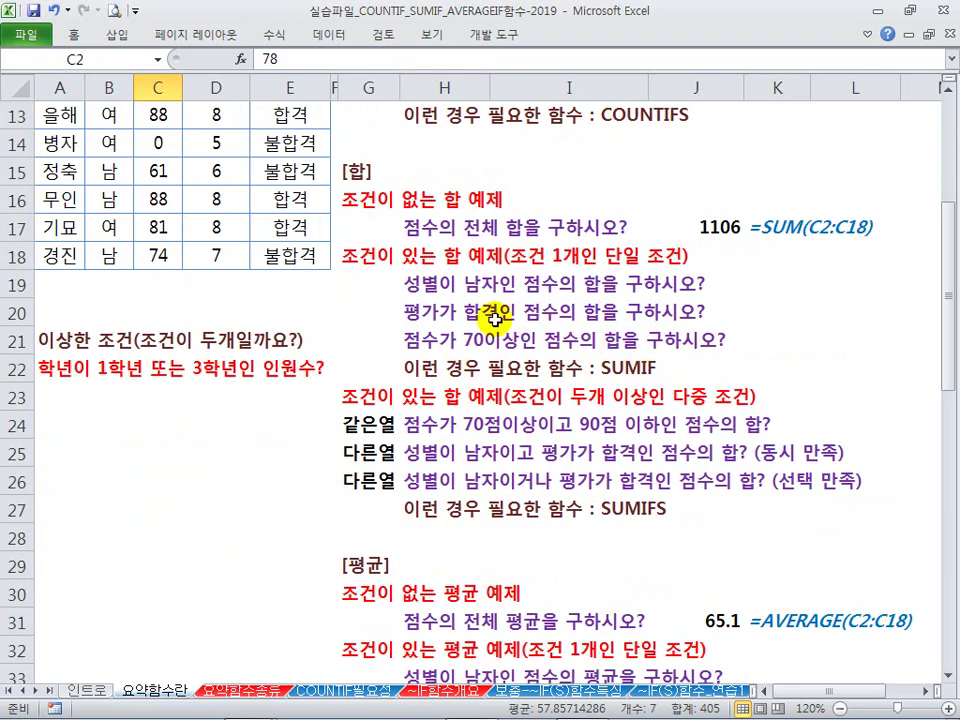
drag(560, 367, 437, 268)
click(436, 311)
click(430, 362)
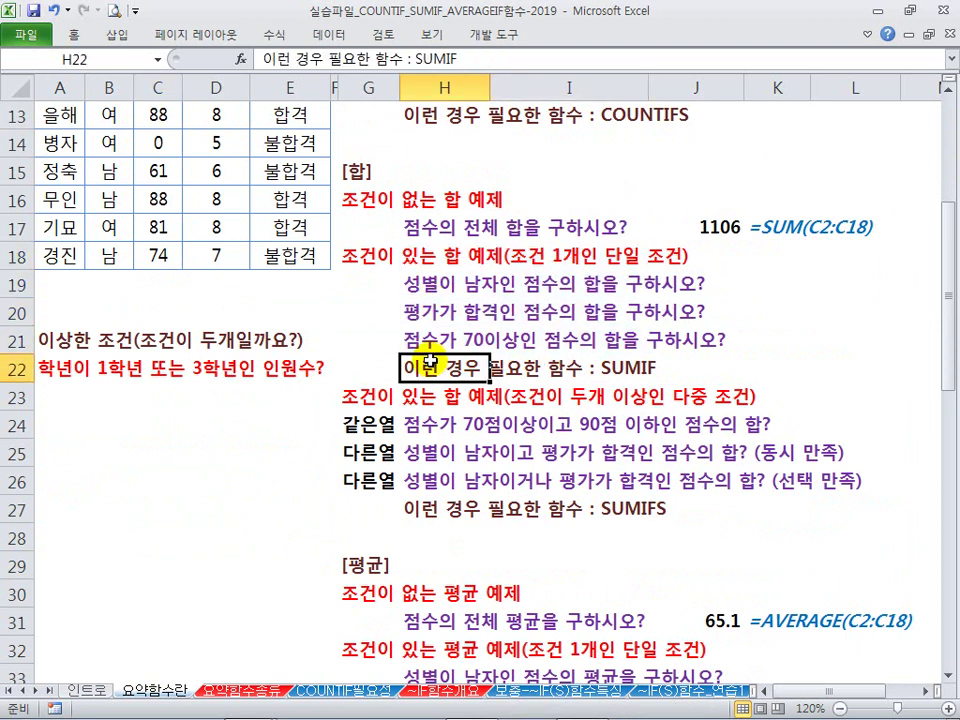
Examine the multi-condition sum questions in rows 24 to 27 and the average examples in rows 30 to 41
scroll(430, 362, down, 1)
drag(455, 341, 527, 392)
click(508, 422)
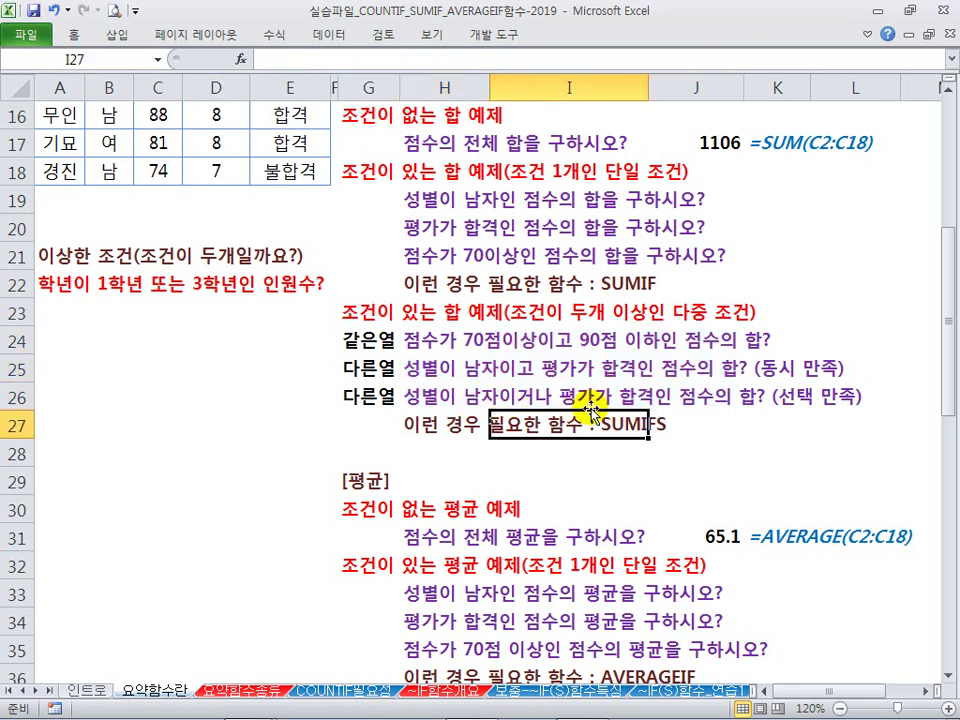
click(500, 368)
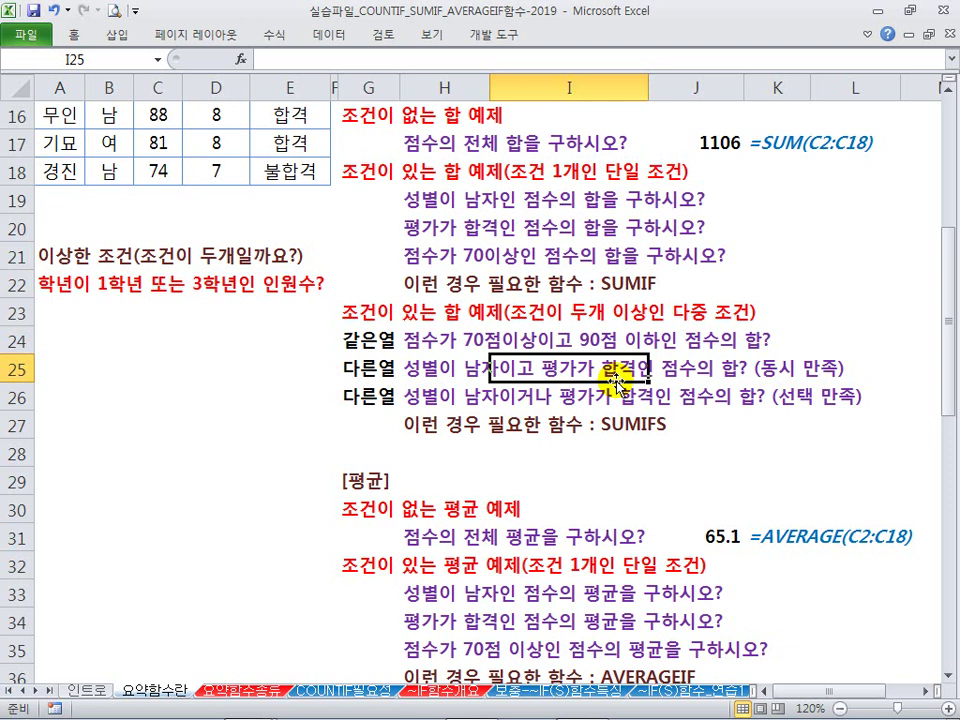
scroll(615, 382, down, 3)
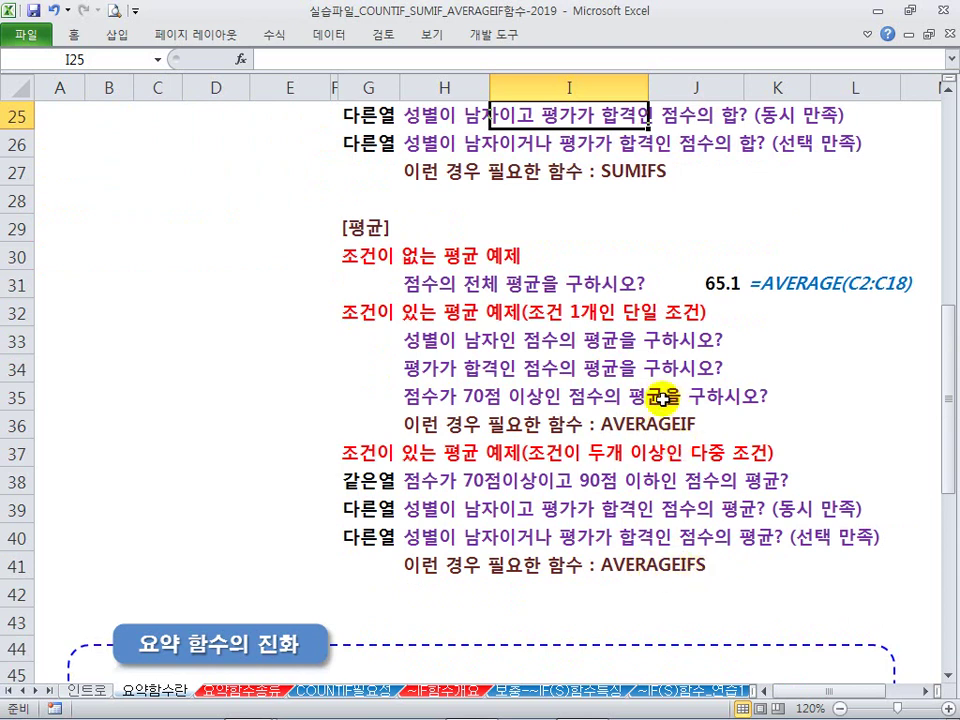
Examine the unusual condition in A22, marking how 학년 relates to both 1학년 and 3학년 through 또는
scroll(489, 388, up, 4)
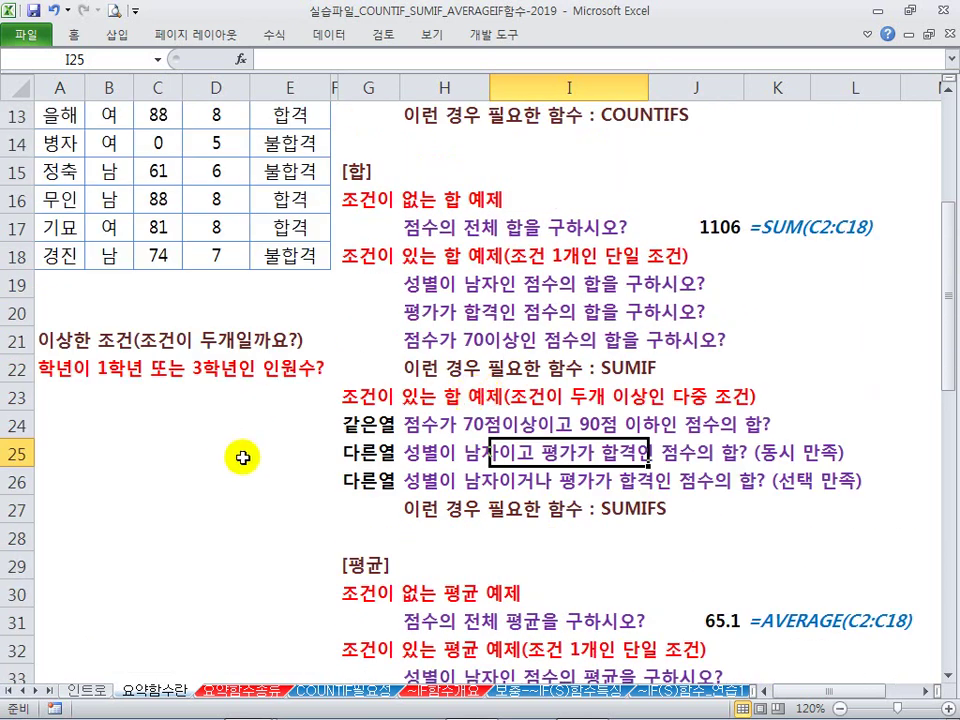
scroll(242, 375, up, 3)
scroll(249, 463, down, 2)
click(215, 452)
click(150, 481)
click(72, 481)
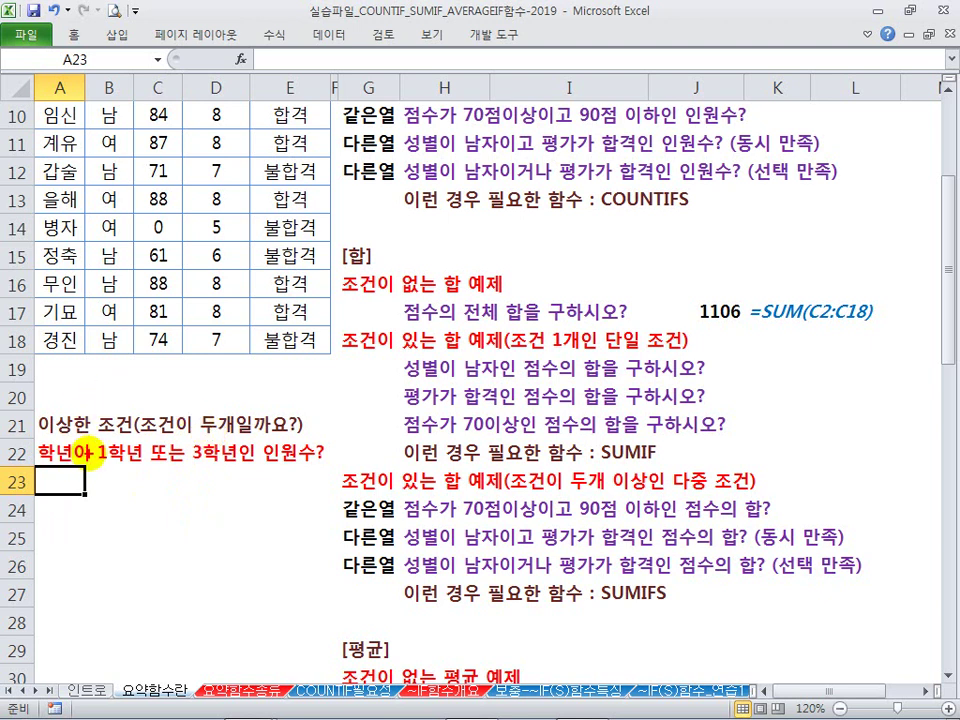
mouse_move(42, 463)
mouse_down()
mouse_move(34, 446)
mouse_move(62, 466)
mouse_move(112, 466)
mouse_move(96, 422)
mouse_move(207, 437)
mouse_up()
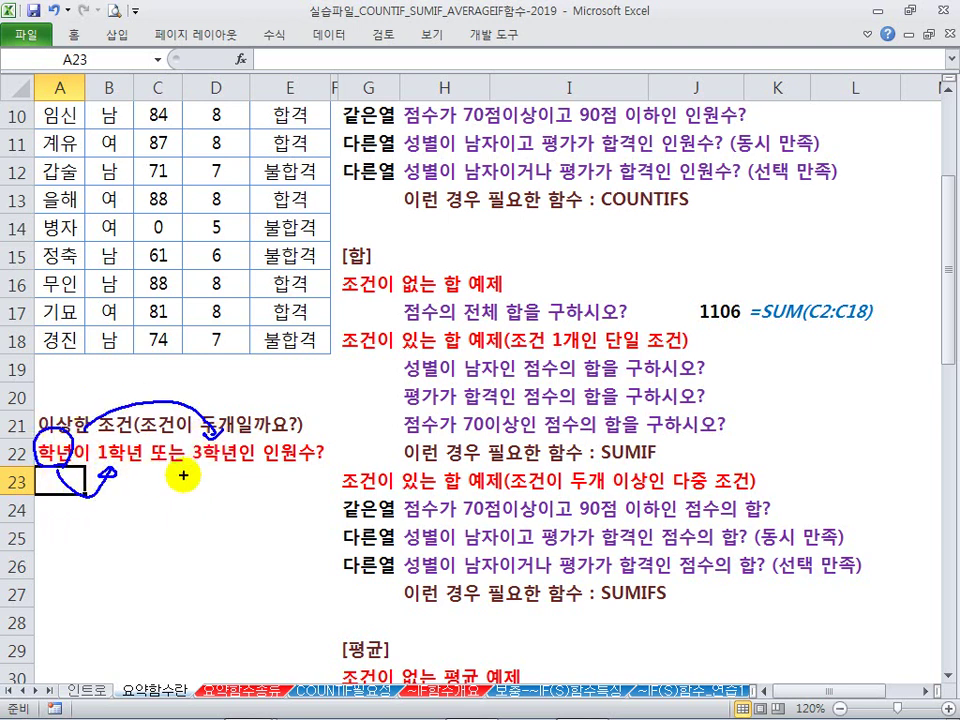
drag(150, 463, 181, 459)
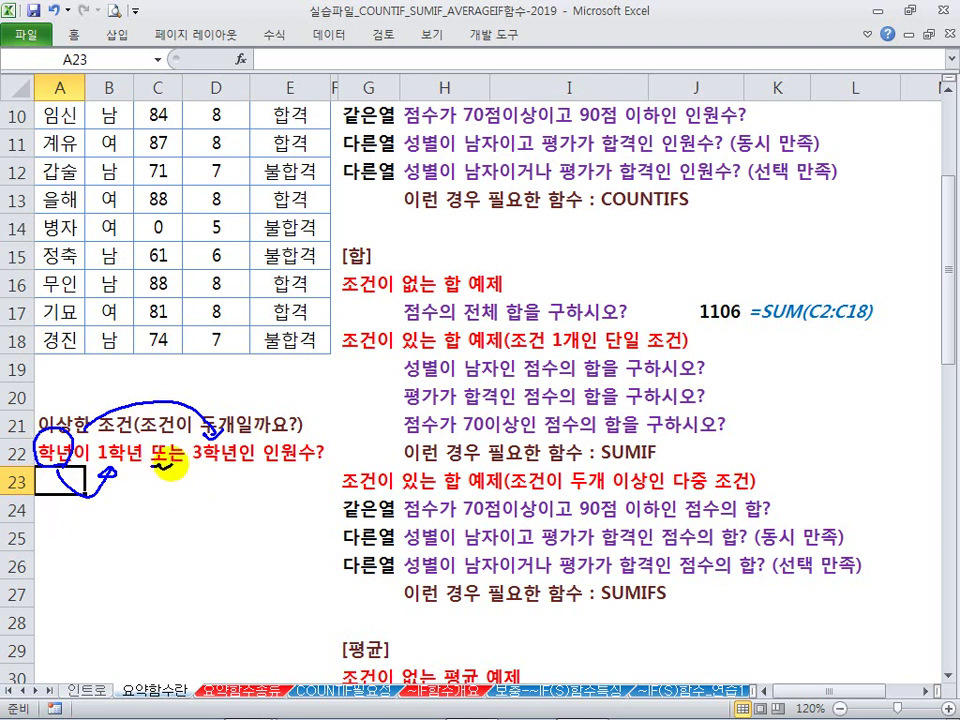
Annotate the question in A22 with two separate circles and the note 1학년 + 3학년, and clear the annotations
mouse_move(128, 508)
mouse_down()
mouse_move(144, 547)
mouse_move(152, 512)
mouse_move(236, 514)
mouse_move(200, 505)
mouse_up()
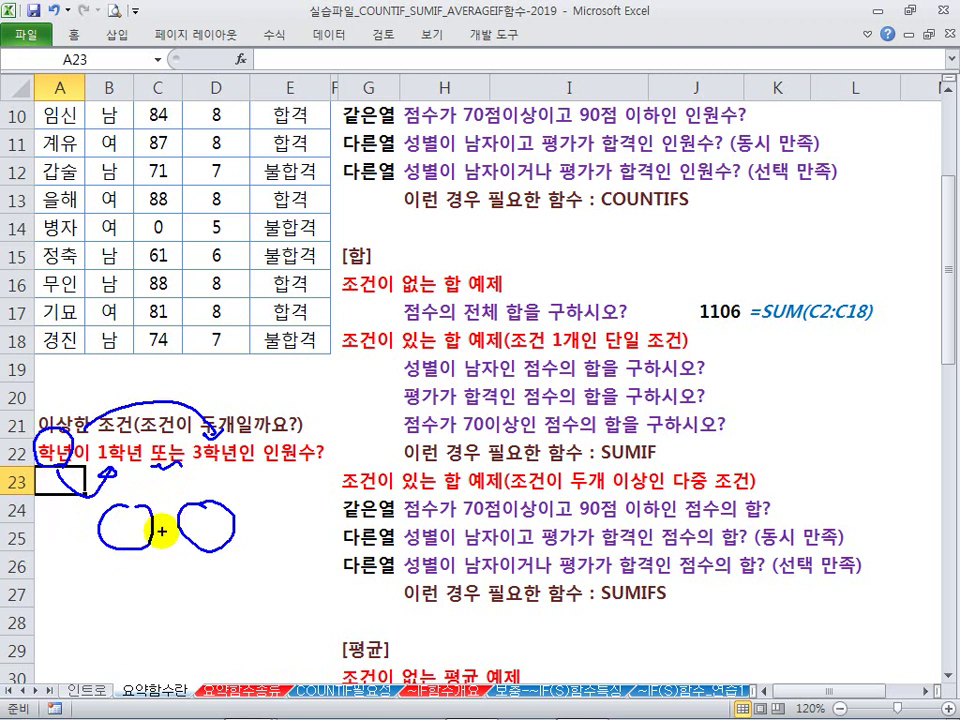
mouse_move(108, 562)
mouse_down()
mouse_move(108, 588)
mouse_move(155, 580)
mouse_up()
drag(143, 579, 158, 588)
mouse_move(210, 566)
mouse_down()
mouse_move(211, 581)
mouse_move(261, 561)
mouse_move(261, 574)
mouse_up()
mouse_move(178, 576)
mouse_down()
mouse_move(189, 576)
mouse_move(183, 590)
mouse_up()
drag(104, 598, 282, 596)
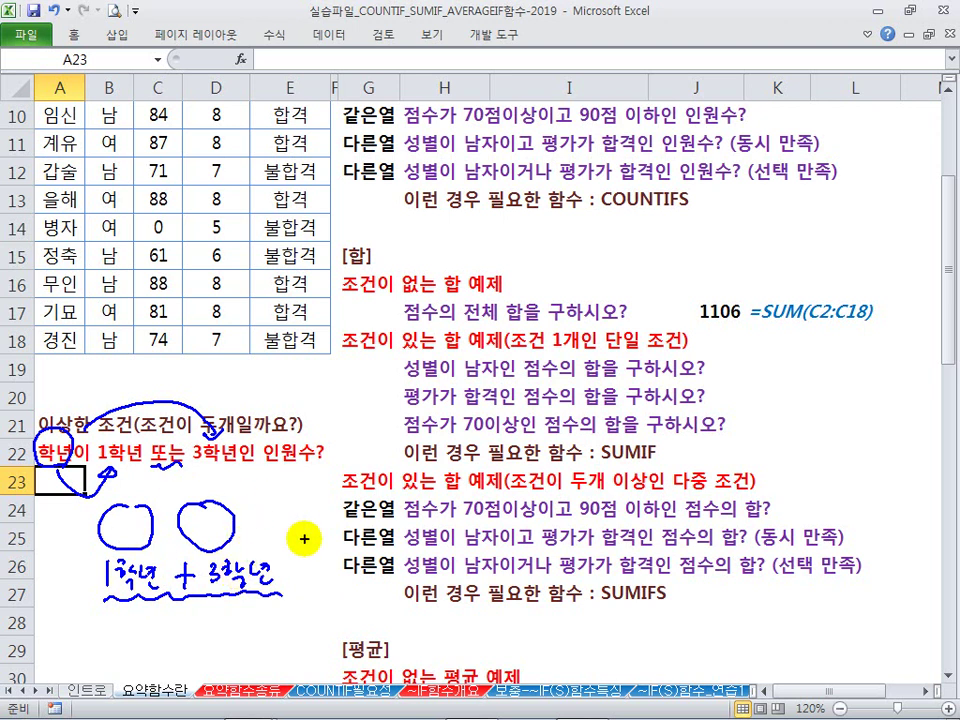
key(Escape)
Open the 요약함수종류 worksheet and go to its heading and the ~IF(S) function section
scroll(527, 497, down, 4)
scroll(521, 484, up, 4)
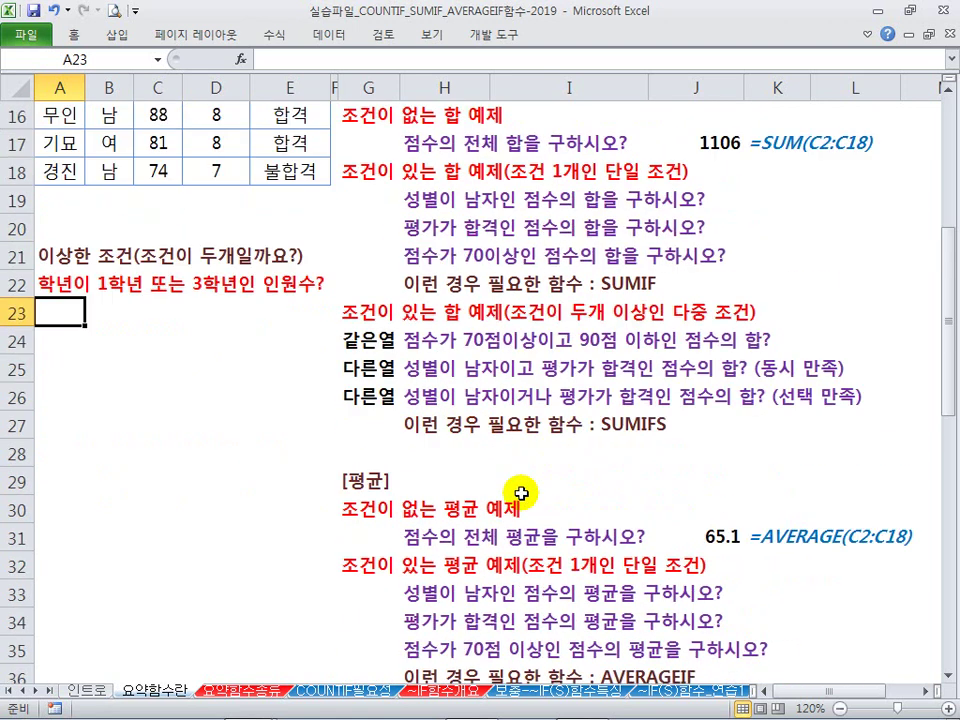
scroll(379, 362, up, 3)
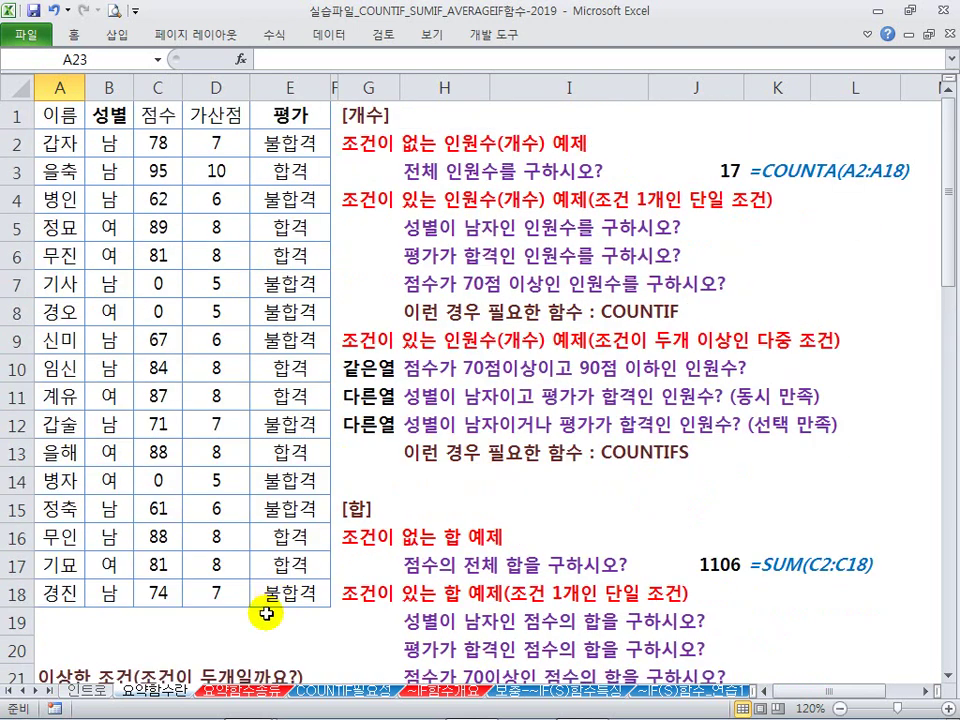
click(247, 700)
scroll(306, 364, up, 10)
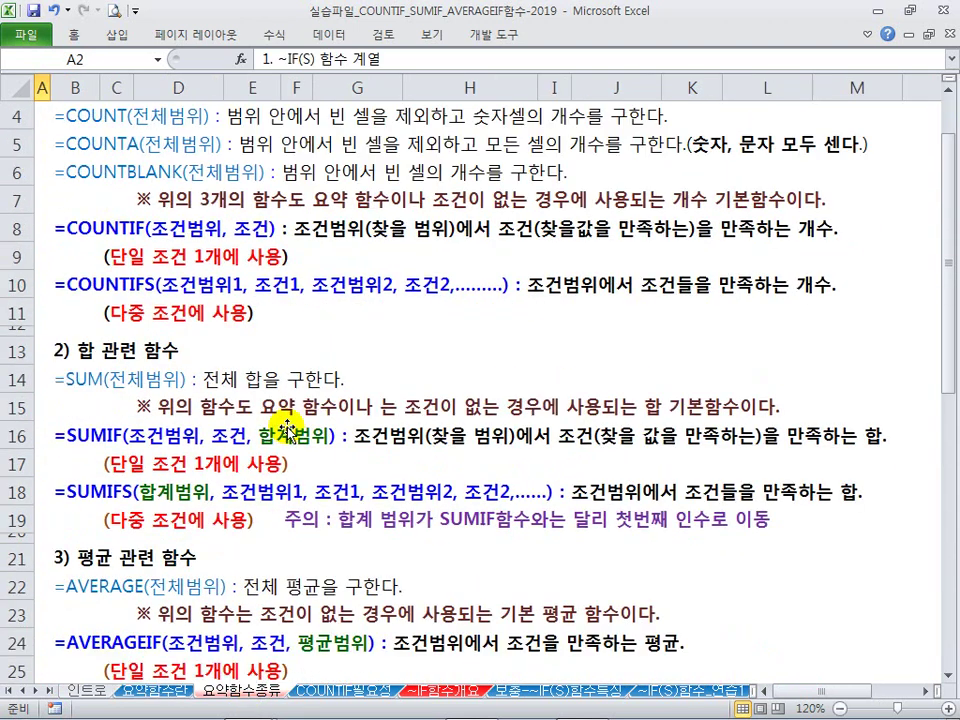
click(250, 136)
click(294, 154)
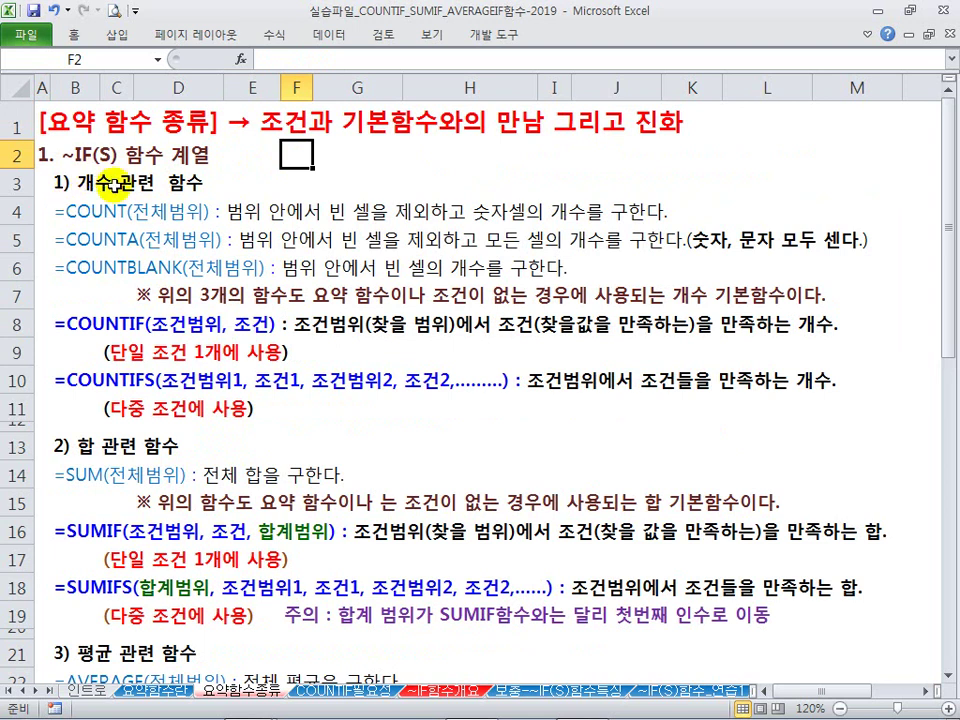
Compare the unconditional count functions in rows 4 to 6 with COUNTIF and COUNTIFS in rows 8 to 11
drag(68, 212, 92, 281)
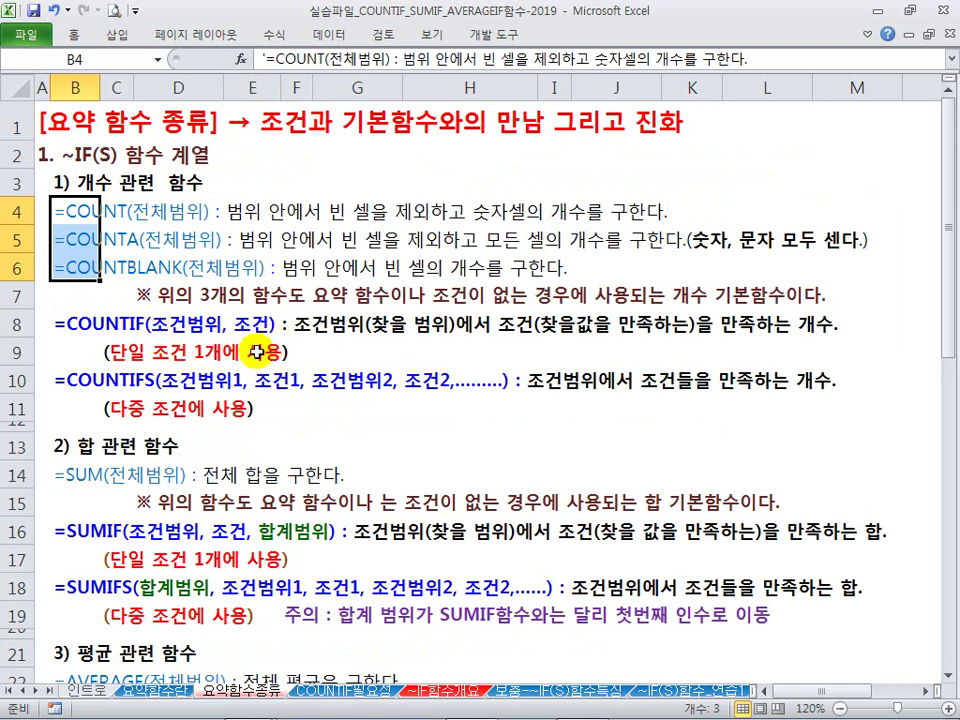
click(158, 354)
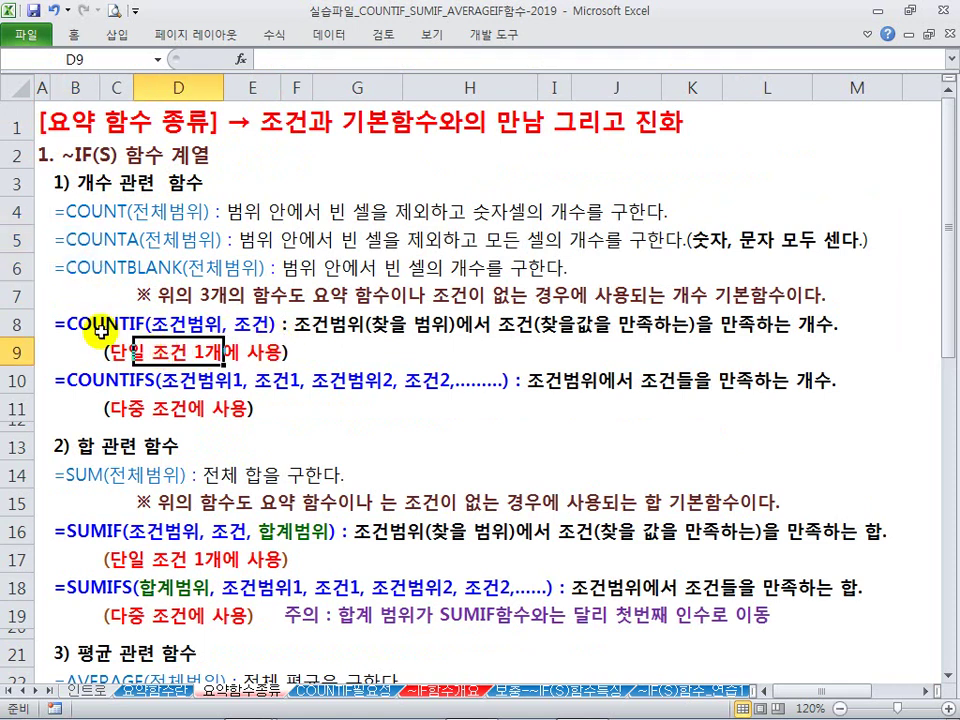
click(170, 406)
click(325, 444)
click(292, 410)
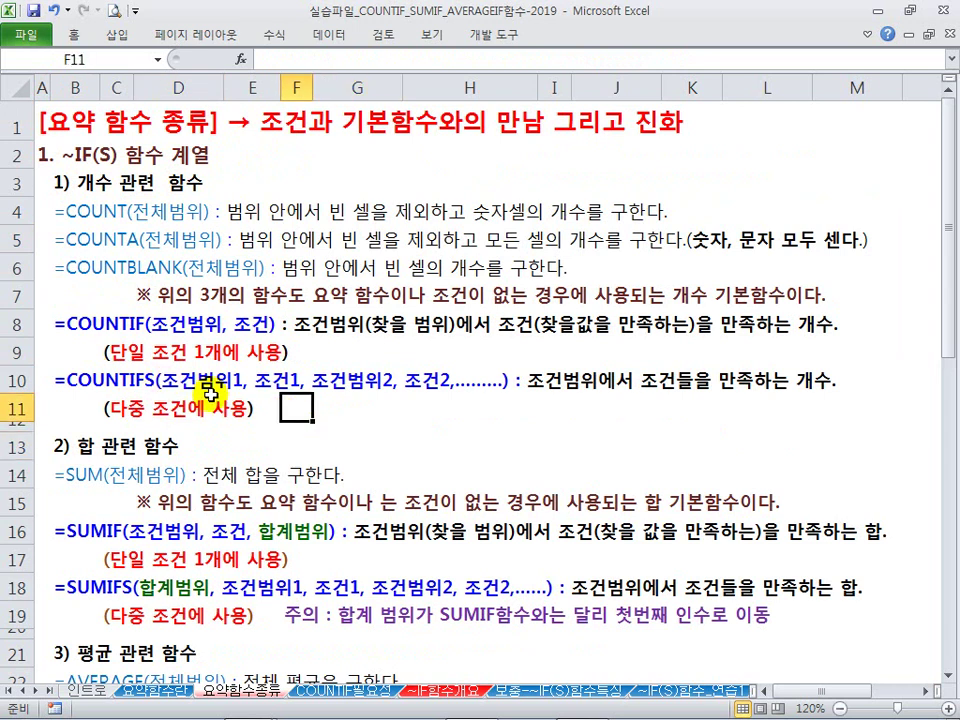
Compare the position of the 합계범위 argument in SUMIF in row 16 with its position in SUMIFS in row 18
scroll(161, 320, down, 2)
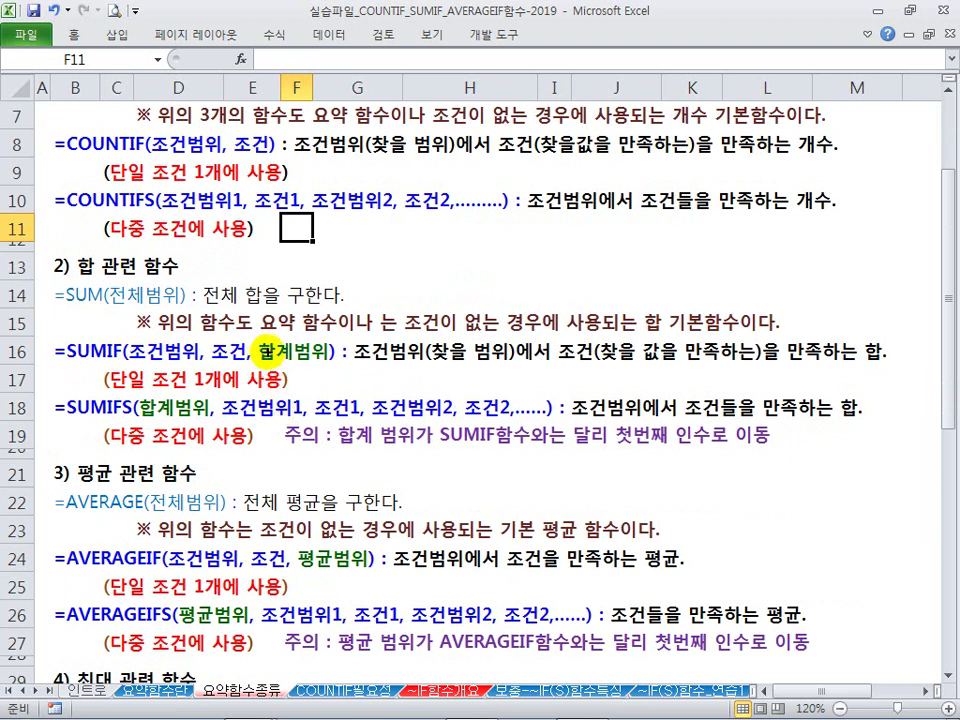
drag(256, 337, 333, 364)
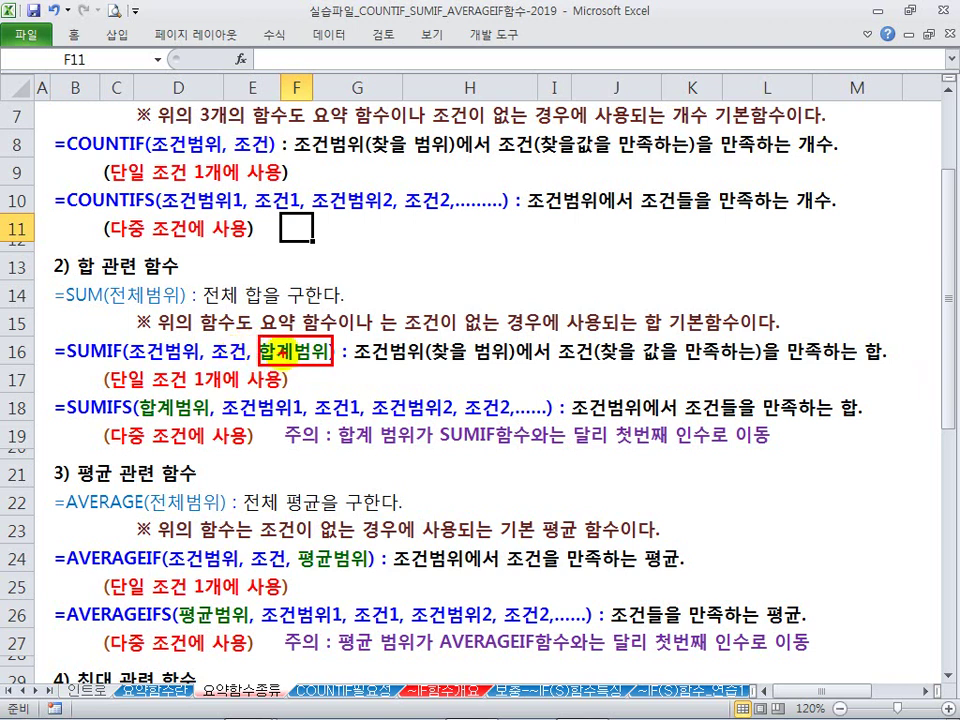
mouse_move(234, 337)
mouse_down()
mouse_move(259, 320)
mouse_move(268, 330)
mouse_up()
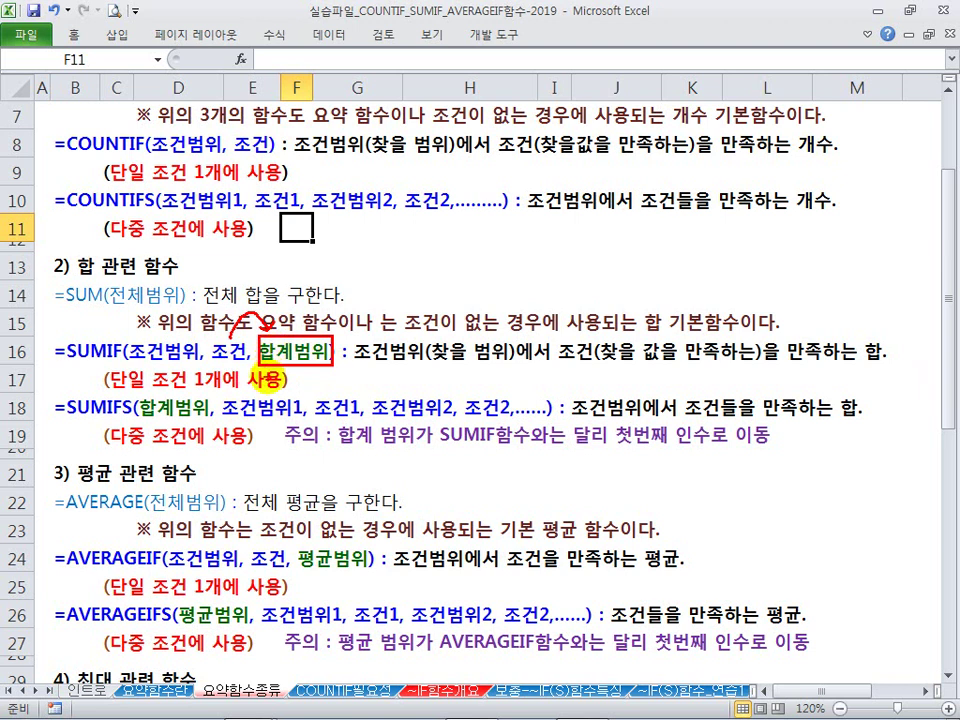
mouse_move(305, 372)
mouse_down()
mouse_move(230, 440)
mouse_move(215, 420)
mouse_move(170, 412)
mouse_move(214, 426)
mouse_up()
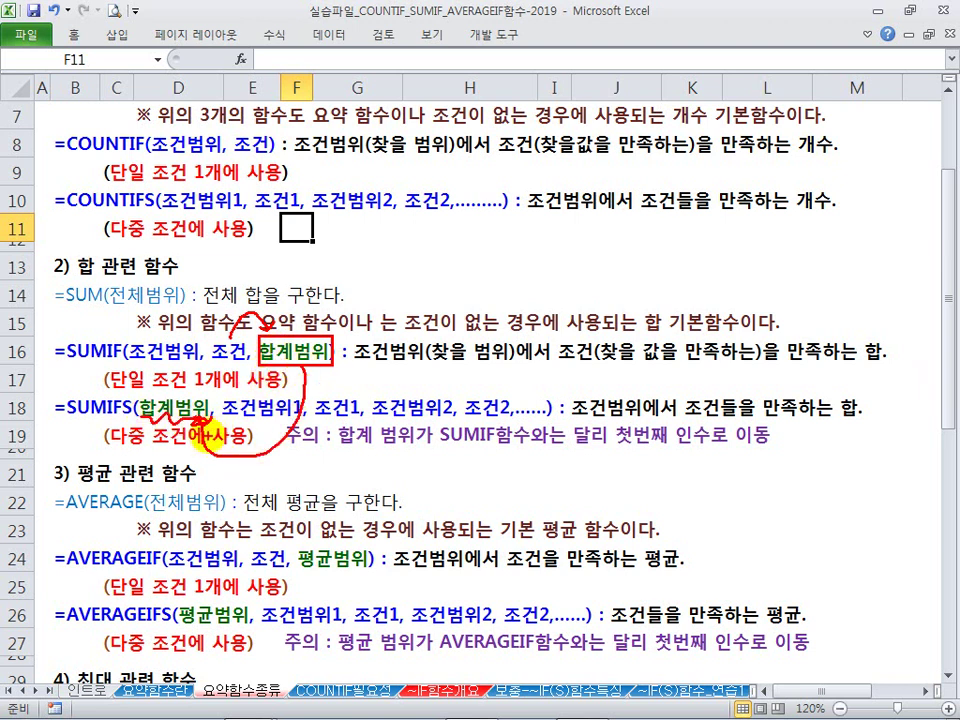
Cross out SUMIF, mark the matching range and condition arguments of COUNTIF and COUNTIFS, and clear the annotations
mouse_move(78, 342)
mouse_down()
mouse_move(96, 368)
mouse_move(74, 374)
mouse_up()
drag(48, 143, 44, 180)
drag(166, 208, 268, 212)
drag(168, 154, 252, 160)
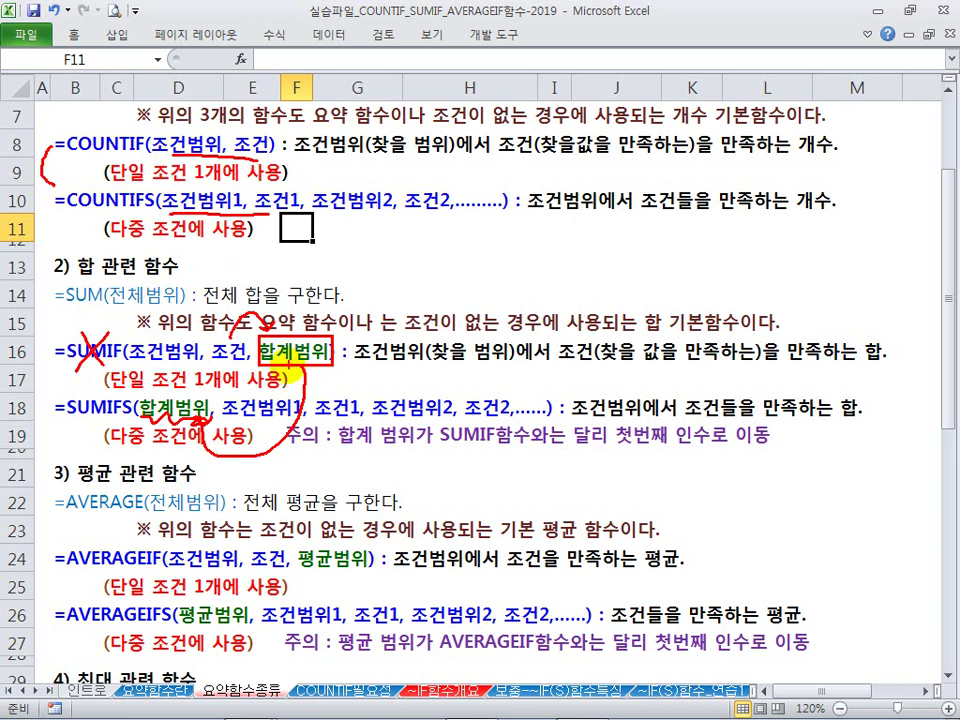
key(e)
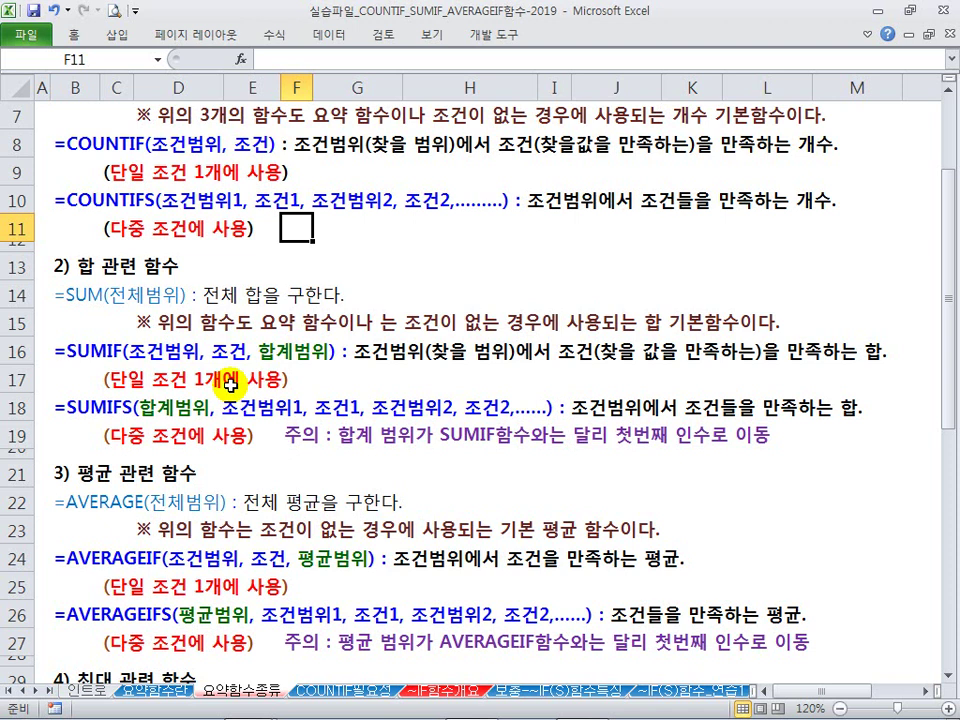
Start a SUMIF formula in cell H17 to check where sum_range falls in its argument order, and discard the entry
click(430, 391)
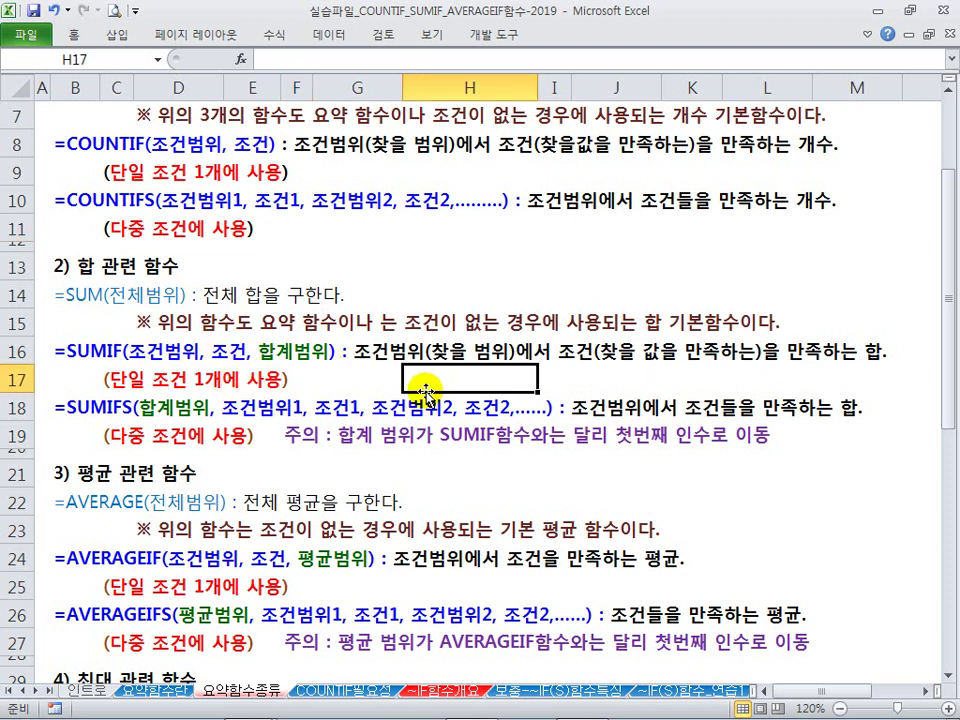
text(=ㄴ)
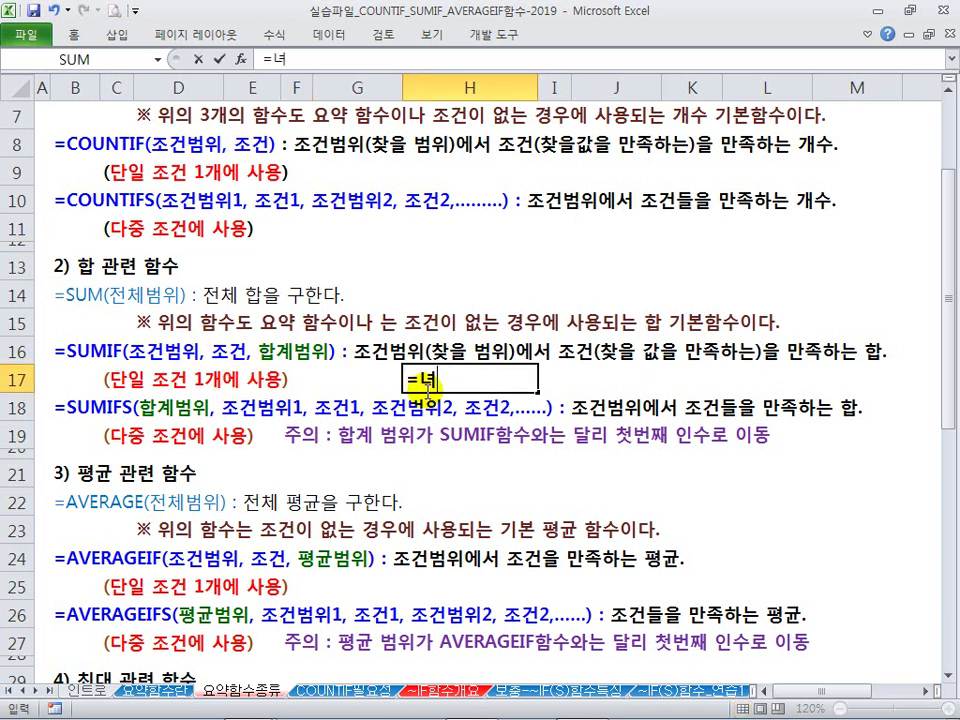
text(sum)
key(Down)
key(Tab)
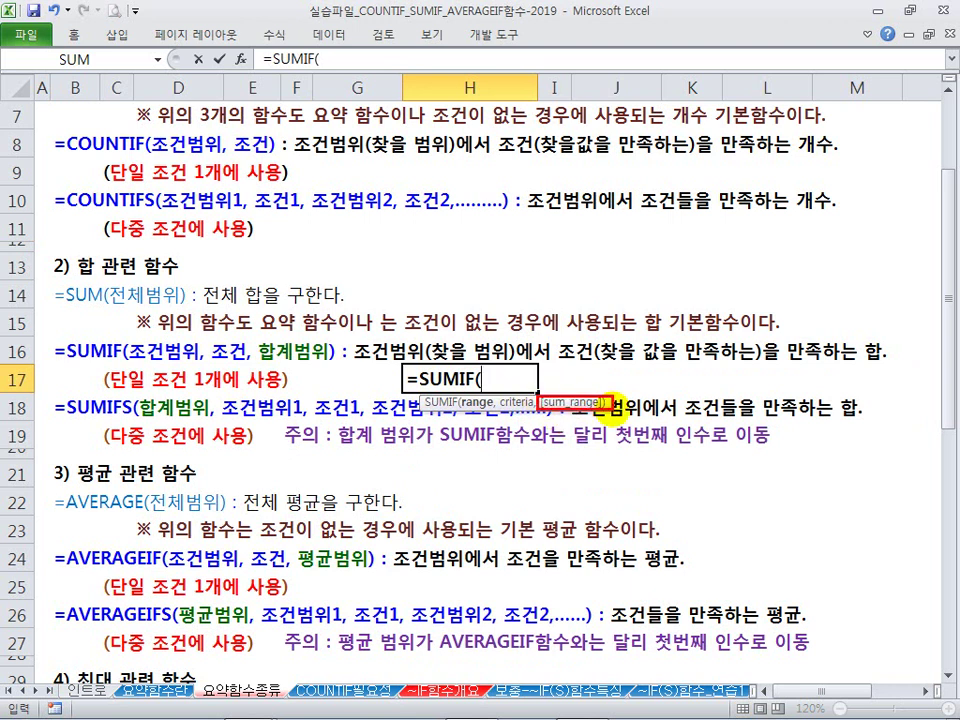
key(Escape)
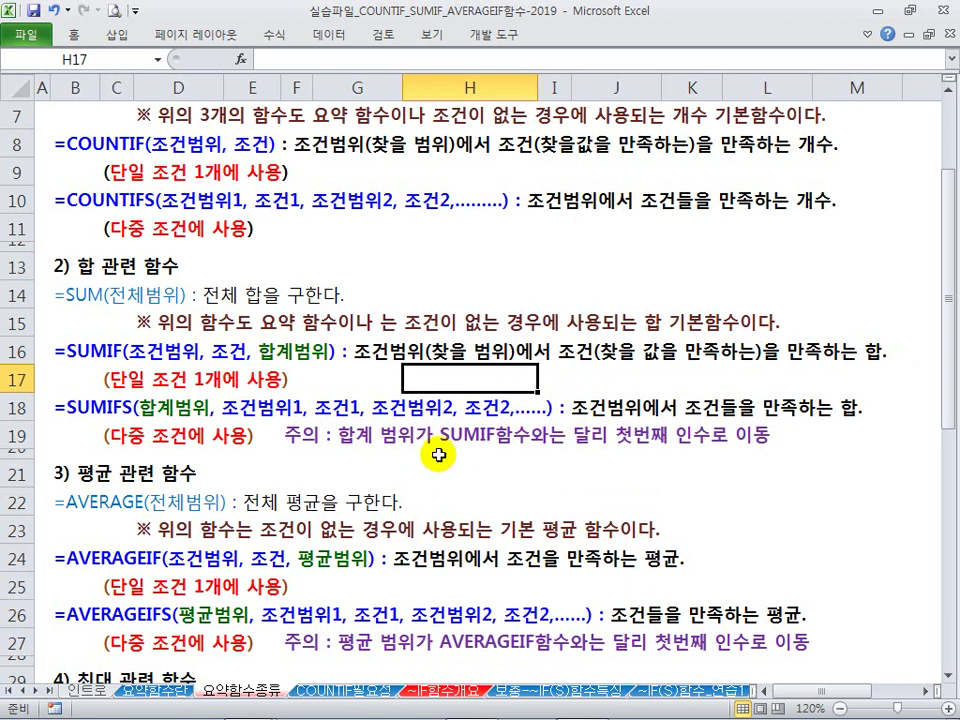
Start a SUMIFS formula in cell G21 to check where sum_range falls in its argument order, and discard the entry
click(397, 464)
text(=sumi)
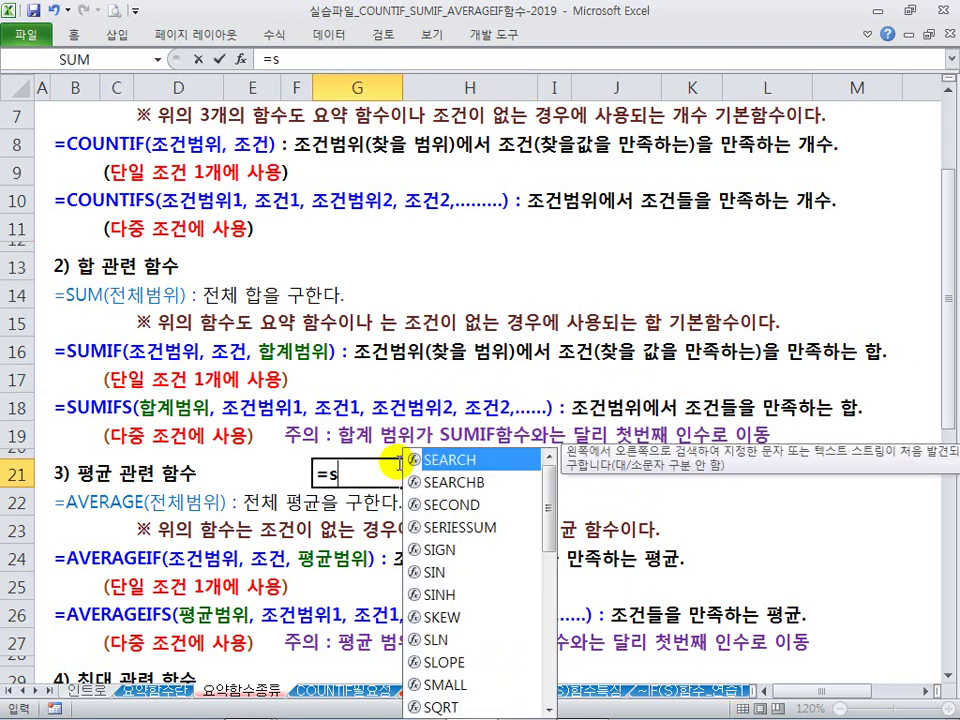
text(fs)
key(Tab)
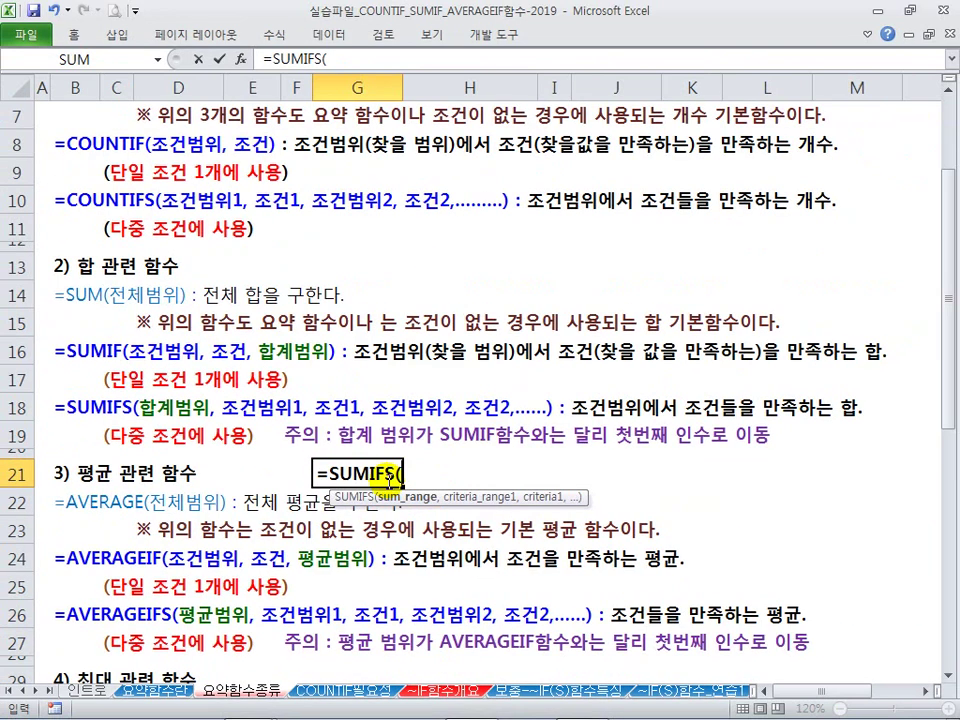
key(Escape)
click(305, 462)
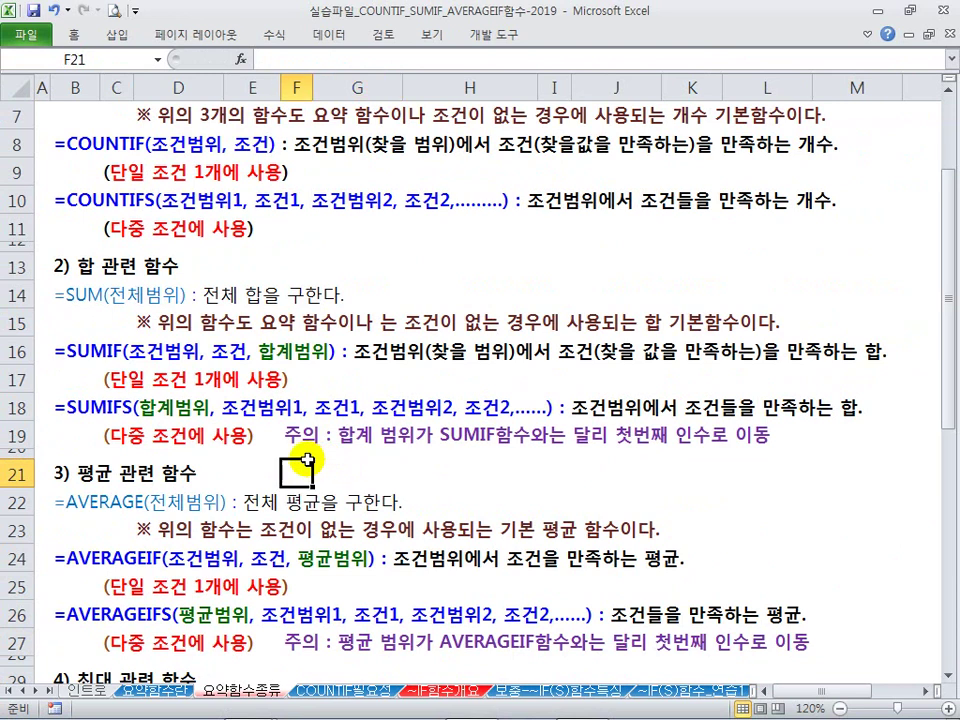
Compare the unconditional AVERAGE function in row 22 with AVERAGEIF in row 24
scroll(230, 350, down, 1)
click(78, 418)
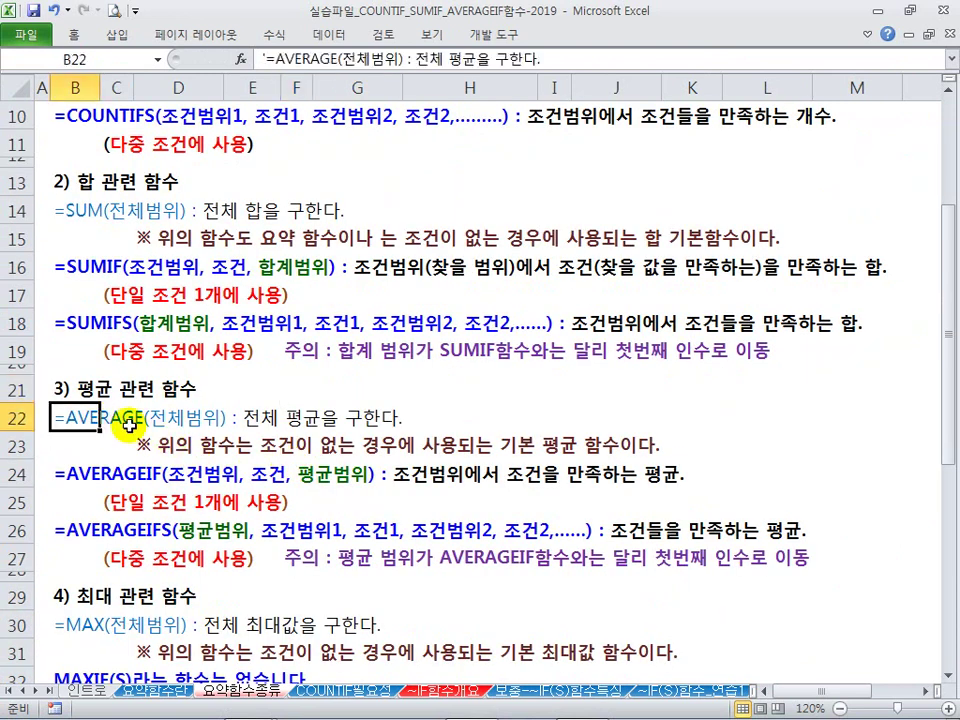
click(70, 474)
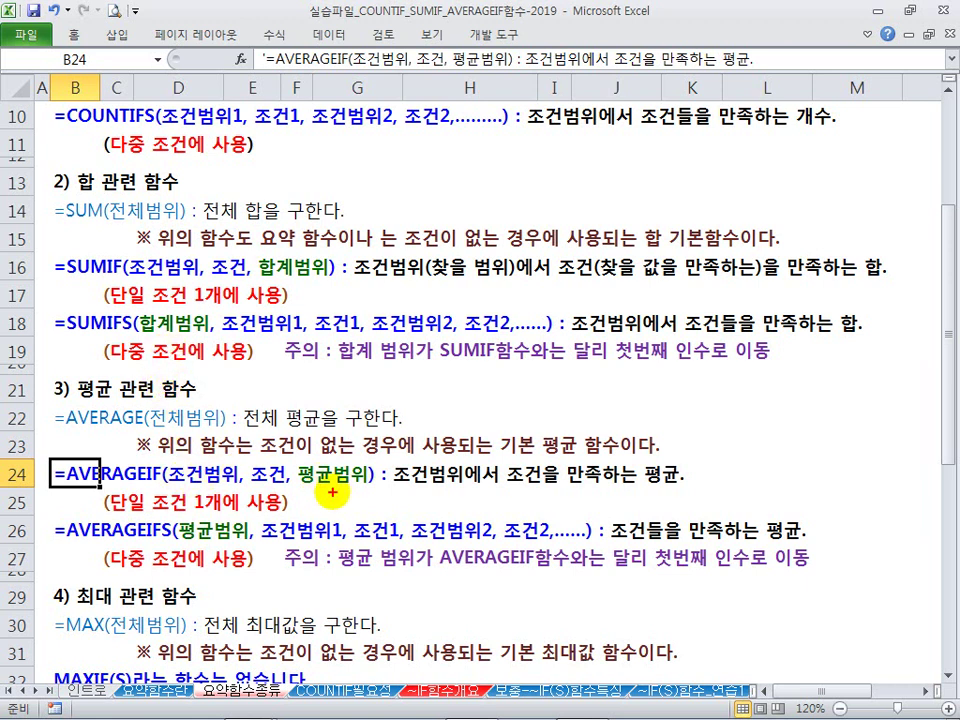
Circle the 평균범위 and 합계범위 arguments in AVERAGEIF, SUMIF, AVERAGEIFS and SUMIFS, and clear the annotations
mouse_move(326, 485)
mouse_down()
mouse_move(327, 456)
mouse_move(306, 473)
mouse_move(338, 503)
mouse_move(356, 500)
mouse_up()
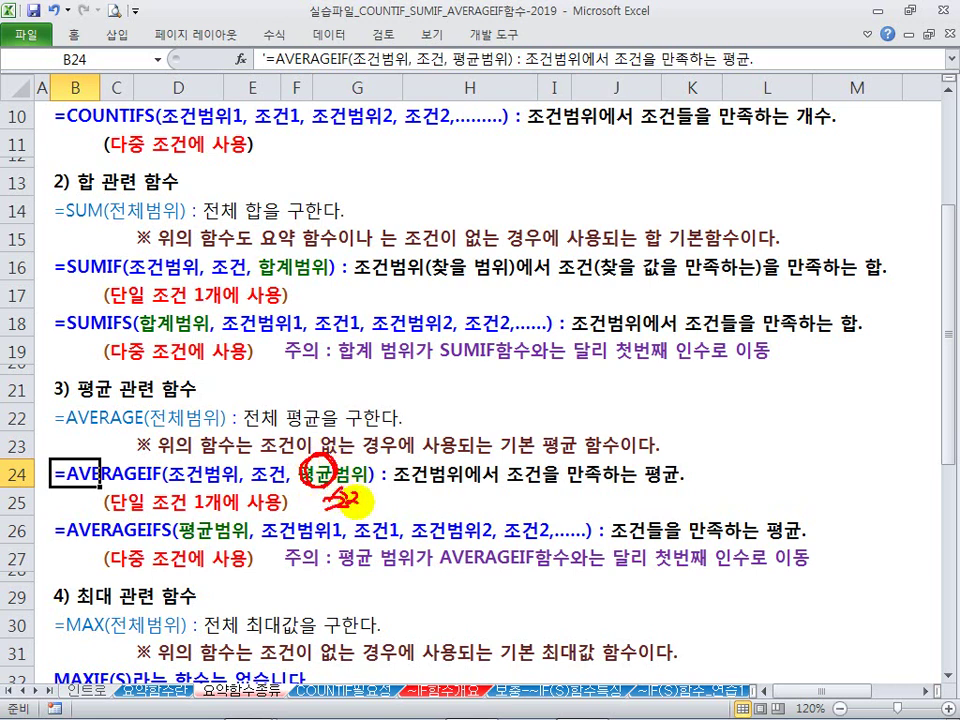
mouse_move(256, 286)
mouse_down()
mouse_move(270, 264)
mouse_move(324, 296)
mouse_up()
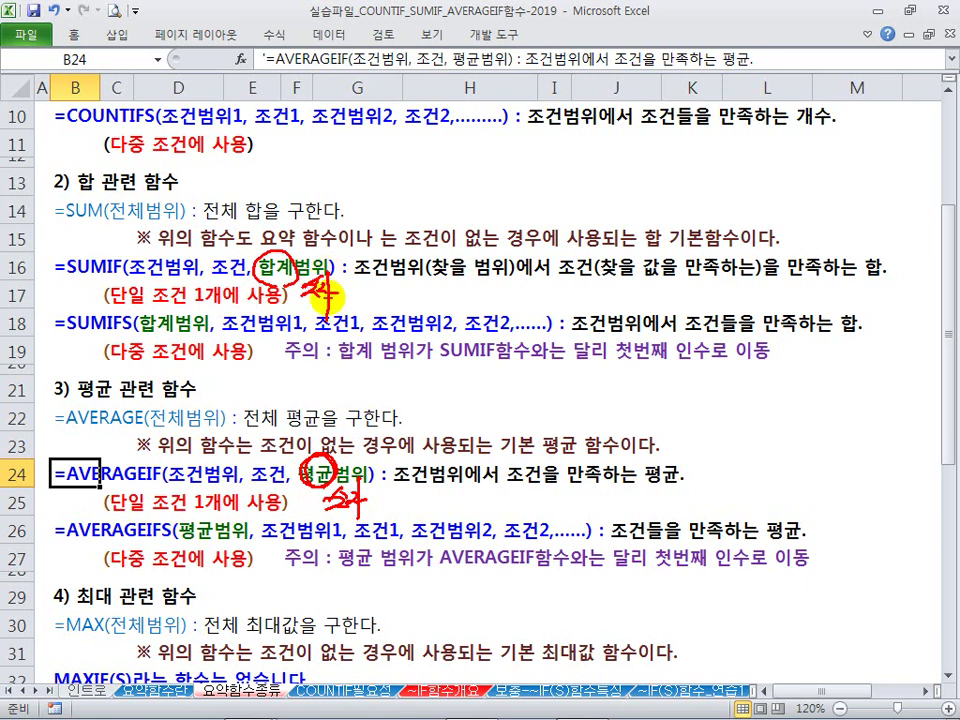
mouse_move(184, 547)
mouse_down()
mouse_move(161, 527)
mouse_move(215, 518)
mouse_up()
drag(150, 300, 160, 312)
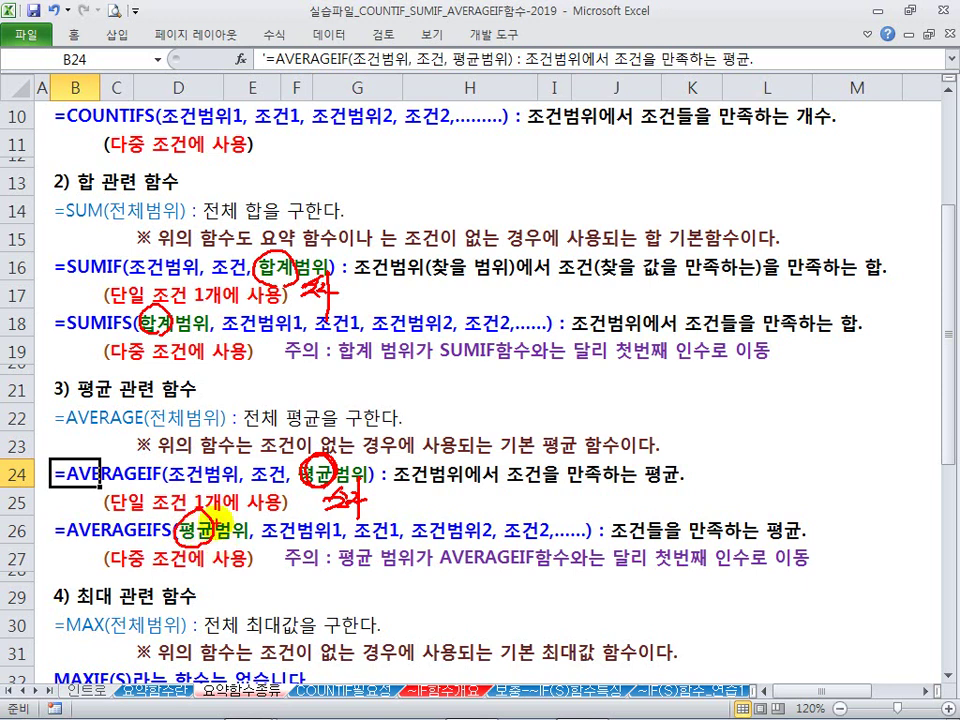
key(Escape)
Read the MAX and MIN sections in rows 29 to 37, including the notes on MAXIF(S) and MINIF(S)
scroll(258, 520, down, 2)
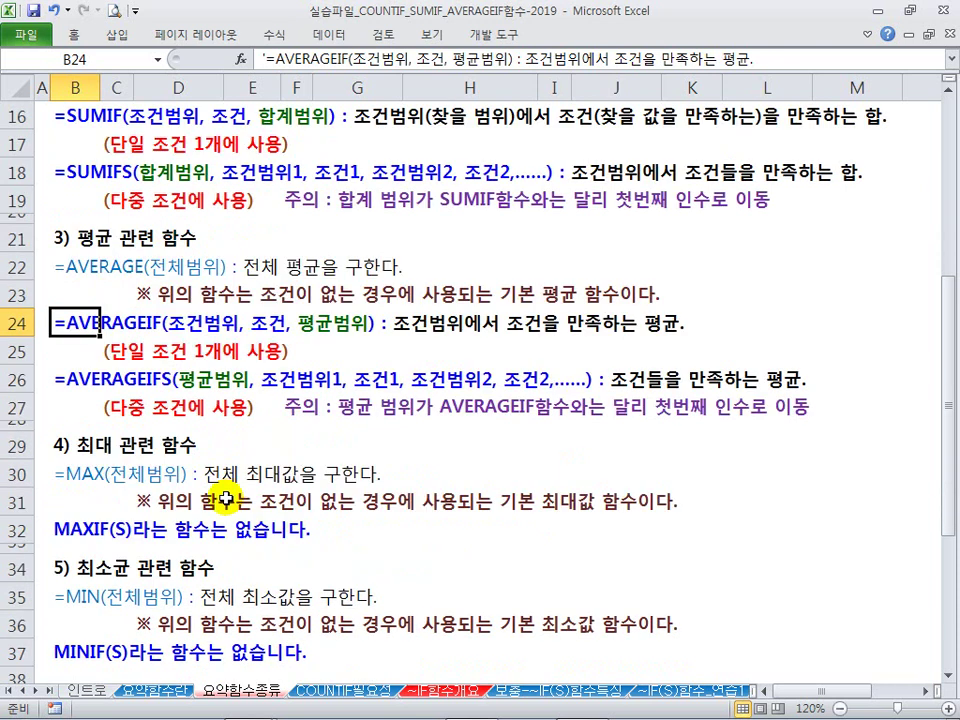
scroll(228, 537, down, 1)
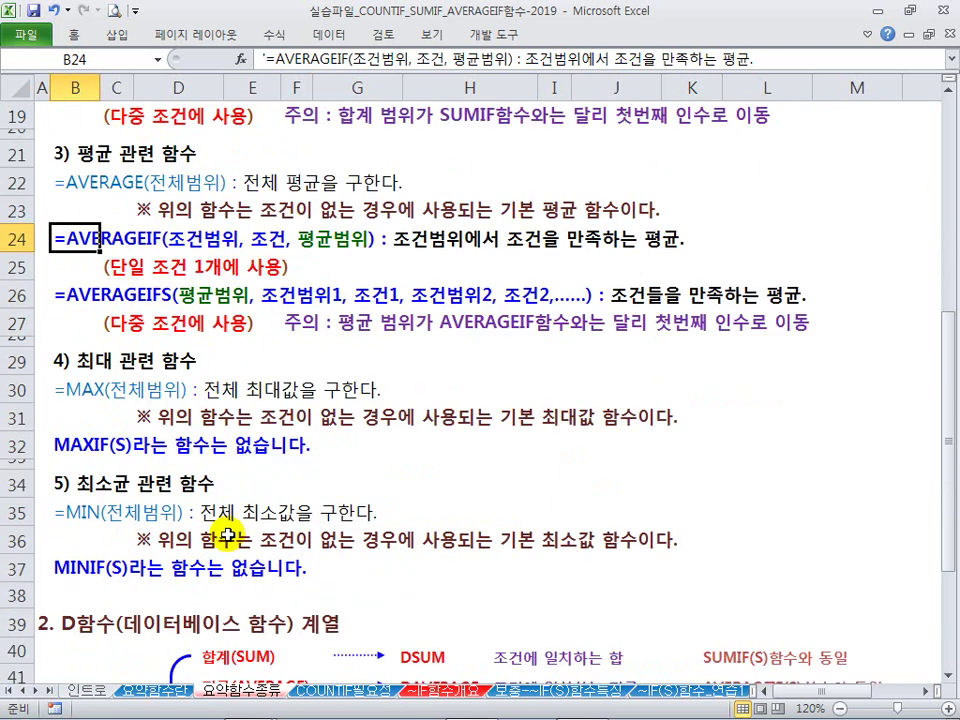
scroll(154, 467, down, 1)
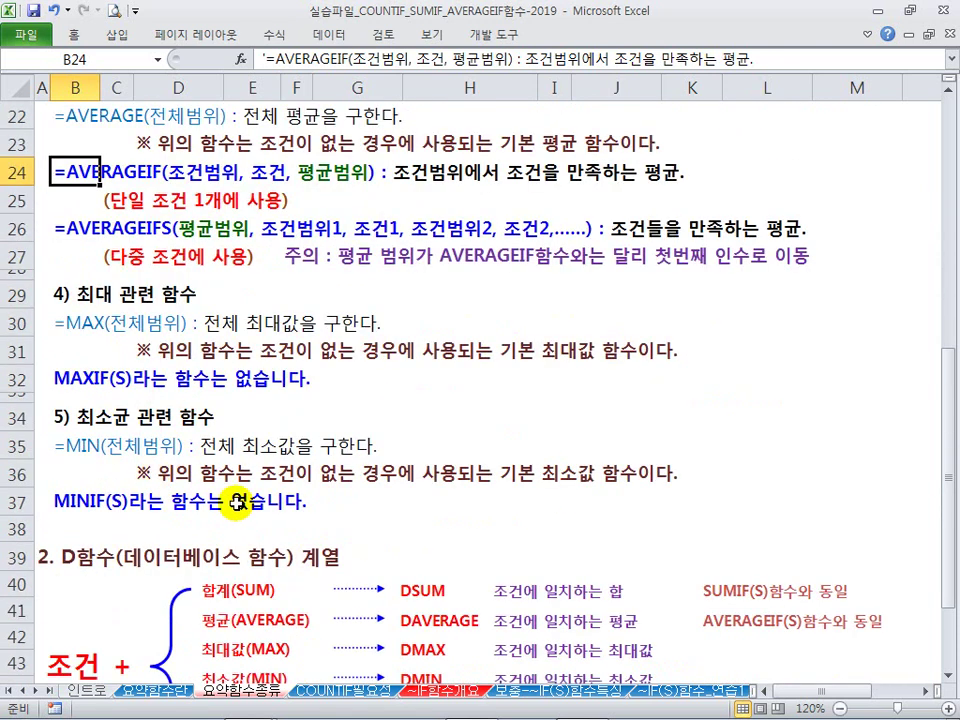
scroll(240, 490, down, 3)
scroll(320, 410, up, 2)
click(313, 425)
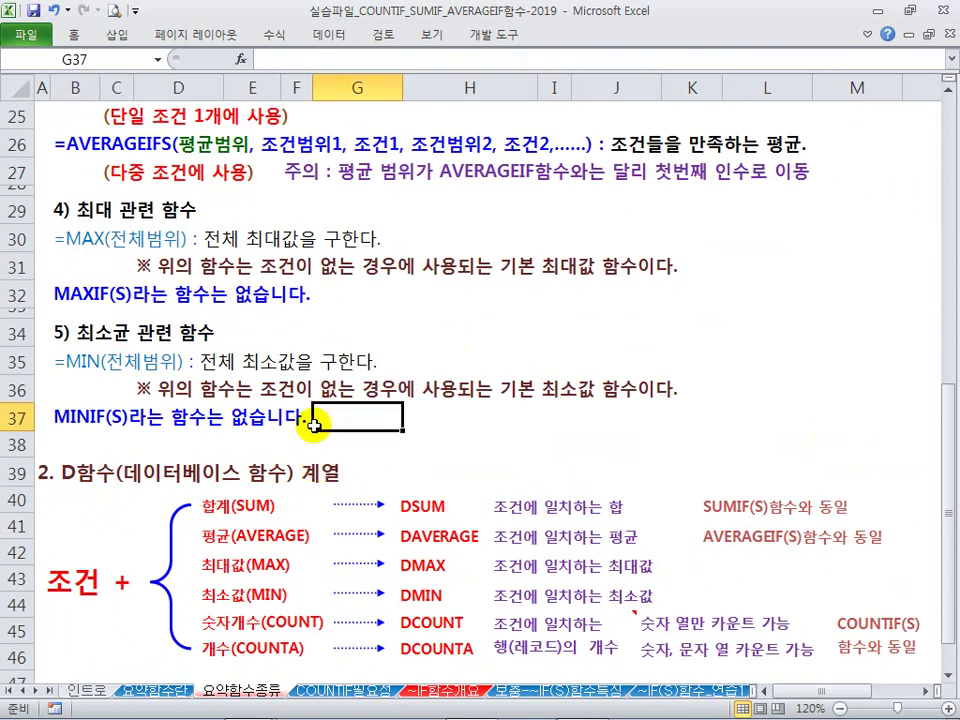
scroll(316, 380, up, 1)
scroll(140, 545, down, 1)
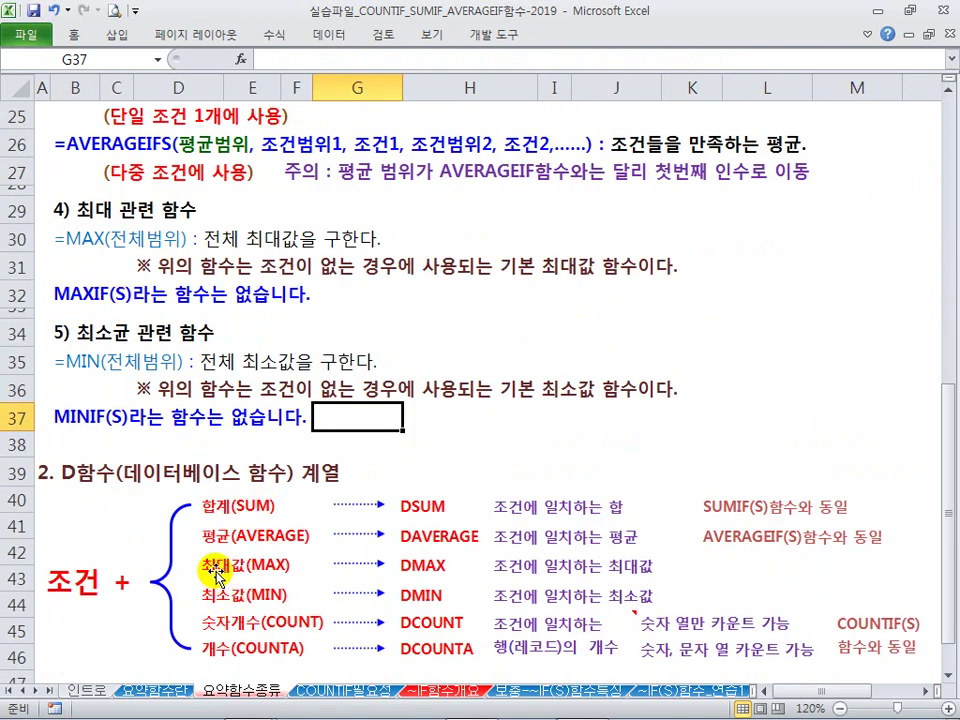
Examine the D함수(데이터베이스 함수) diagram in rows 39 to 46, which pairs each summary function with its database function
scroll(240, 535, down, 1)
click(268, 521)
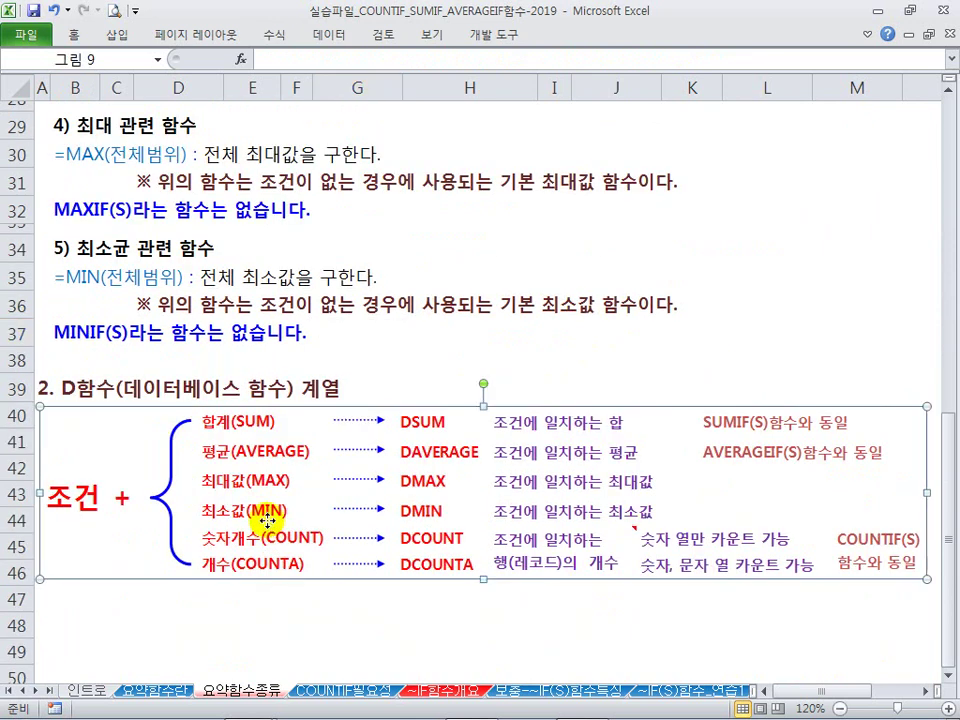
click(396, 364)
click(435, 371)
click(409, 397)
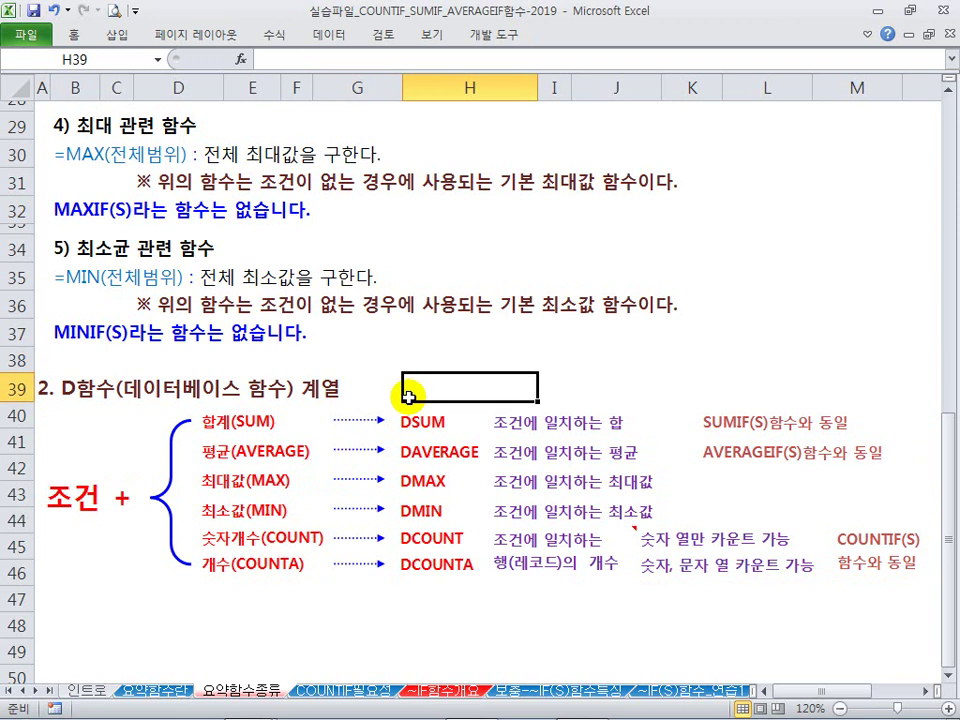
click(375, 383)
click(424, 389)
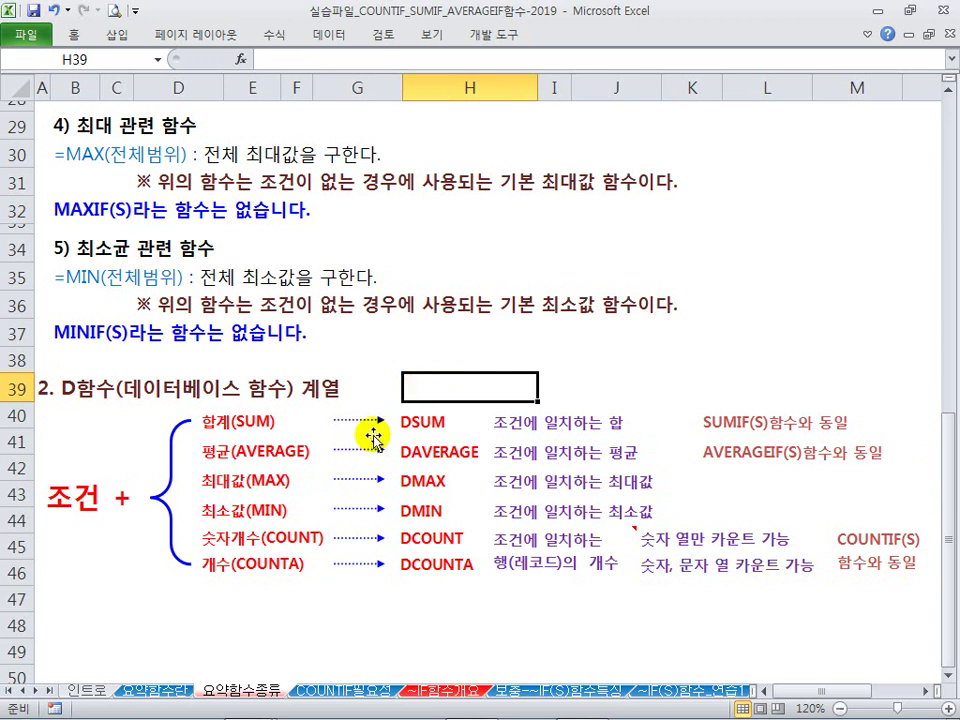
click(321, 481)
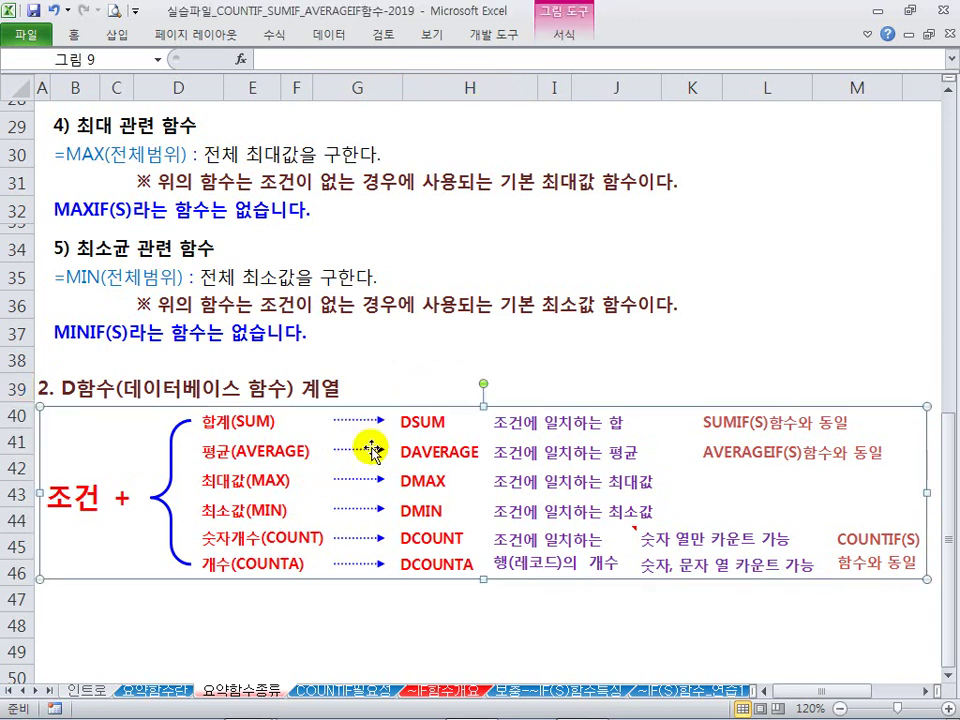
click(444, 358)
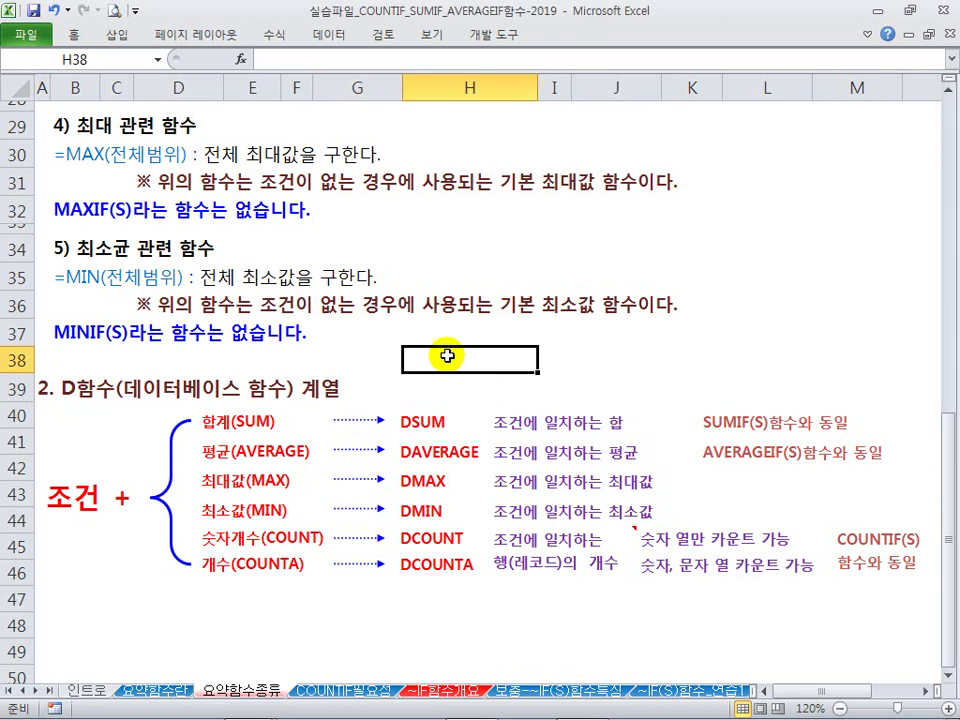
Compare the SUMIF(S) and AVERAGEIF(S) sections with the corresponding database functions from DSUM to DCOUNTA
scroll(447, 356, up, 7)
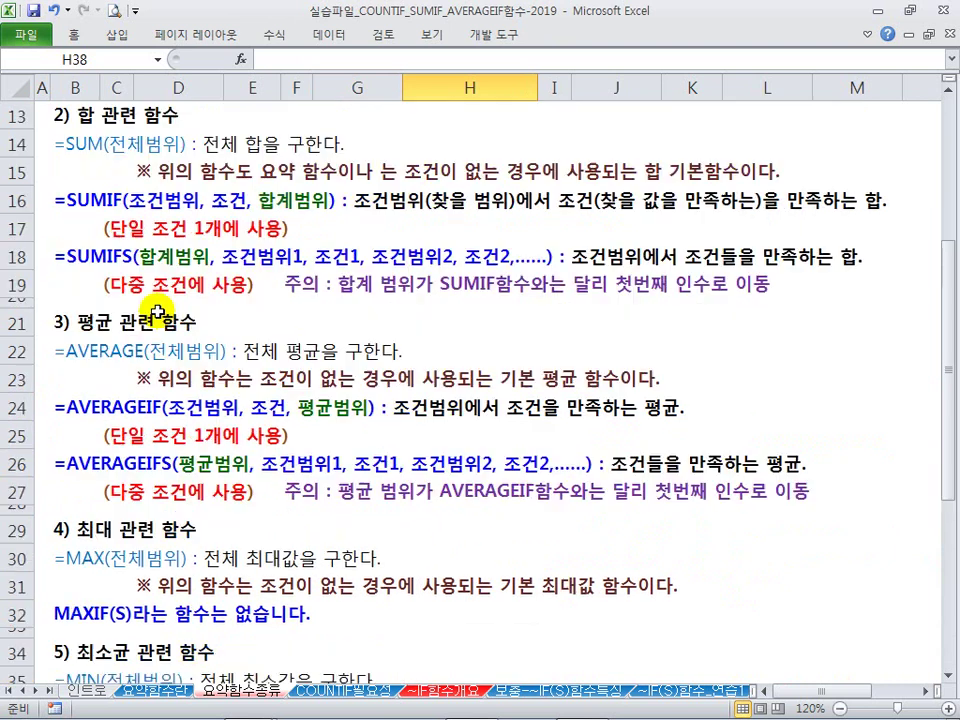
scroll(214, 390, down, 6)
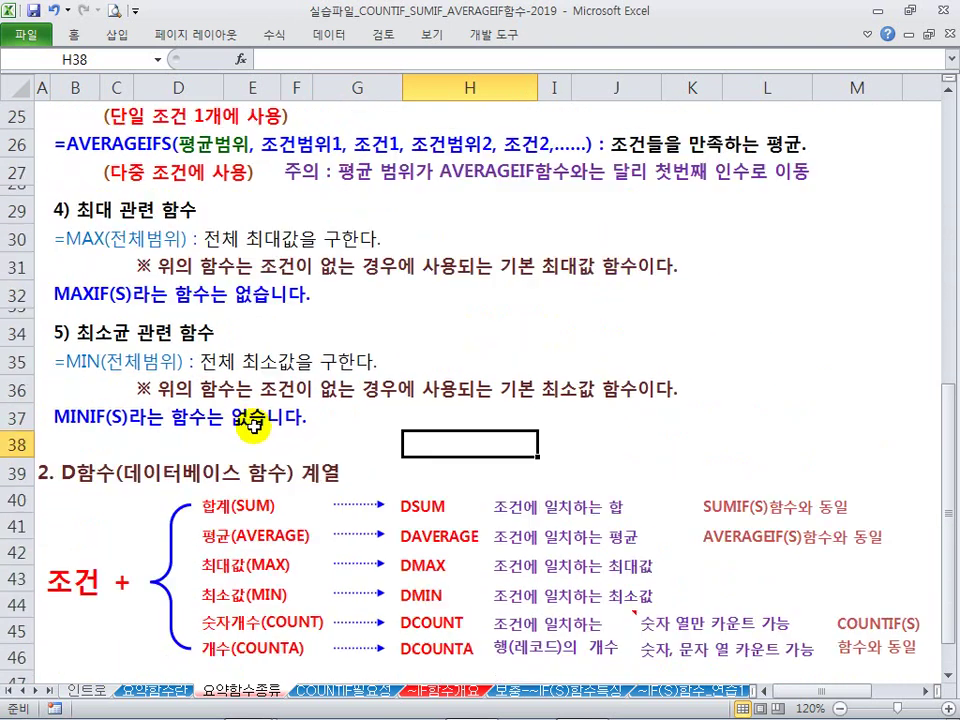
click(456, 418)
click(458, 440)
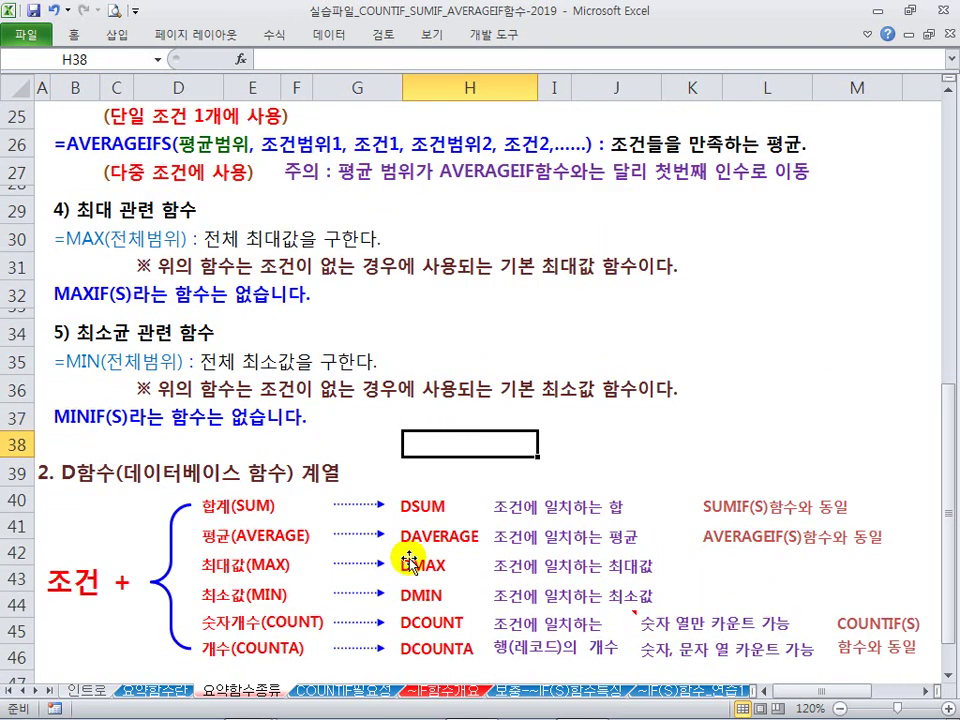
click(440, 420)
click(440, 442)
click(441, 427)
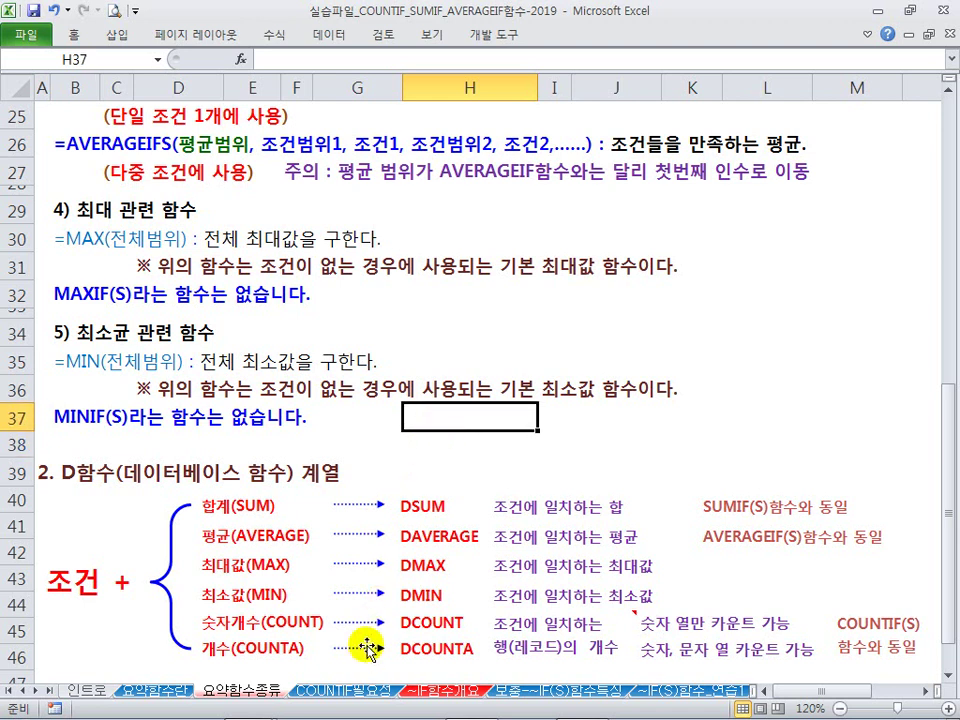
click(436, 452)
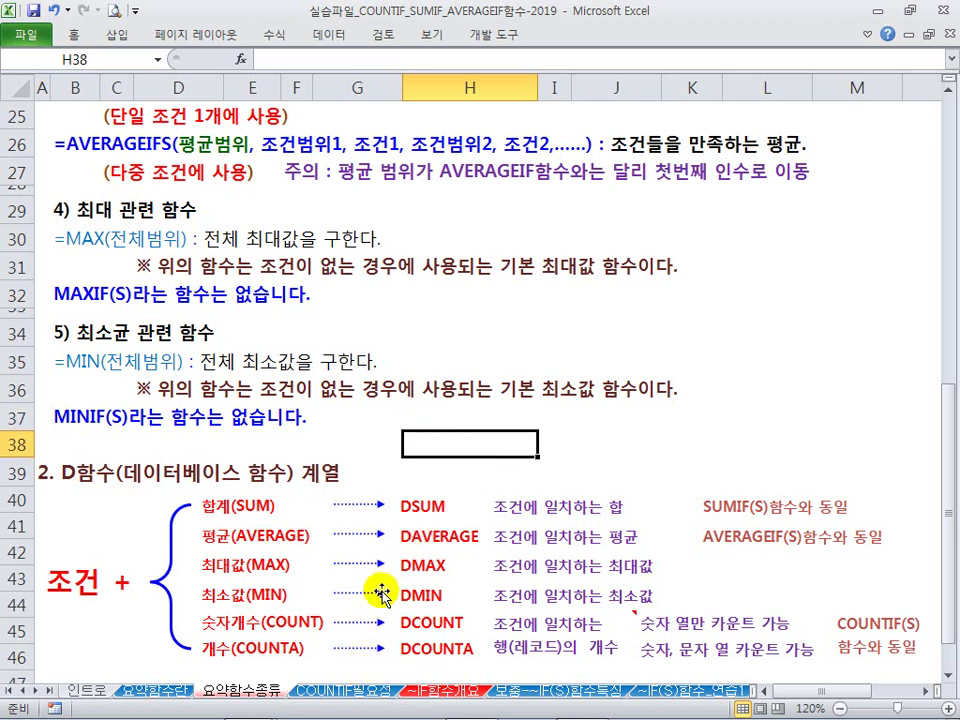
Open the COUNTIF필요성 worksheet and examine the character COUNTIF examples in rows 19 and 20
click(352, 691)
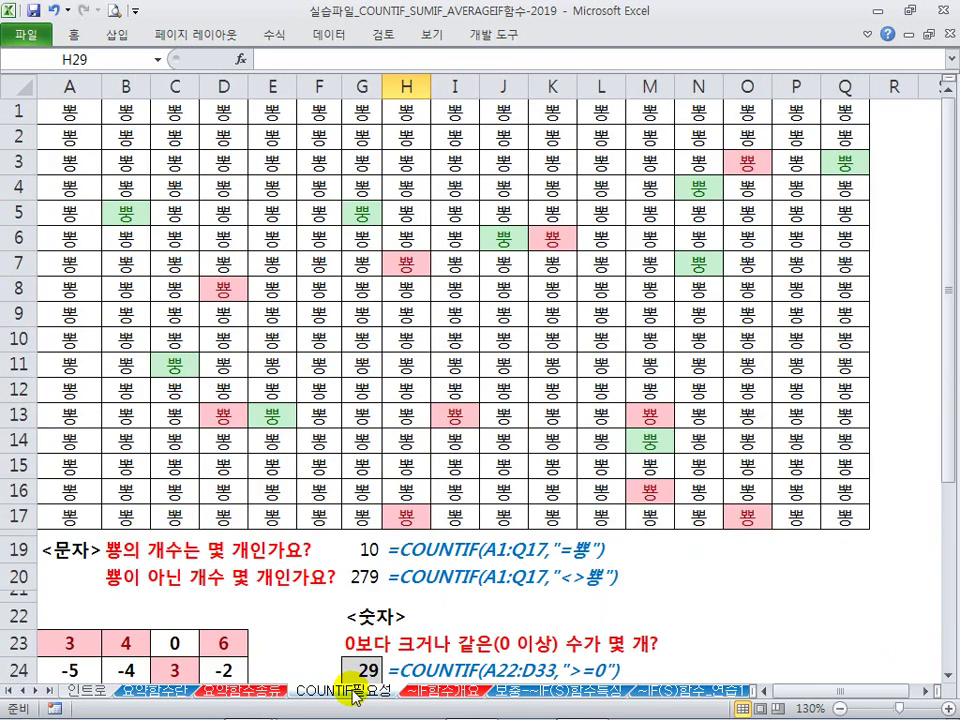
click(376, 542)
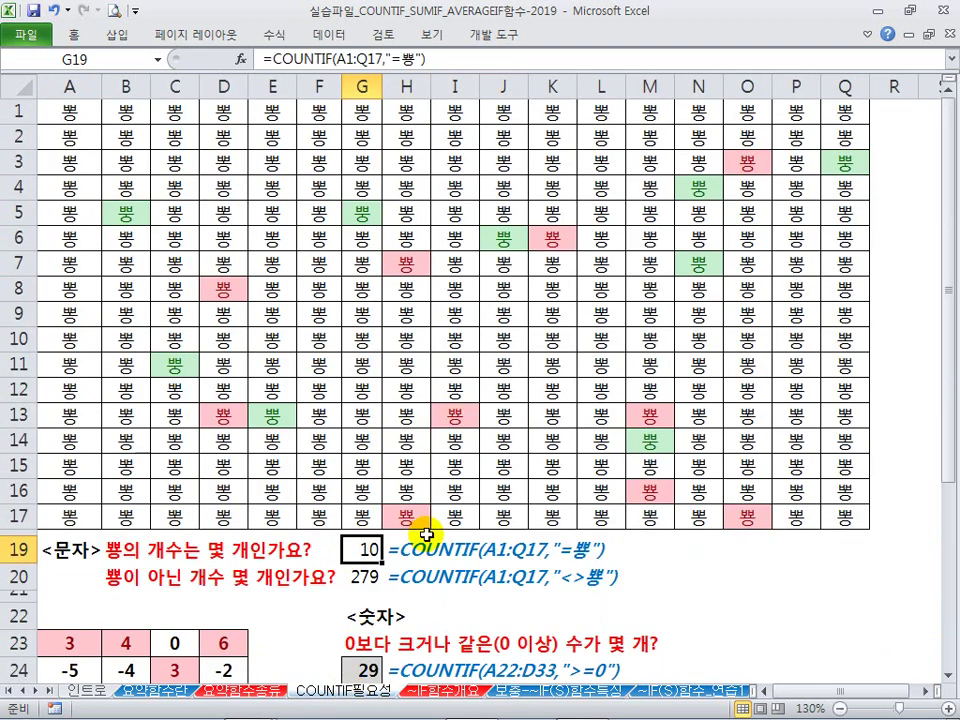
click(504, 577)
click(652, 552)
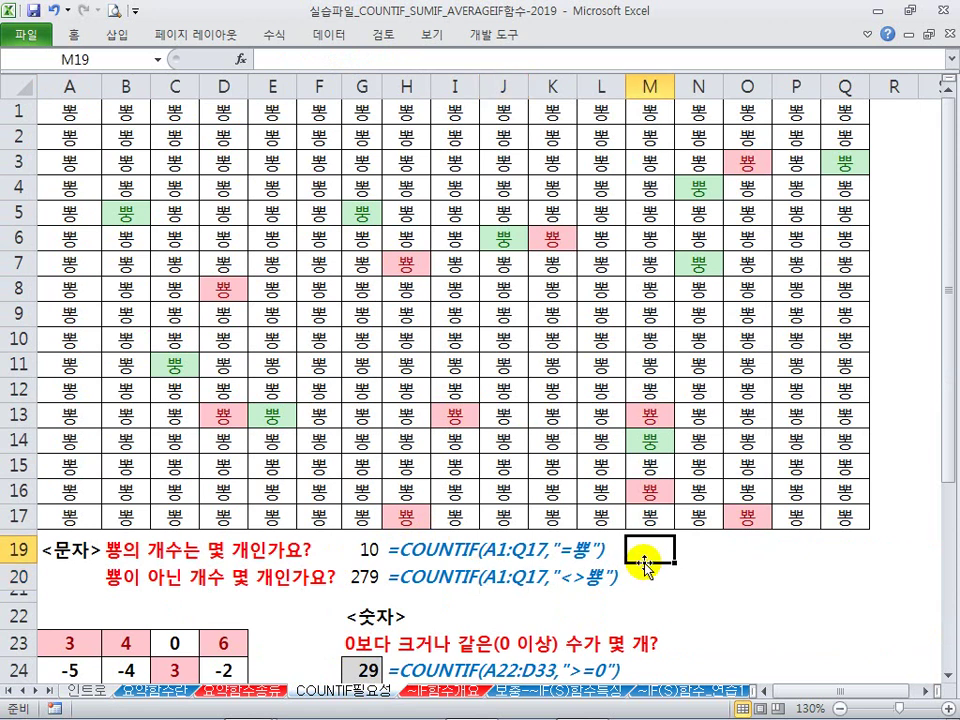
click(690, 560)
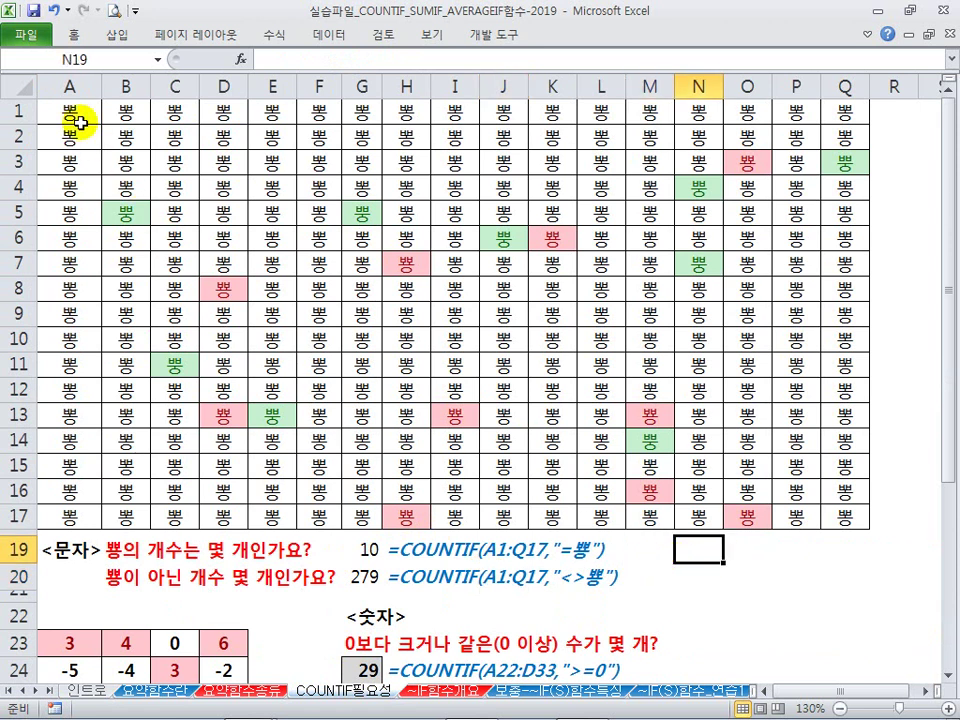
Select the character grid A1:Q17, look at the differing character in B5, and select the whole grid again
drag(74, 114, 831, 516)
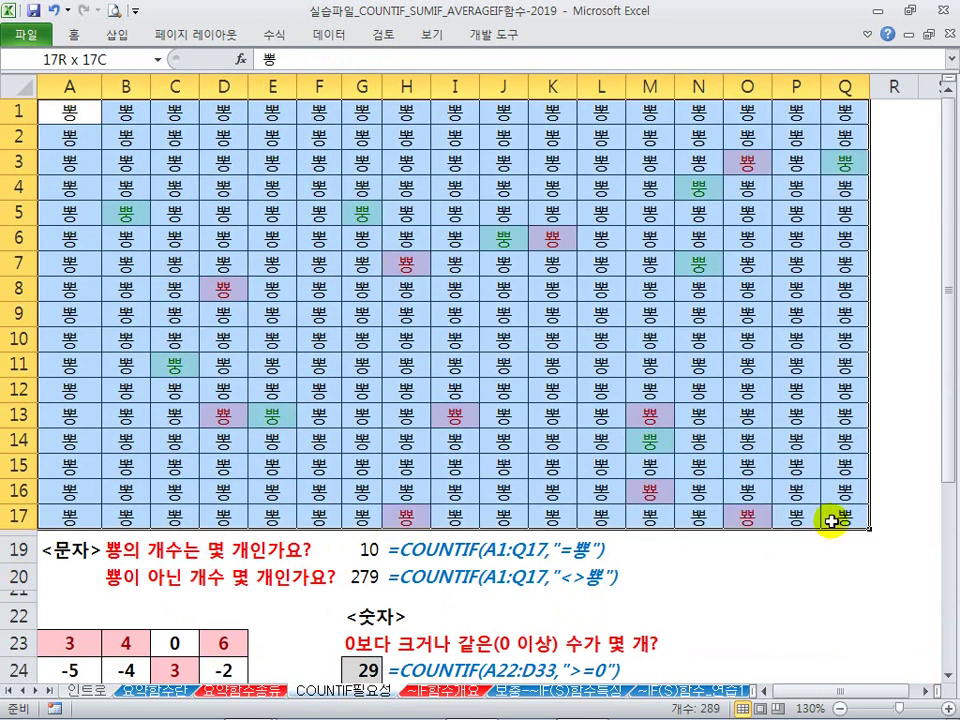
click(764, 567)
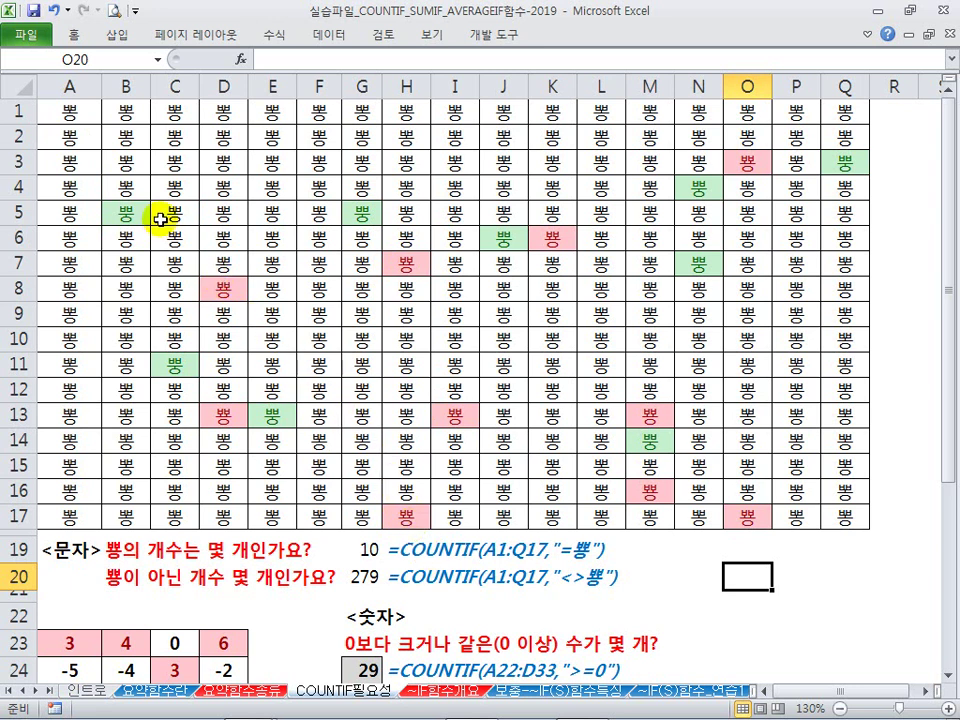
click(130, 212)
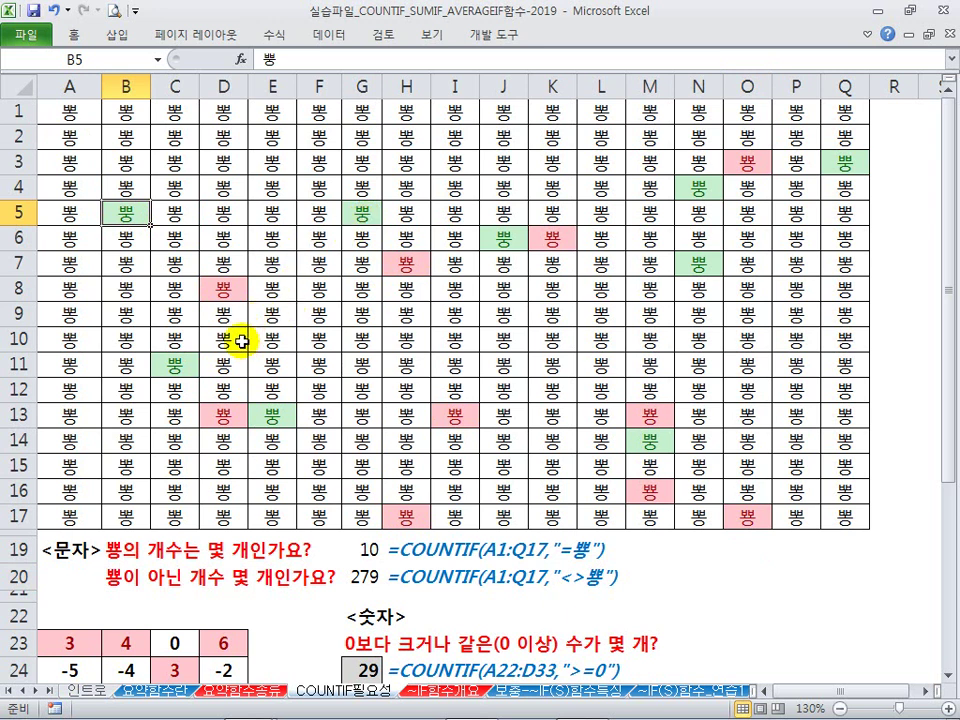
drag(70, 110, 828, 511)
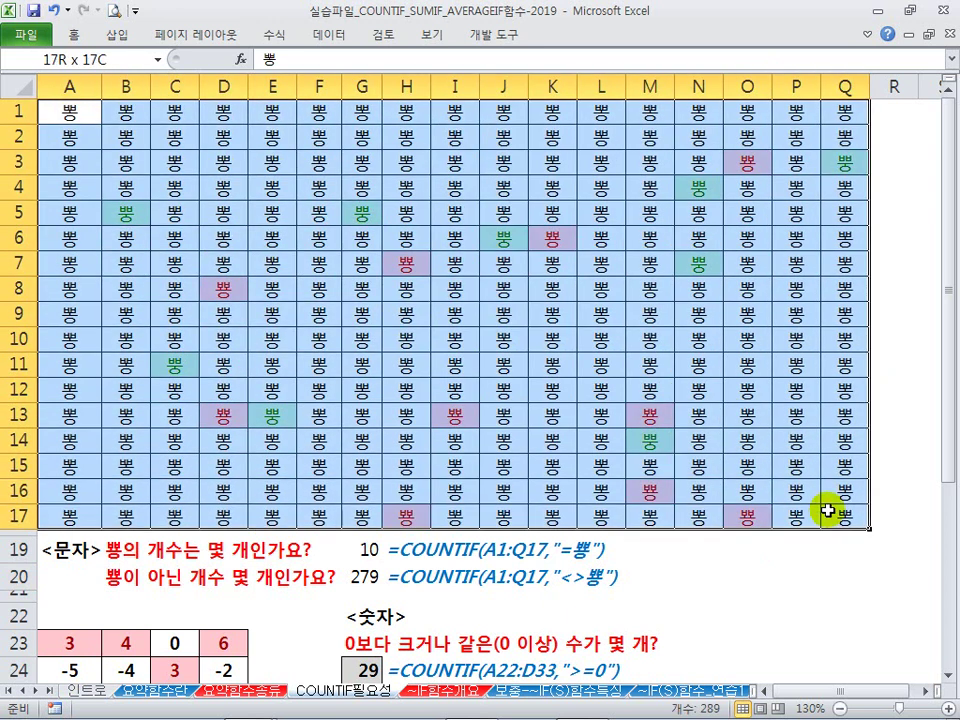
Enter =COUNTIF(A1:Q17,"=뿅") in cell N19, checking the quoted criterion before confirming the formula
click(553, 408)
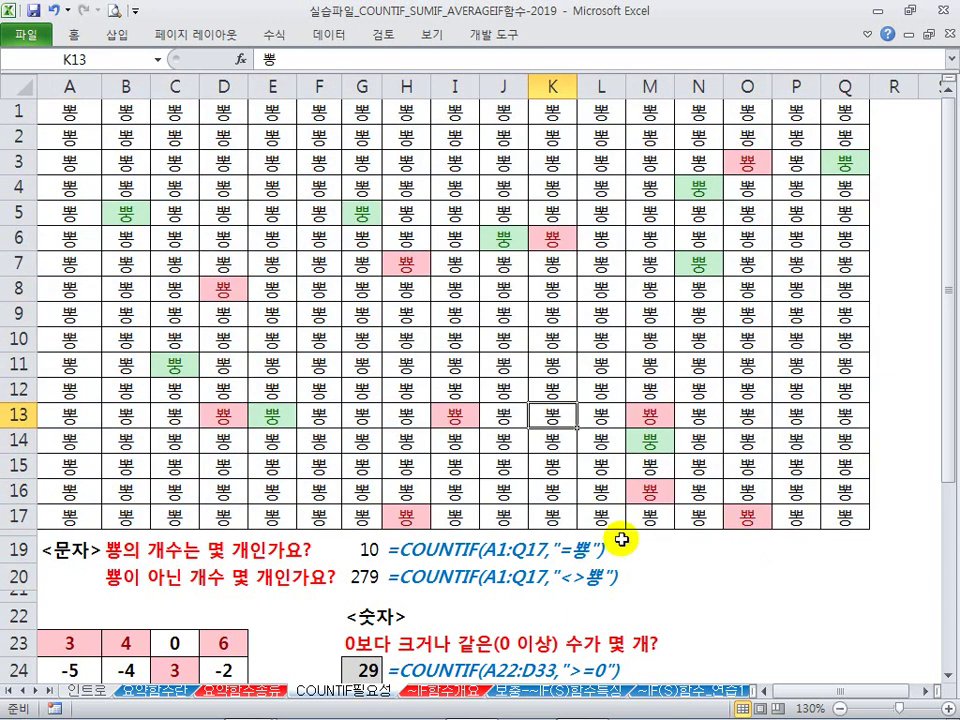
click(689, 551)
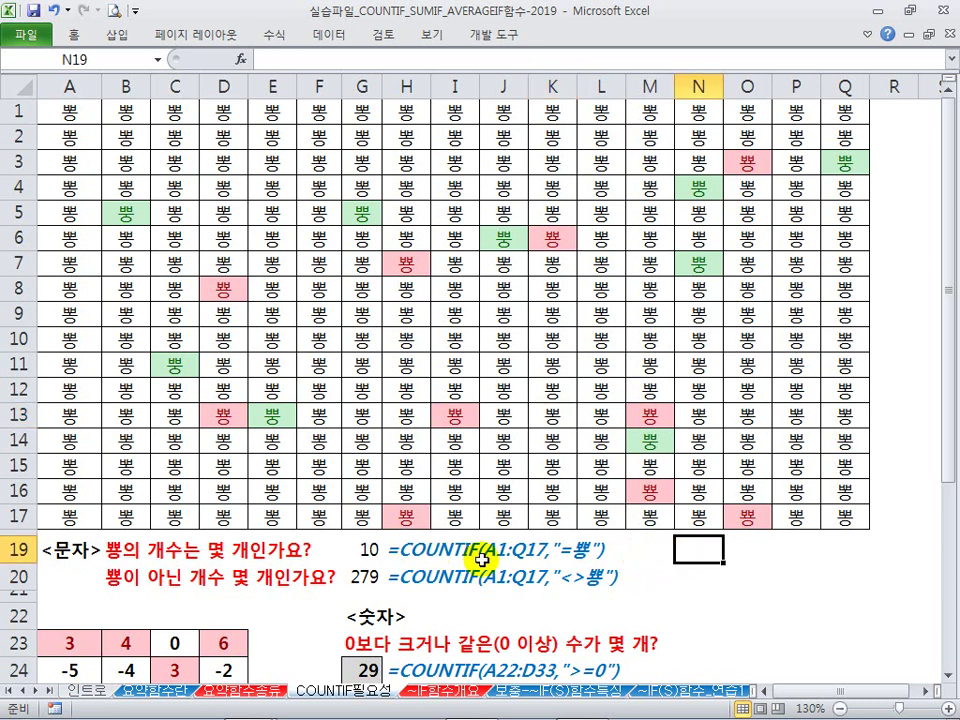
text(=)
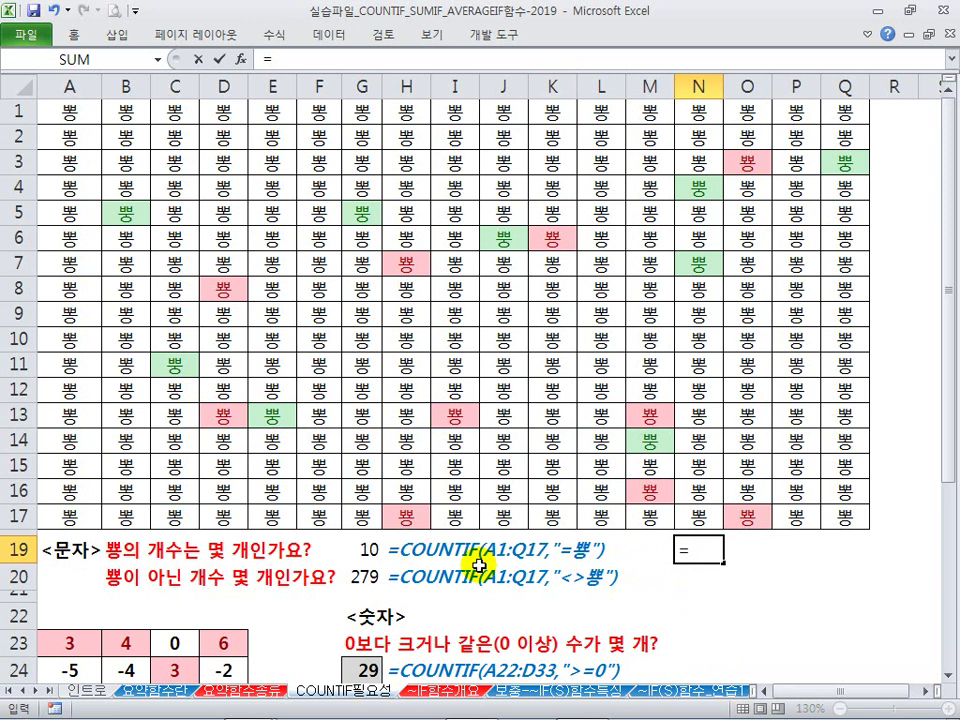
text(count)
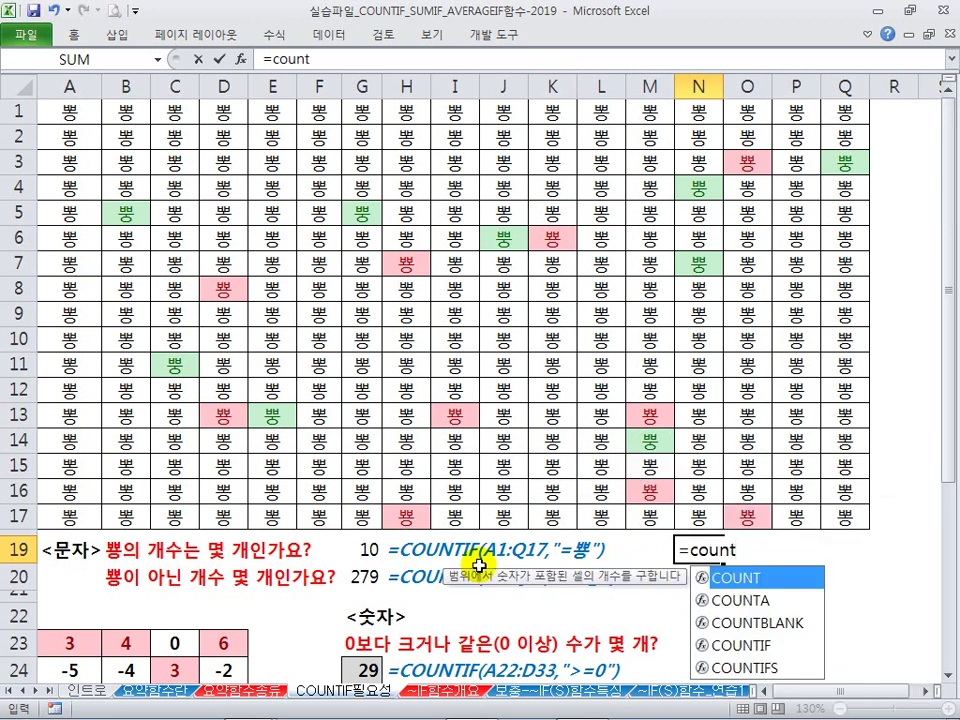
key(Down)
key(Down)
key(Down)
key(Tab)
drag(70, 112, 835, 517)
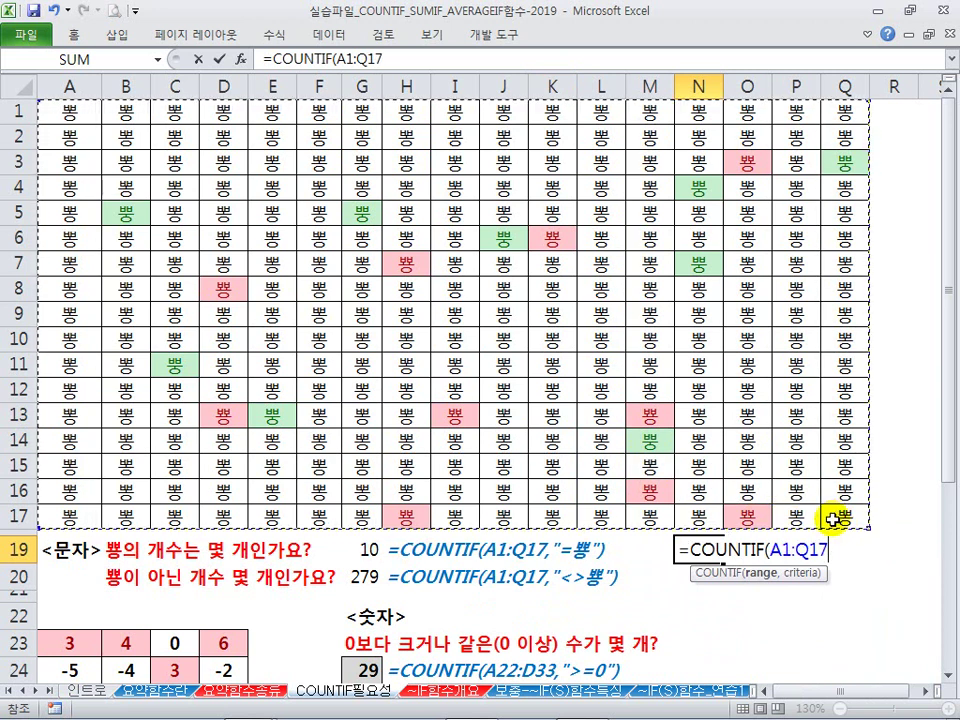
text(,"=뽕)
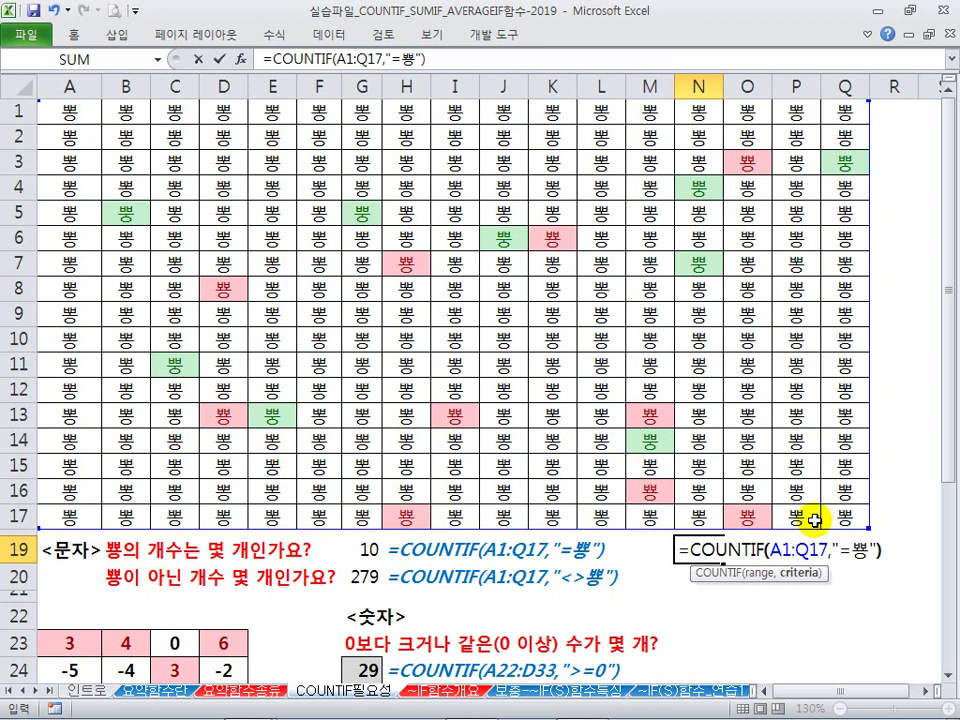
drag(835, 551, 882, 553)
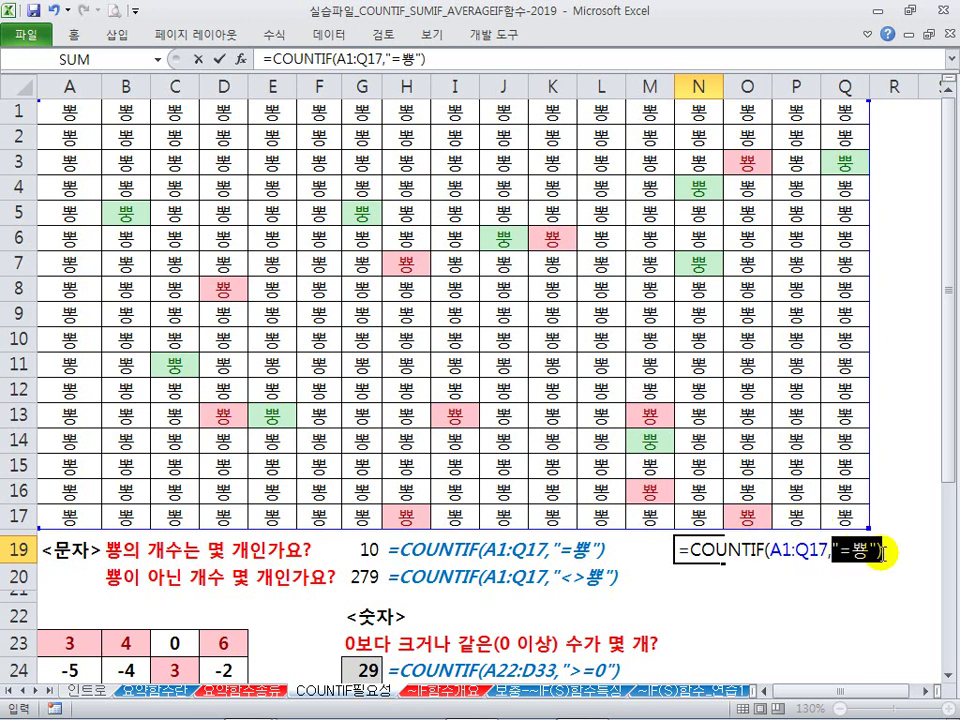
click(878, 552)
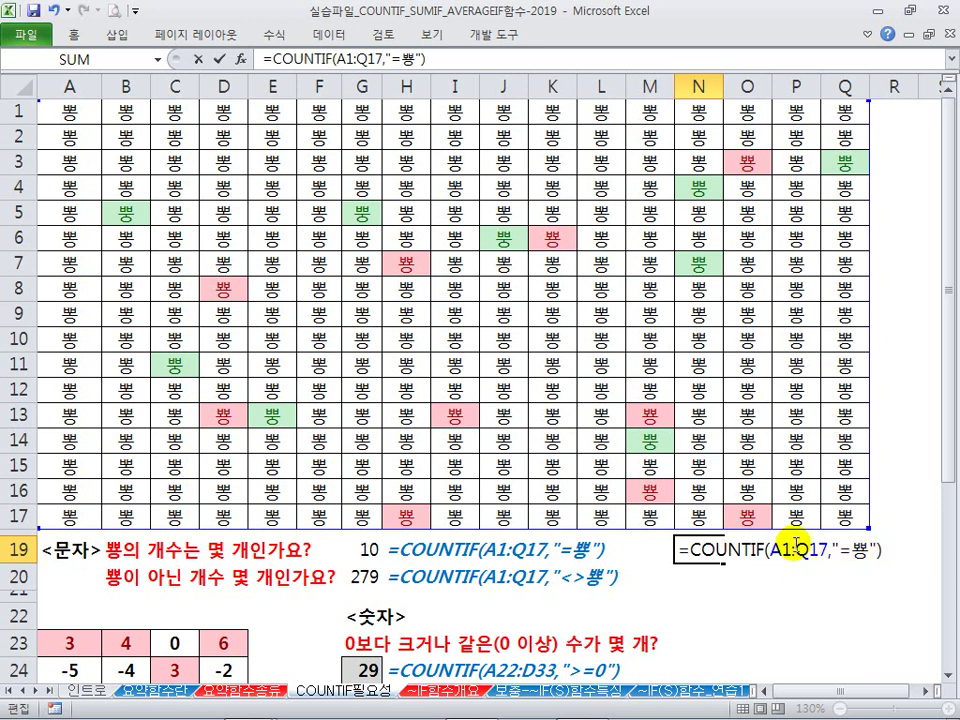
key(Return)
Reopen the COUNTIF formula in N19 and examine the whole expression with its range and criteria arguments
click(707, 549)
double_click(690, 553)
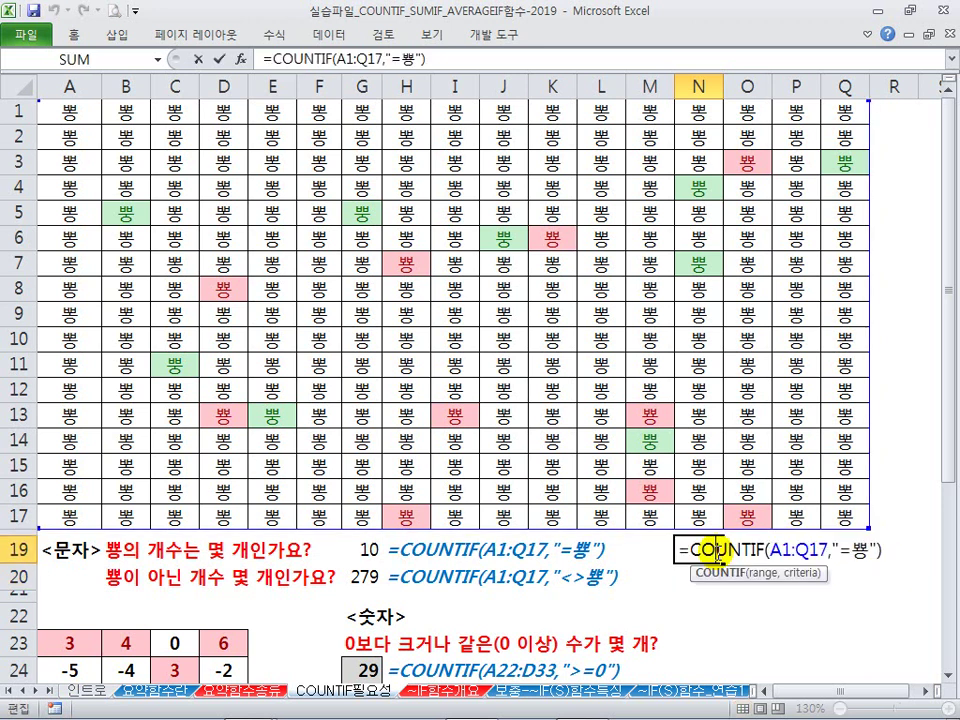
drag(679, 552, 893, 547)
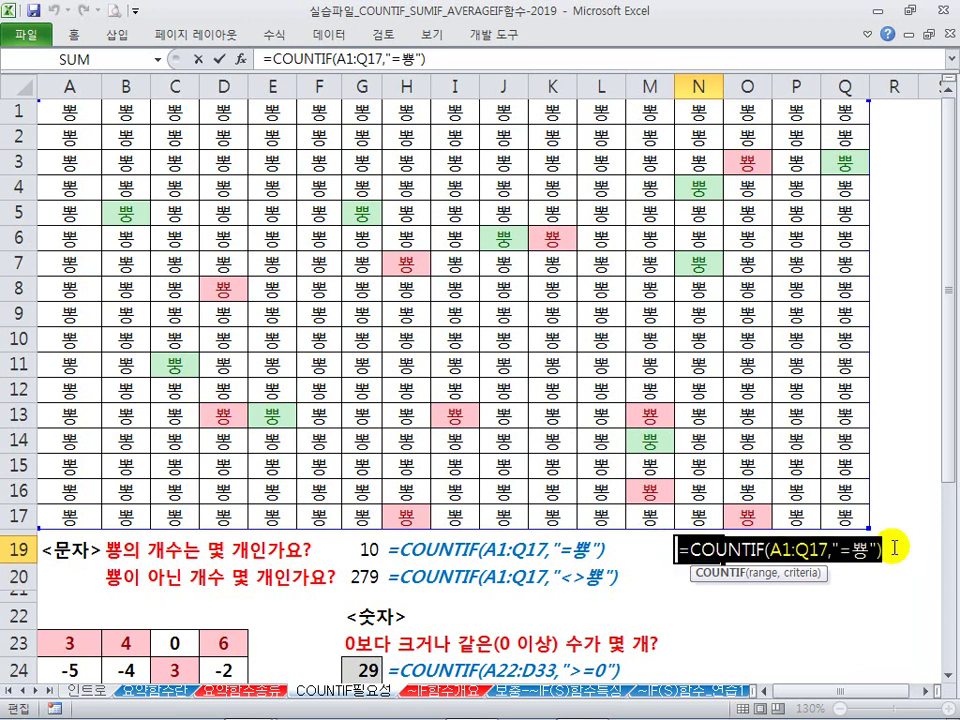
click(893, 547)
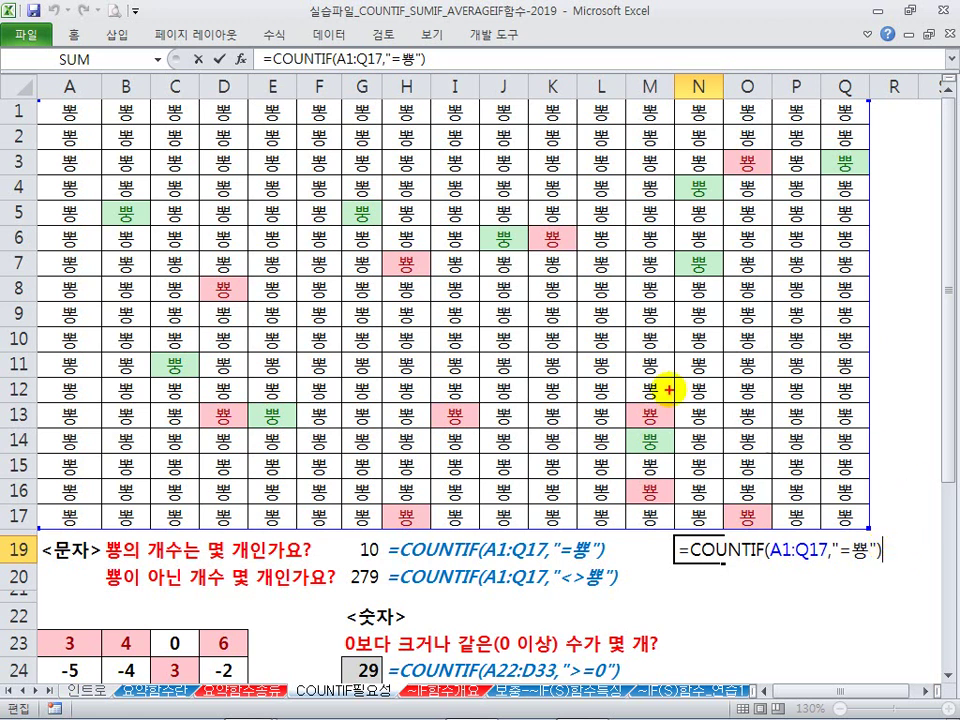
Annotate how A1:Q17 is compared with N19's criterion, circling A1 and writing 1, 0, 1 with a note, and clear the marks
drag(80, 99, 84, 104)
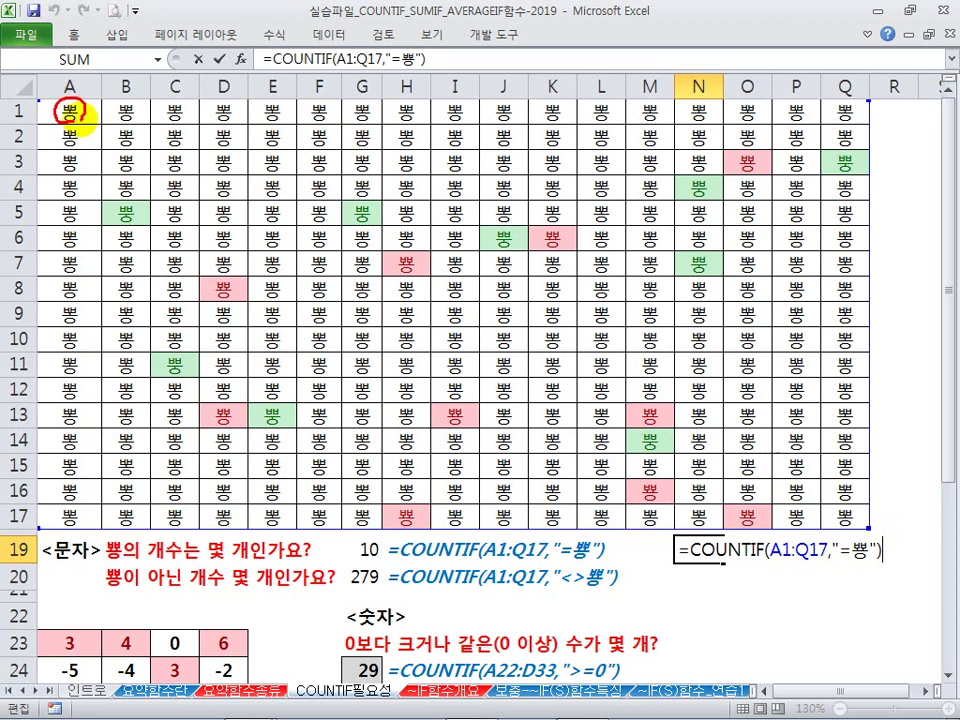
mouse_move(770, 566)
mouse_down()
mouse_move(838, 542)
mouse_move(846, 556)
mouse_move(873, 561)
mouse_up()
mouse_move(825, 589)
mouse_down()
mouse_move(828, 608)
mouse_move(873, 590)
mouse_up()
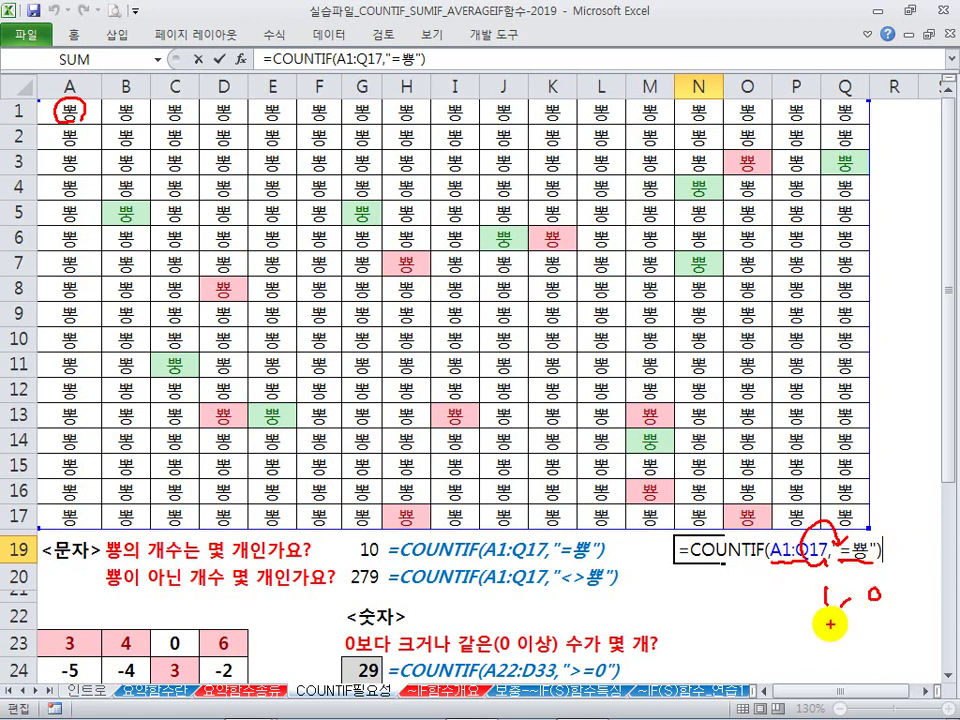
drag(919, 584, 920, 605)
drag(814, 616, 920, 613)
drag(825, 632, 841, 653)
mouse_move(748, 638)
mouse_down()
mouse_move(768, 662)
mouse_move(794, 652)
mouse_up()
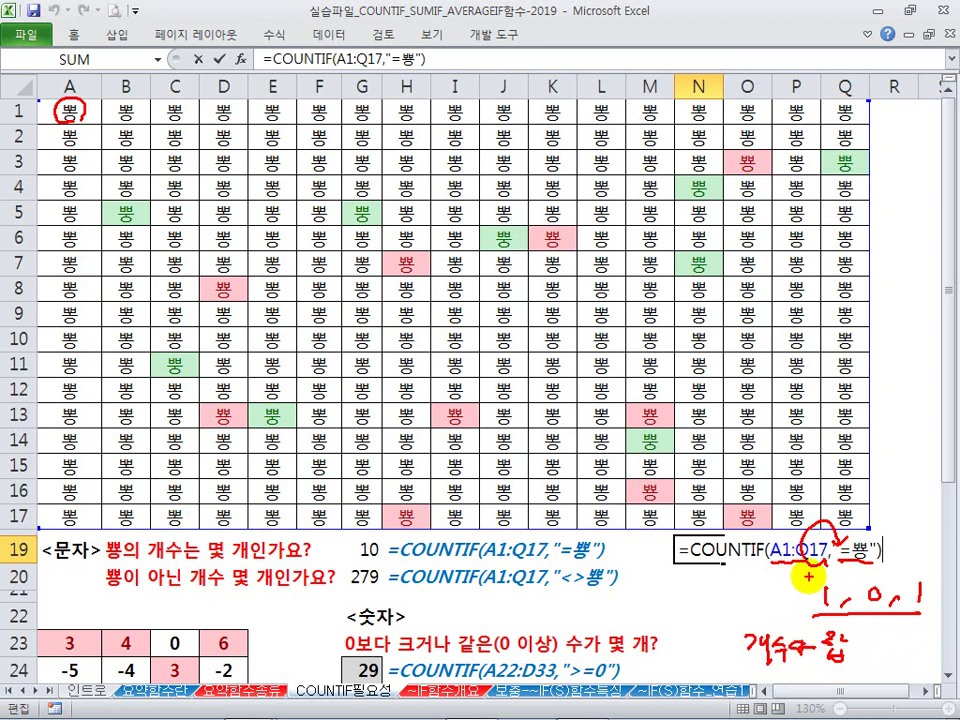
key(Escape)
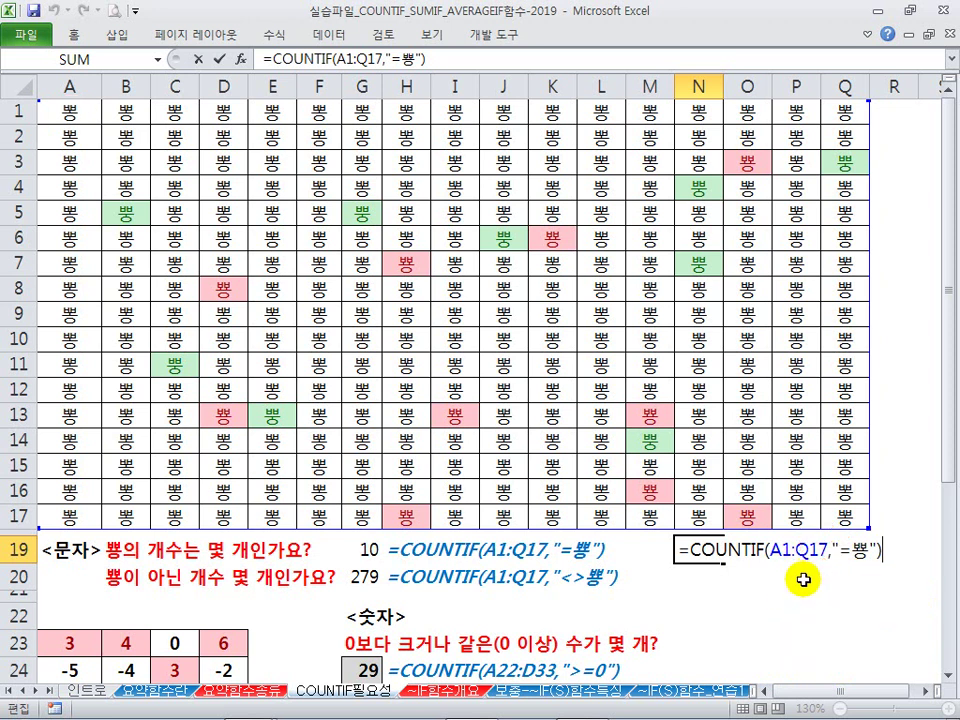
Delete the COUNTIF formula from N19
key(Return)
key(Up)
key(F2)
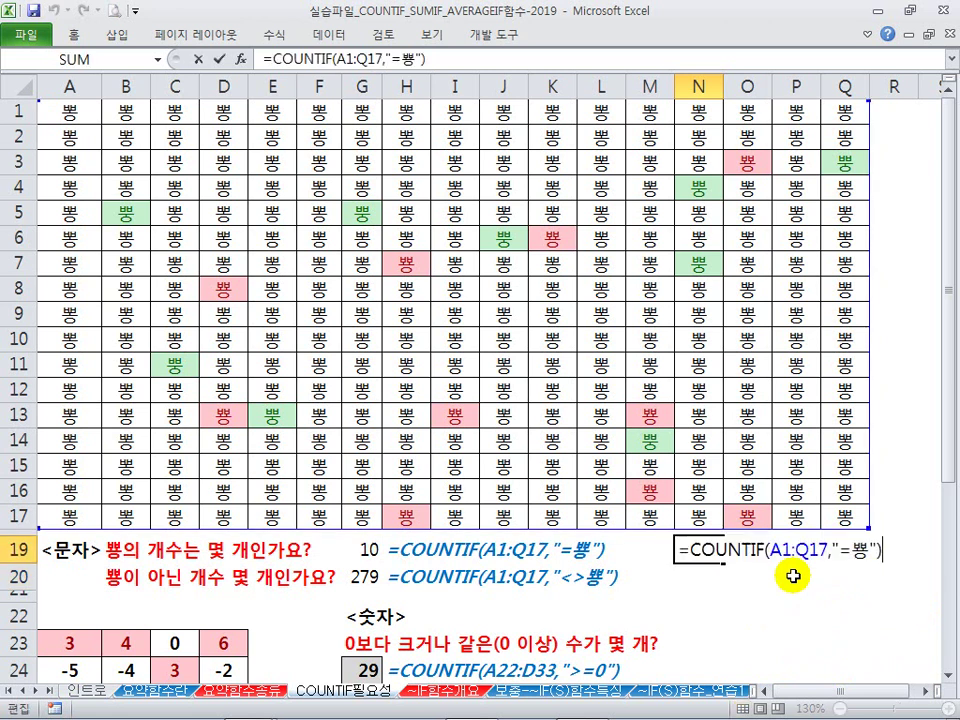
key(Escape)
key(Delete)
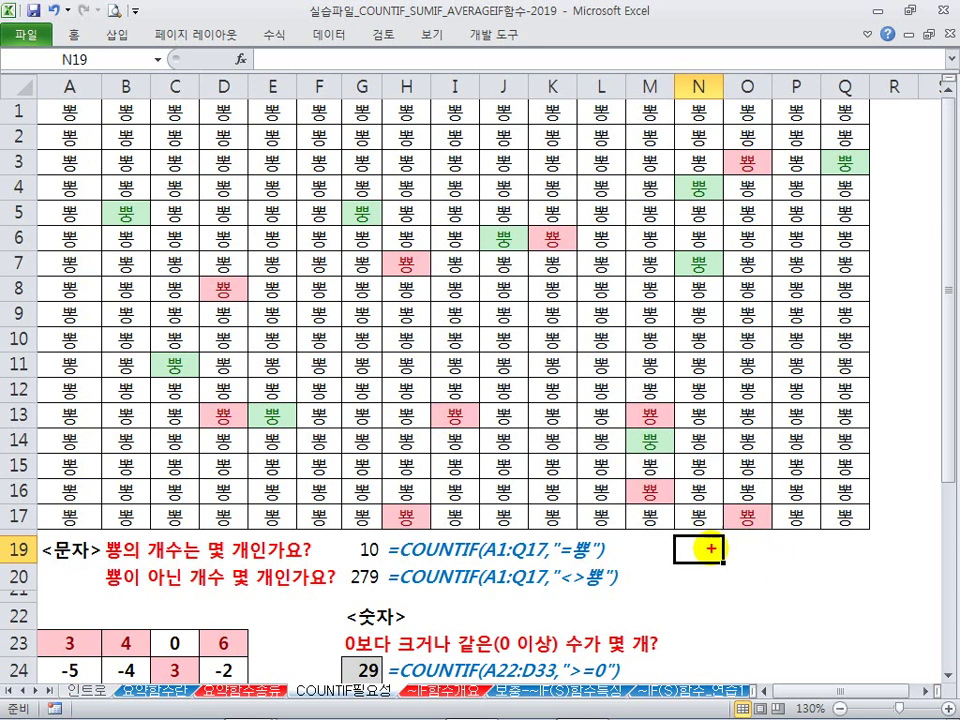
Box row 19's criterion, label it 조건, and handwrite "비교연산자 비교값" with a note that = is 생략 가능
mouse_move(552, 537)
mouse_down()
mouse_move(552, 556)
mouse_move(599, 565)
mouse_move(623, 552)
mouse_up()
drag(611, 560, 671, 561)
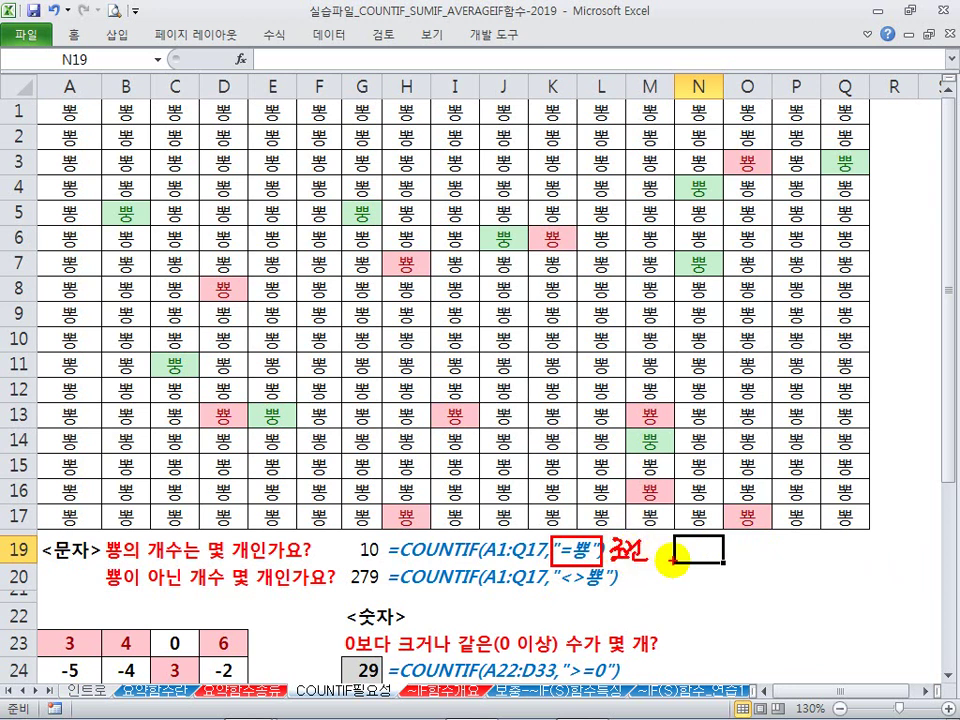
mouse_move(749, 549)
mouse_down()
mouse_move(763, 578)
mouse_move(776, 551)
mouse_move(858, 563)
mouse_move(935, 552)
mouse_move(739, 551)
mouse_up()
drag(743, 539, 747, 550)
drag(928, 528, 925, 537)
drag(936, 529, 932, 538)
drag(759, 571, 839, 577)
drag(785, 598, 805, 607)
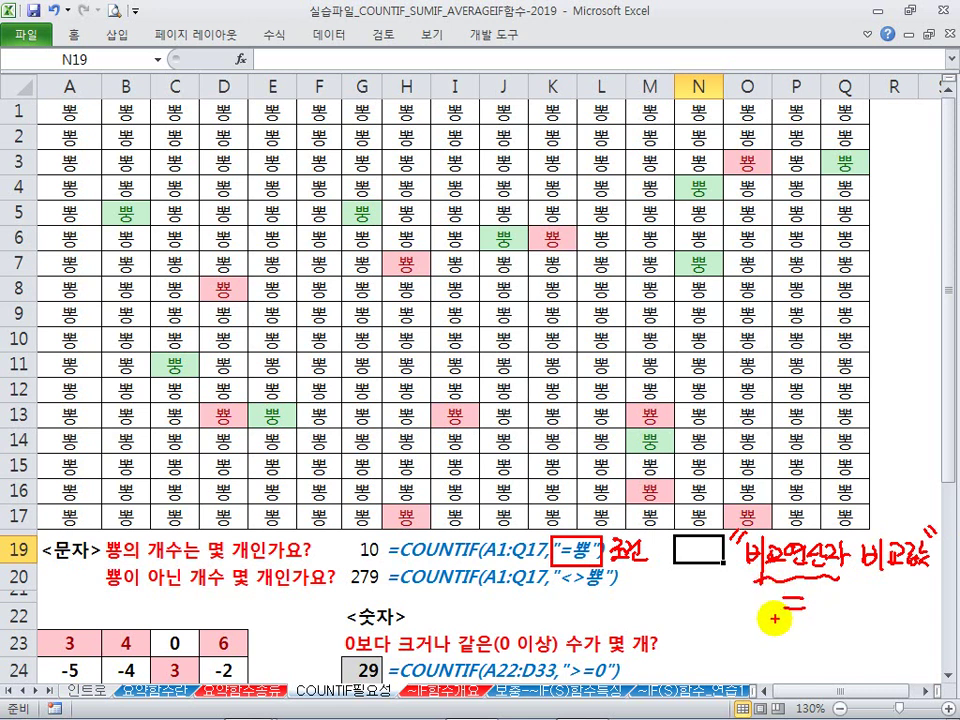
mouse_move(768, 598)
mouse_down()
mouse_move(816, 600)
mouse_move(771, 636)
mouse_move(848, 632)
mouse_move(868, 645)
mouse_up()
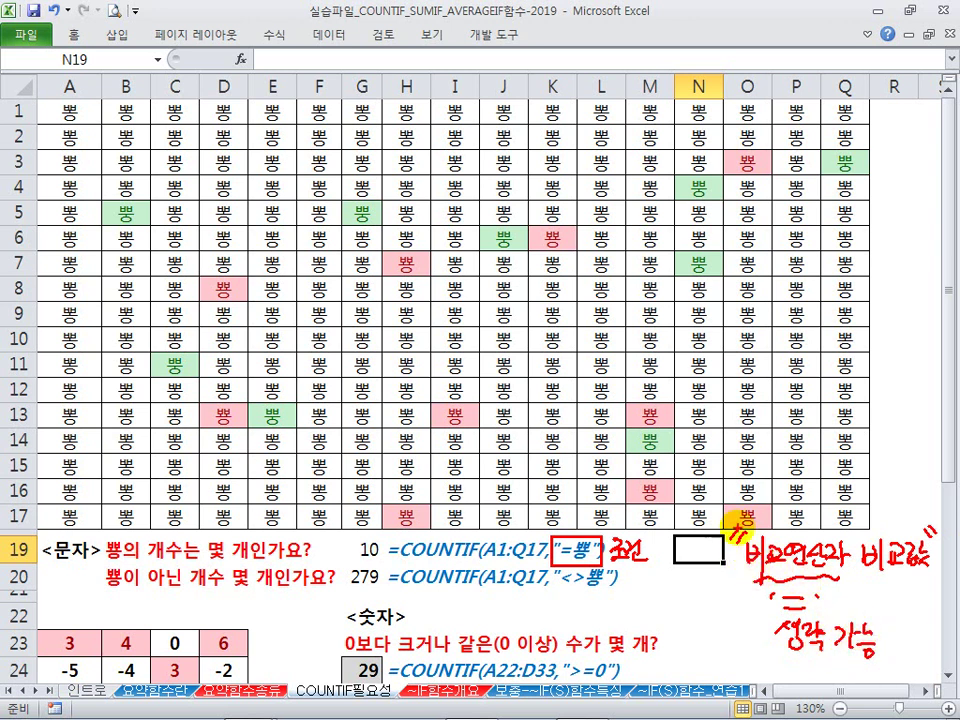
Mark row 19's criterion quotes, link them to the comparison-operator note, and handwrite the underlined comparison of A1 with "뿅 below
mouse_move(553, 565)
mouse_down()
mouse_move(568, 580)
mouse_move(615, 568)
mouse_up()
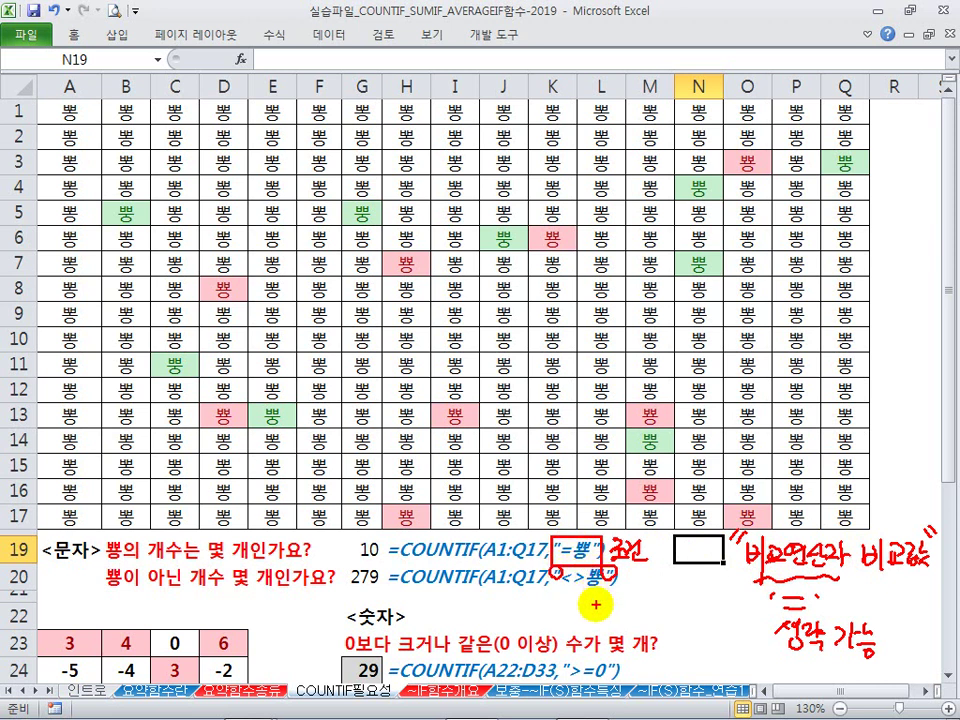
drag(605, 527, 777, 522)
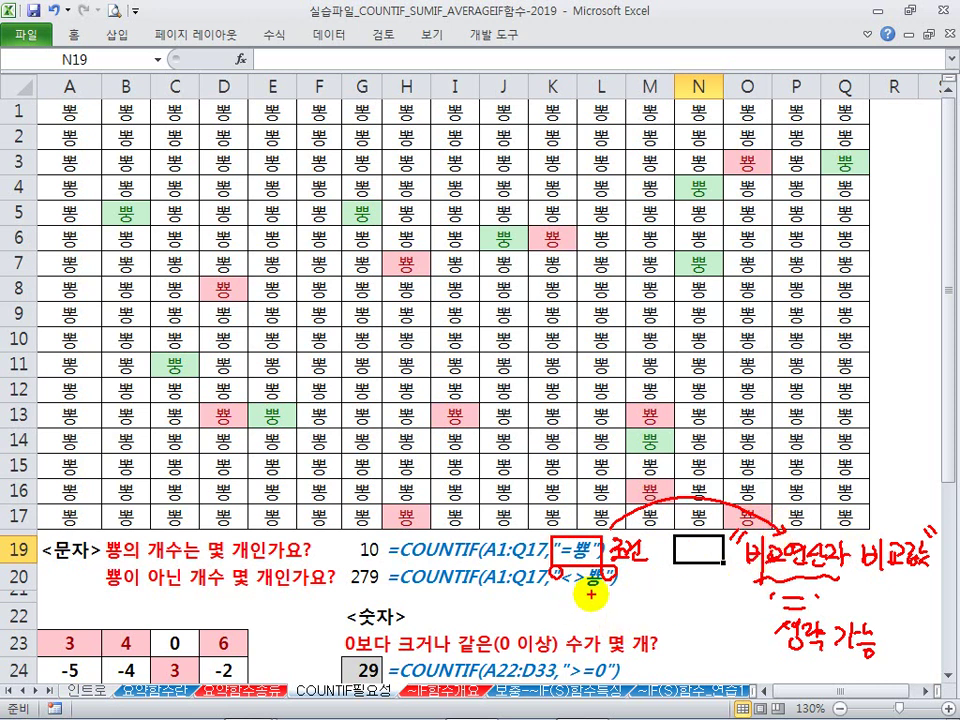
drag(523, 601, 534, 630)
mouse_move(512, 619)
mouse_down()
mouse_move(546, 632)
mouse_move(574, 601)
mouse_move(612, 606)
mouse_up()
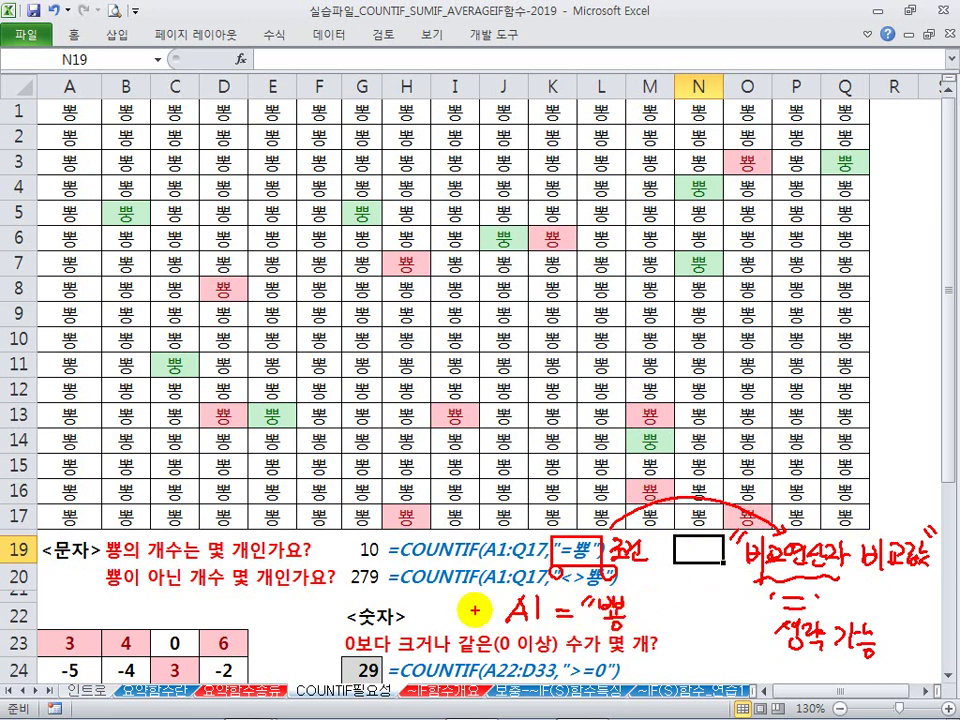
drag(468, 608, 496, 606)
drag(468, 619, 633, 630)
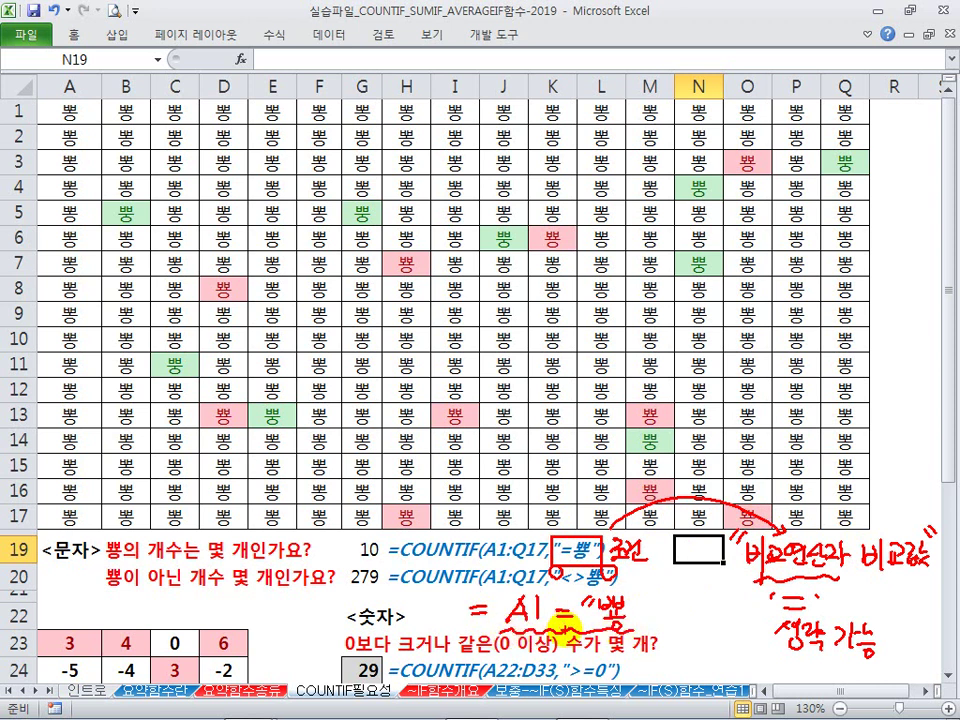
Label the handwritten A1 comparison 비교연산식 in blue, mark the operator, comparison value and quotation marks, and clear all annotations
mouse_move(531, 568)
mouse_down()
mouse_move(503, 586)
mouse_move(535, 594)
mouse_move(528, 570)
mouse_up()
mouse_move(623, 582)
mouse_down()
mouse_move(635, 580)
mouse_move(682, 618)
mouse_move(714, 603)
mouse_move(725, 617)
mouse_move(843, 580)
mouse_move(928, 575)
mouse_up()
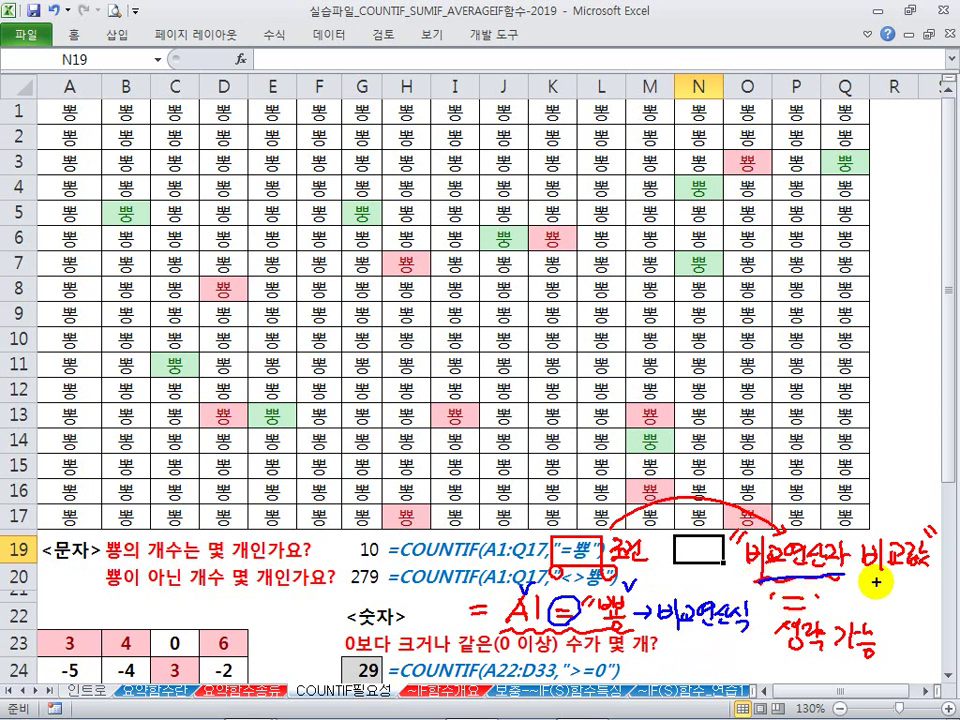
mouse_move(833, 581)
mouse_down()
mouse_move(882, 583)
mouse_move(886, 609)
mouse_up()
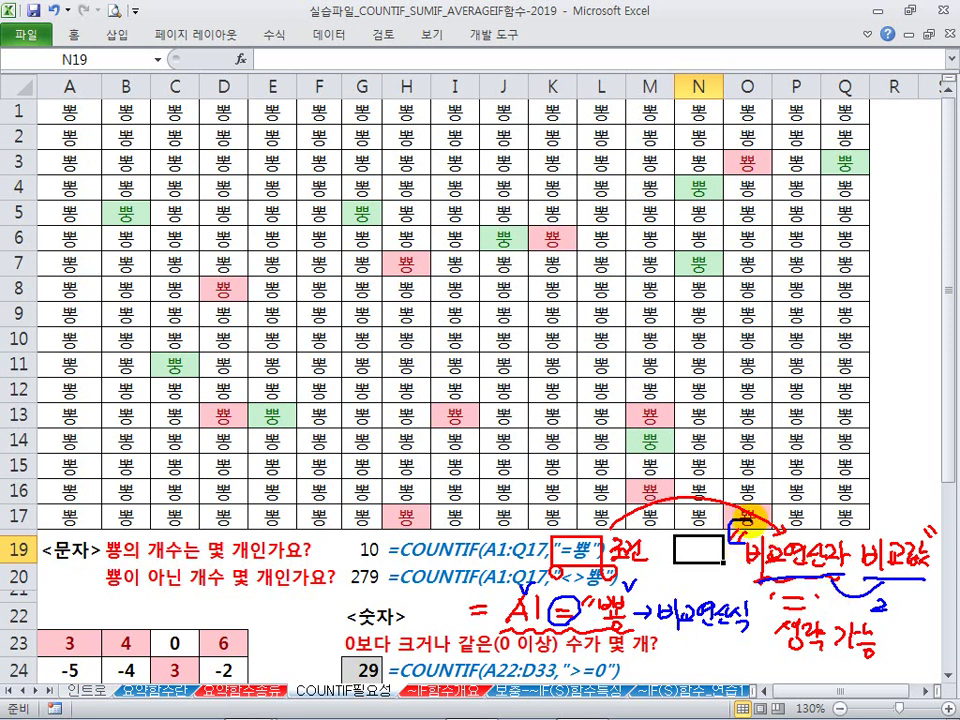
drag(750, 533, 750, 541)
mouse_move(927, 542)
mouse_down()
mouse_move(918, 534)
mouse_move(941, 522)
mouse_move(938, 539)
mouse_up()
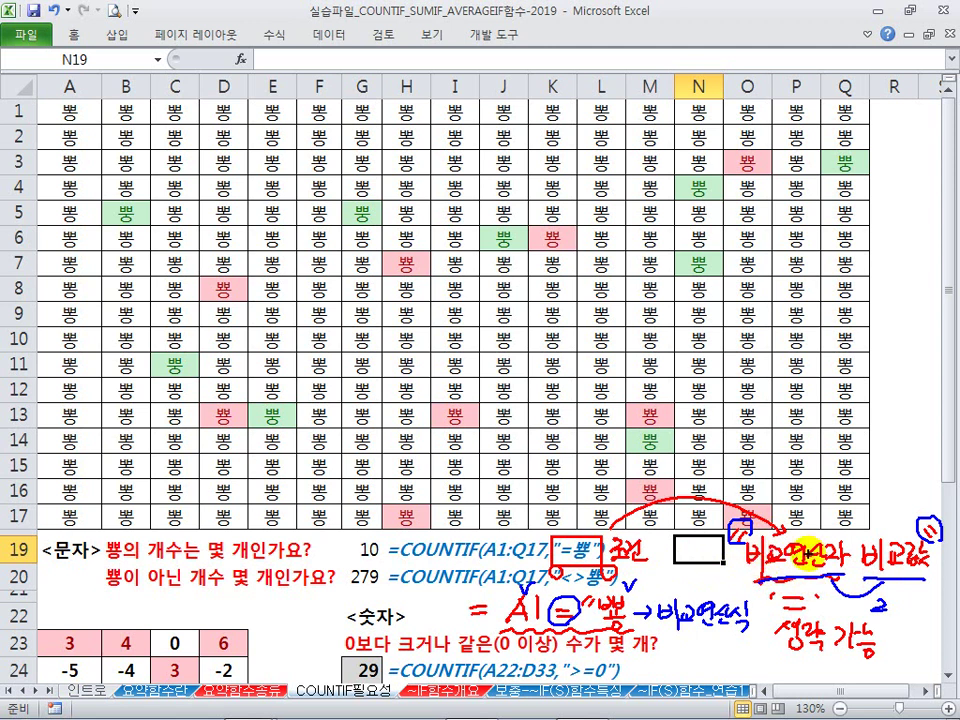
key(Escape)
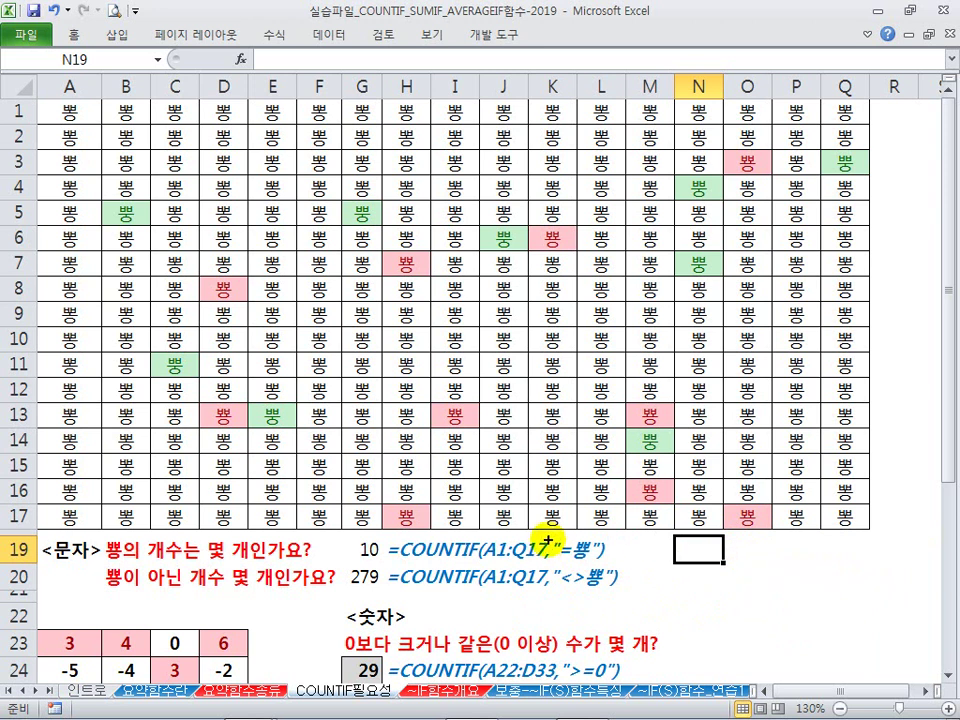
Mark row 19's range A1:Q17 with an arrow to its criterion and add an Enter symbol after the formula
drag(556, 535, 580, 524)
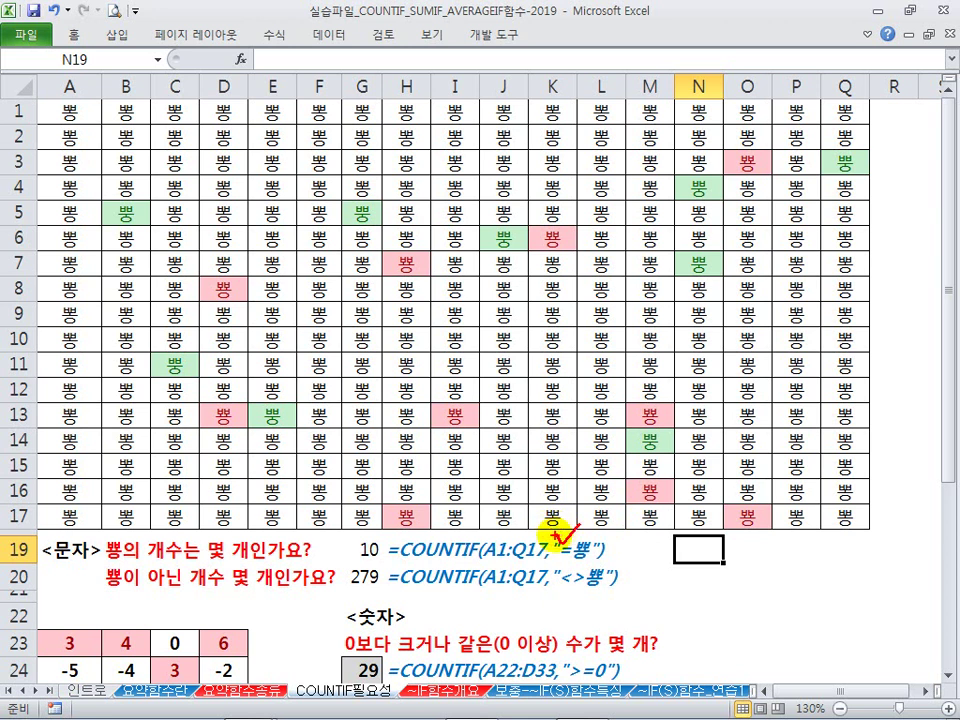
mouse_move(518, 553)
mouse_down()
mouse_move(542, 548)
mouse_move(558, 517)
mouse_up()
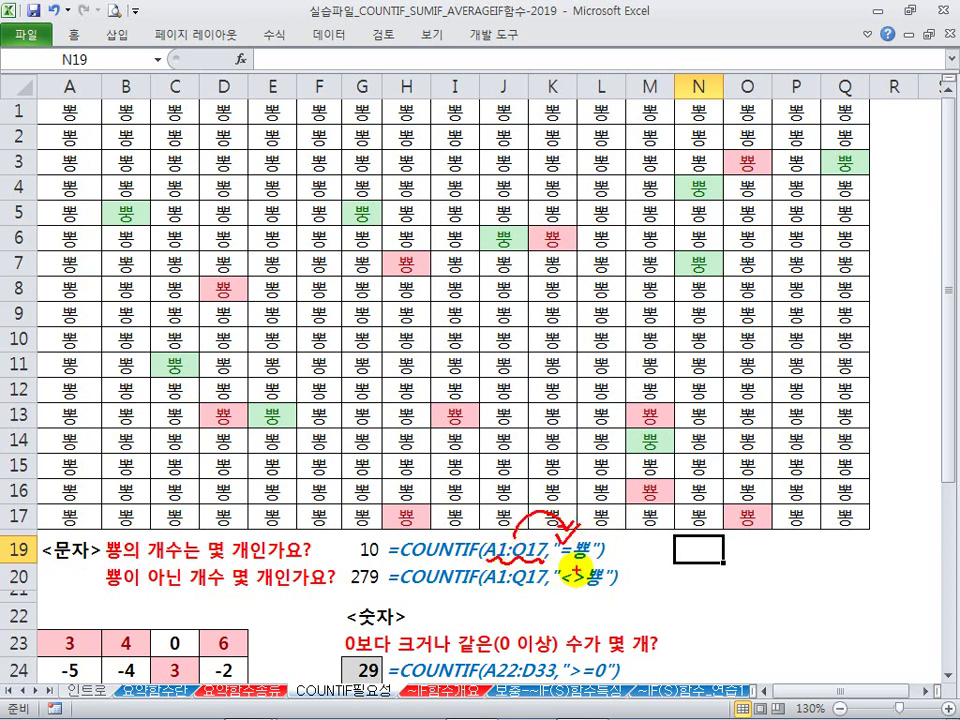
mouse_move(628, 540)
mouse_down()
mouse_move(626, 558)
mouse_move(605, 554)
mouse_up()
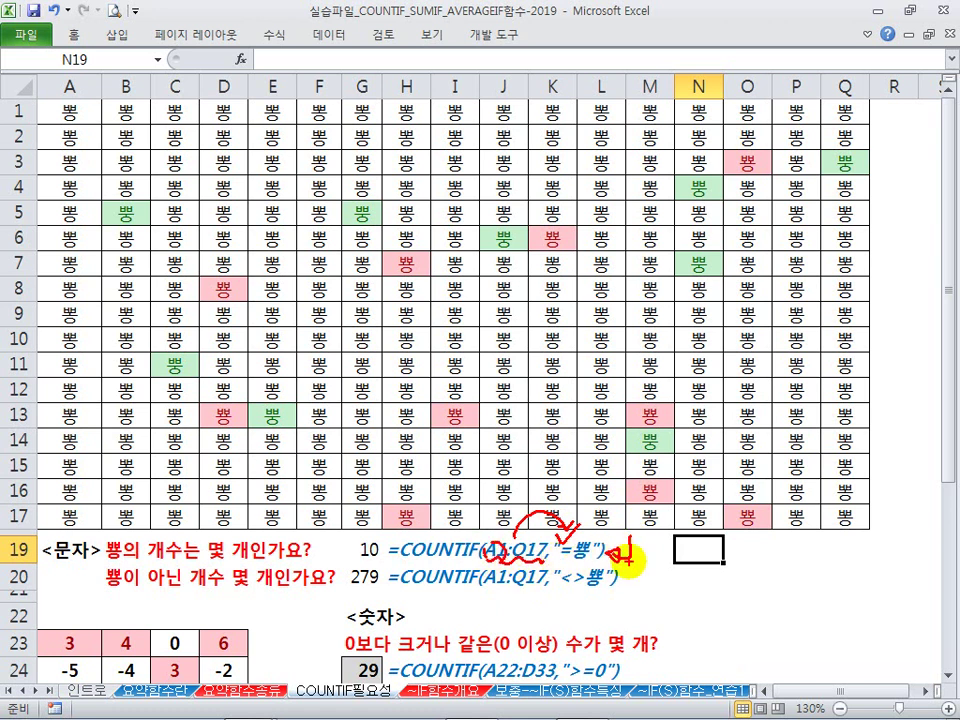
Handwrite numbered A1 and A2 comparisons, cross out the cell references, quote the remaining criteria, and clear the annotations
mouse_move(686, 581)
mouse_down()
mouse_move(746, 588)
mouse_move(788, 571)
mouse_move(789, 581)
mouse_up()
drag(800, 565, 814, 592)
mouse_move(686, 622)
mouse_down()
mouse_move(728, 637)
mouse_move(793, 622)
mouse_up()
mouse_move(779, 629)
mouse_down()
mouse_move(811, 624)
mouse_move(814, 611)
mouse_move(818, 648)
mouse_up()
mouse_move(762, 566)
mouse_down()
mouse_move(763, 632)
mouse_move(762, 560)
mouse_move(736, 577)
mouse_up()
mouse_move(741, 532)
mouse_down()
mouse_move(773, 566)
mouse_move(731, 632)
mouse_up()
drag(737, 602, 764, 630)
drag(764, 561, 763, 569)
drag(771, 561, 769, 569)
drag(842, 557, 844, 564)
drag(850, 557, 851, 564)
drag(771, 608, 777, 616)
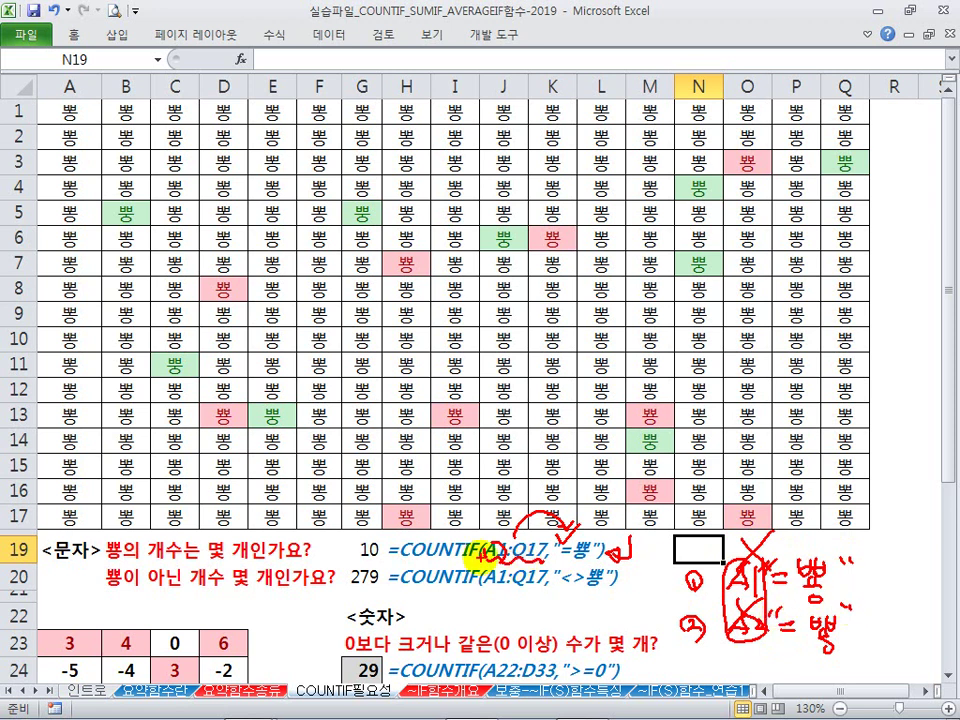
key(Escape)
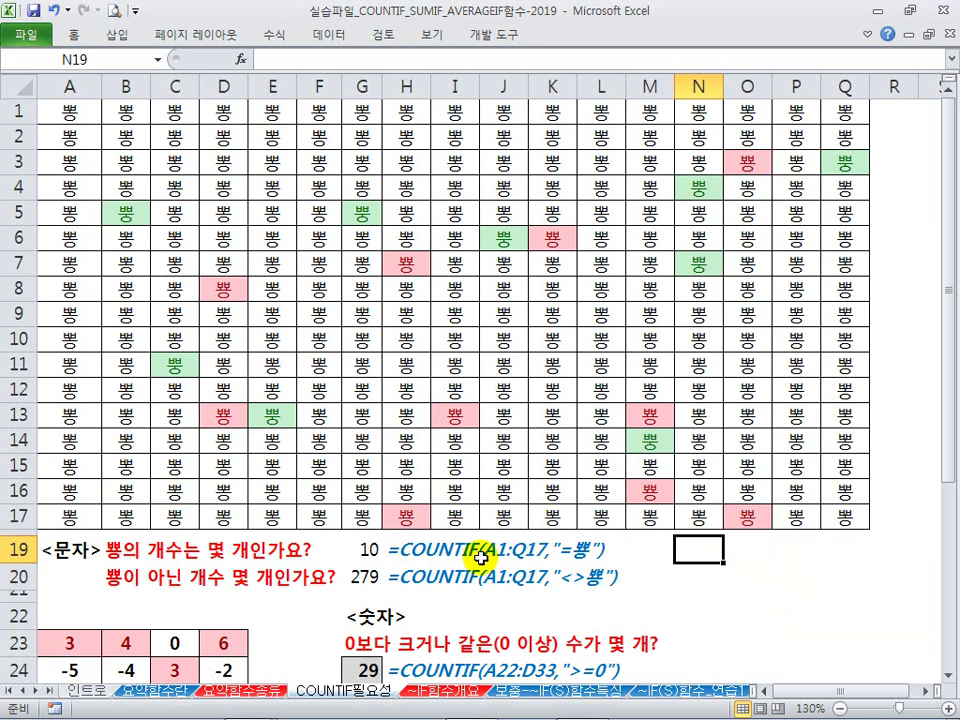
Go to the number-counting examples and select the whole number table A23:D34
click(365, 490)
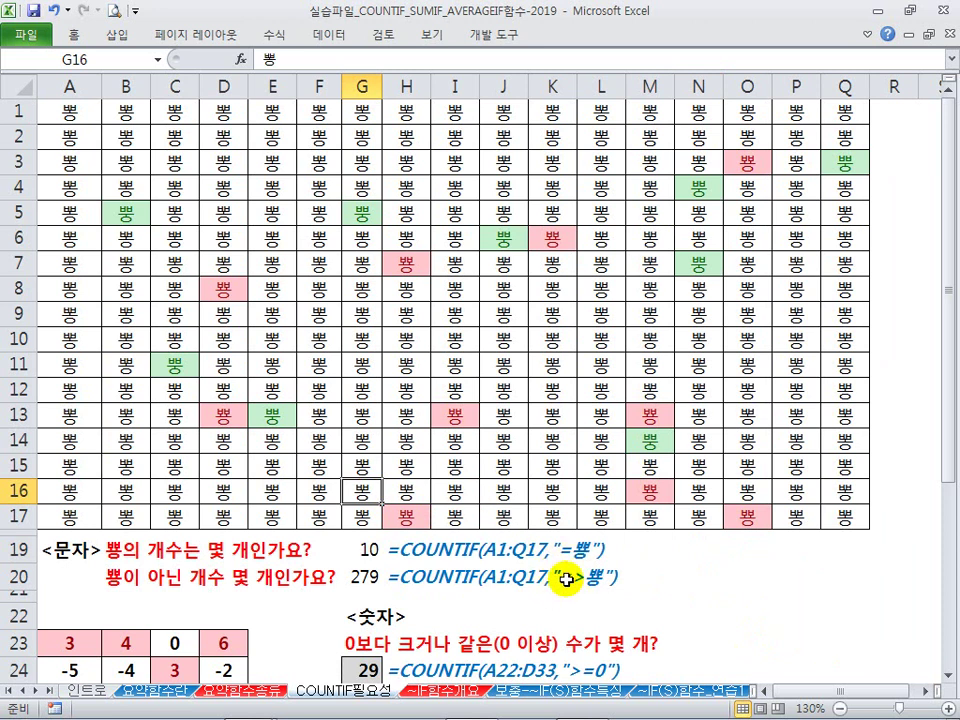
scroll(565, 577, down, 5)
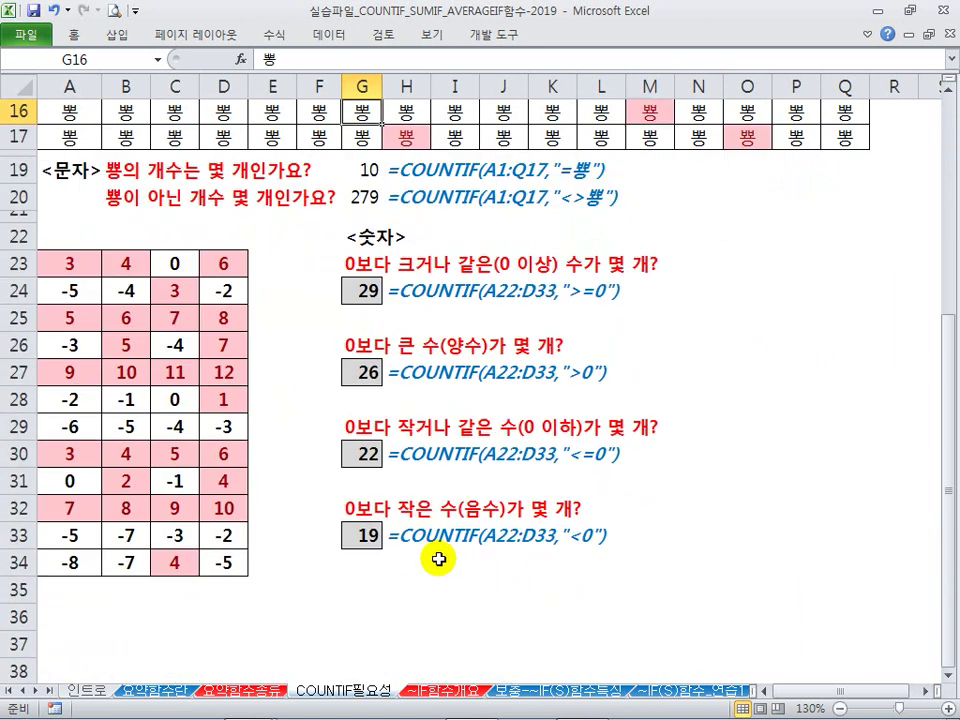
drag(75, 263, 220, 563)
click(591, 336)
scroll(591, 336, down, 1)
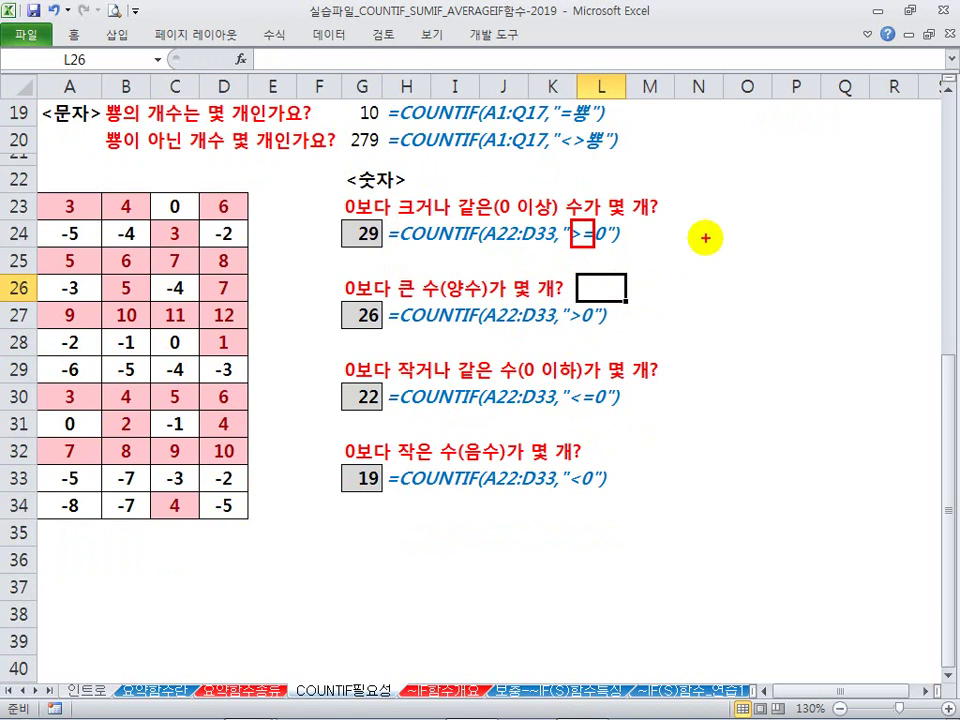
Box the >= in row 24's criterion, handwrite the character criterion with and without =, link them with an arrow, and clear the annotations
mouse_move(710, 228)
mouse_down()
mouse_move(750, 243)
mouse_move(752, 262)
mouse_move(782, 236)
mouse_up()
mouse_move(722, 314)
mouse_down()
mouse_move(740, 318)
mouse_move(757, 300)
mouse_up()
mouse_move(760, 310)
mouse_down()
mouse_move(748, 318)
mouse_move(762, 330)
mouse_move(783, 307)
mouse_move(795, 324)
mouse_up()
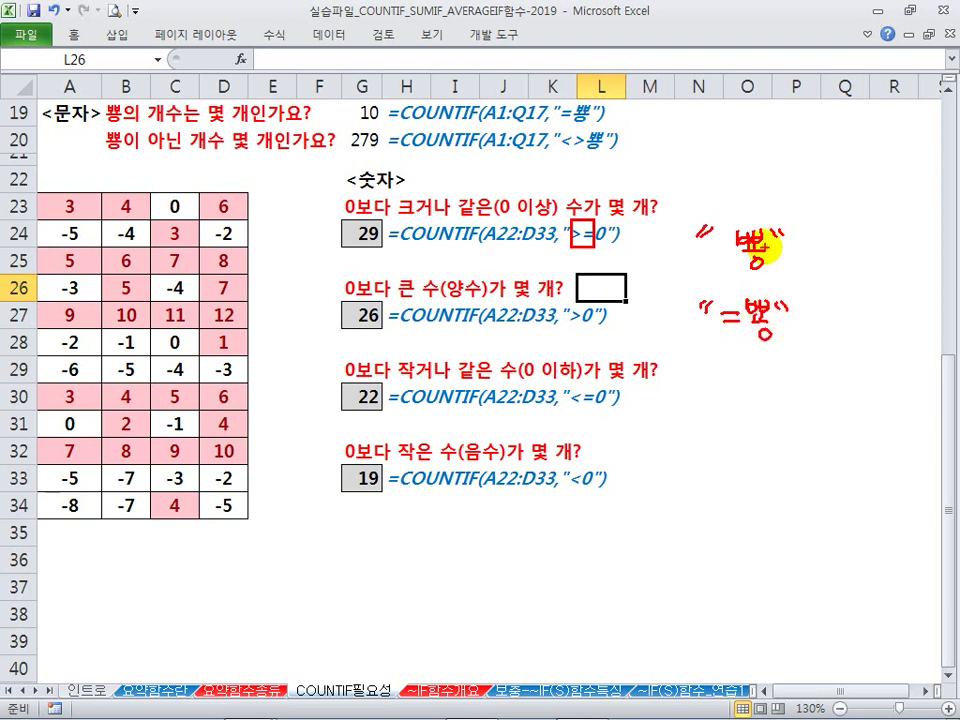
mouse_move(697, 258)
mouse_down()
mouse_move(684, 270)
mouse_move(612, 243)
mouse_move(631, 254)
mouse_move(728, 260)
mouse_move(714, 260)
mouse_move(718, 334)
mouse_move(731, 300)
mouse_up()
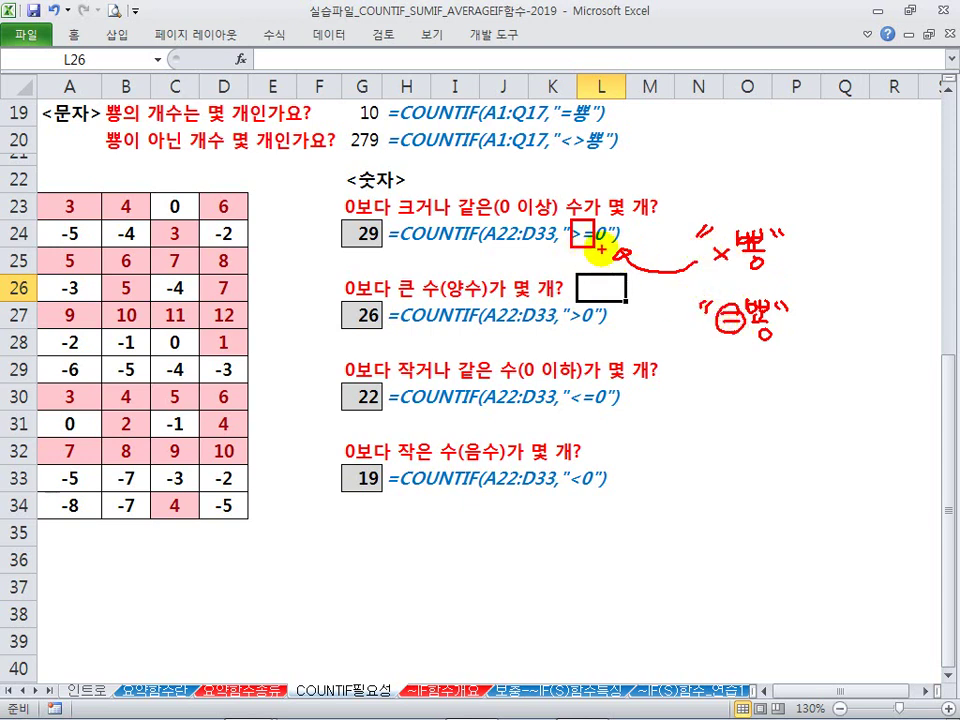
key(Escape)
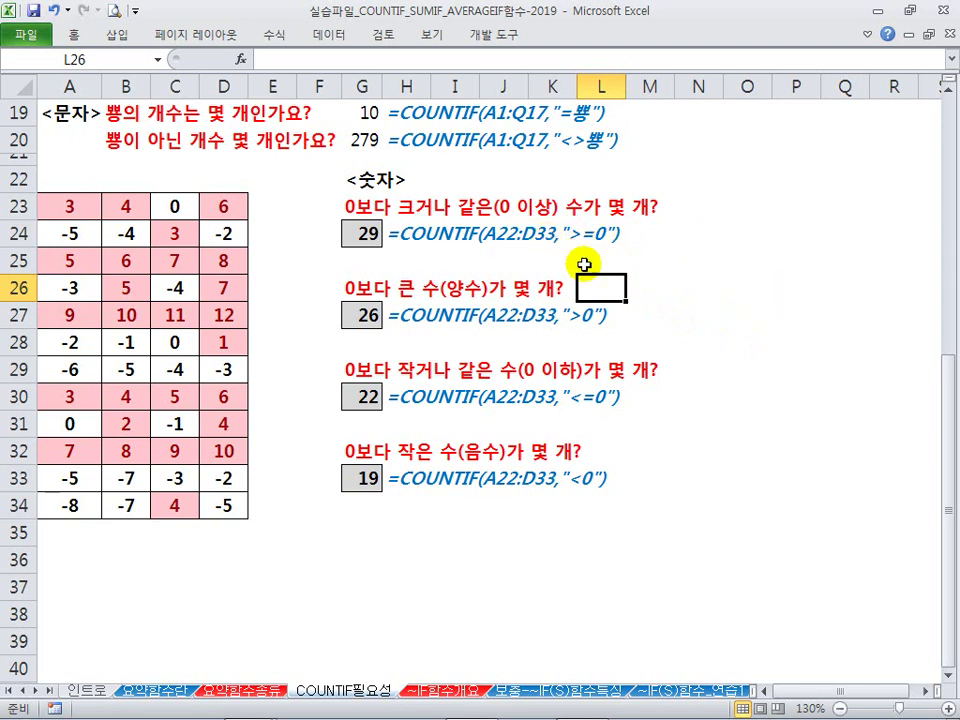
Examine the numeric COUNTIF examples for >=0, >0, <=0 and <0 against the number table and the character examples in rows 19 and 20
click(647, 287)
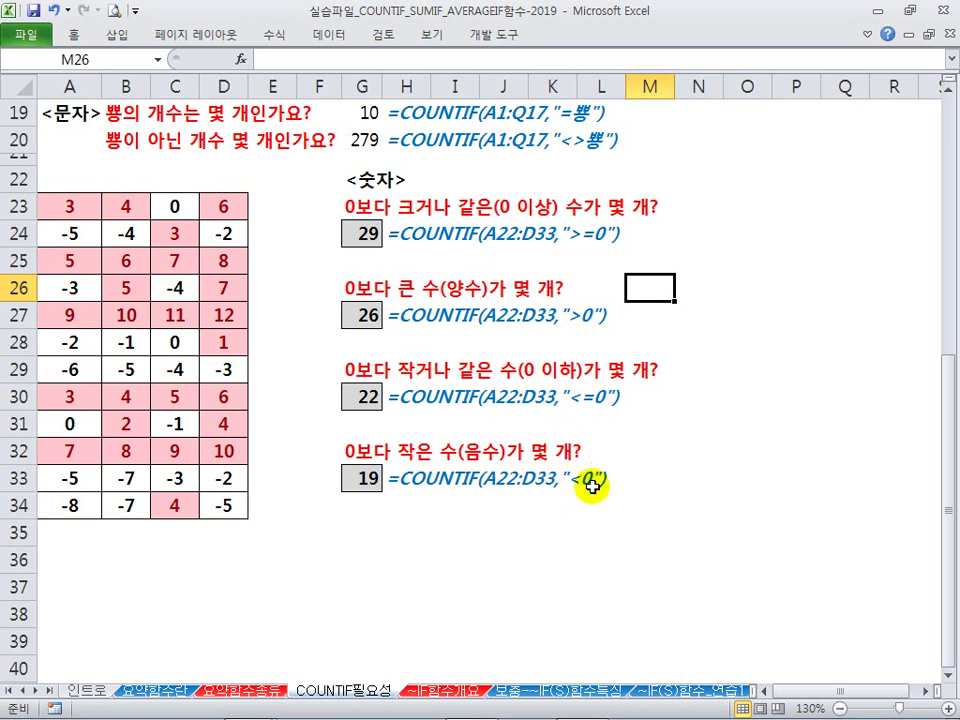
click(375, 397)
scroll(370, 364, up, 2)
scroll(368, 364, down, 2)
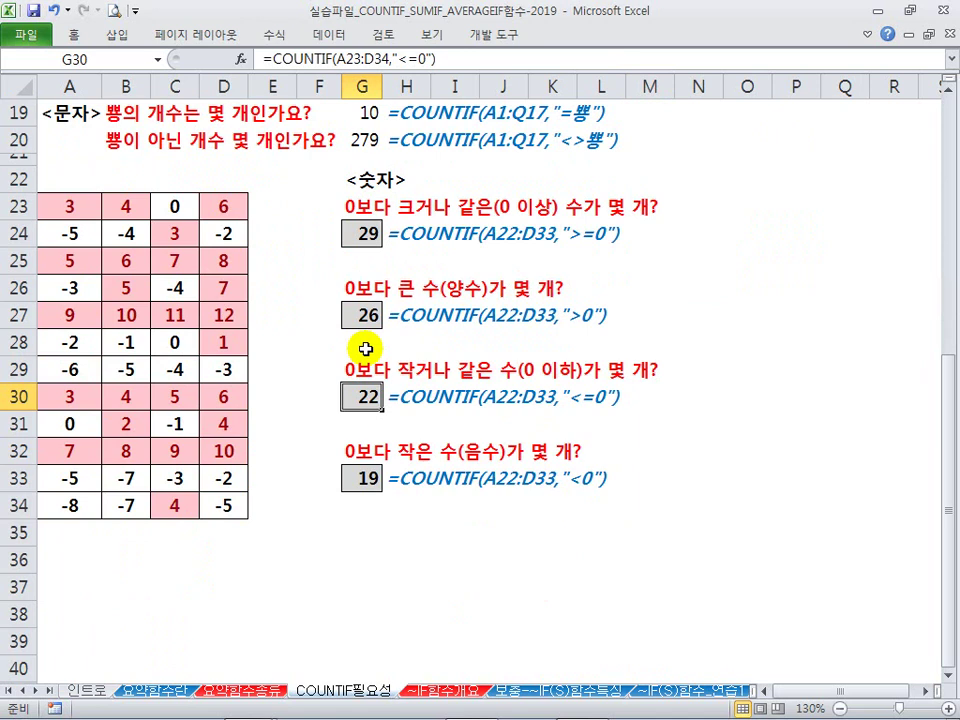
click(70, 207)
click(128, 210)
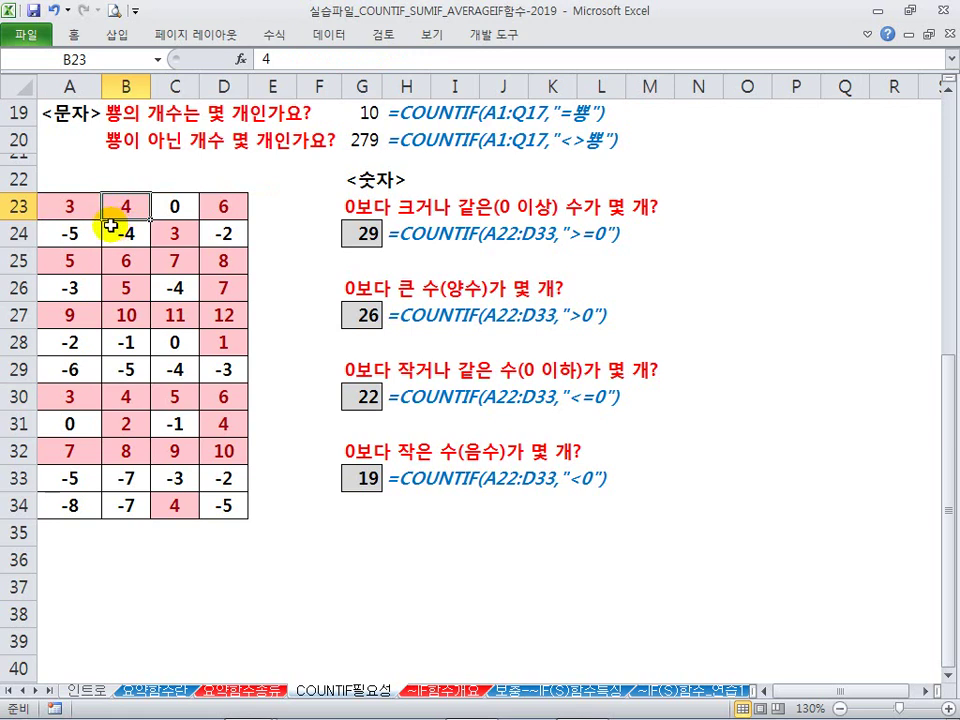
click(714, 294)
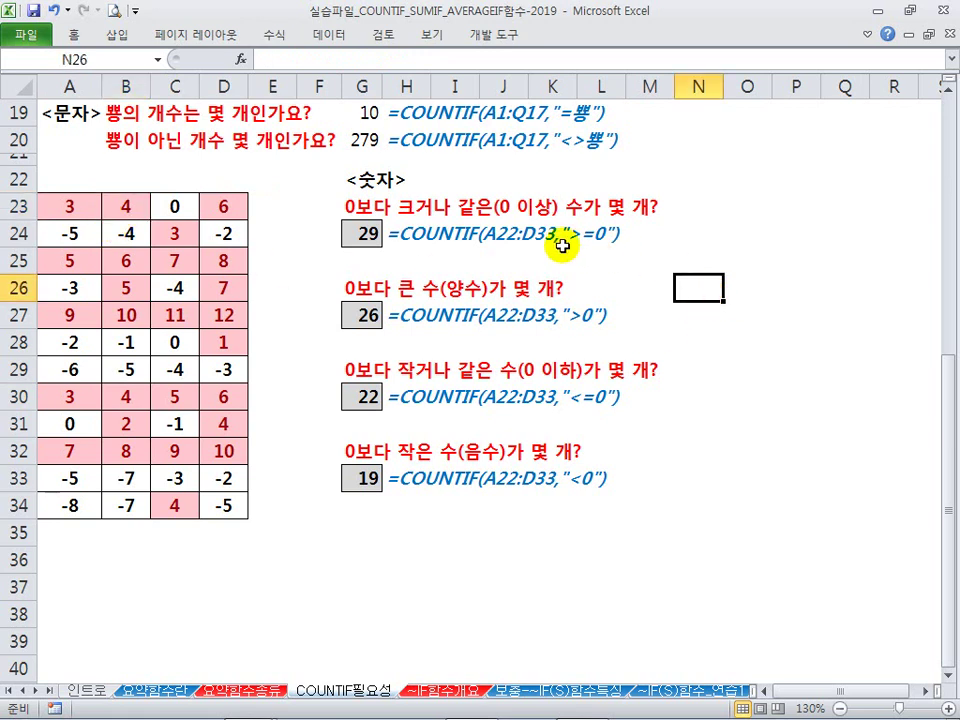
click(678, 257)
click(685, 237)
scroll(686, 252, up, 6)
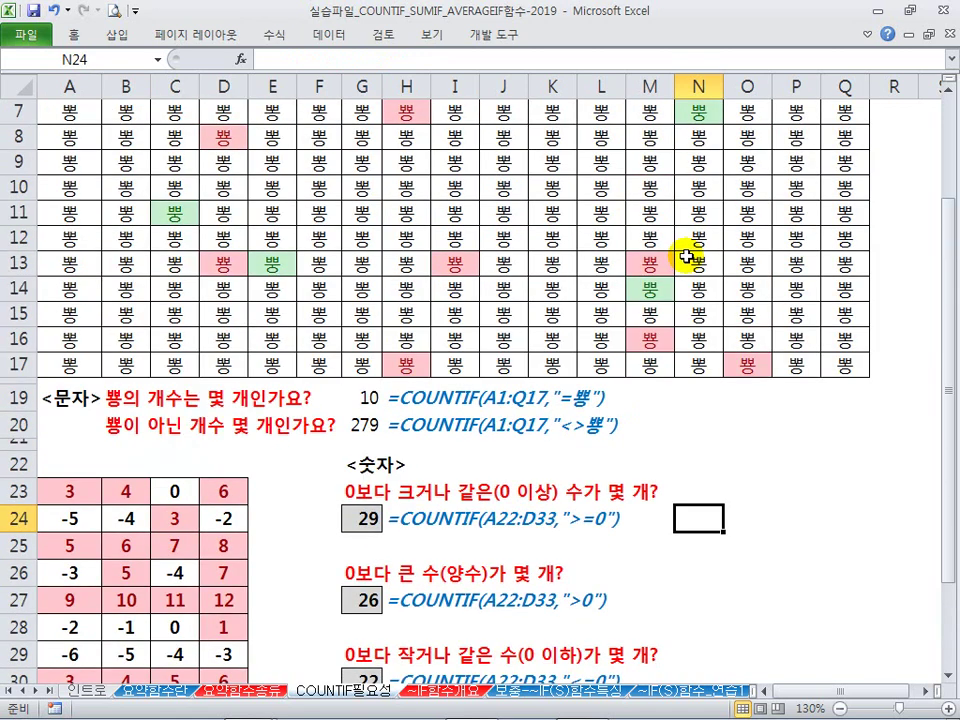
scroll(686, 252, down, 3)
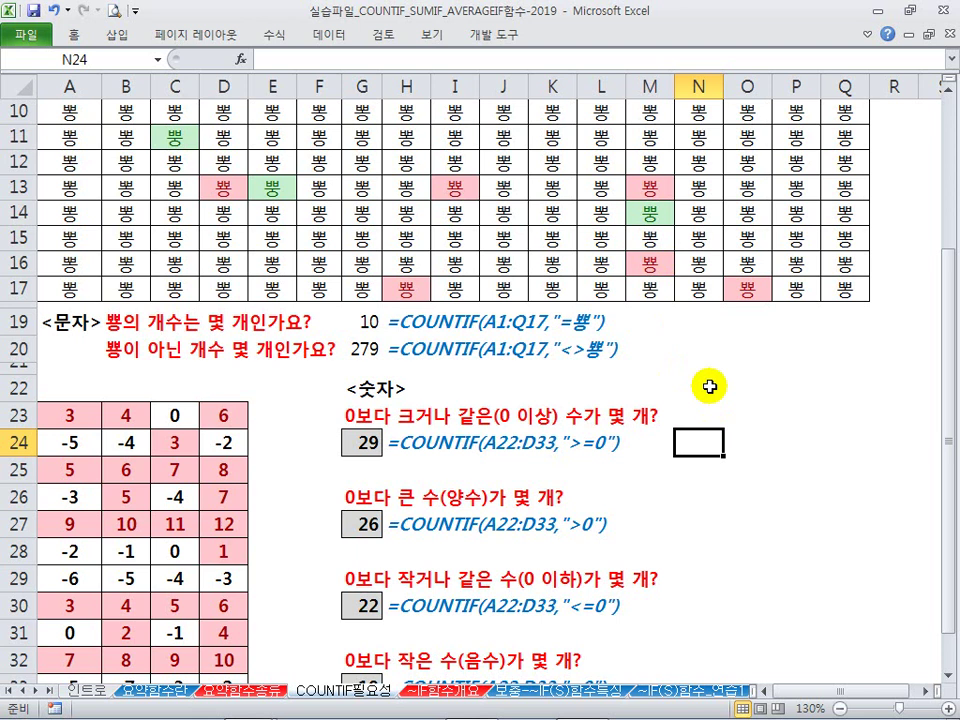
Open the ~IF함수개요 sheet and read the COUNTIF syntax, range and criterion notes in rows 1 to 5
key(ctrl+Page_Down)
click(275, 170)
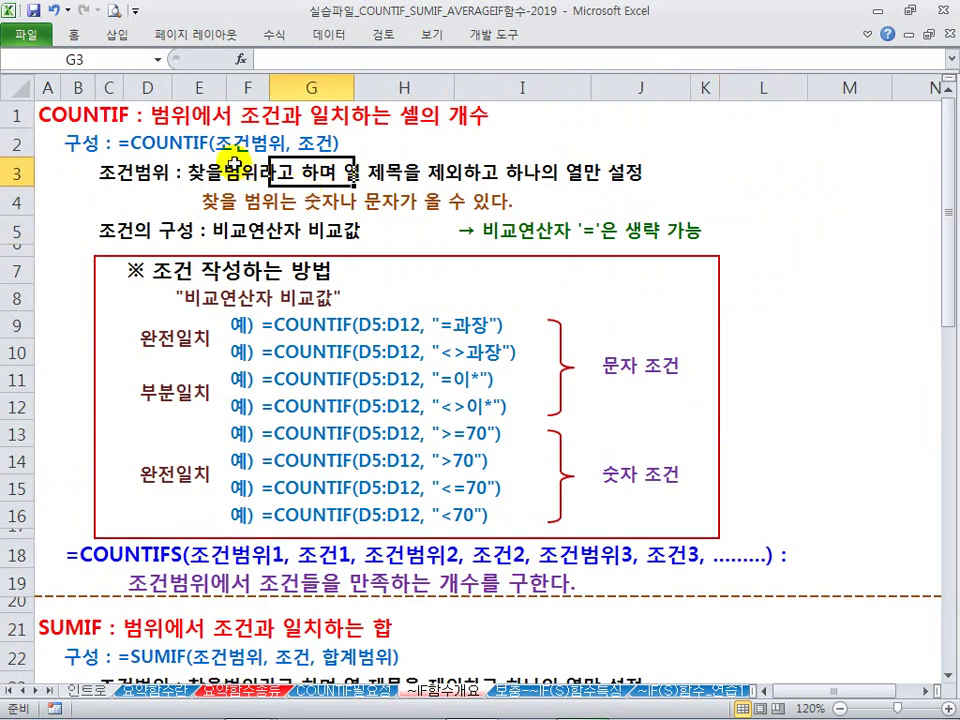
click(553, 137)
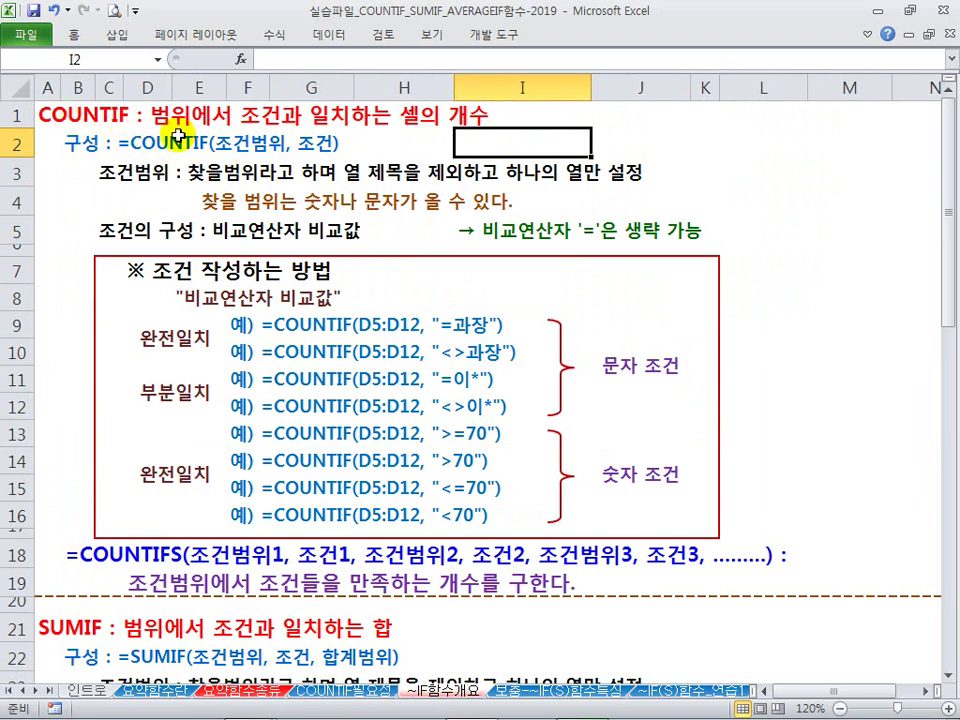
click(795, 195)
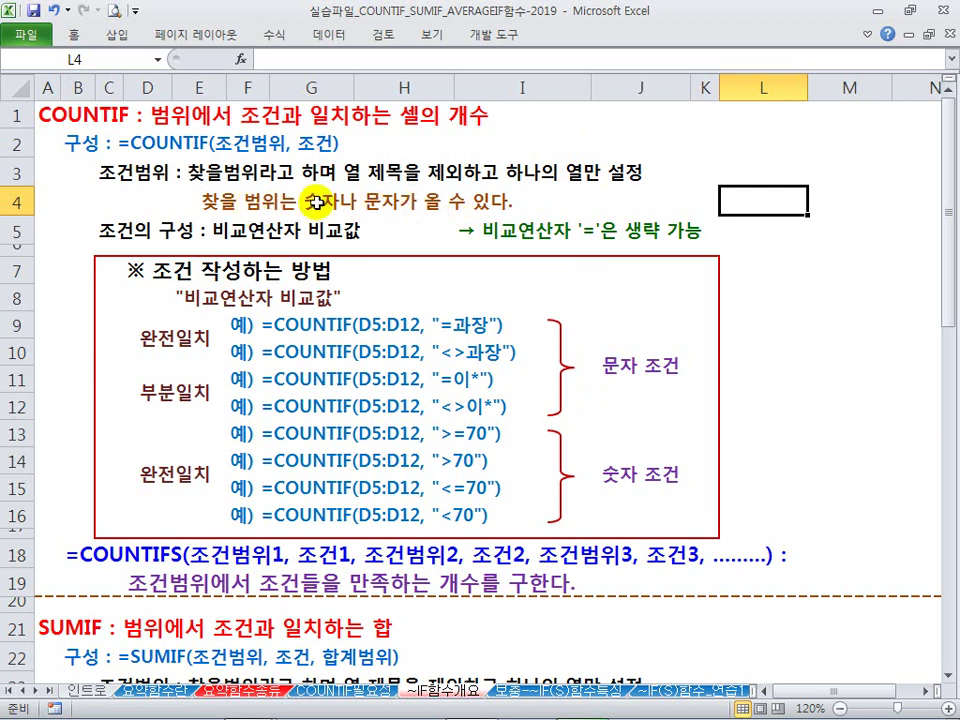
Box 숫자나 문자, 문자 조건 and 숫자 조건 in red, check-mark 문자 조건, and clear the annotations
drag(303, 190, 405, 217)
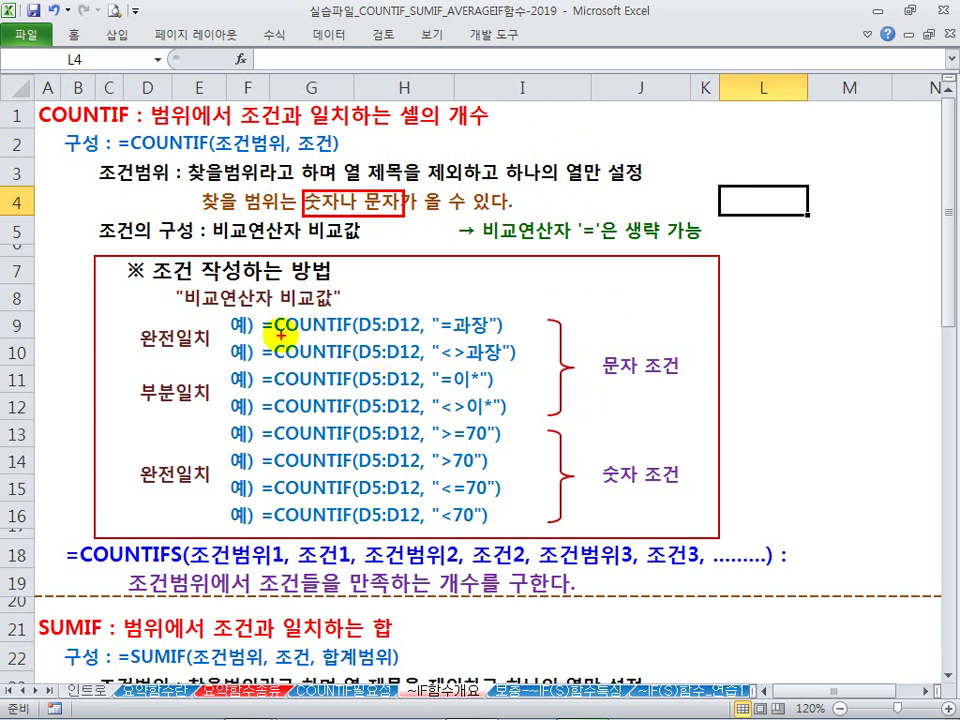
drag(598, 350, 686, 386)
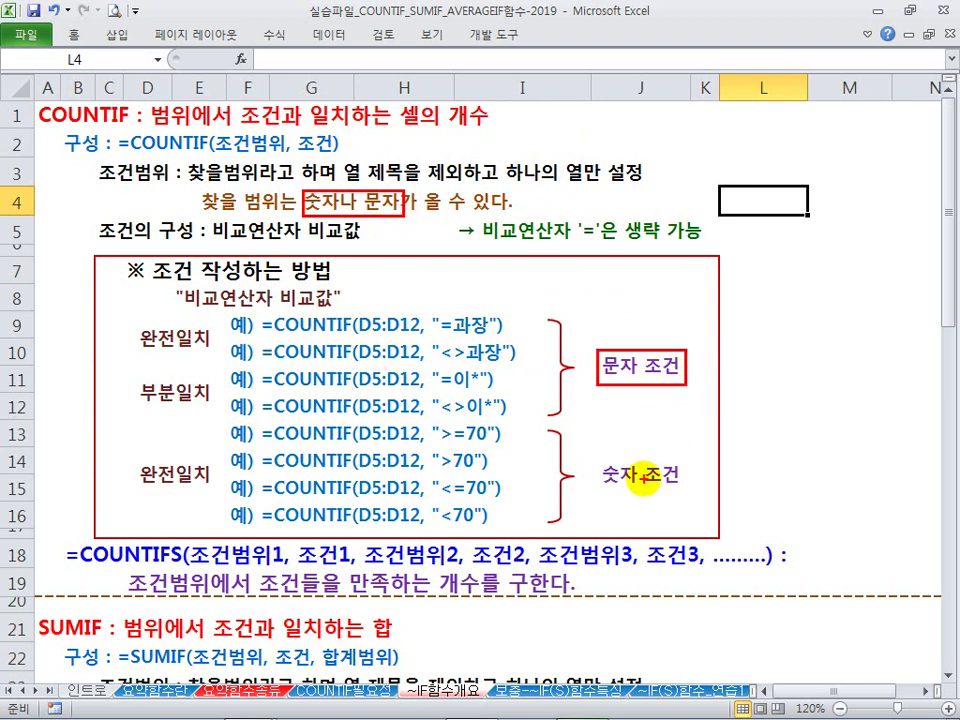
drag(593, 451, 688, 497)
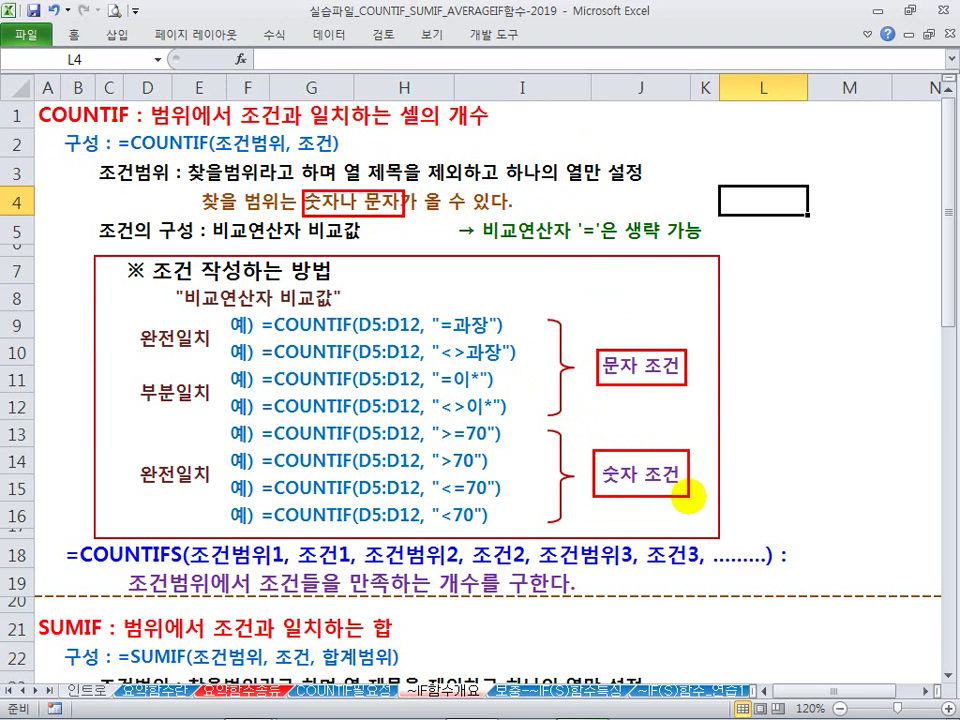
drag(618, 330, 665, 318)
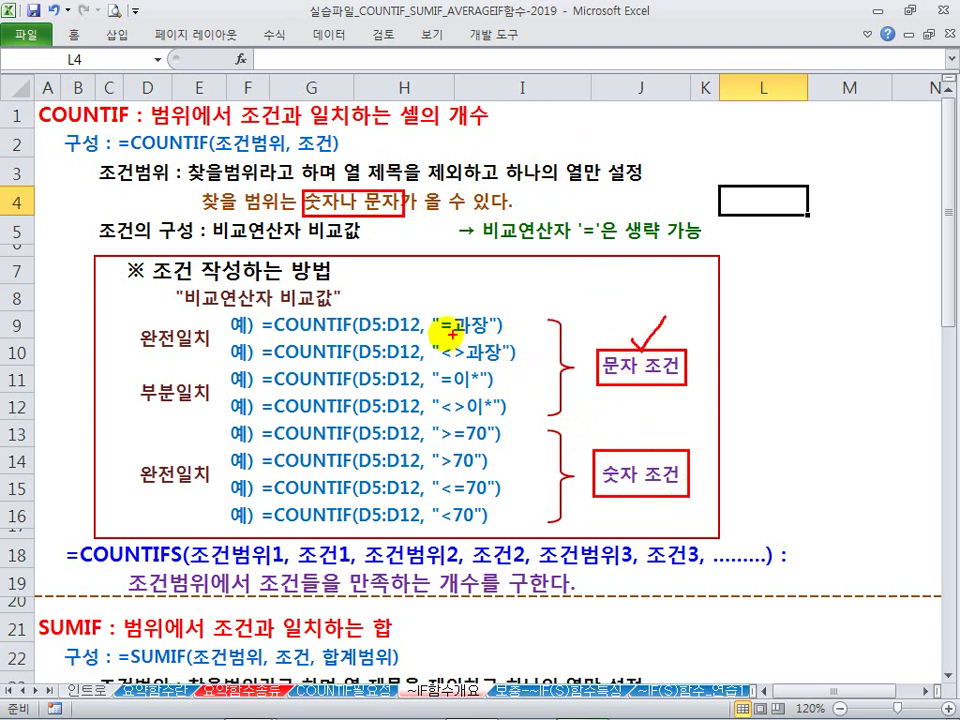
key(Escape)
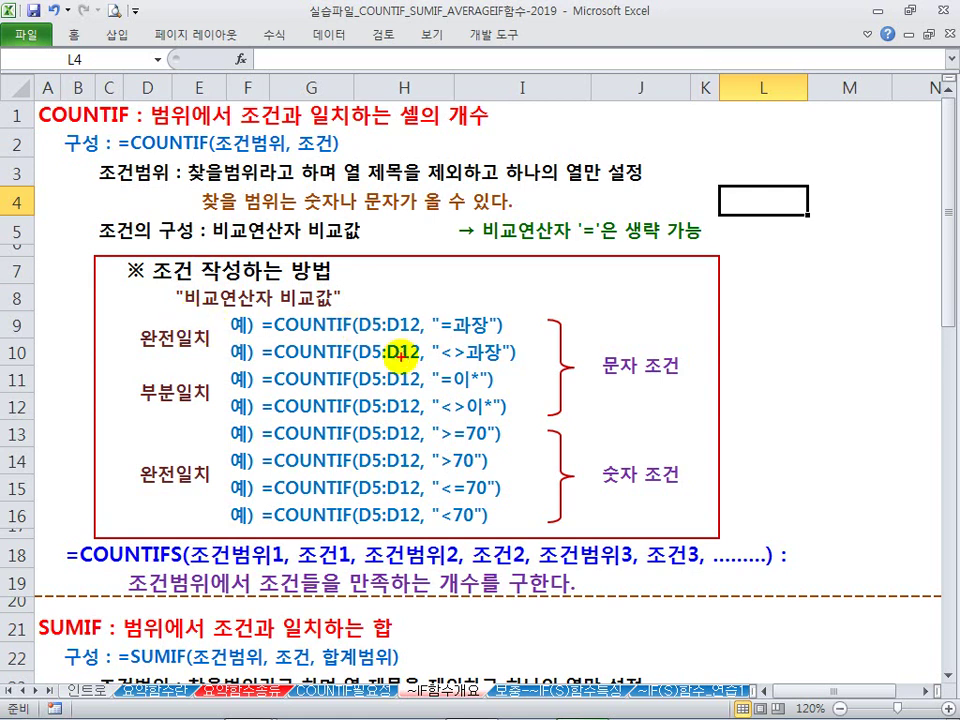
Box the D5:D12 ranges of the examples, underline both 과장 criteria, and box 부분일치 and the asterisks in rows 11 and 12
drag(357, 311, 420, 526)
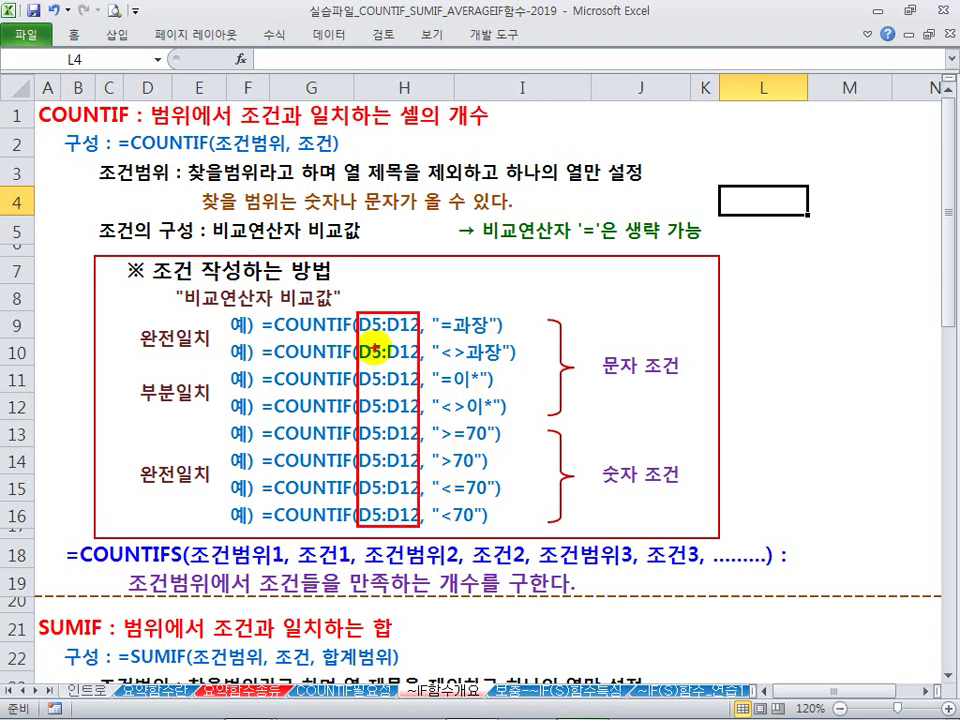
drag(450, 338, 505, 336)
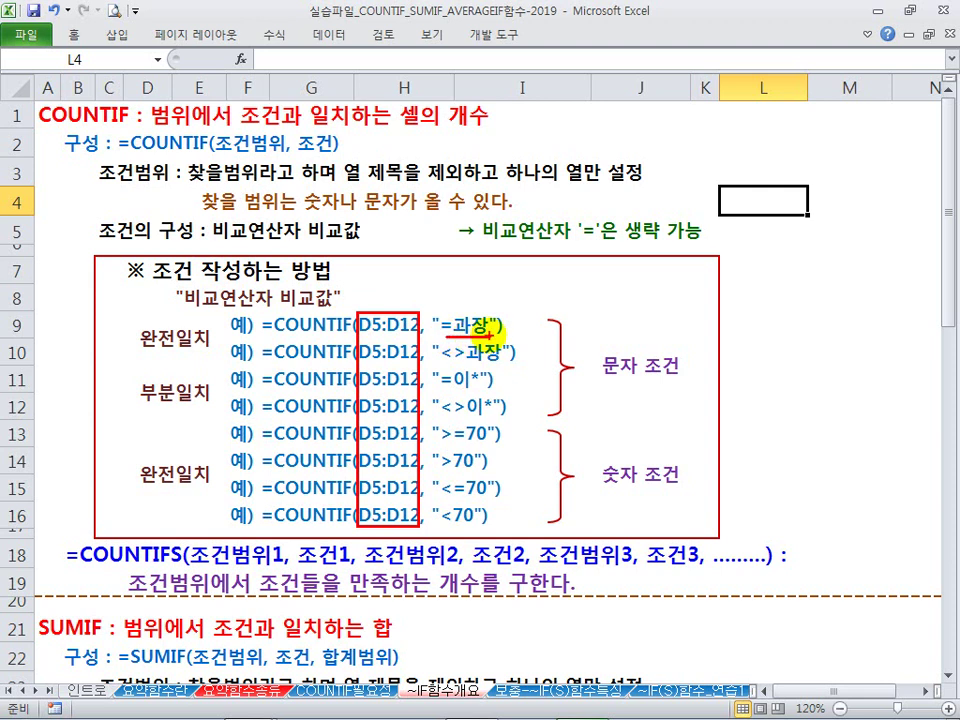
drag(437, 367, 497, 367)
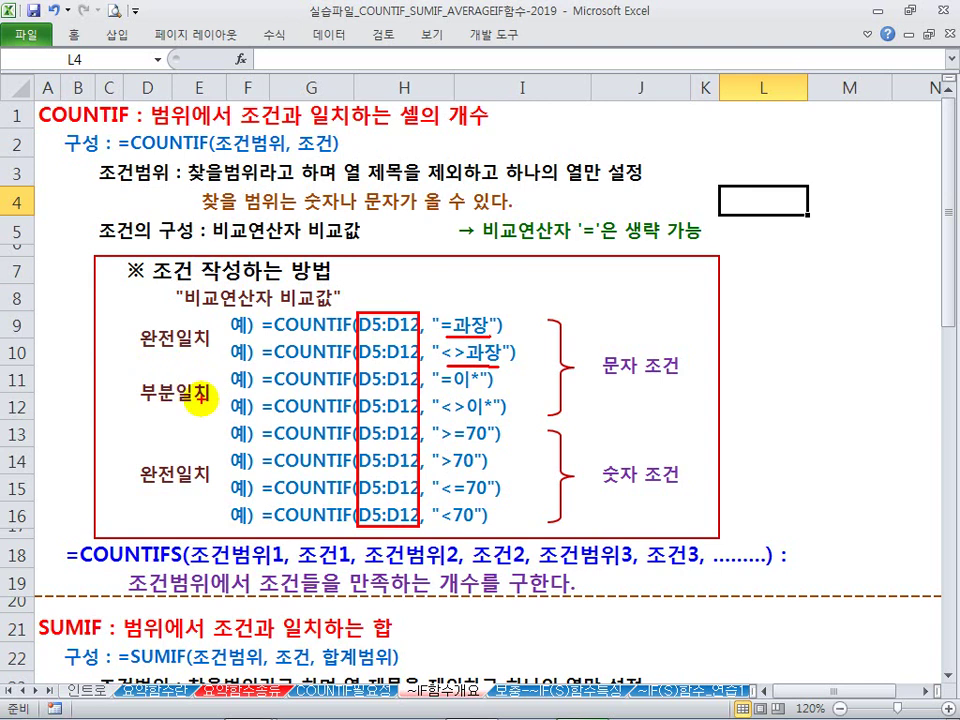
mouse_move(136, 379)
mouse_down()
mouse_move(165, 406)
mouse_move(211, 404)
mouse_up()
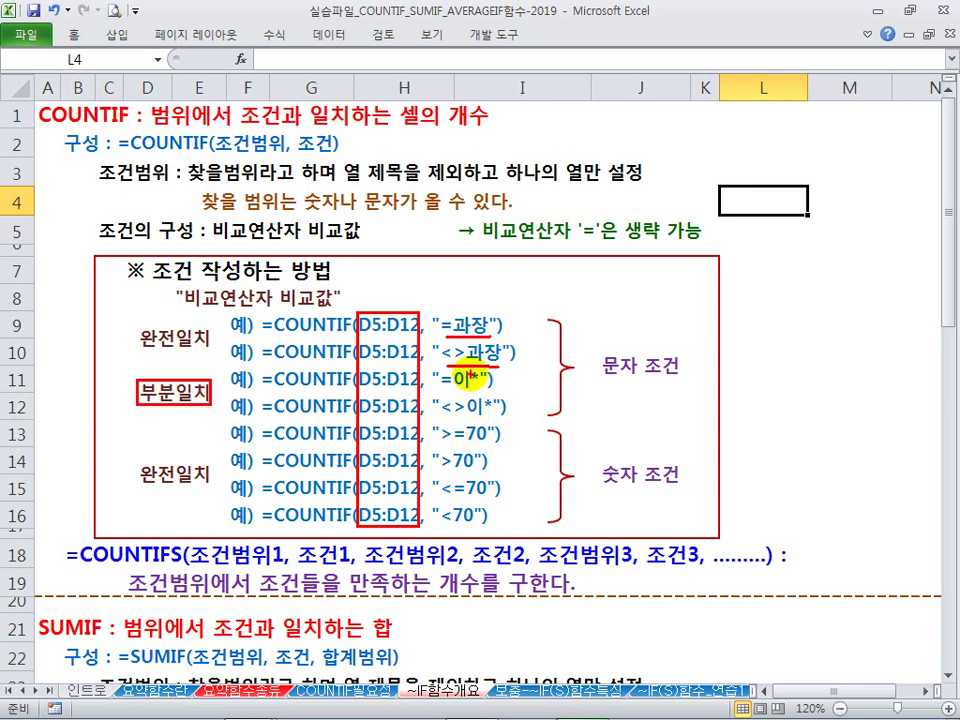
drag(470, 368, 495, 417)
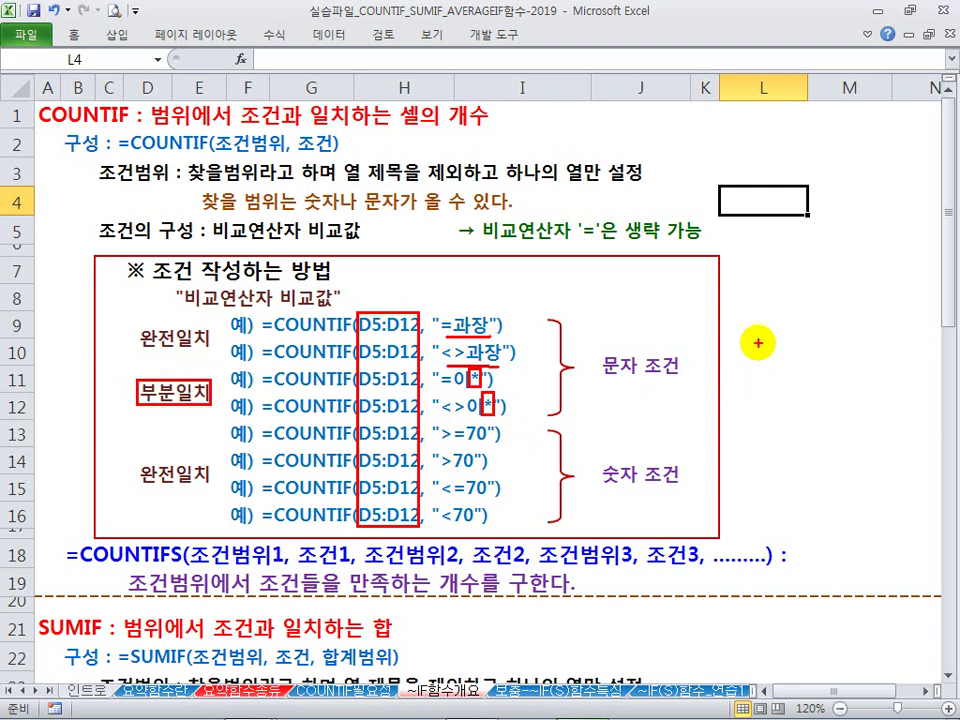
Handwrite a list from 효자동 1가 to 5가 using ditto marks beside the examples box, and underline 효자동 and the list's end
mouse_move(750, 349)
mouse_down()
mouse_move(741, 349)
mouse_move(823, 358)
mouse_up()
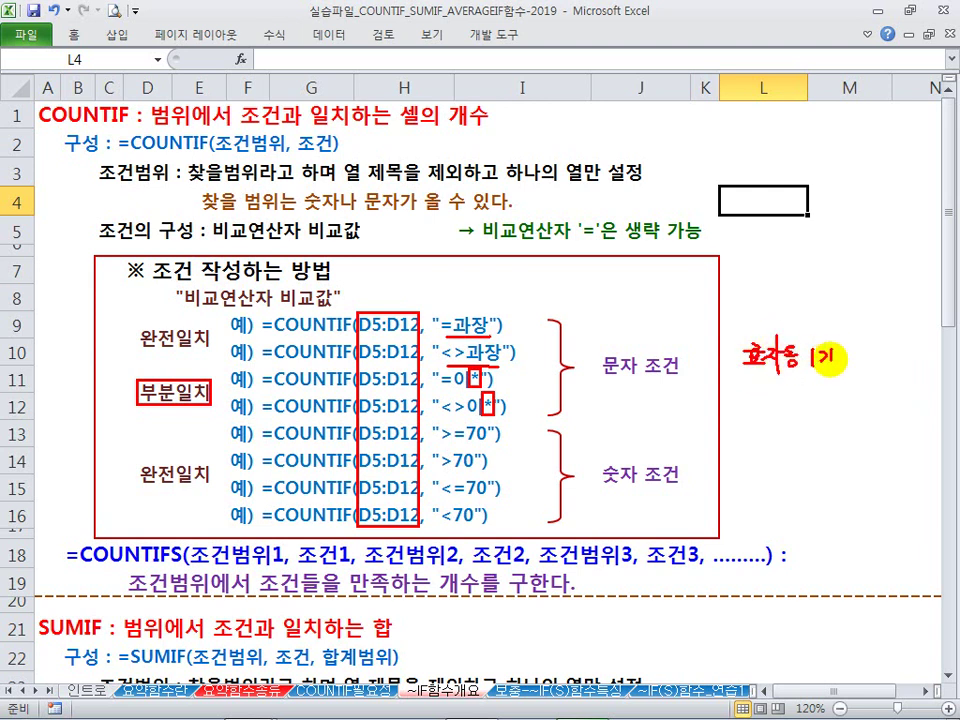
drag(765, 395, 769, 401)
drag(772, 394, 840, 390)
drag(764, 427, 838, 440)
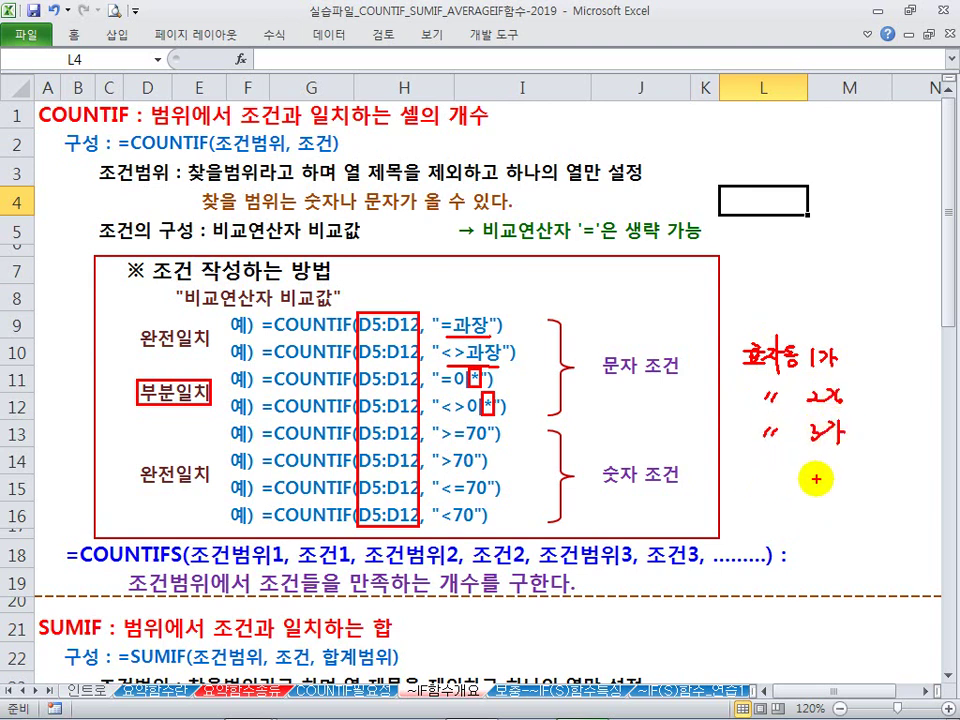
drag(768, 466, 772, 476)
mouse_move(777, 466)
mouse_down()
mouse_move(783, 476)
mouse_move(816, 456)
mouse_move(848, 478)
mouse_up()
drag(767, 502, 771, 512)
mouse_move(776, 502)
mouse_down()
mouse_move(781, 512)
mouse_move(838, 514)
mouse_move(849, 524)
mouse_up()
drag(747, 533, 824, 516)
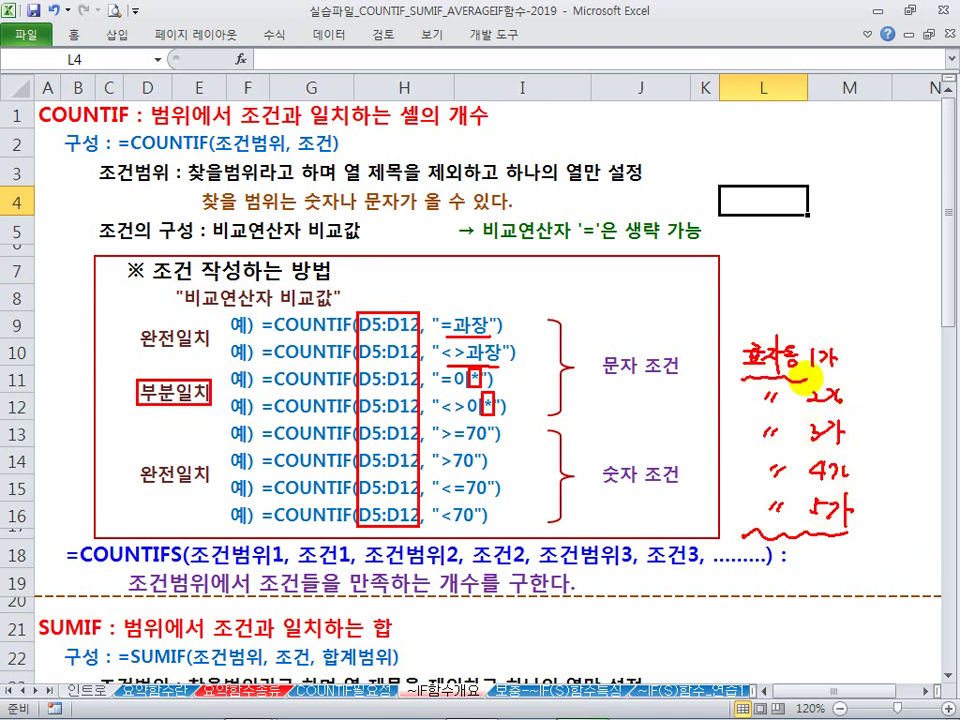
Handwrite the exact criterion "=효자동1가" and the underlined wildcard criterion "=효자동*" above the list, and clear all annotations
mouse_move(580, 281)
mouse_down()
mouse_move(606, 296)
mouse_move(688, 276)
mouse_up()
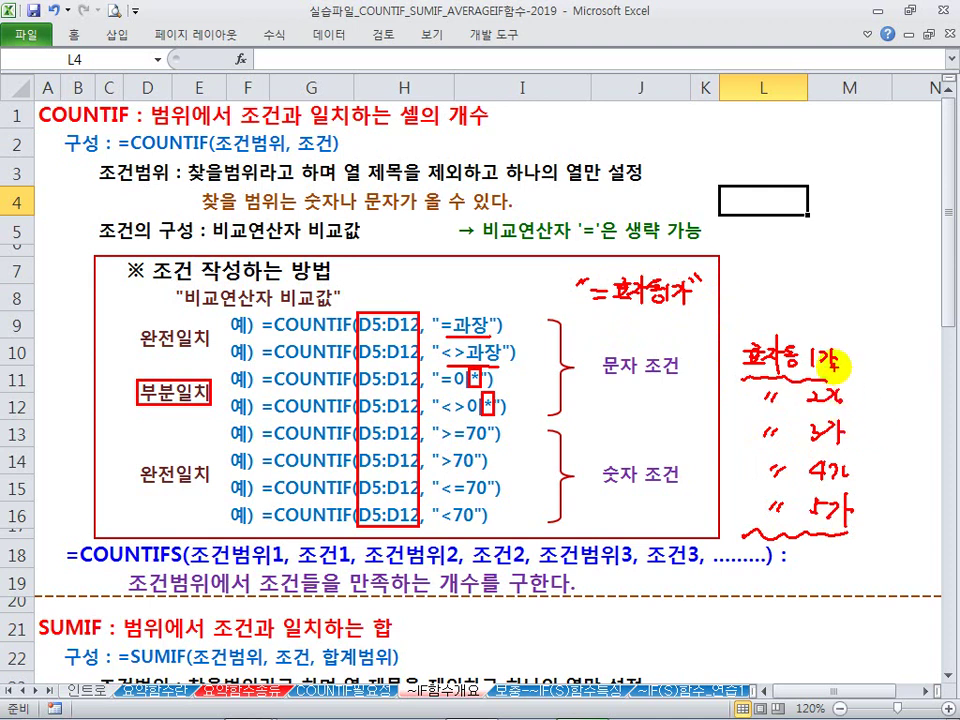
drag(748, 268, 750, 273)
mouse_move(760, 279)
mouse_down()
mouse_move(774, 277)
mouse_move(774, 286)
mouse_move(795, 269)
mouse_move(805, 285)
mouse_move(817, 263)
mouse_move(880, 273)
mouse_up()
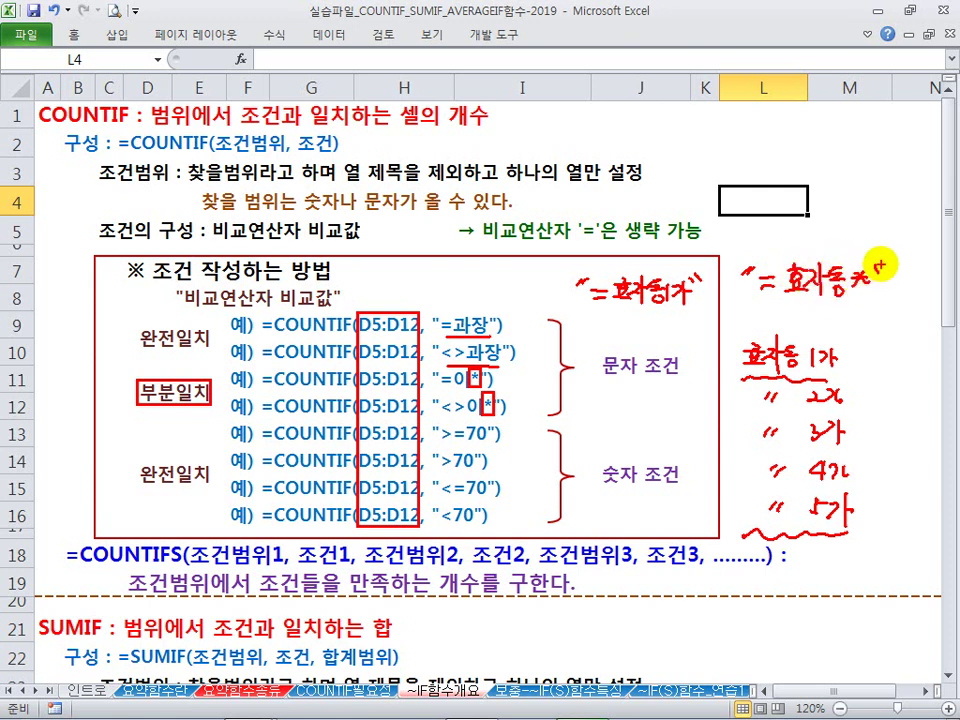
drag(740, 302, 828, 303)
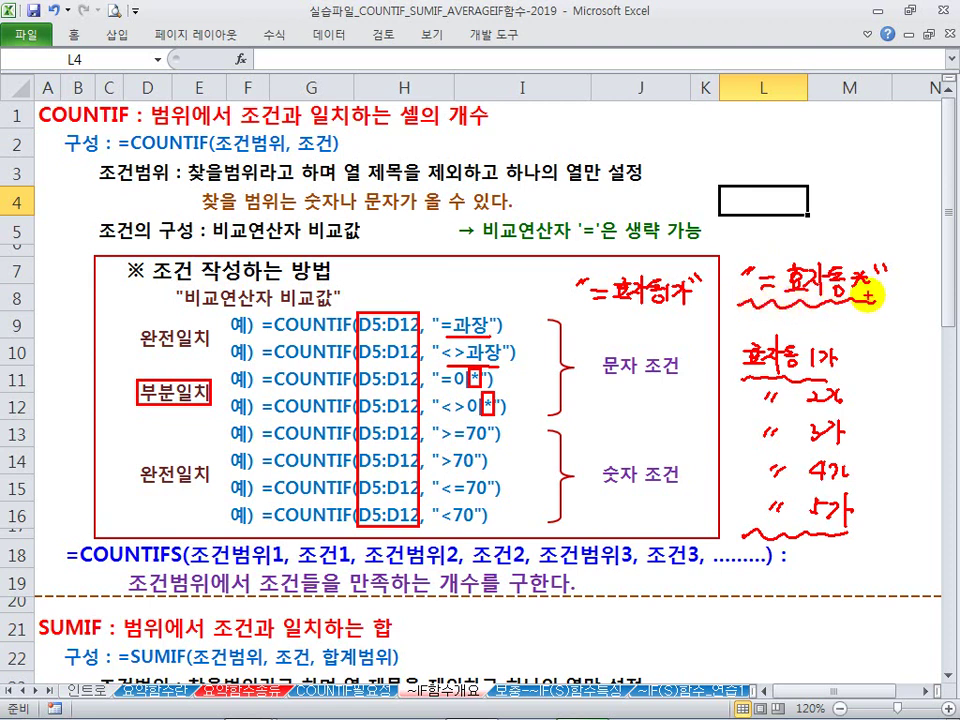
key(Escape)
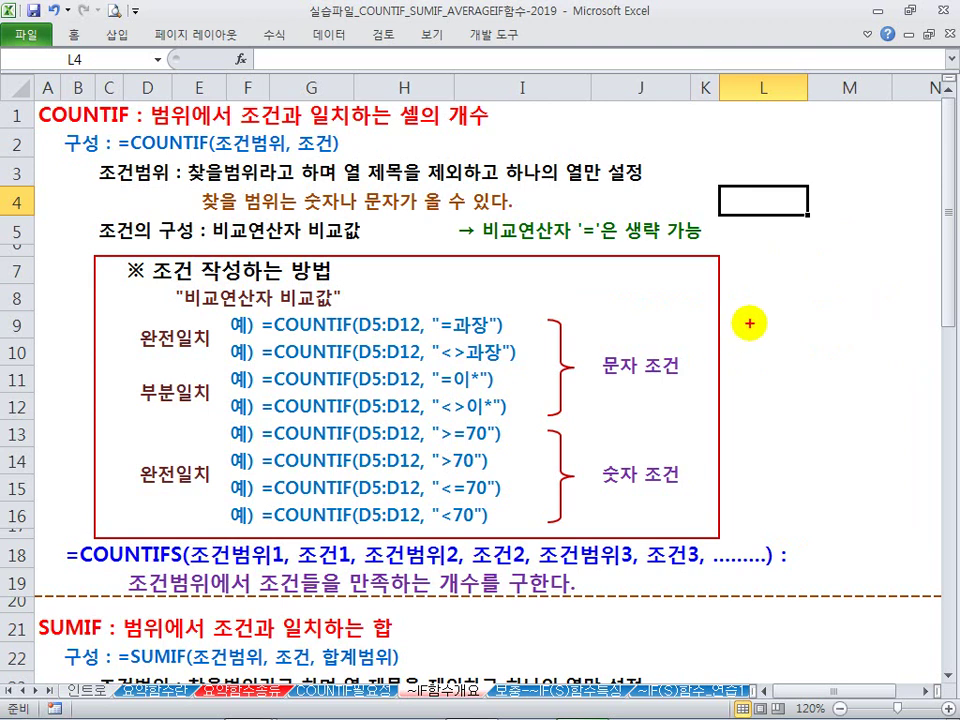
Handwrite the numbers 78, 75, 71 and 70 in a column beside the examples box
mouse_move(753, 325)
mouse_down()
mouse_move(750, 342)
mouse_move(784, 335)
mouse_up()
mouse_move(754, 373)
mouse_down()
mouse_move(755, 388)
mouse_move(788, 380)
mouse_move(792, 390)
mouse_up()
mouse_move(752, 425)
mouse_down()
mouse_move(783, 436)
mouse_move(762, 487)
mouse_move(776, 467)
mouse_up()
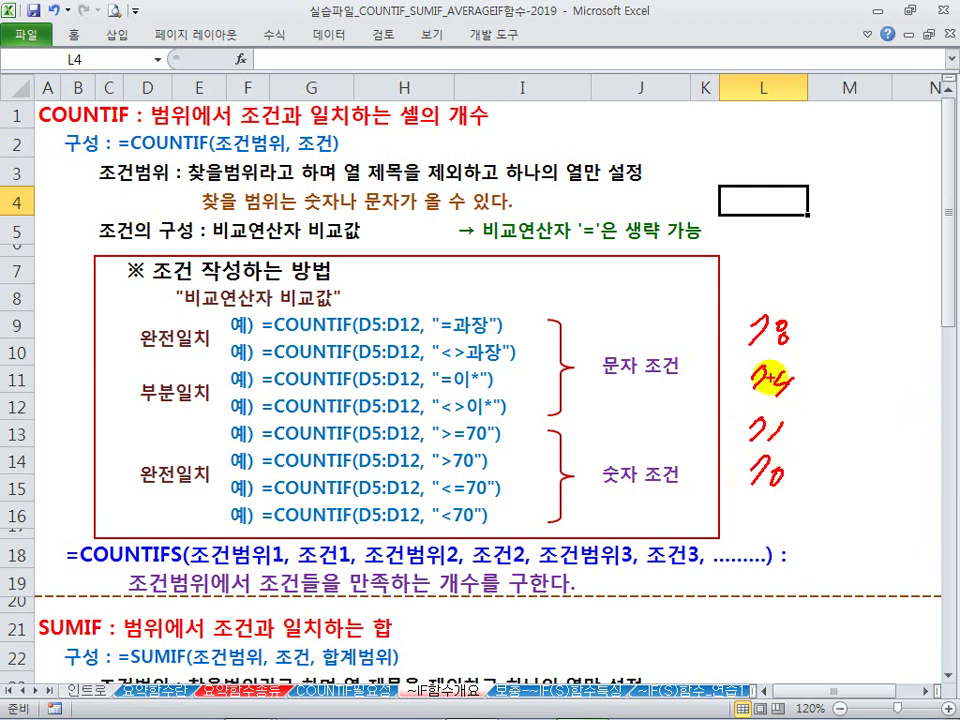
Handwrite an underlined 7*, bracket the numbers, label them 숫자 with an arrow to a circled * X, and clear the annotations
mouse_move(818, 278)
mouse_down()
mouse_move(829, 272)
mouse_move(818, 302)
mouse_move(856, 286)
mouse_up()
mouse_move(848, 280)
mouse_down()
mouse_move(846, 298)
mouse_move(860, 298)
mouse_move(866, 315)
mouse_move(843, 320)
mouse_move(792, 413)
mouse_up()
mouse_move(834, 358)
mouse_down()
mouse_move(820, 372)
mouse_move(835, 373)
mouse_up()
drag(817, 384, 850, 384)
drag(850, 374, 857, 372)
drag(835, 395, 835, 418)
drag(829, 410, 848, 407)
mouse_move(824, 449)
mouse_down()
mouse_move(843, 449)
mouse_move(826, 460)
mouse_up()
drag(827, 441, 851, 472)
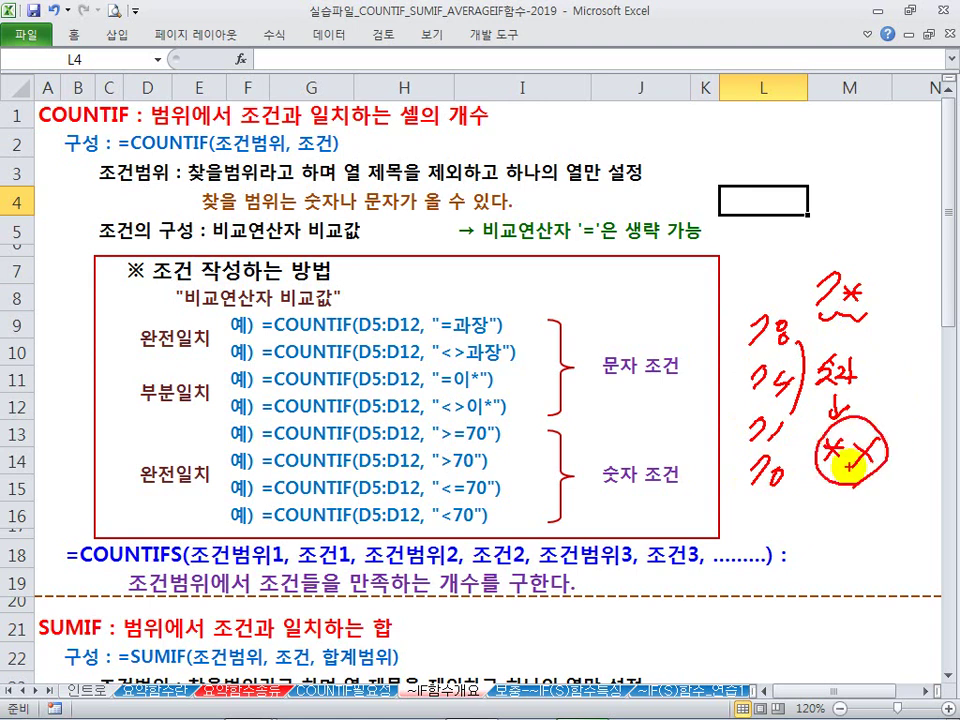
key(Escape)
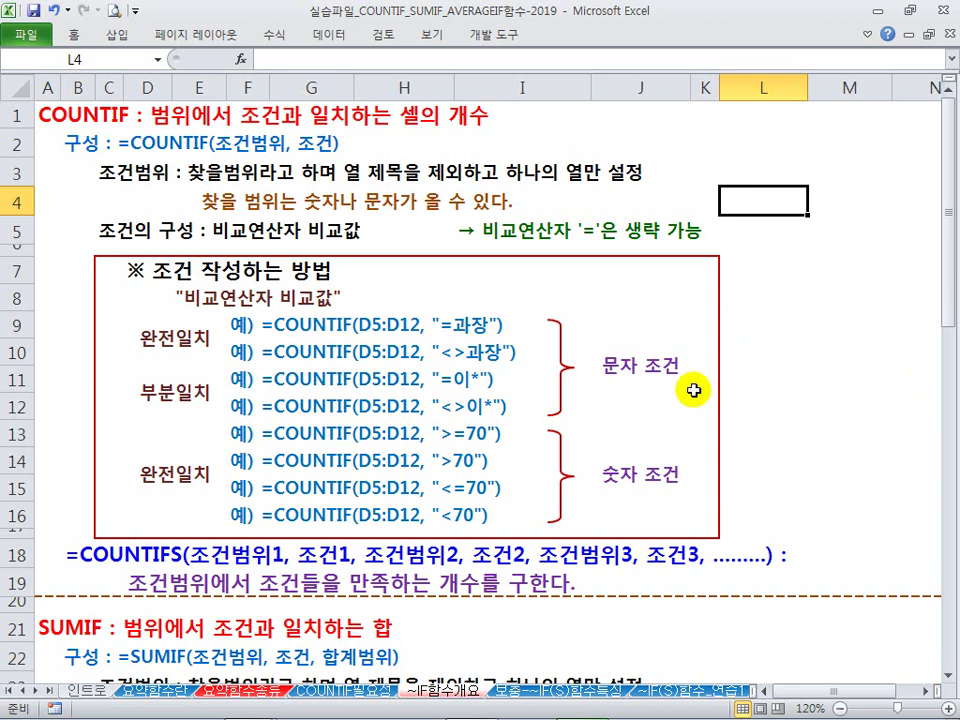
Box 조건범위1, 조건1, 조건범위2 and 조건2 in the COUNTIFS syntax and draw a curve under each range and criterion pair
click(160, 481)
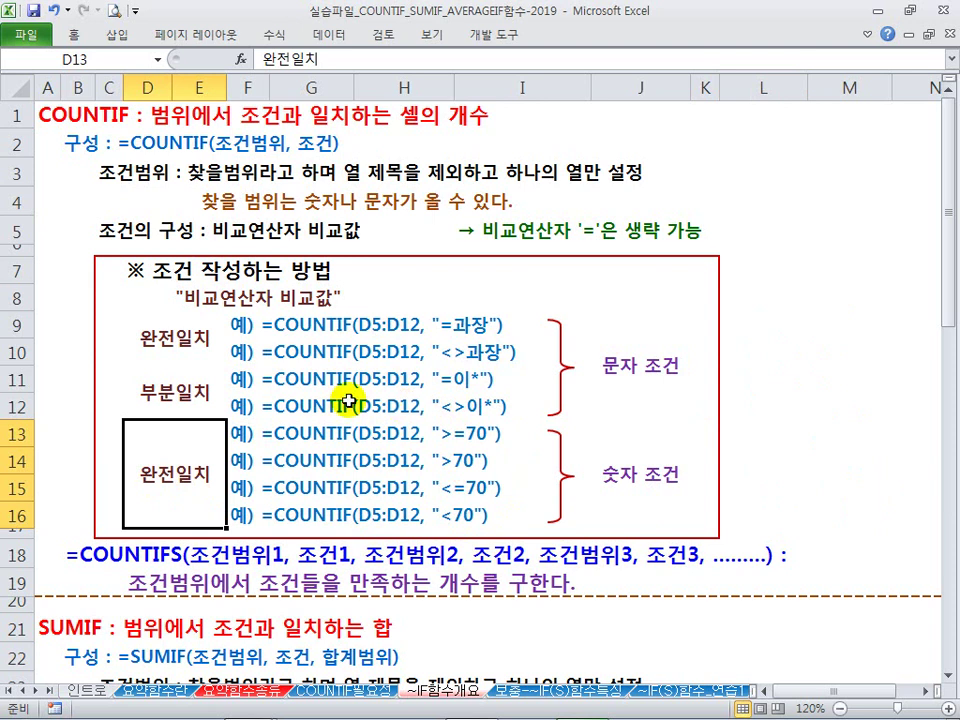
scroll(316, 399, down, 1)
scroll(316, 399, down, 1)
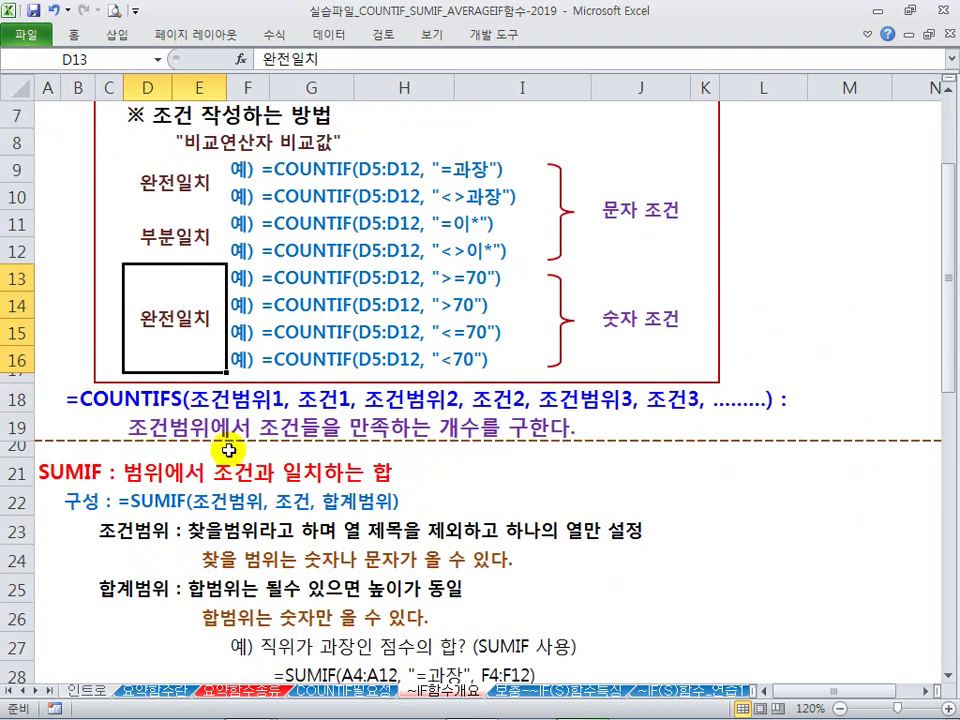
mouse_move(186, 386)
mouse_down()
mouse_move(214, 407)
mouse_move(352, 410)
mouse_move(381, 394)
mouse_move(457, 413)
mouse_move(497, 404)
mouse_move(528, 411)
mouse_up()
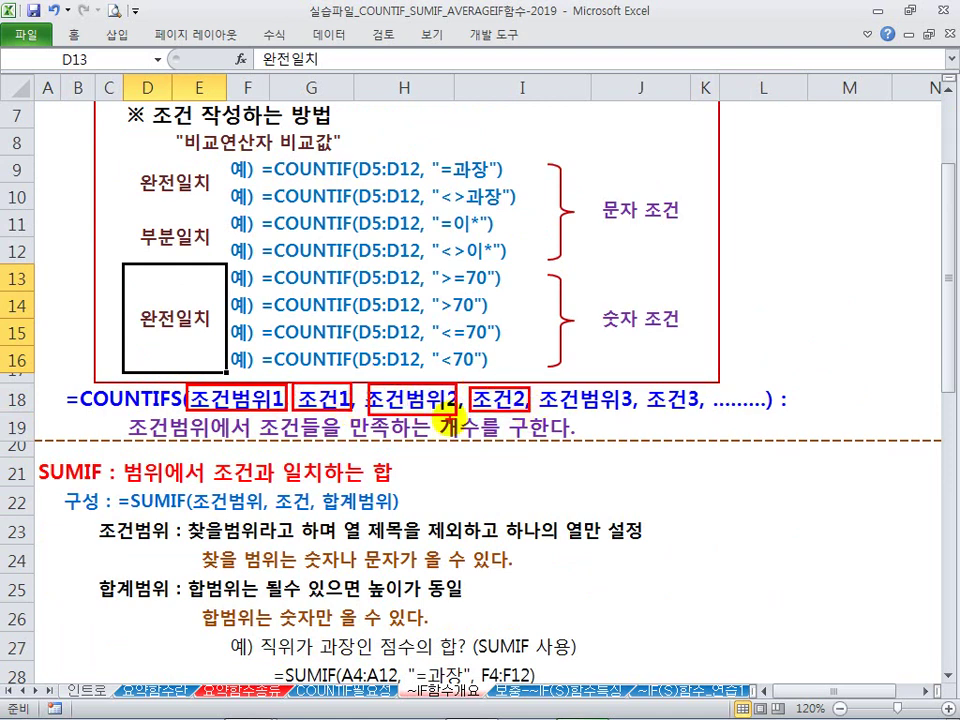
mouse_move(262, 418)
mouse_down()
mouse_move(422, 424)
mouse_move(548, 413)
mouse_move(654, 429)
mouse_up()
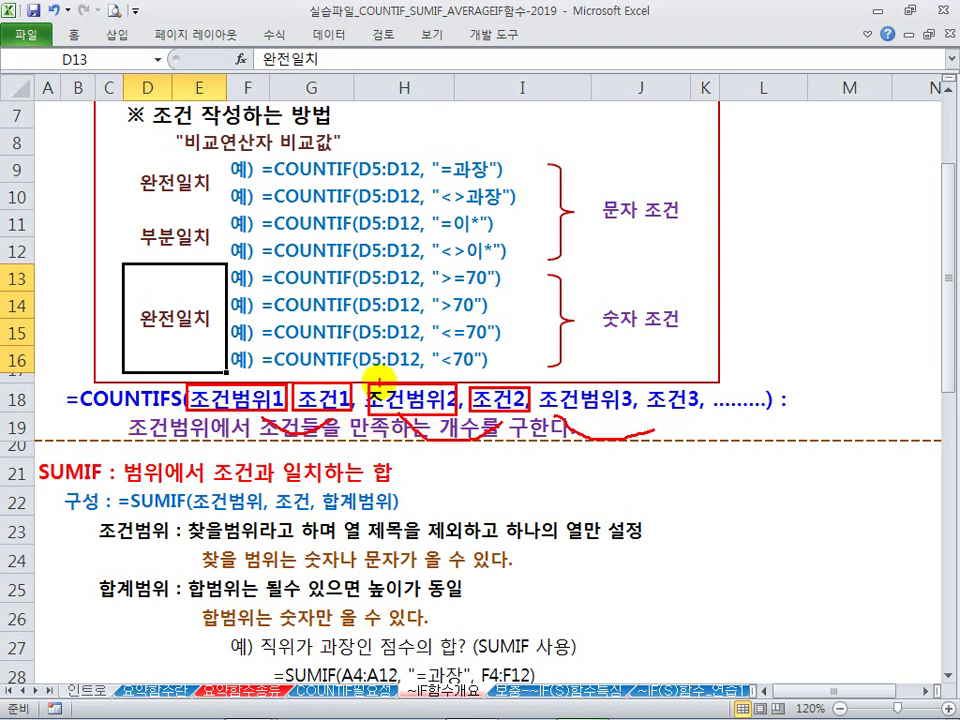
Mark a closing parenthesis after 조건1 in the COUNTIFS syntax, underline the function name and circle its S, and clear the annotations
drag(352, 375, 350, 399)
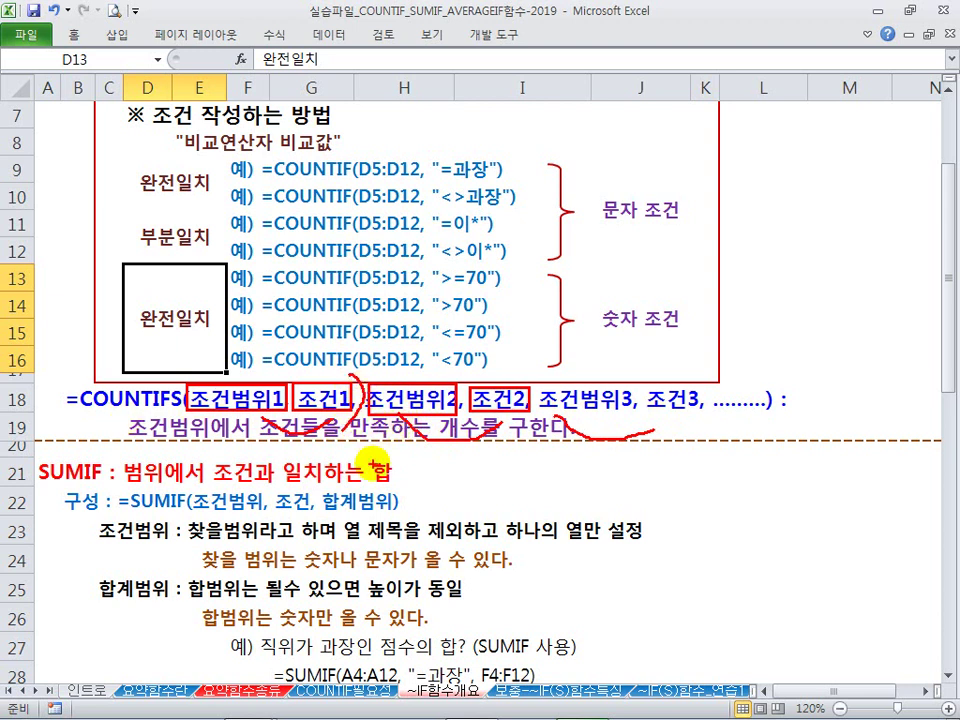
drag(121, 420, 166, 418)
drag(211, 149, 191, 170)
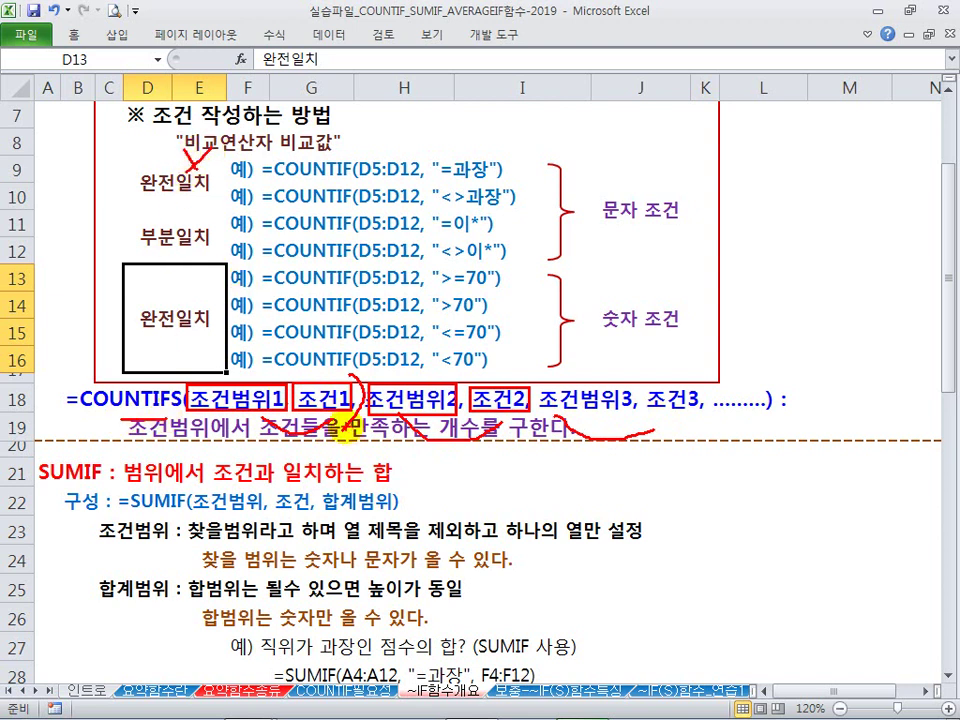
mouse_move(184, 405)
mouse_down()
mouse_move(165, 391)
mouse_move(178, 403)
mouse_up()
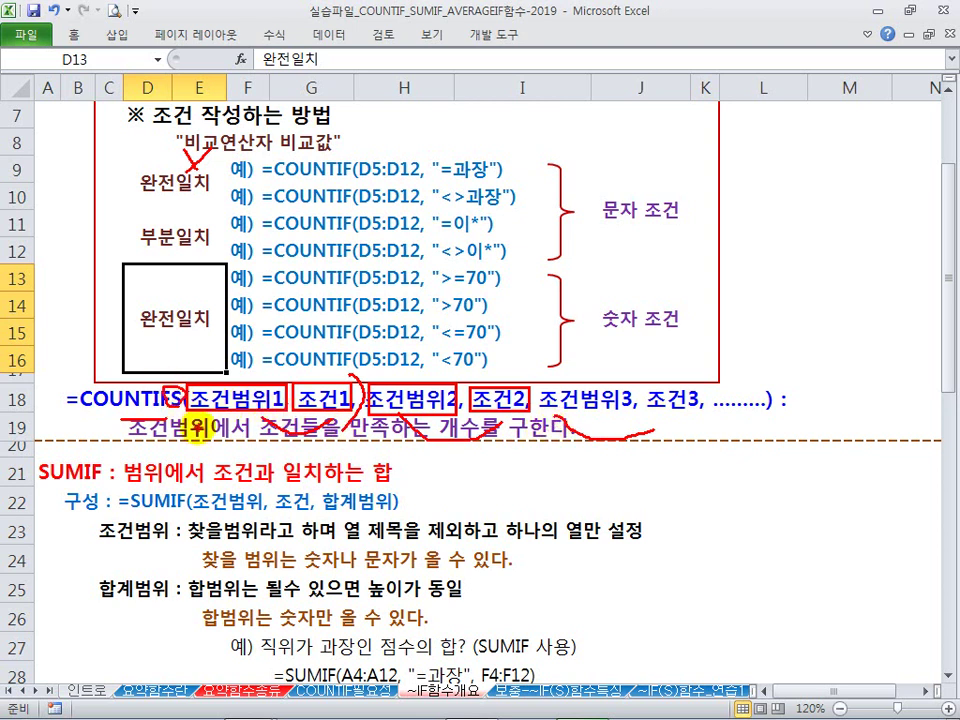
key(Escape)
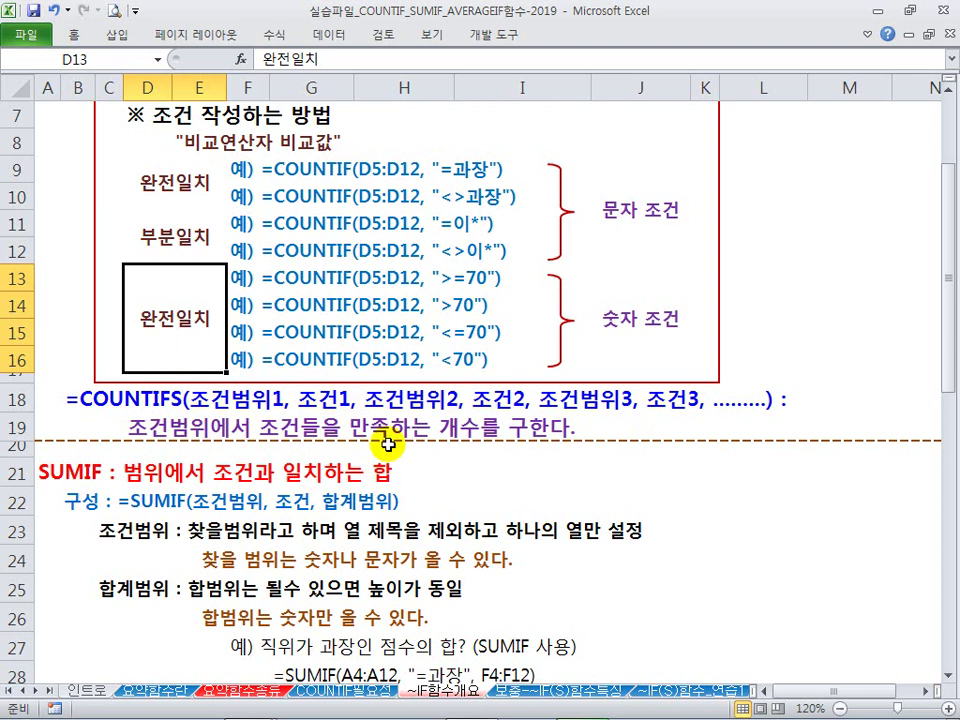
Box the SUMIF arguments, the 합범위는 숫자 note and the example's A4:A12, =과장 and F4:F12, and circle 조건 in the syntax
click(381, 424)
scroll(418, 360, down, 3)
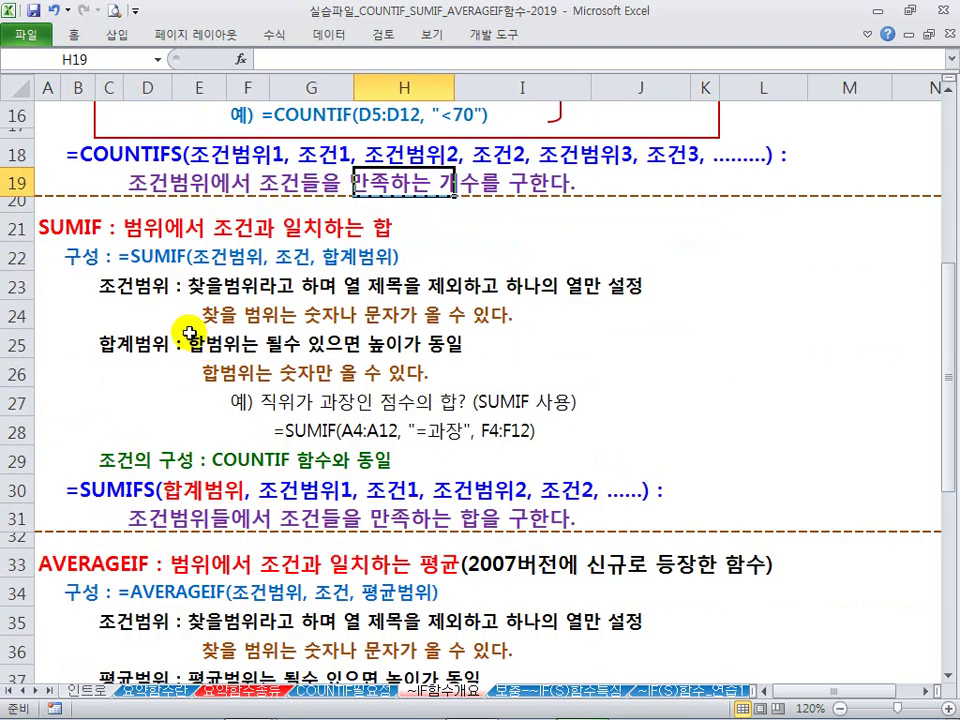
scroll(189, 333, down, 1)
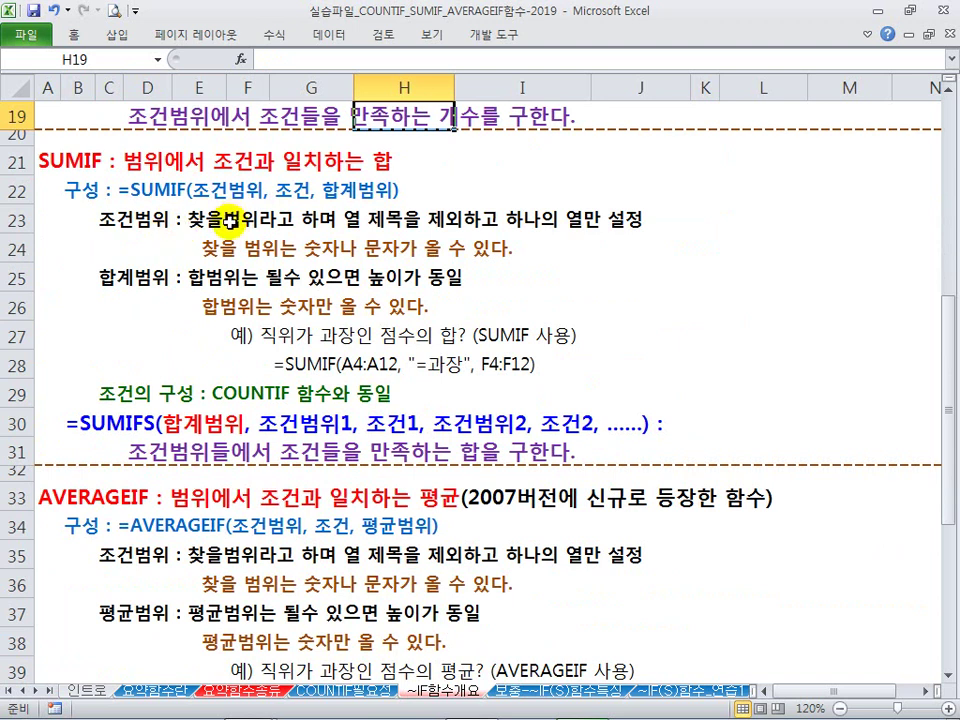
mouse_move(188, 178)
mouse_down()
mouse_move(274, 205)
mouse_move(345, 193)
mouse_move(400, 203)
mouse_up()
drag(199, 296, 309, 322)
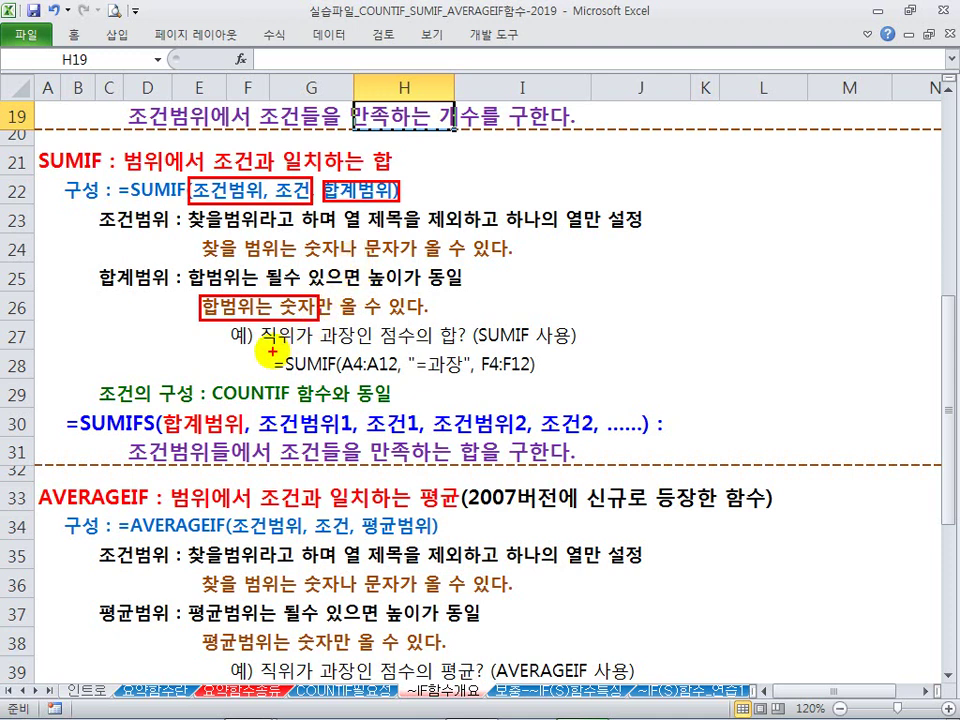
mouse_move(342, 353)
mouse_down()
mouse_move(400, 375)
mouse_move(529, 380)
mouse_up()
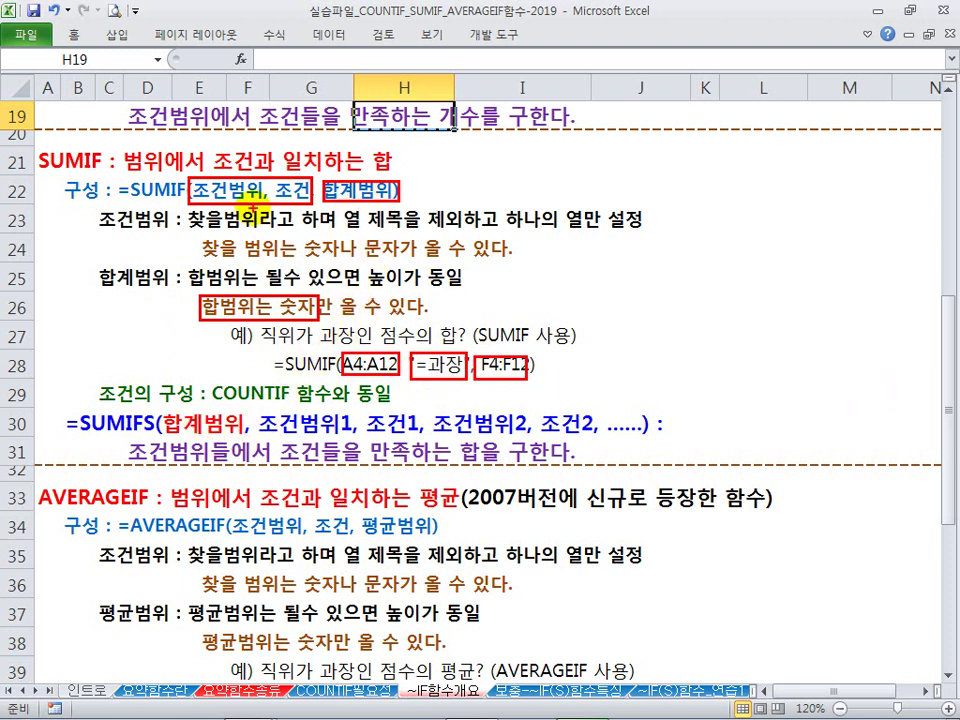
mouse_move(276, 188)
mouse_down()
mouse_move(309, 196)
mouse_move(296, 209)
mouse_up()
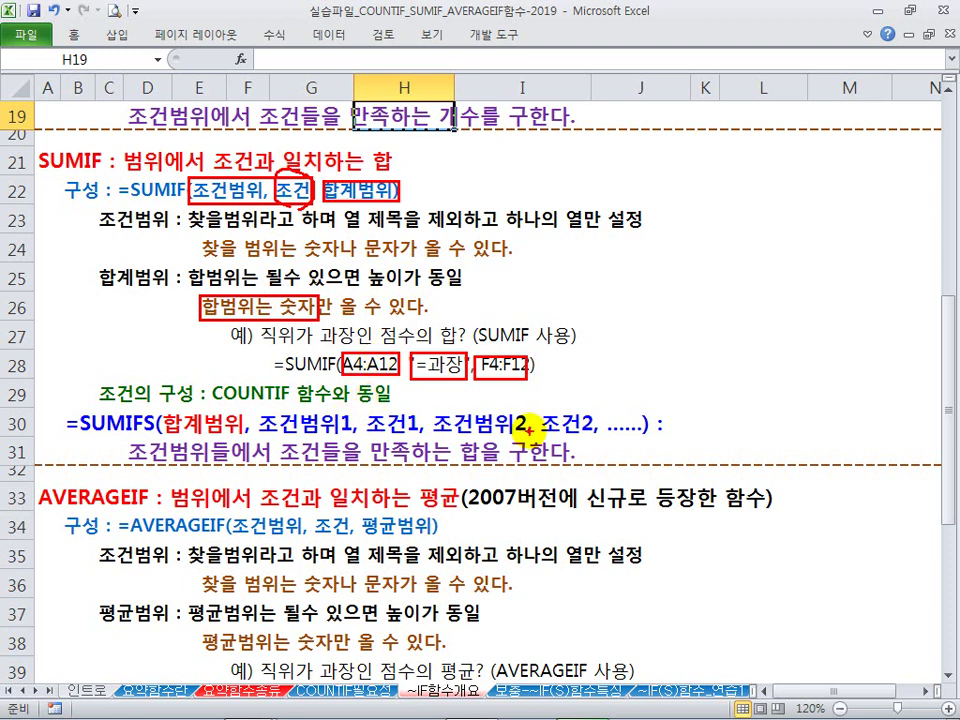
Underline 합계범위, 조건범위1 and 조건1 in the SUMIFS syntax, mark a closing parenthesis, and connect it to SUMIF's 합계범위 with a line and handwritten note
drag(170, 436, 258, 430)
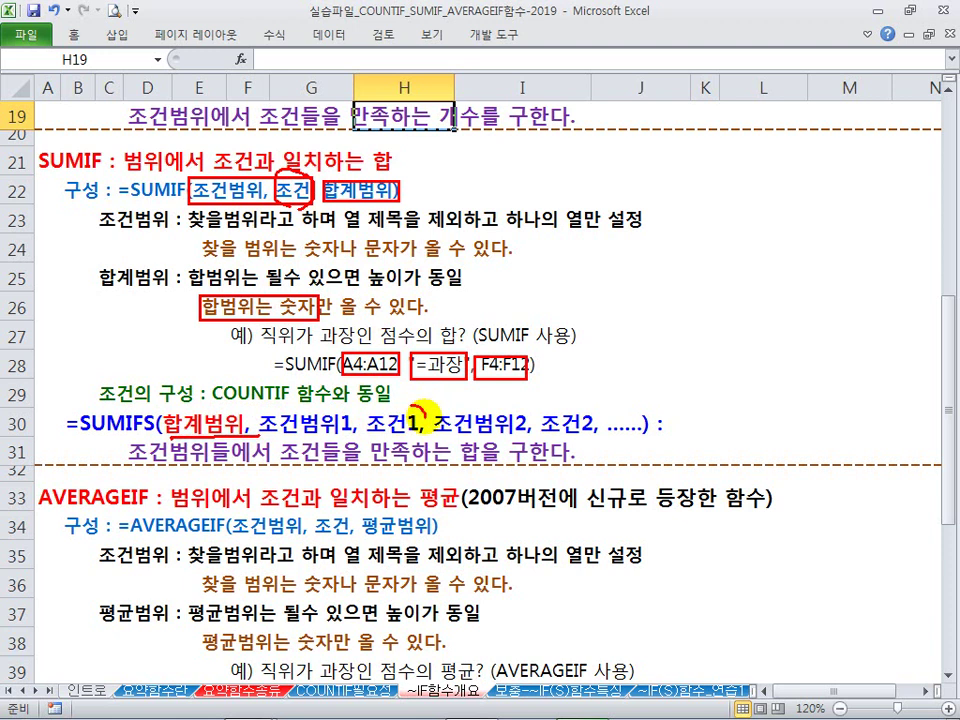
drag(409, 403, 405, 455)
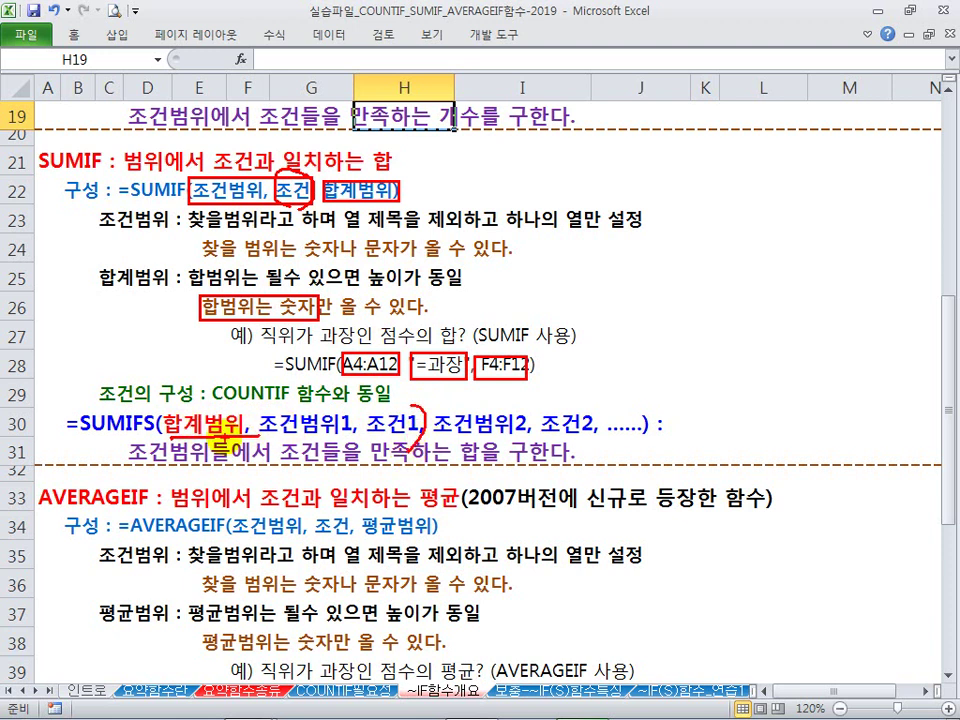
drag(279, 436, 404, 440)
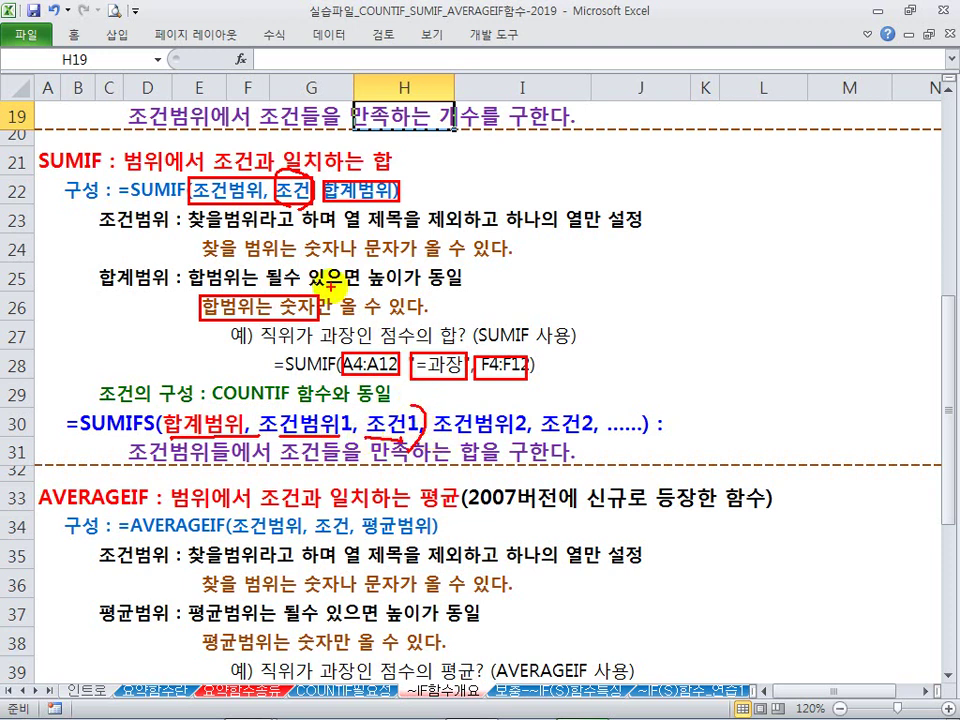
mouse_move(383, 198)
mouse_down()
mouse_move(300, 305)
mouse_move(208, 392)
mouse_move(218, 394)
mouse_move(188, 340)
mouse_move(200, 350)
mouse_move(190, 362)
mouse_move(222, 357)
mouse_up()
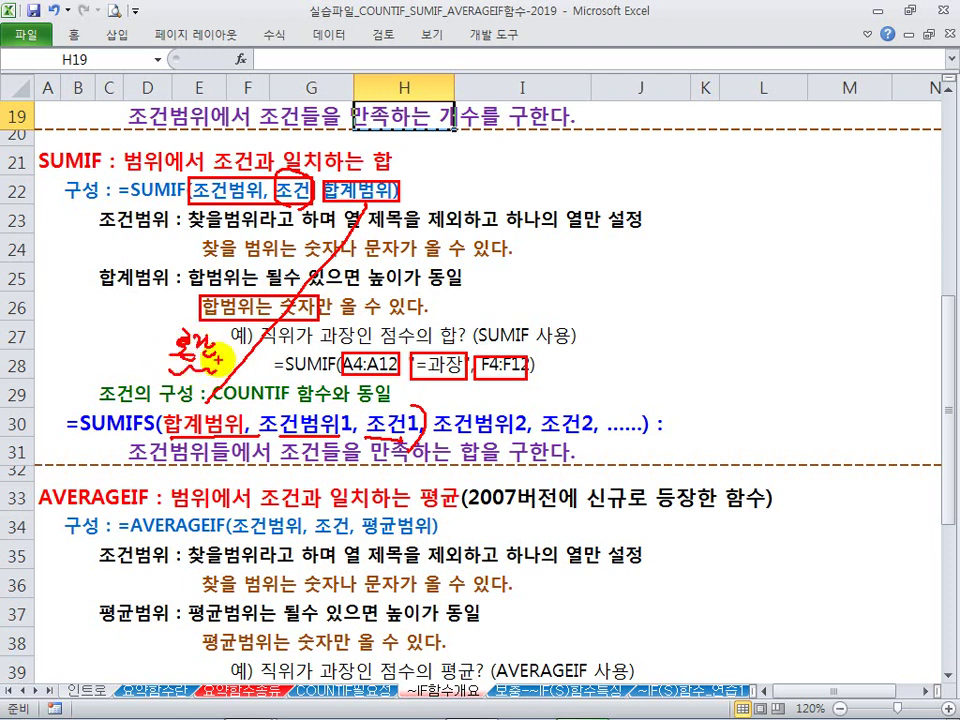
Cross out SUMIF in the syntax line, handwrite an underlined 2003 beneath it, and clear the annotations
drag(179, 166, 118, 230)
drag(141, 164, 190, 213)
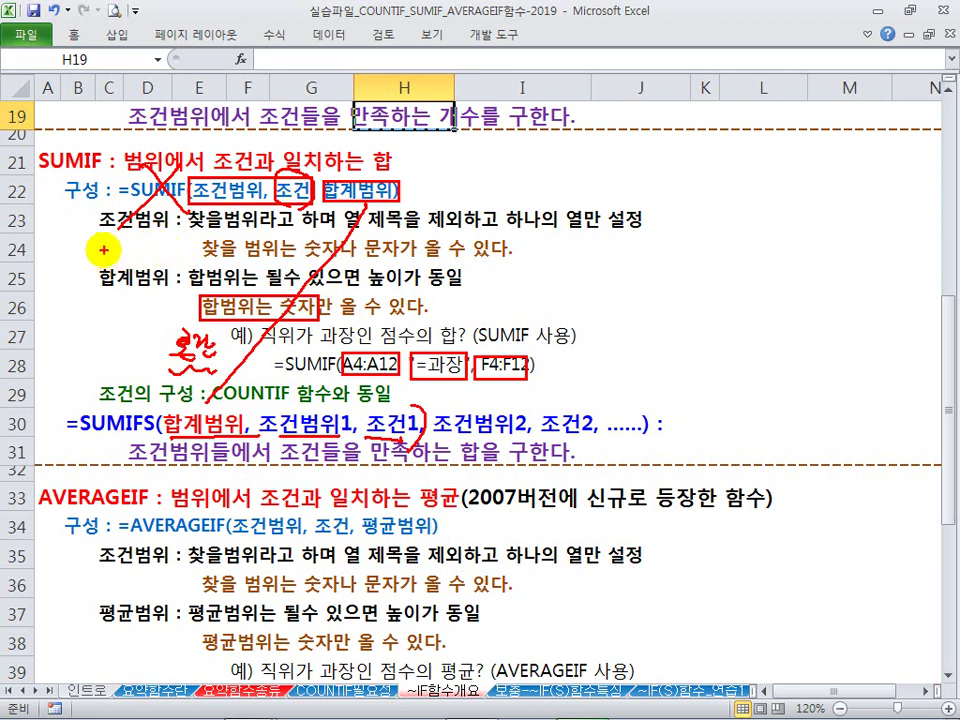
drag(110, 244, 107, 246)
drag(121, 241, 132, 241)
drag(127, 235, 137, 256)
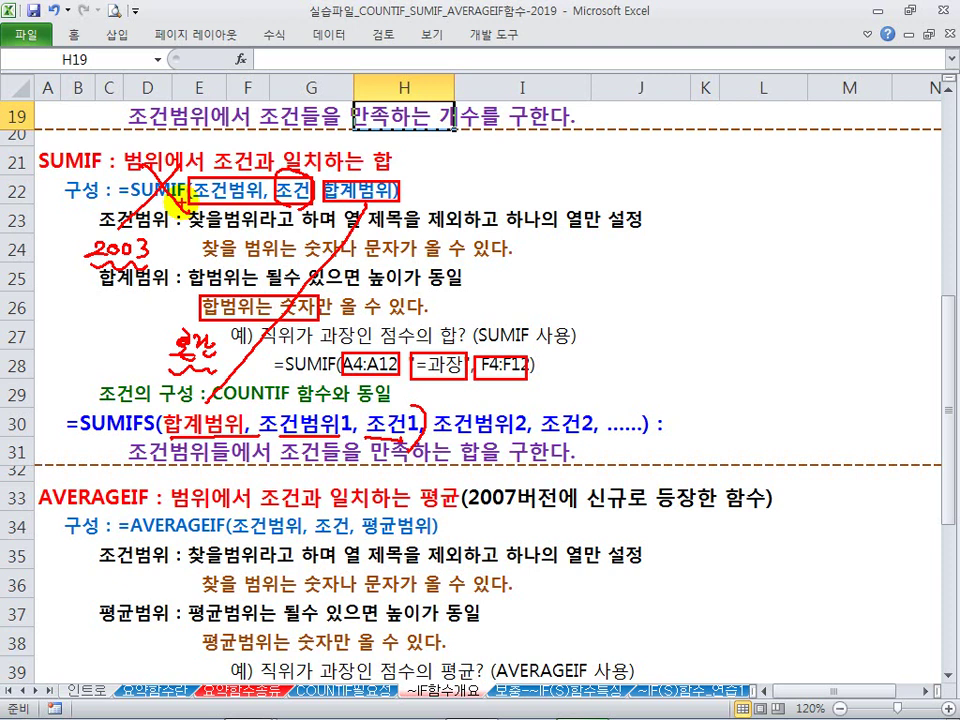
key(Escape)
Box 평균 in the AVERAGEIF syntax, 숫자 in its range note and 평균범위 in AVERAGEIFS, and underline 조건범위1 and 조건1
scroll(287, 392, down, 2)
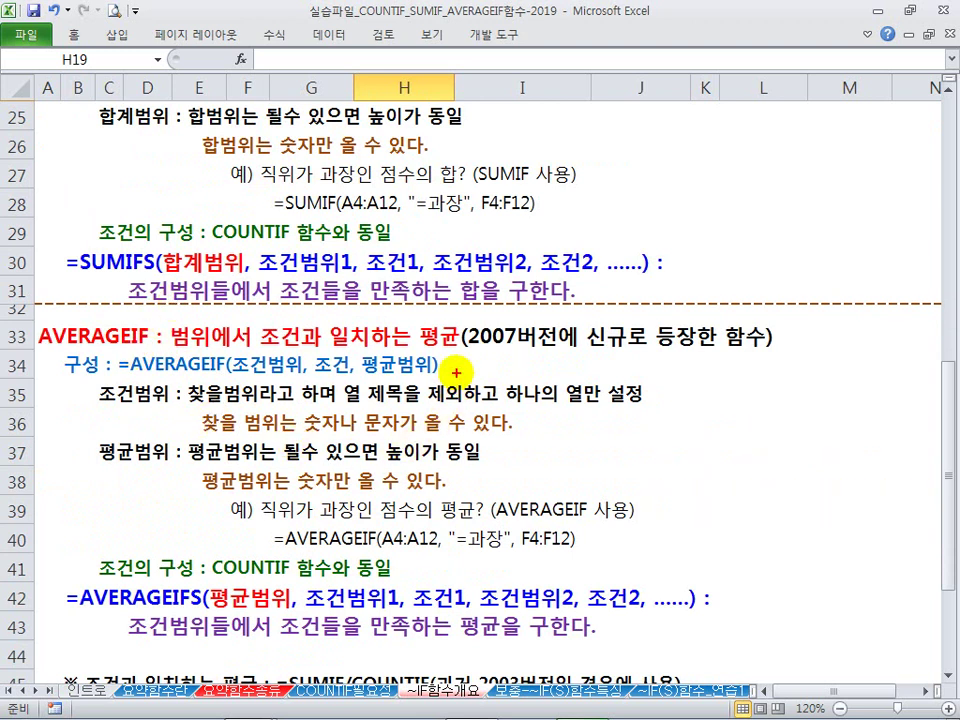
drag(361, 351, 395, 377)
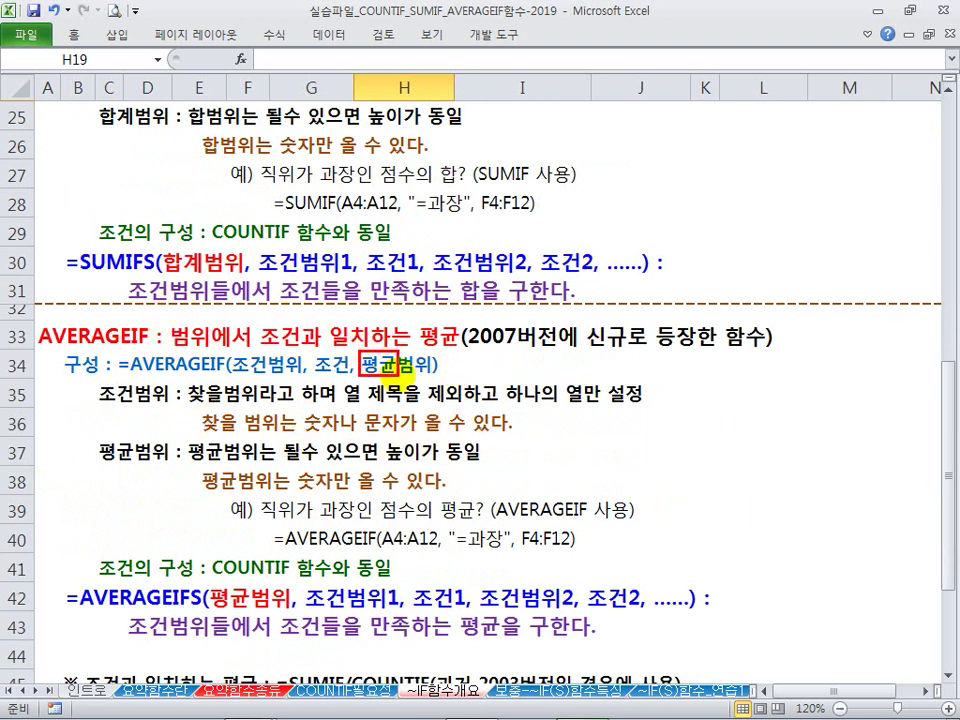
drag(291, 474, 333, 488)
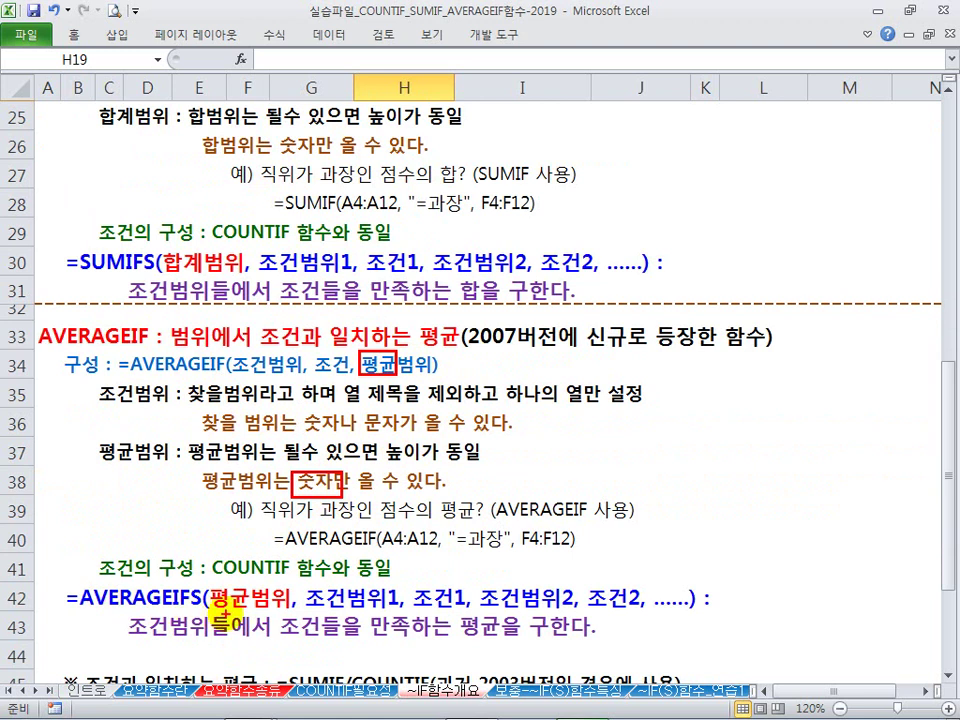
mouse_move(208, 580)
mouse_down()
mouse_move(283, 612)
mouse_move(462, 618)
mouse_up()
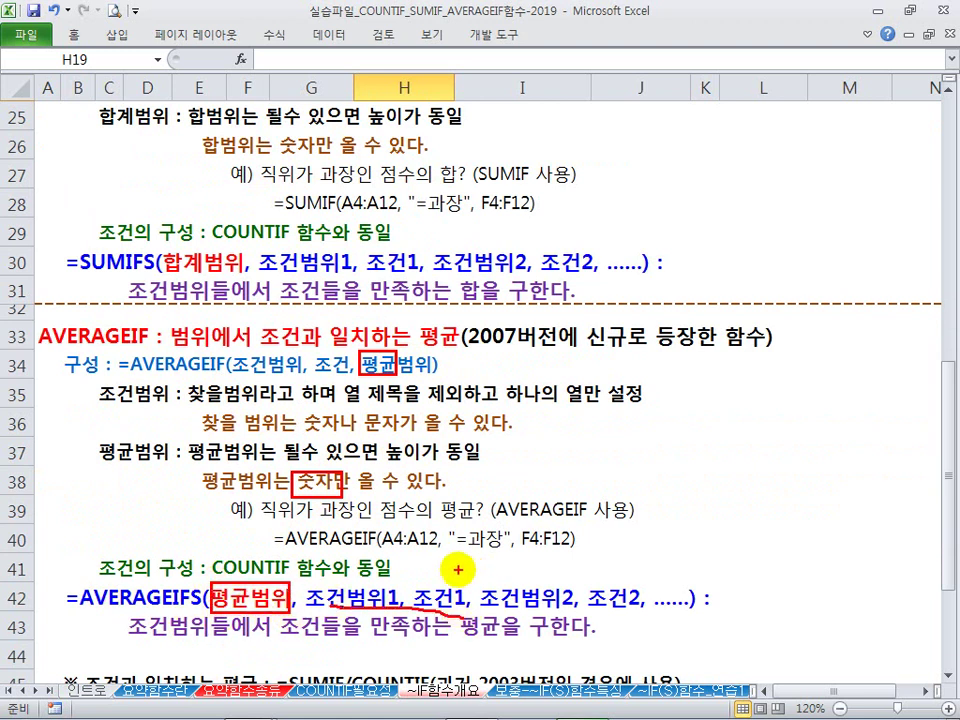
Mark a closing parenthesis after 조건1, connect the two 평균범위 arguments with a line, cross out AVERAGEIF, and clear the annotations
drag(457, 569, 435, 660)
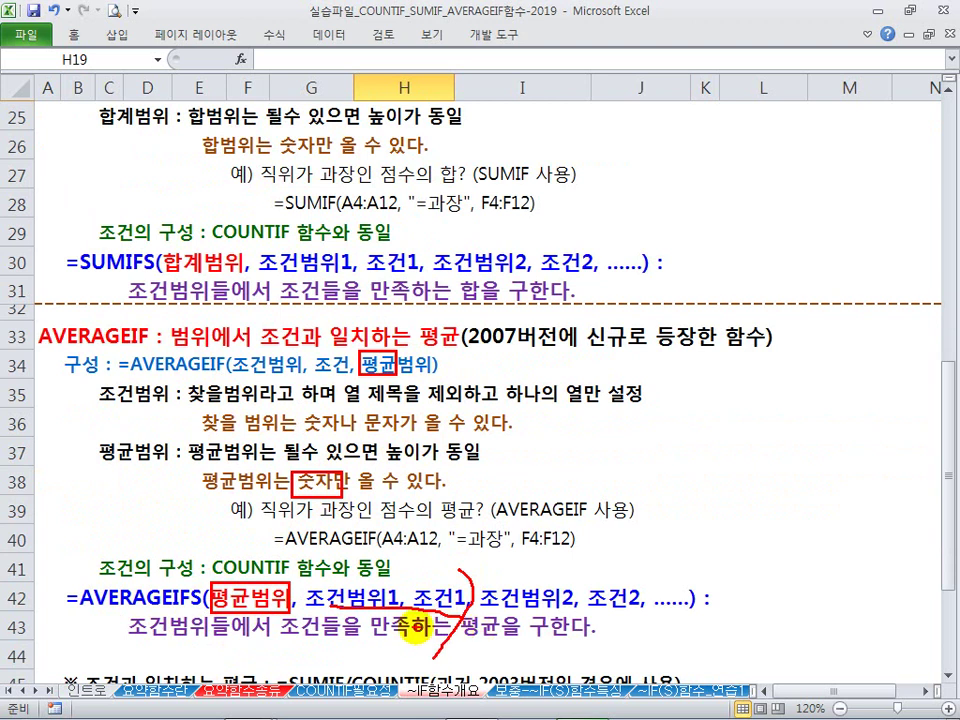
drag(364, 369, 233, 578)
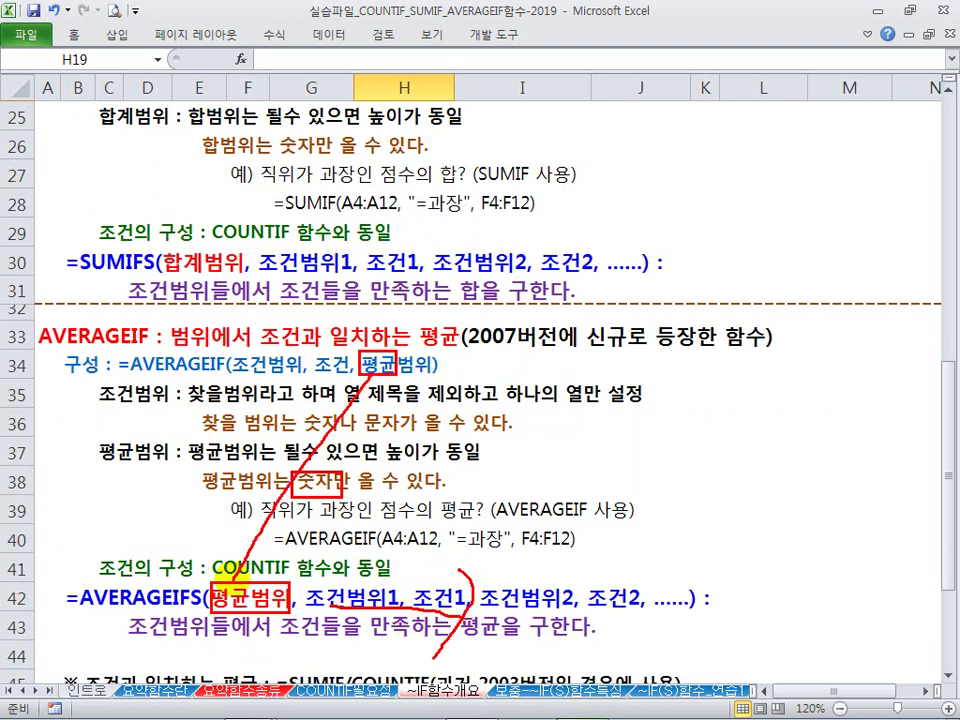
mouse_move(163, 369)
mouse_down()
mouse_move(140, 395)
mouse_move(157, 395)
mouse_up()
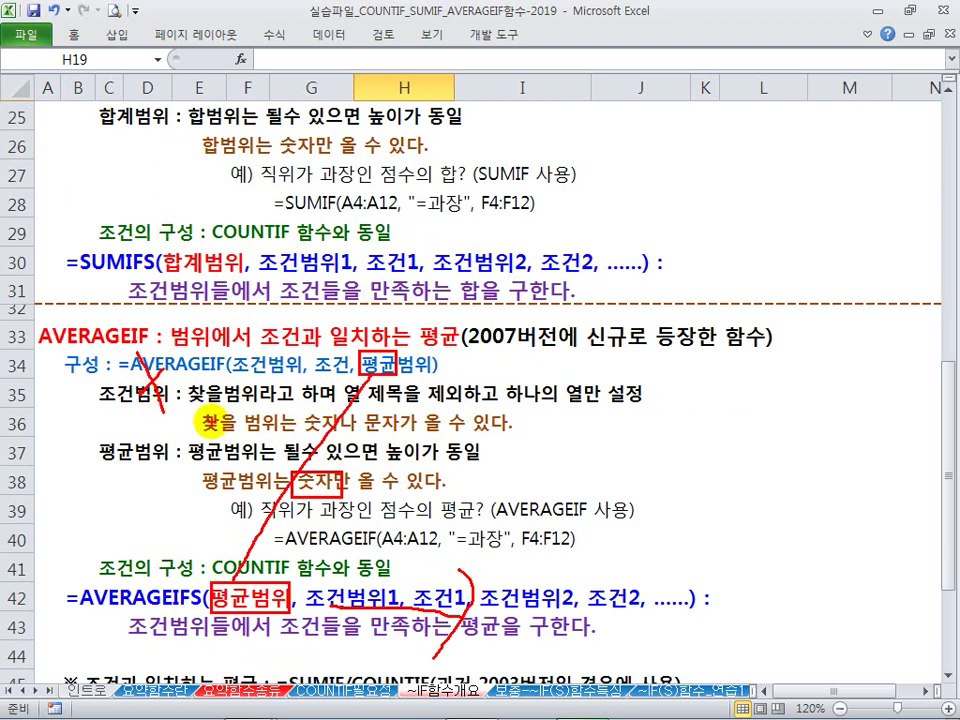
key(Escape)
Box SUMIF/COUNTIF and 2003버전 in the row 45 note on conditional averages, underline 일치, and clear the annotations
scroll(392, 477, down, 1)
scroll(387, 474, down, 1)
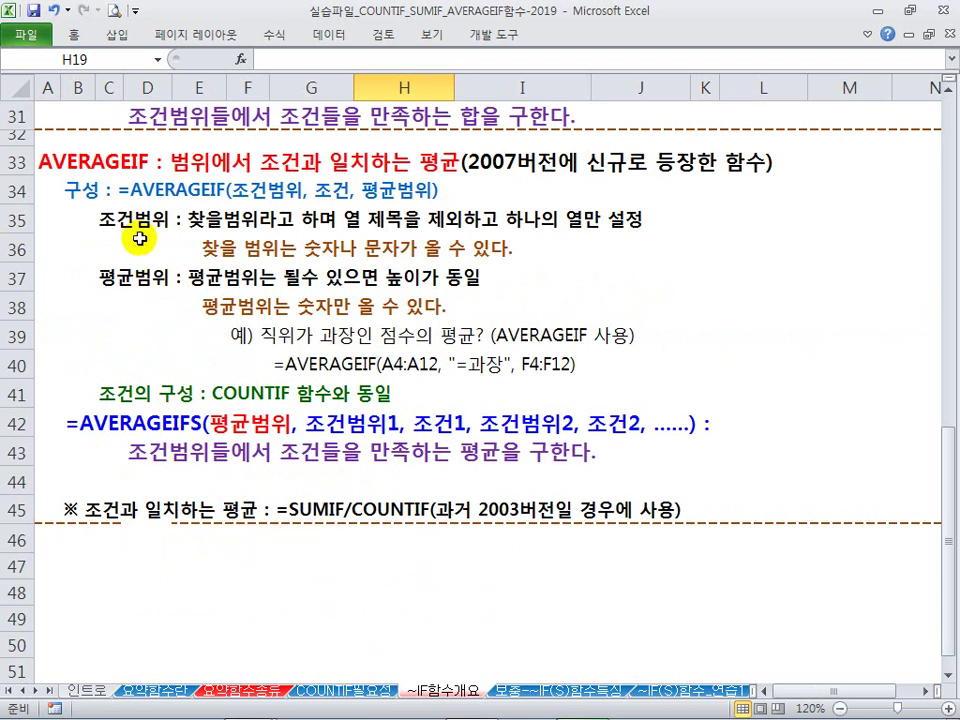
click(360, 557)
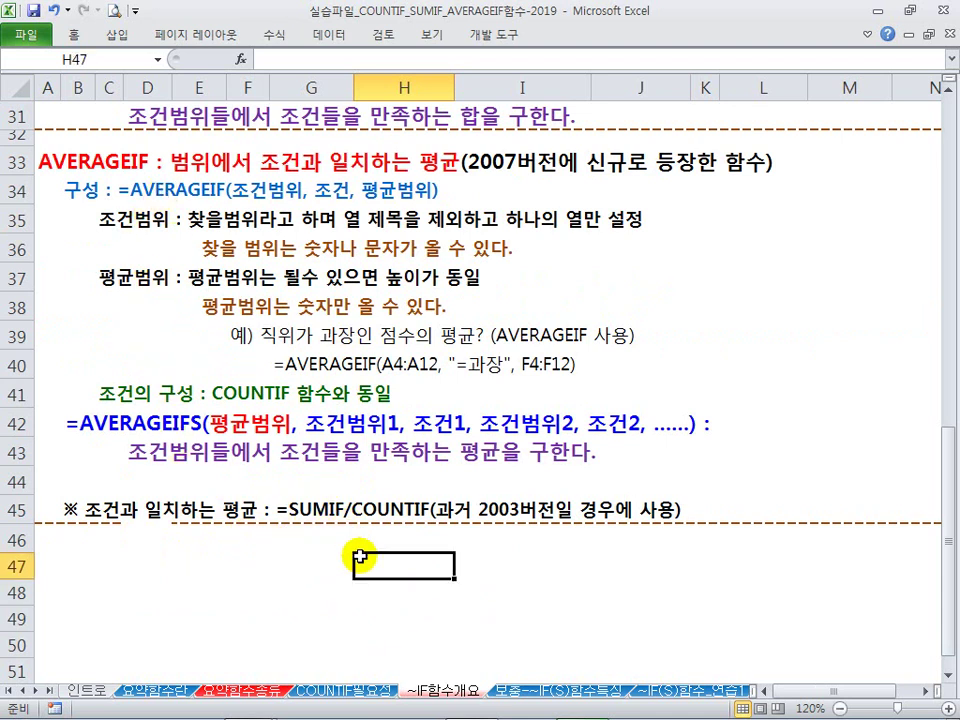
mouse_move(284, 493)
mouse_down()
mouse_move(386, 525)
mouse_move(561, 524)
mouse_up()
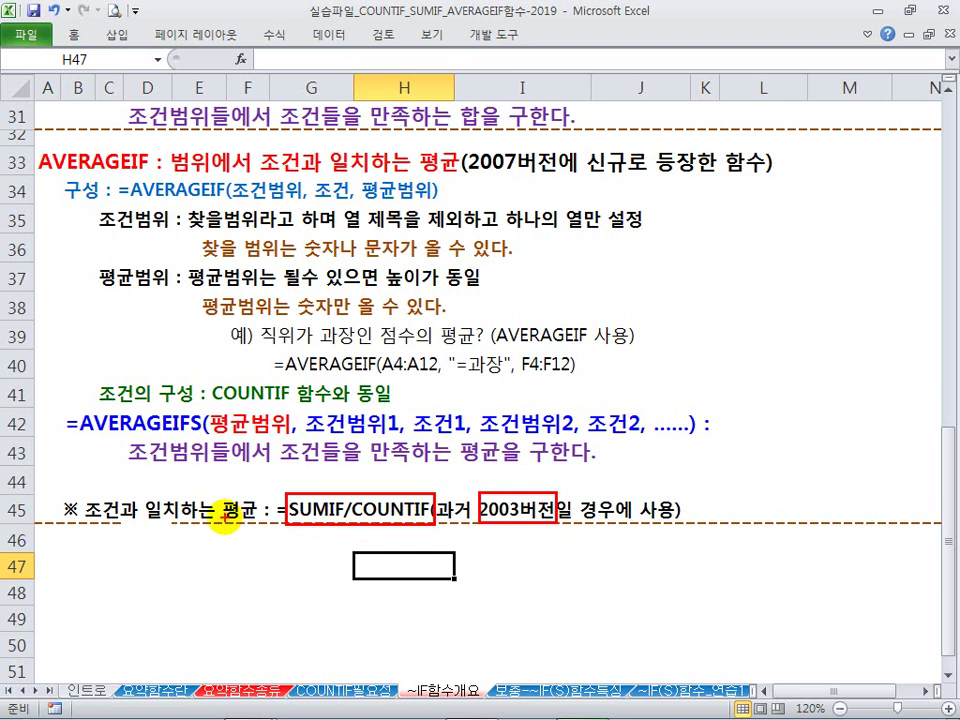
drag(133, 521, 175, 521)
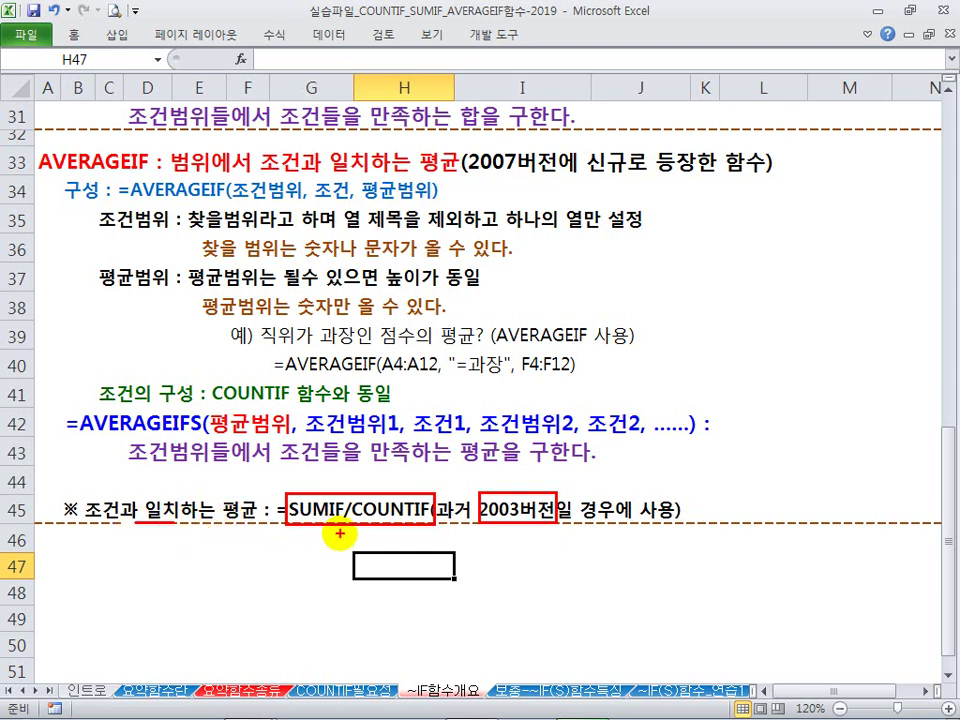
key(Escape)
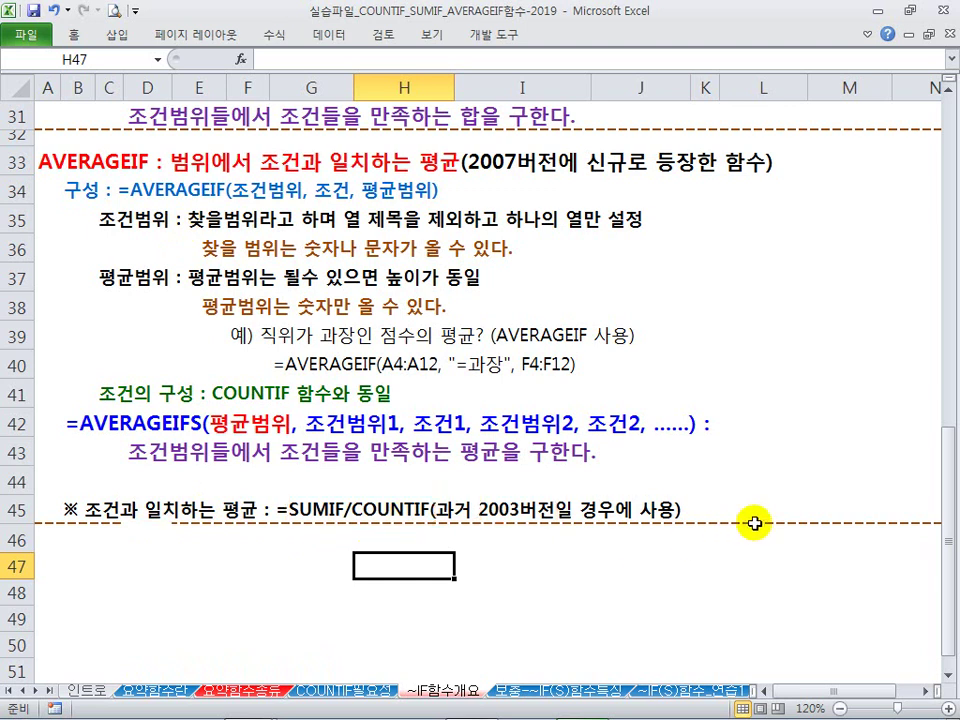
Review the function overview back up to the COUNTIF section and open the supplementary worksheet 보충-~IF(S)함수특징
click(754, 521)
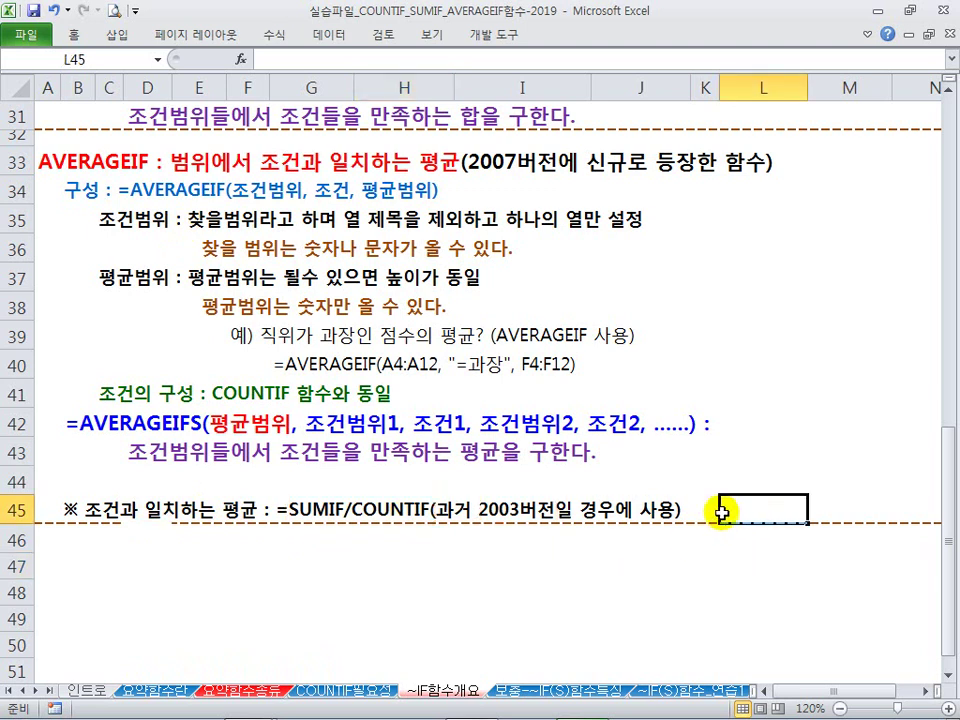
drag(720, 514, 168, 514)
click(345, 573)
scroll(495, 500, up, 2)
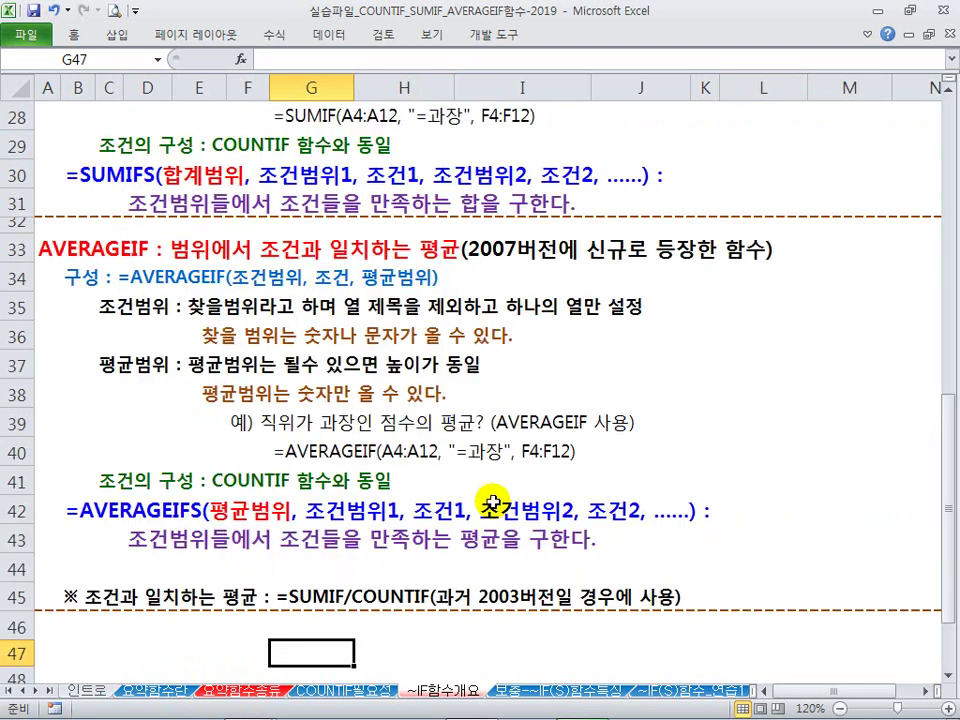
scroll(491, 494, up, 8)
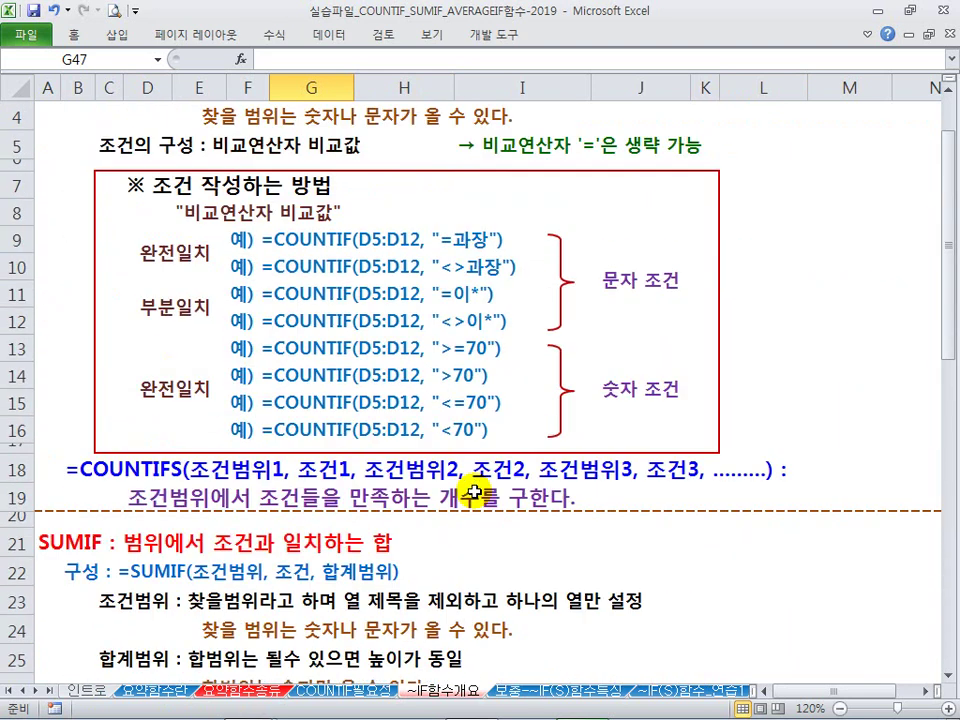
click(553, 689)
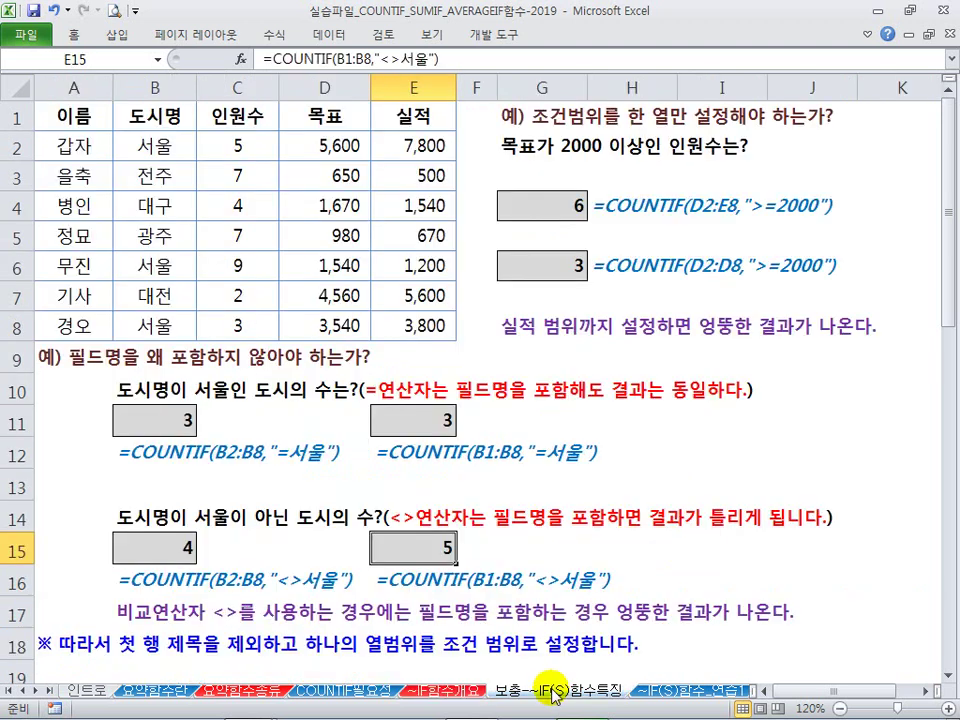
Replace 필드명 with 열 제목 in the A9 example question so it reads 예) 열 제목을 왜 포함하지 않아야 하는가?
click(525, 380)
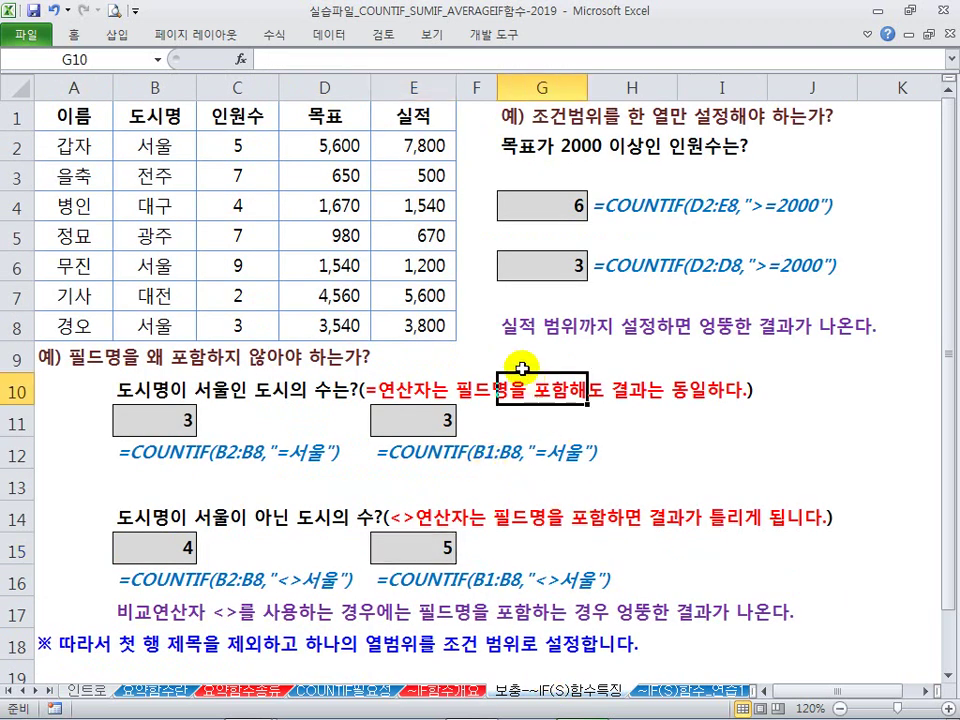
click(478, 360)
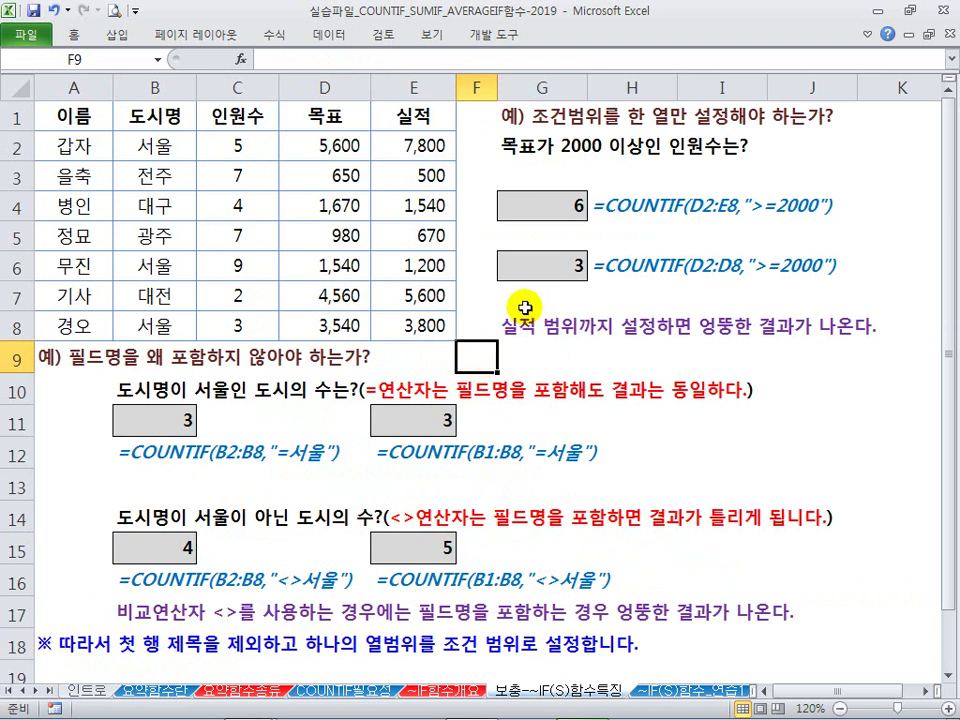
click(80, 358)
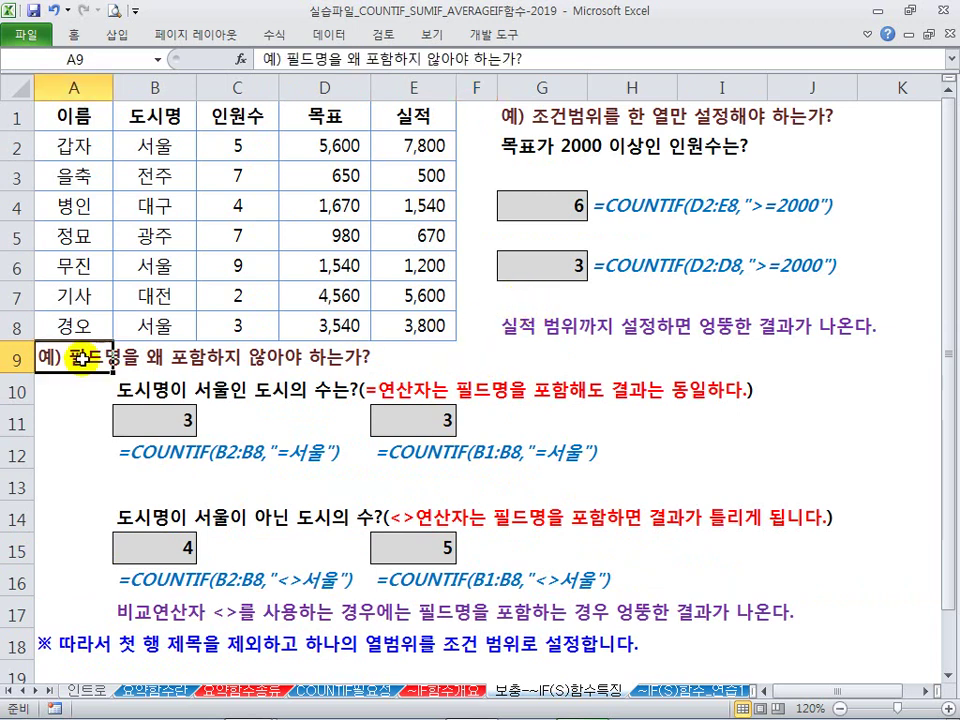
double_click(47, 360)
drag(67, 360, 107, 364)
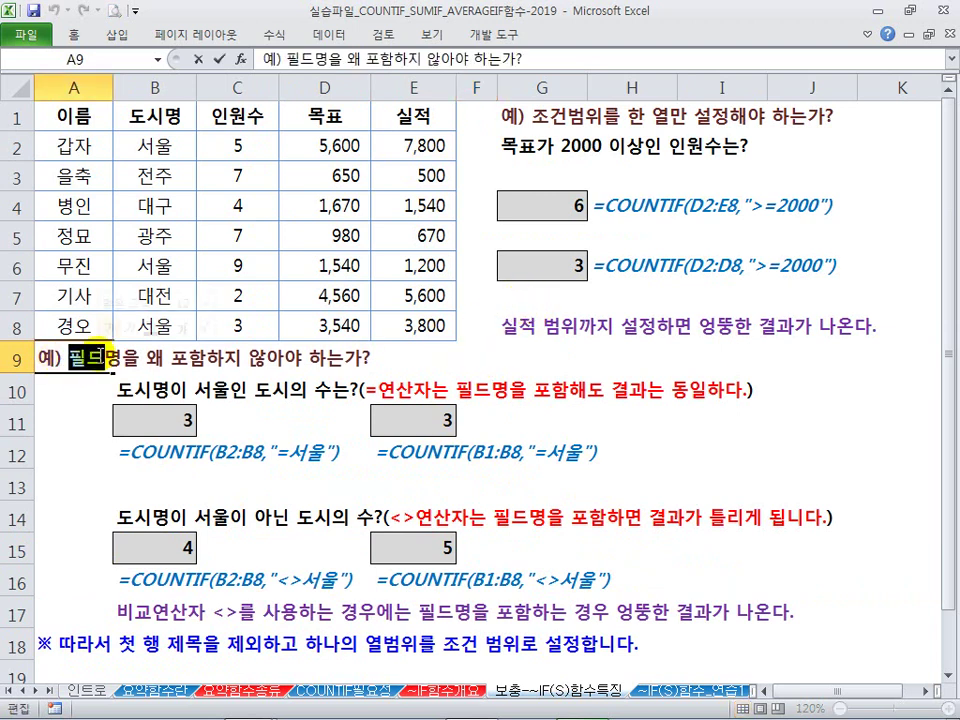
text(열)
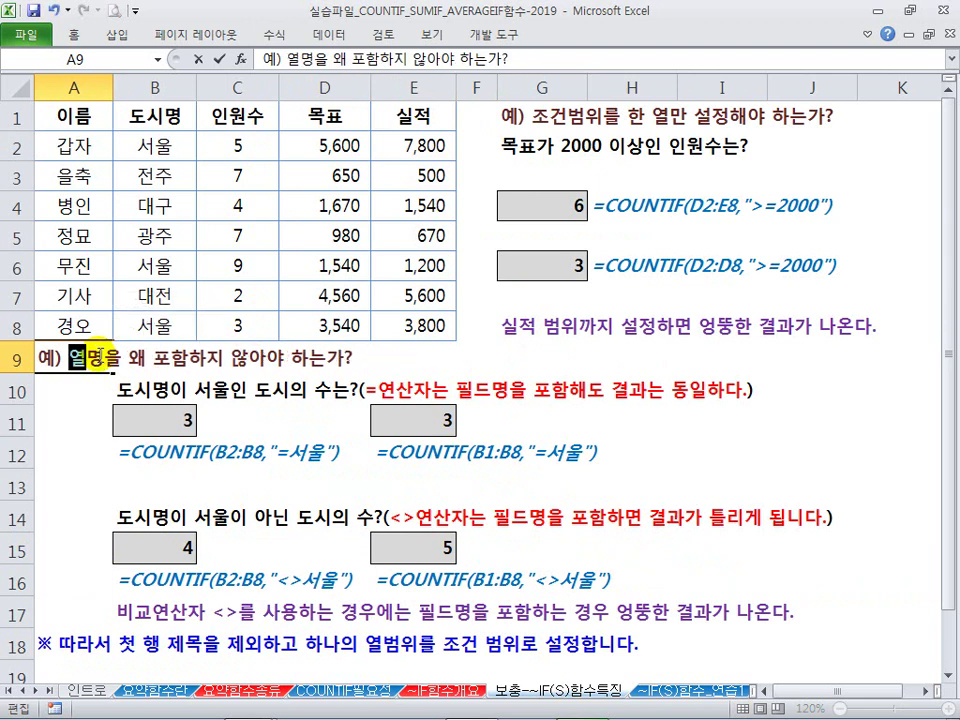
text(제목)
key(Delete)
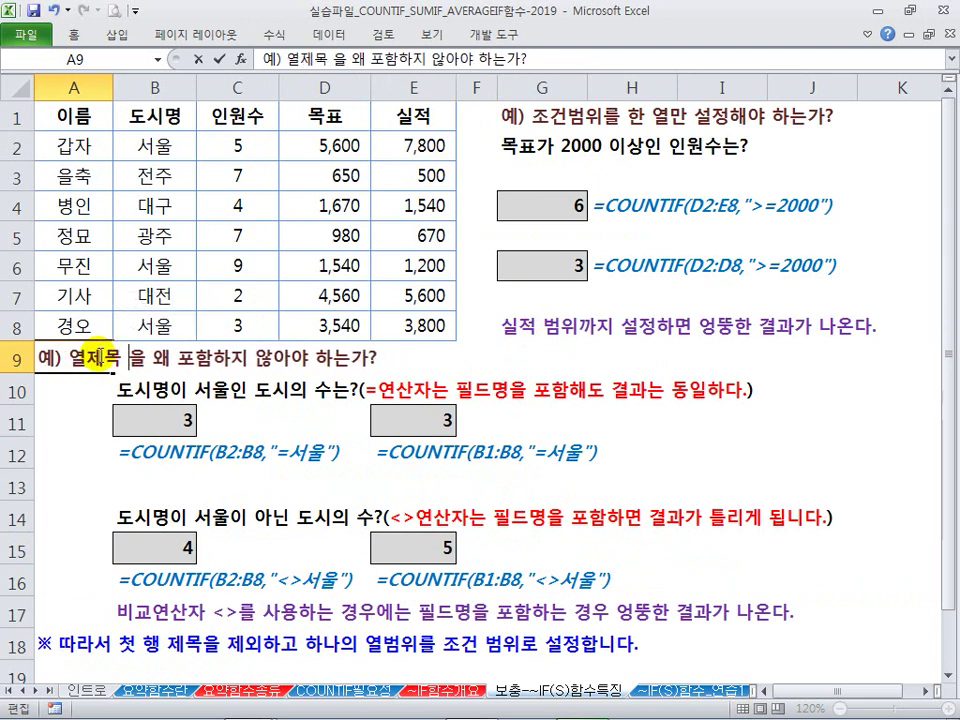
click(89, 357)
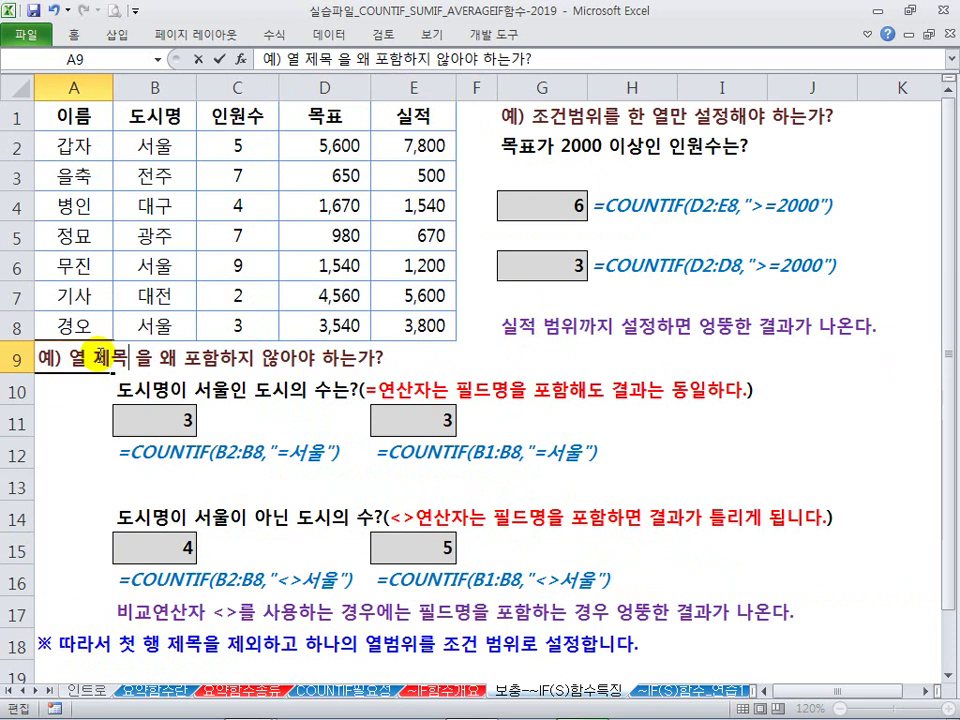
key(Right)
key(Right)
key(Delete)
key(Return)
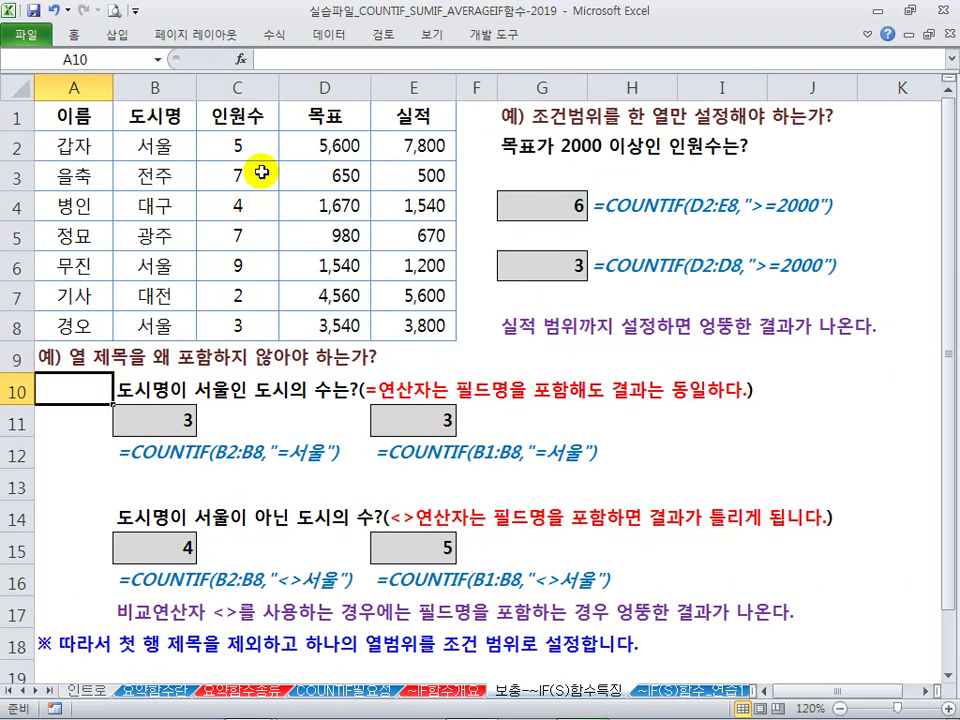
Point out the column header and the city range B2:B8, and compare the ranges in the "=서울" COUNTIF formulas of E11 and B11
click(251, 140)
click(246, 118)
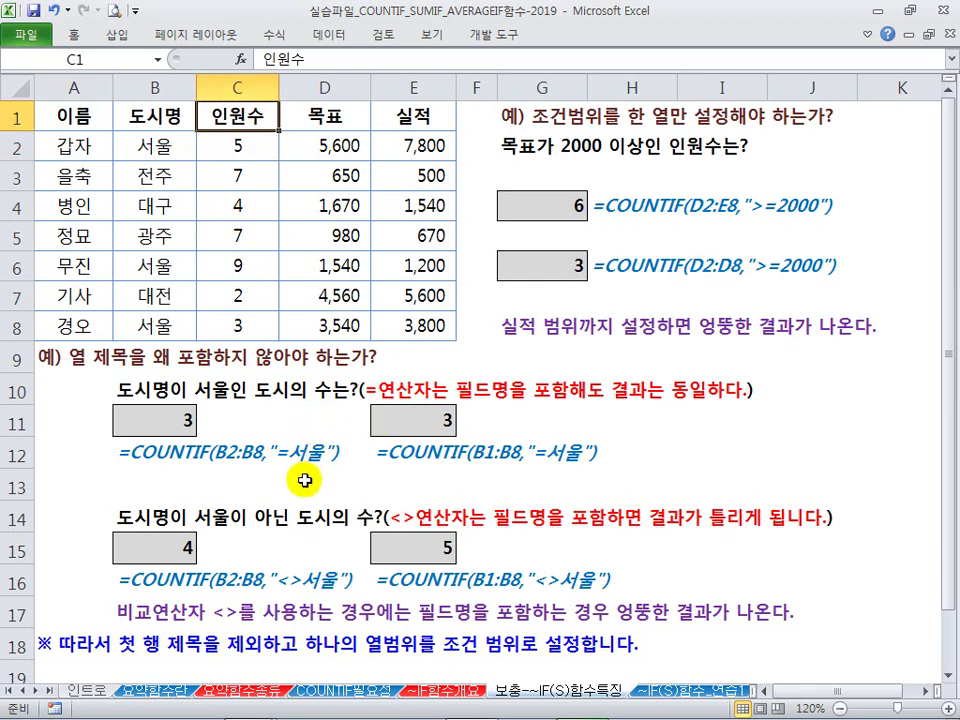
drag(138, 146, 163, 320)
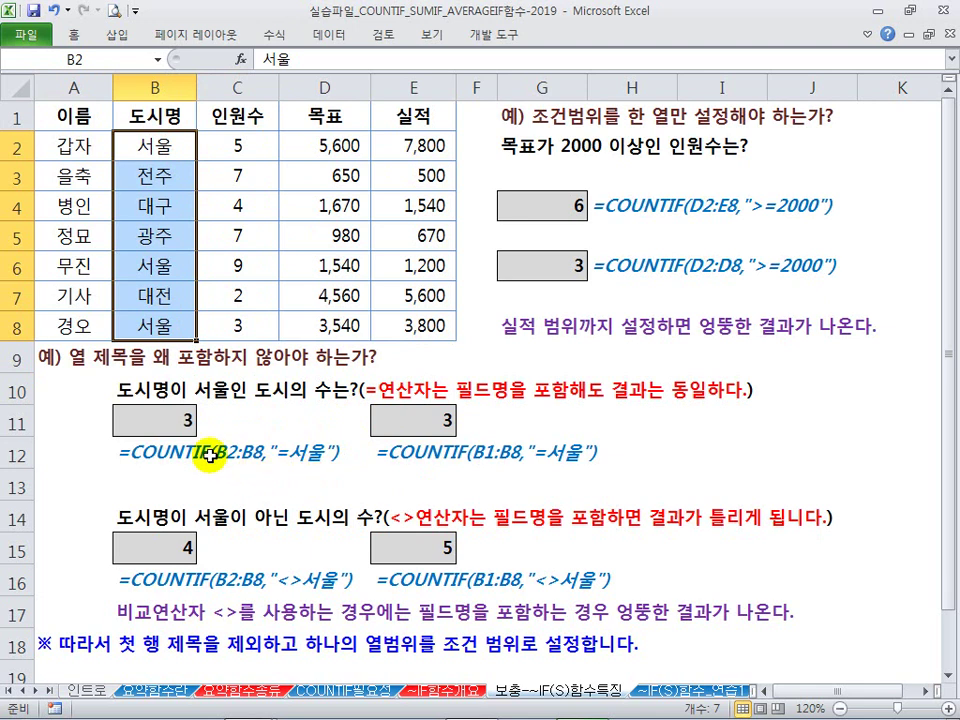
double_click(441, 424)
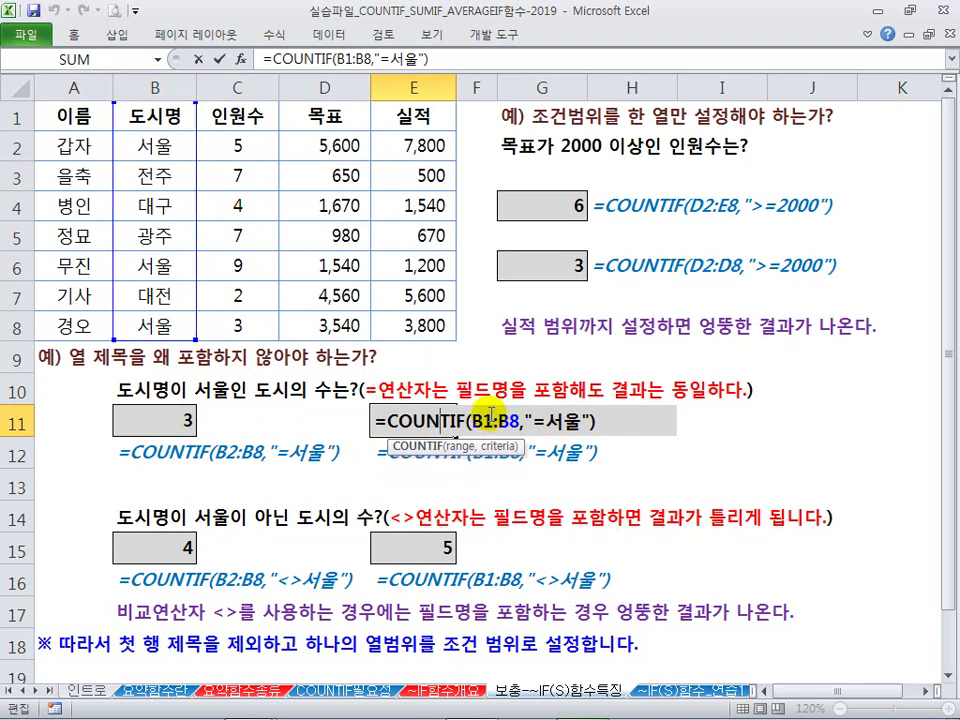
click(180, 420)
double_click(180, 420)
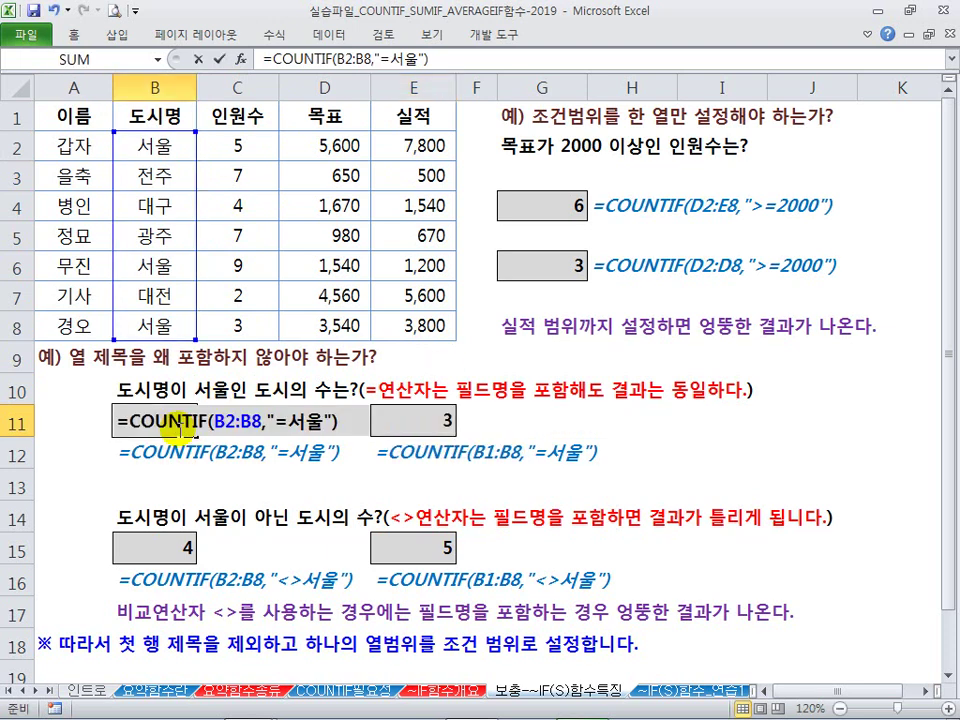
click(357, 420)
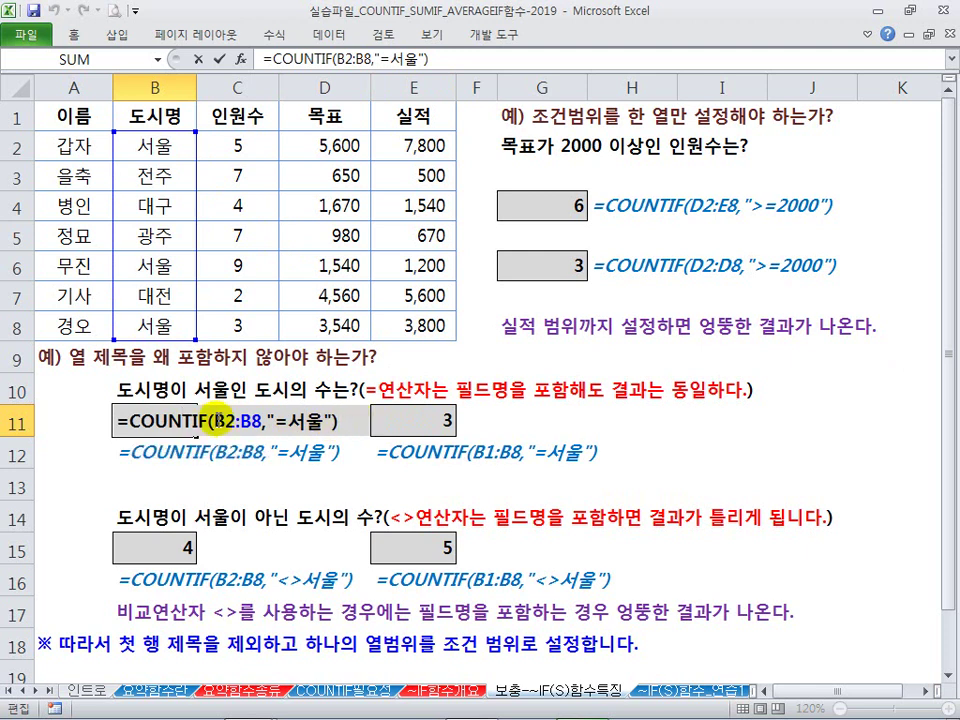
key(Escape)
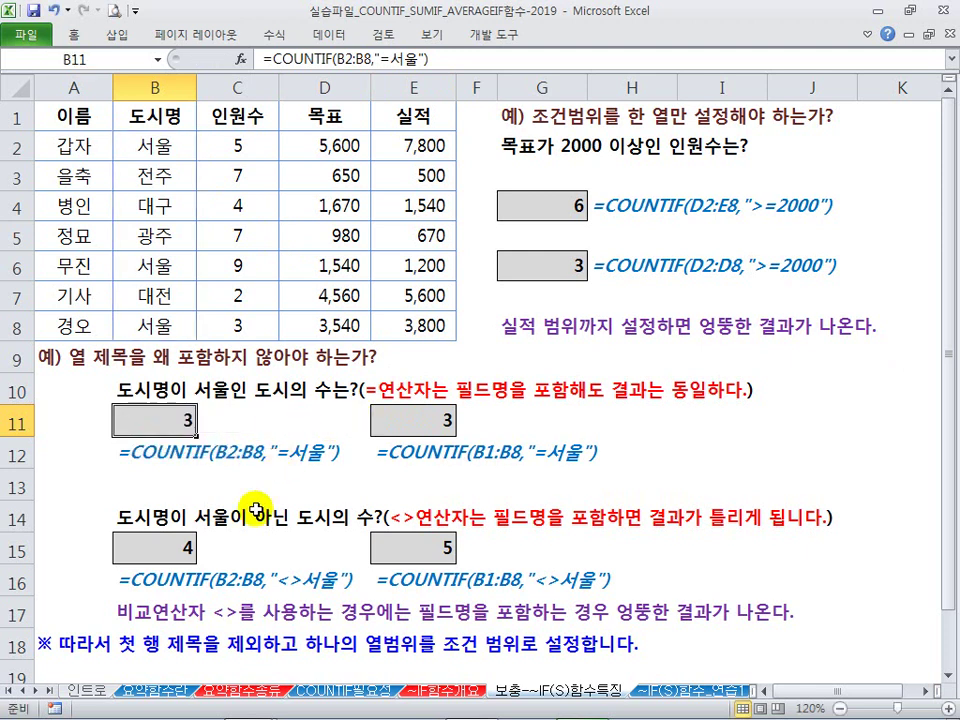
Show the "<>서울" COUNTIF formula in B15, circle the 도시명 header, and draw marks beside the header and the city names
click(186, 549)
double_click(186, 549)
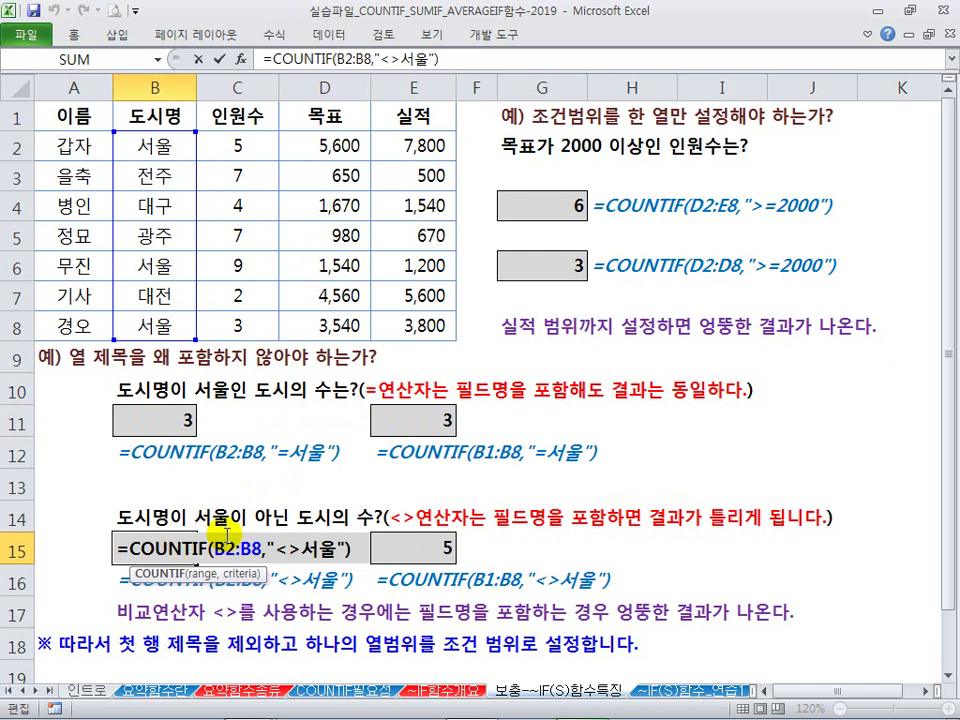
drag(302, 549, 278, 549)
click(284, 550)
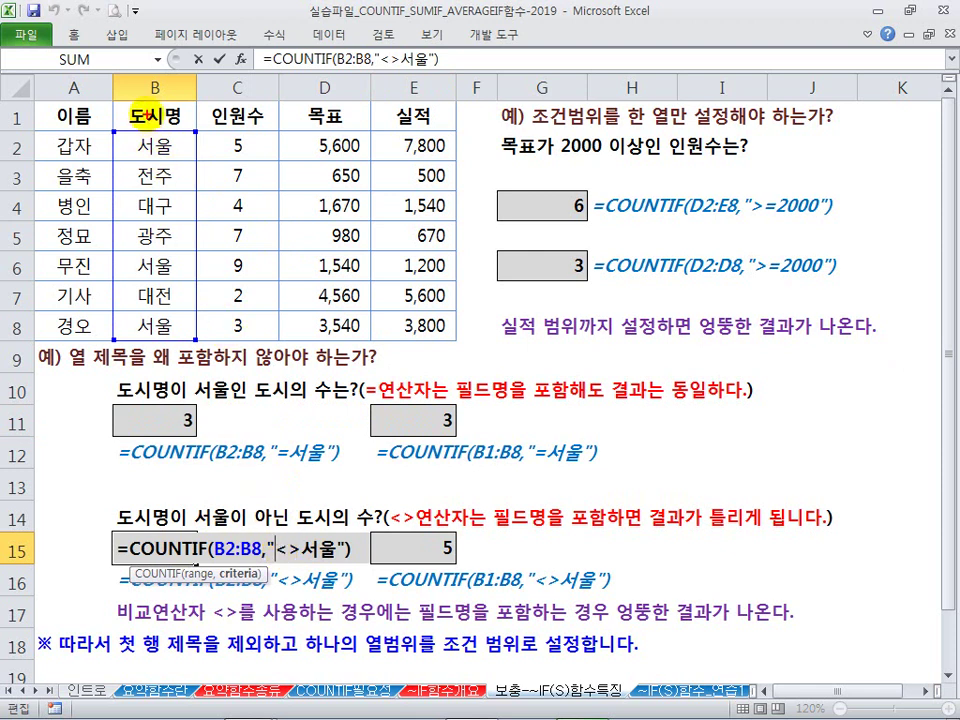
drag(130, 105, 192, 125)
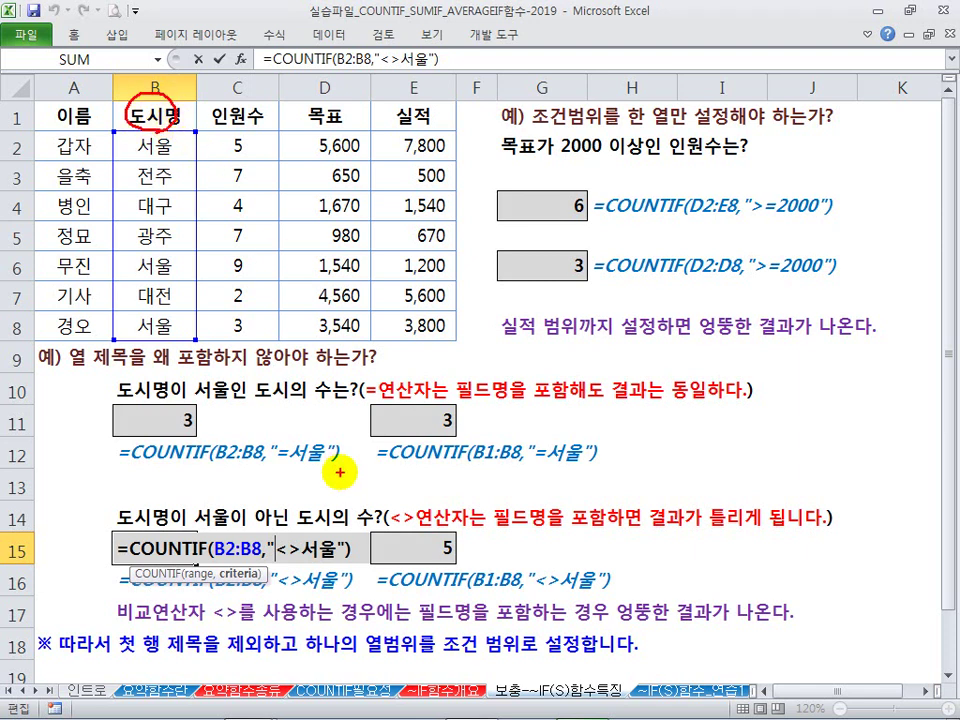
mouse_move(212, 113)
mouse_down()
mouse_move(197, 128)
mouse_move(182, 292)
mouse_up()
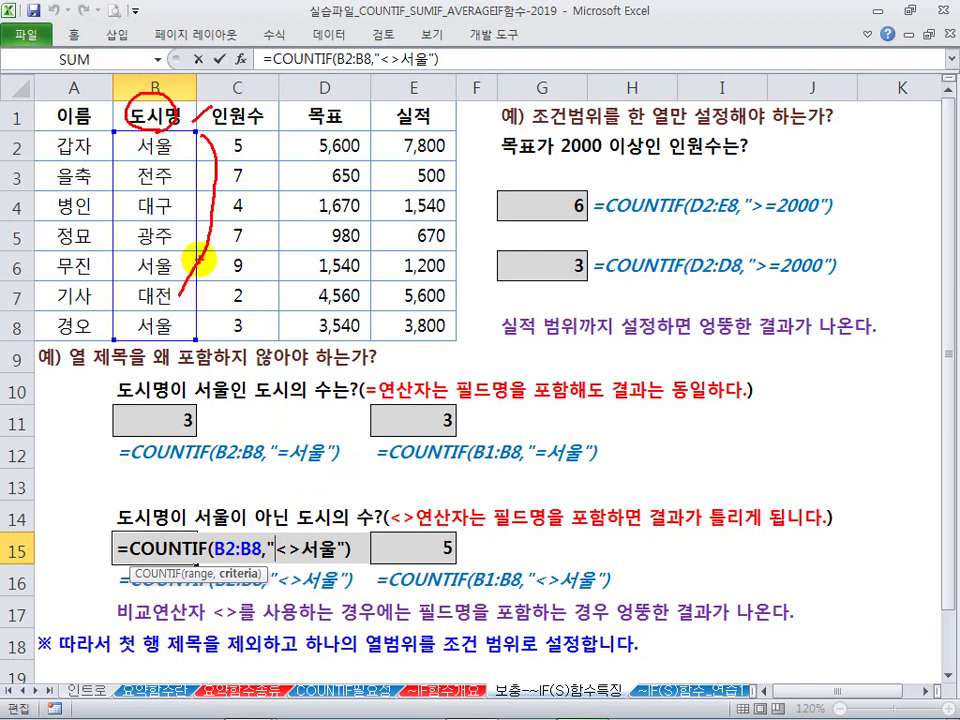
Examine the COUNTIF formula in E15, whose range B1:B8 includes the column title
key(Escape)
key(ctrl+Return)
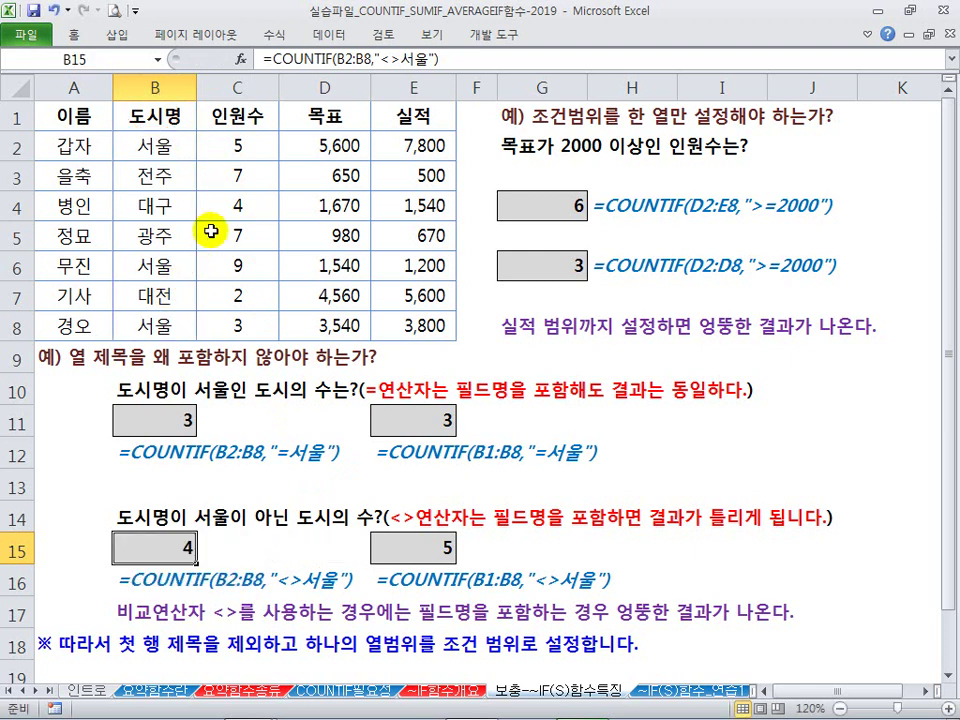
double_click(425, 537)
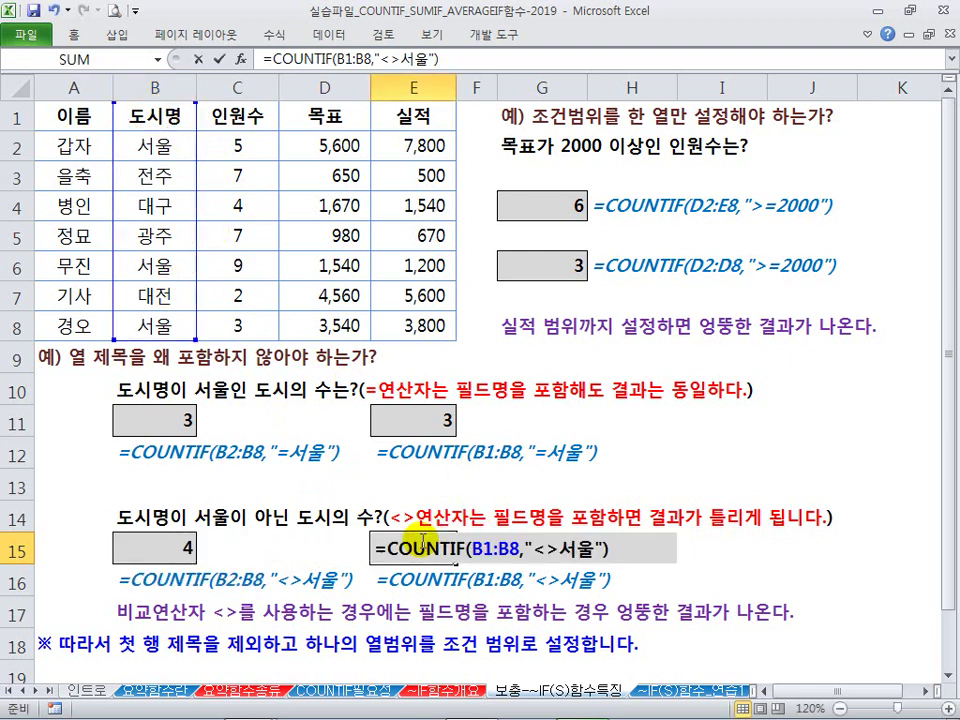
click(364, 547)
click(391, 551)
double_click(391, 551)
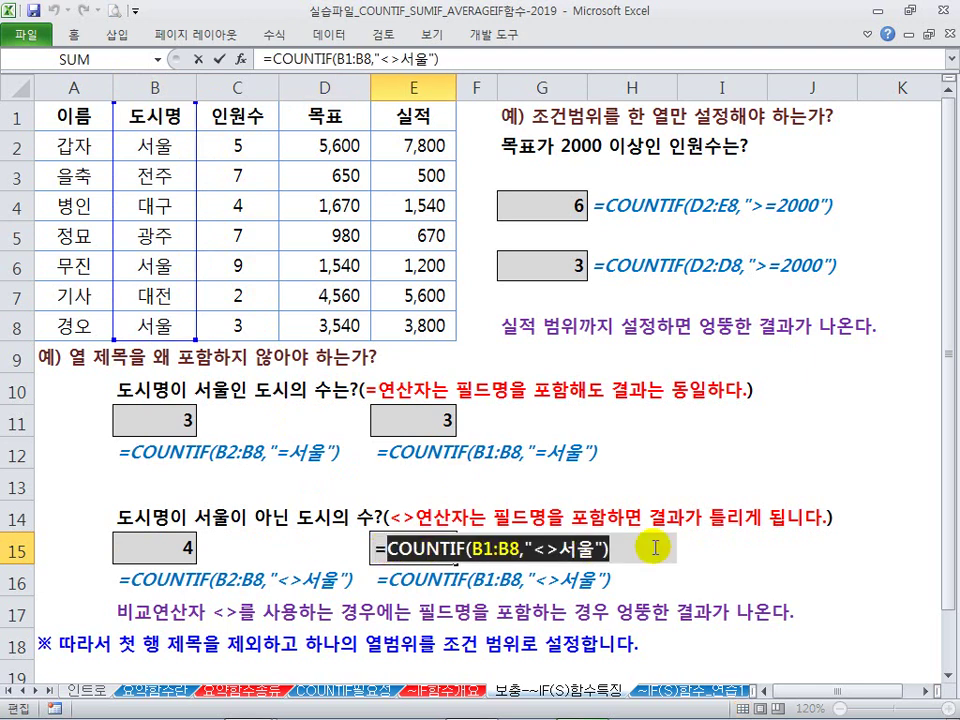
key(ctrl+Return)
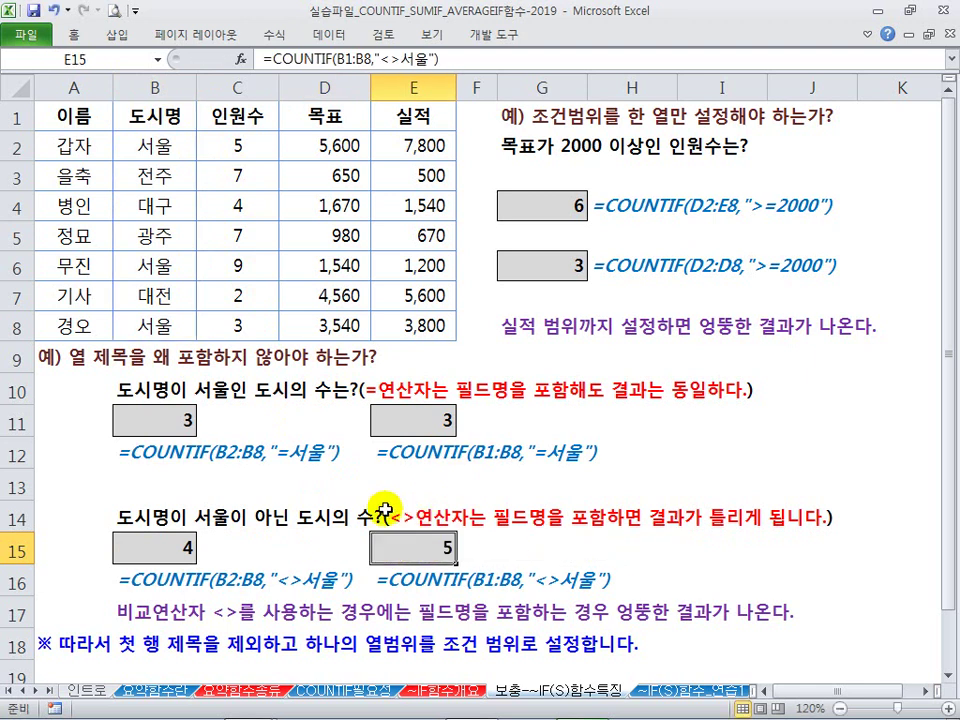
Replace the word 필드명 with 열 제목 in the question text in B10
click(160, 393)
double_click(160, 393)
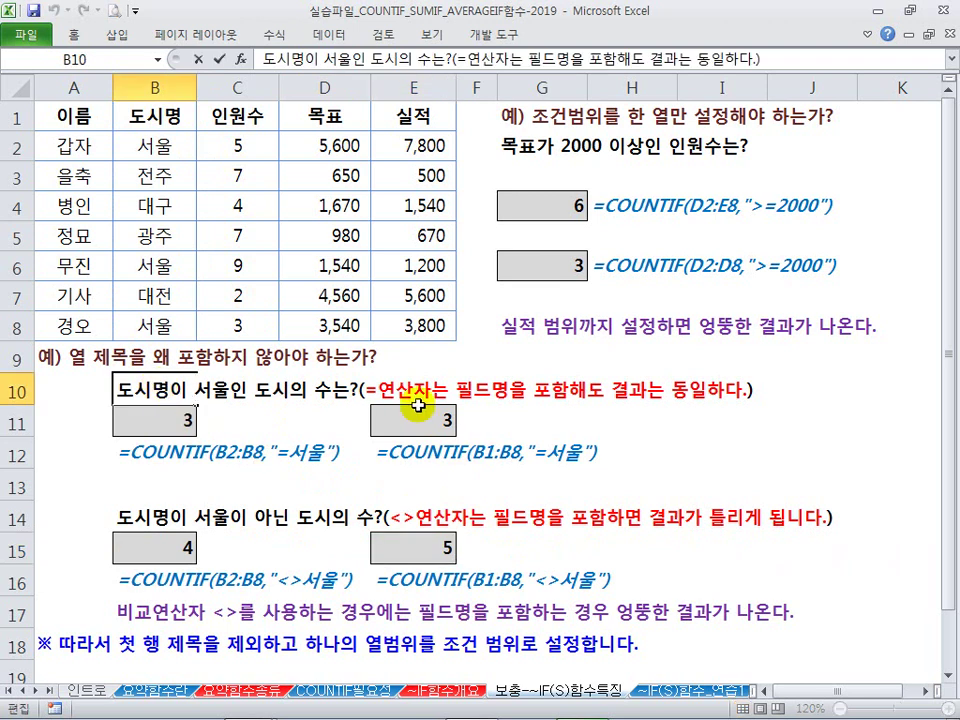
drag(457, 393, 503, 399)
text(열제 모)
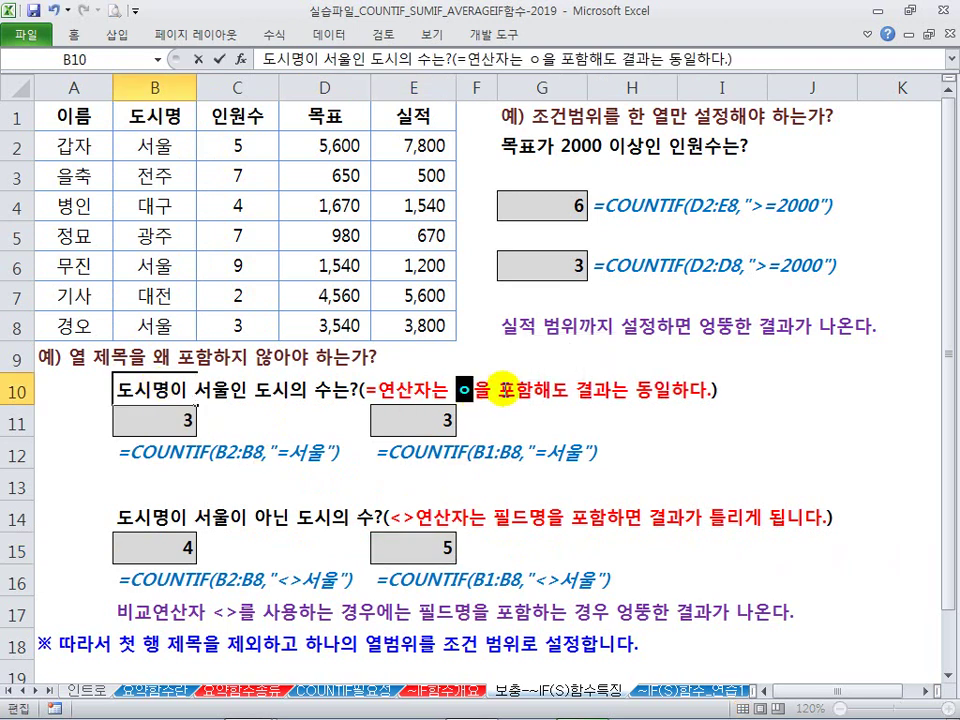
key(BackSpace)
key(BackSpace)
key(BackSpace)
text(제모ㅜ)
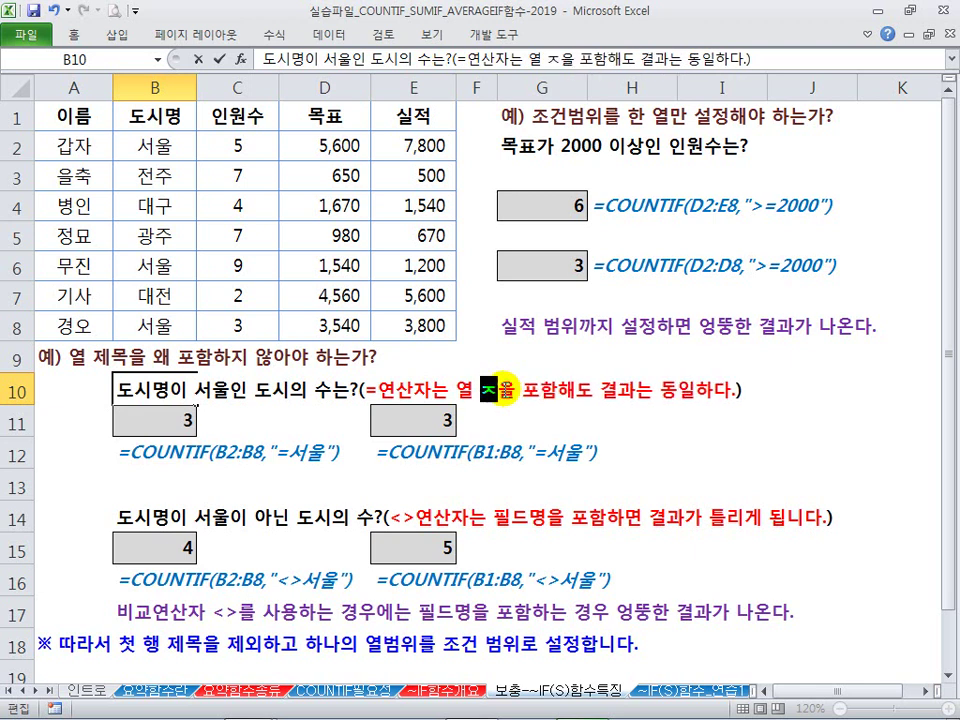
key(BackSpace)
key(BackSpace)
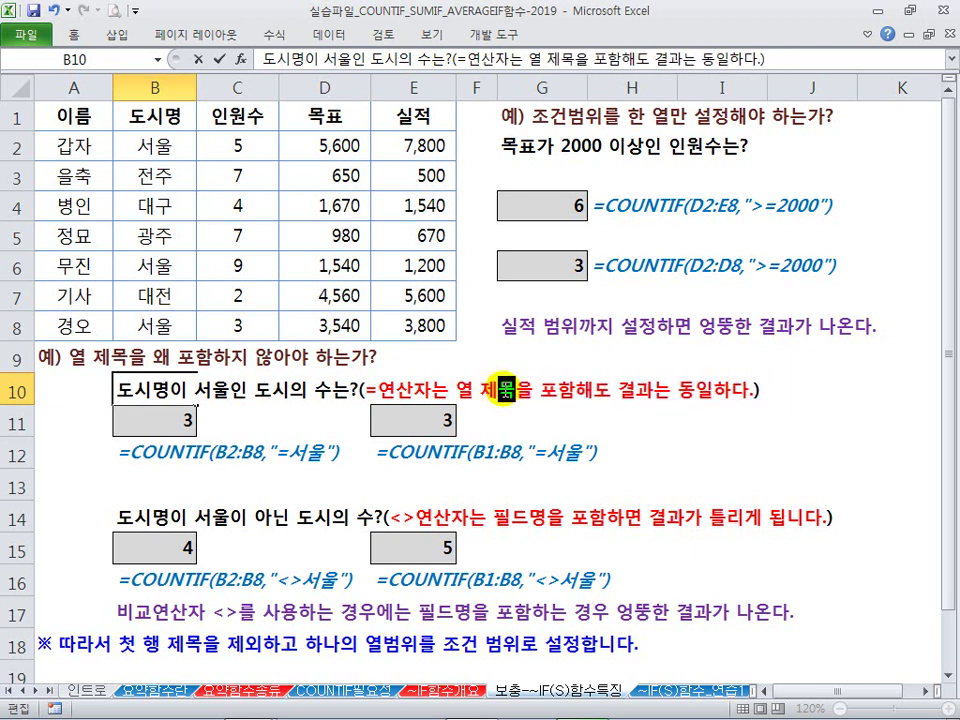
key(Return)
Replace the word 필드명 with 열 제목 in the question text in B14
key(Down)
key(Down)
key(Down)
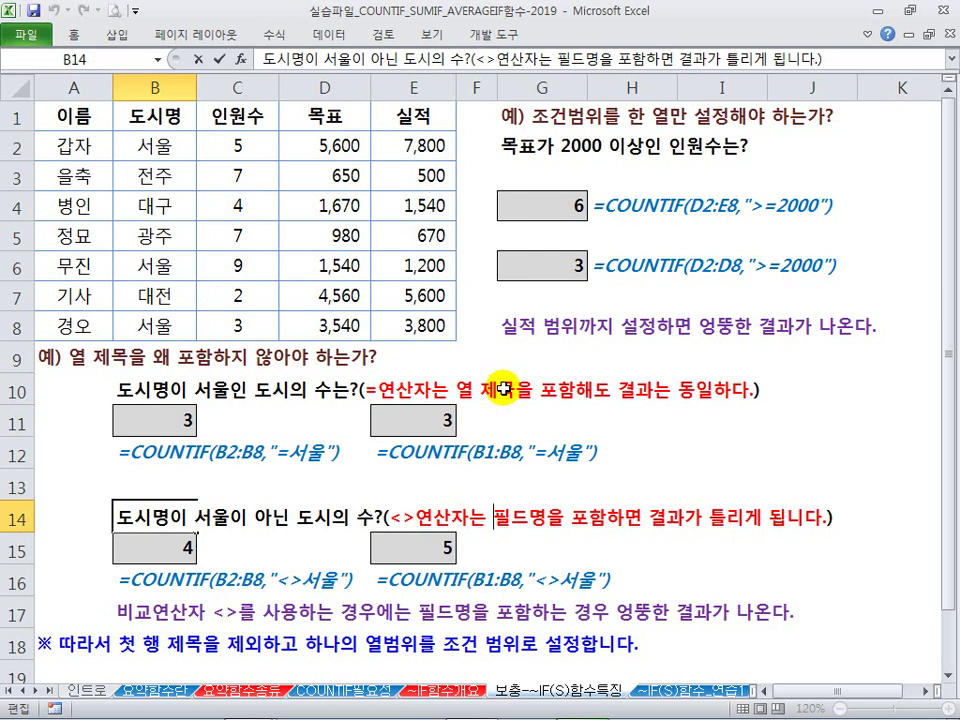
text(열 제고)
key(BackSpace)
key(BackSpace)
text(ㅁ)
key(Delete)
key(Delete)
key(Delete)
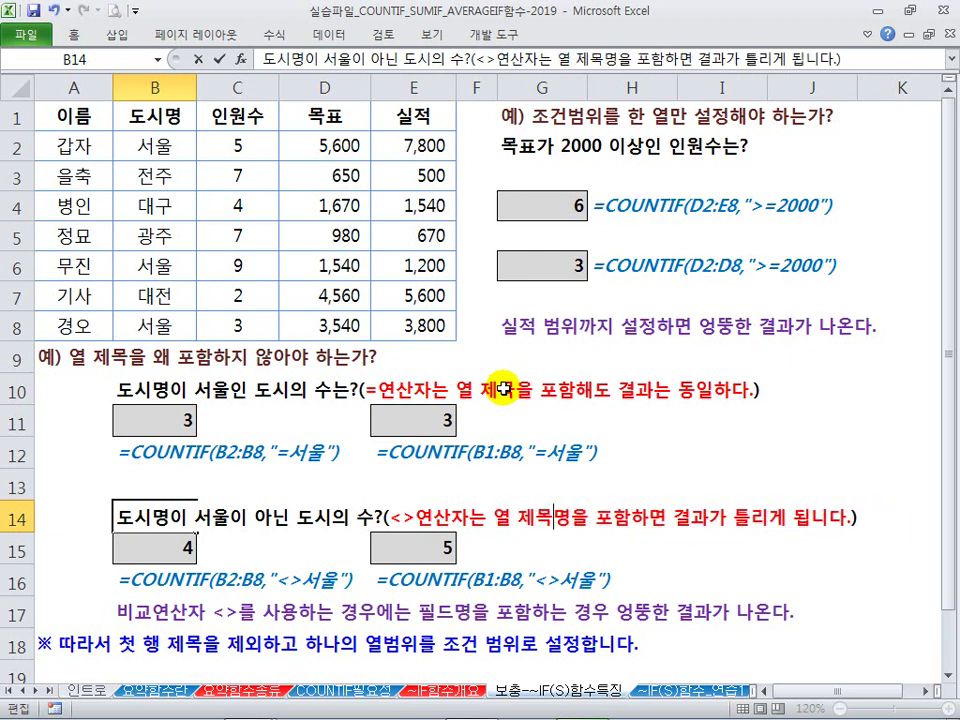
key(Return)
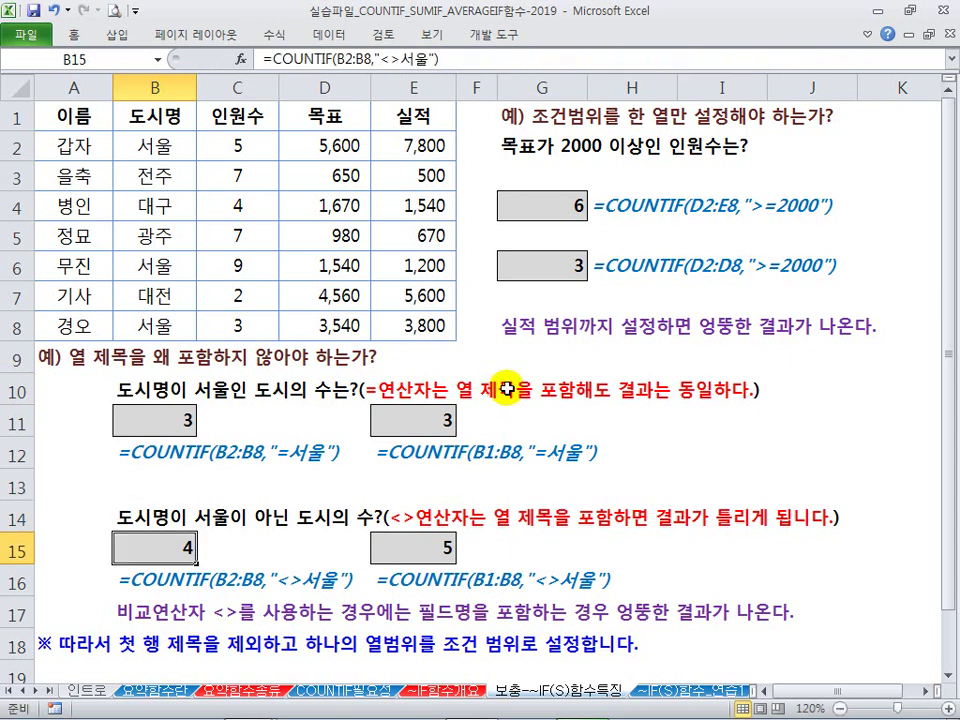
Move the question text 목표가 2000 이상인 인원수는? from G2 to H2
click(692, 315)
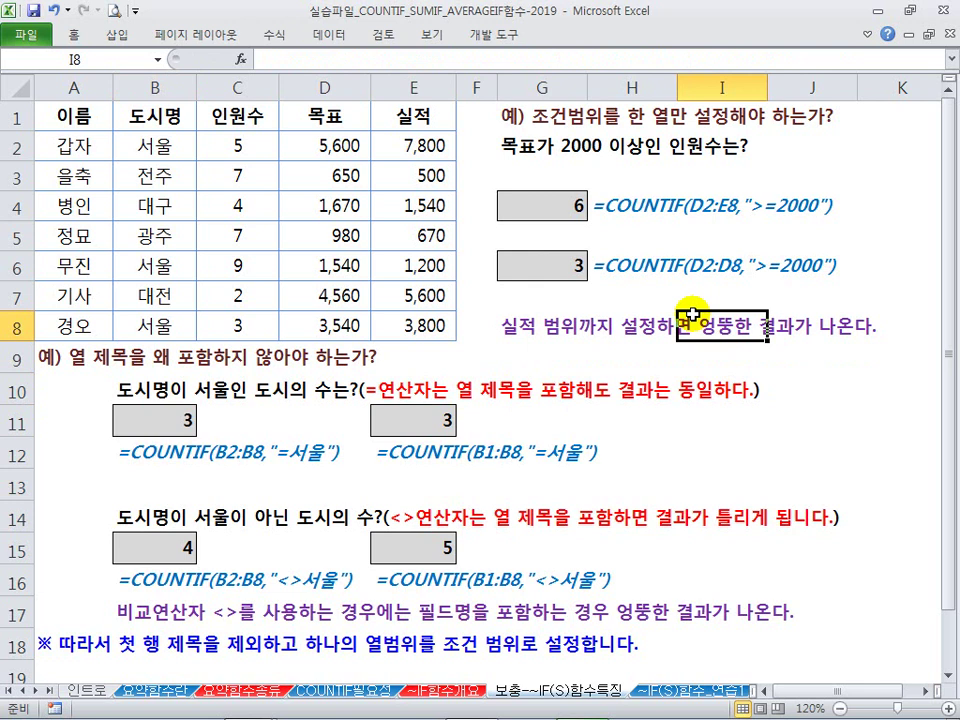
click(530, 160)
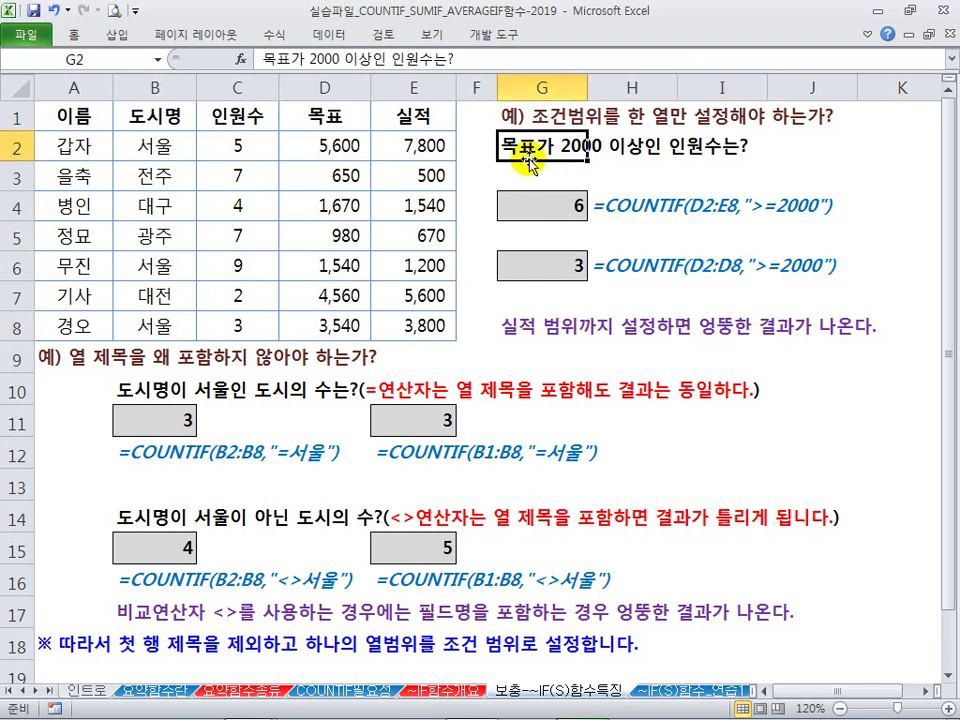
drag(531, 161, 614, 155)
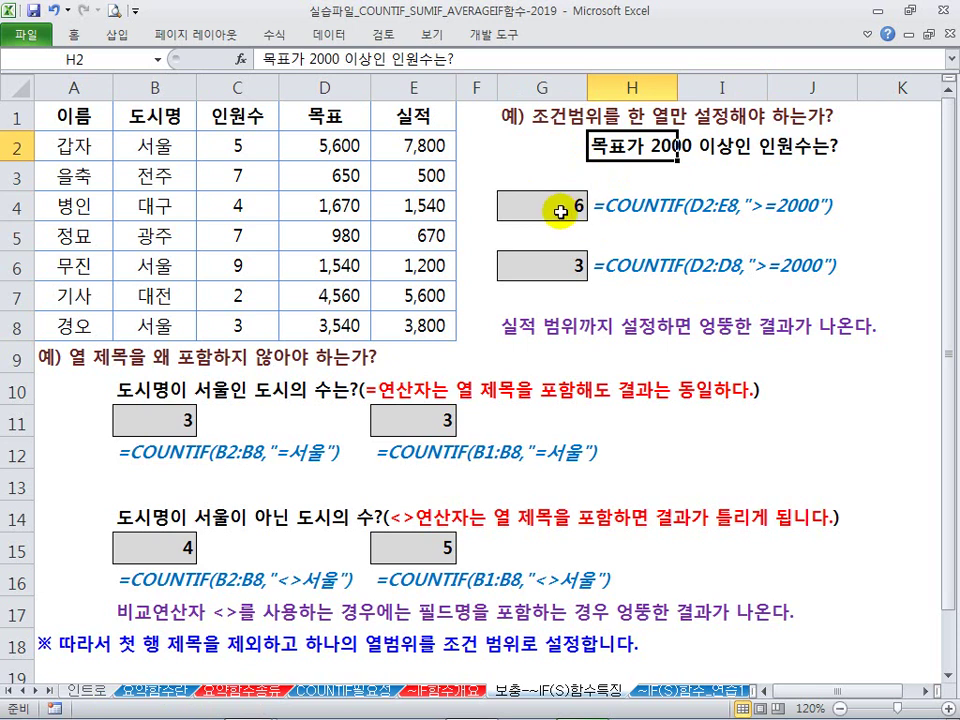
Try counting the values in D2:E8 that meet ">=2000" with a COUNTIF formula in G3
click(553, 177)
text(=)
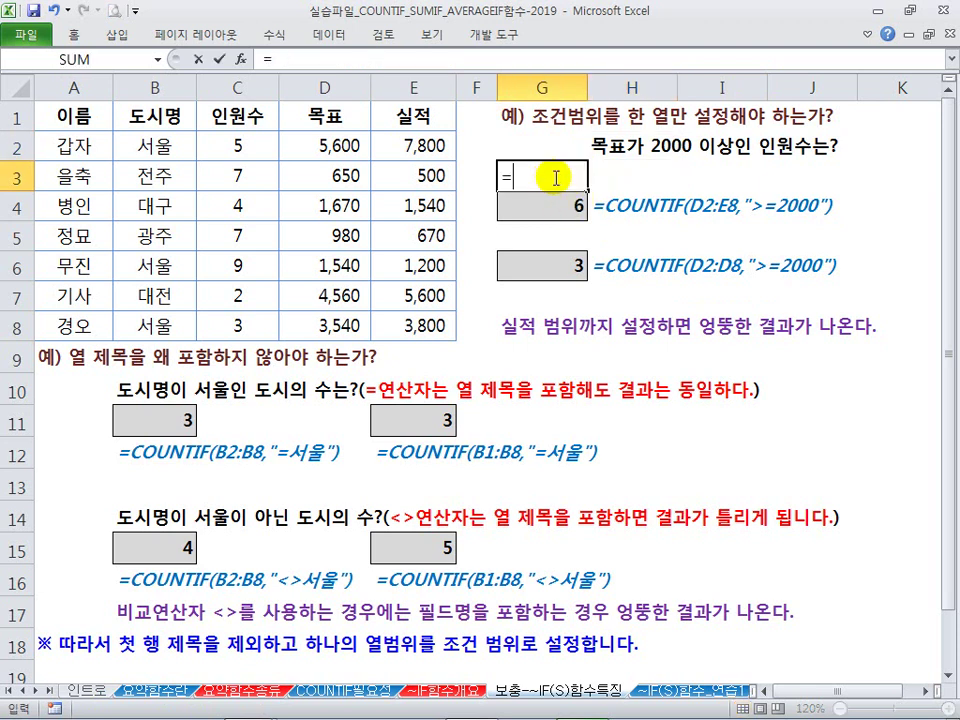
text(채 ㅋcou)
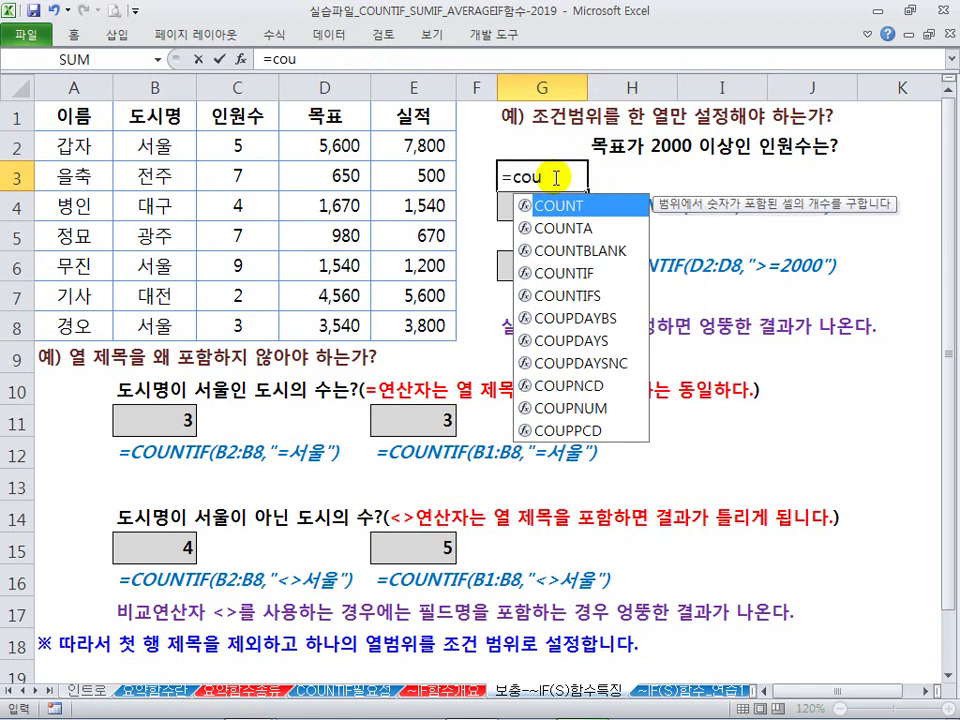
key(Down)
key(Down)
key(Down)
key(Tab)
drag(322, 146, 428, 322)
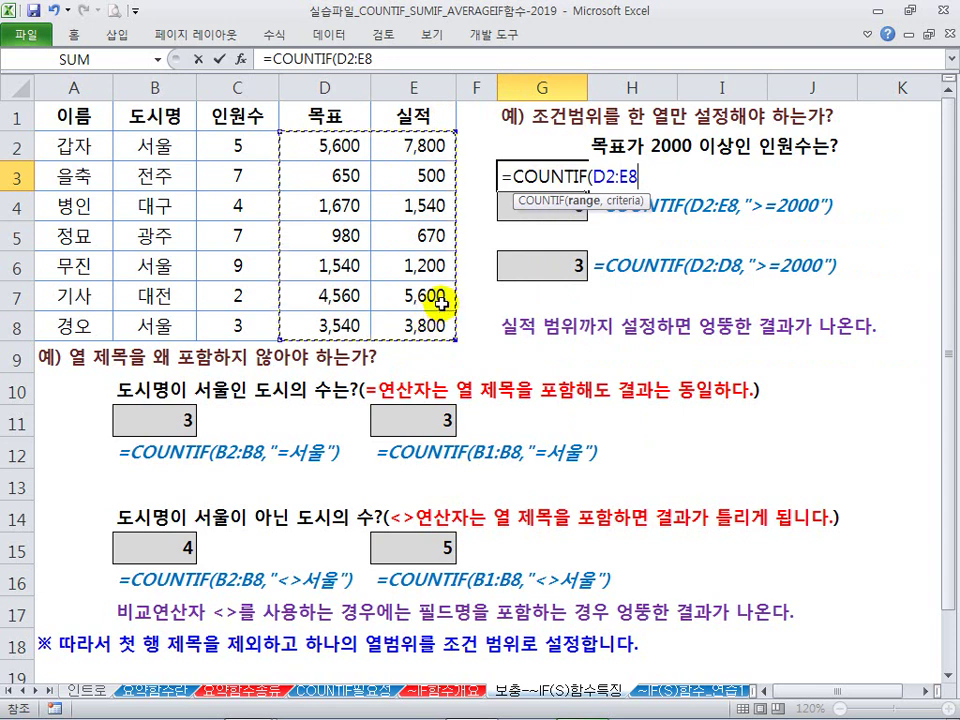
text(,">=2000)
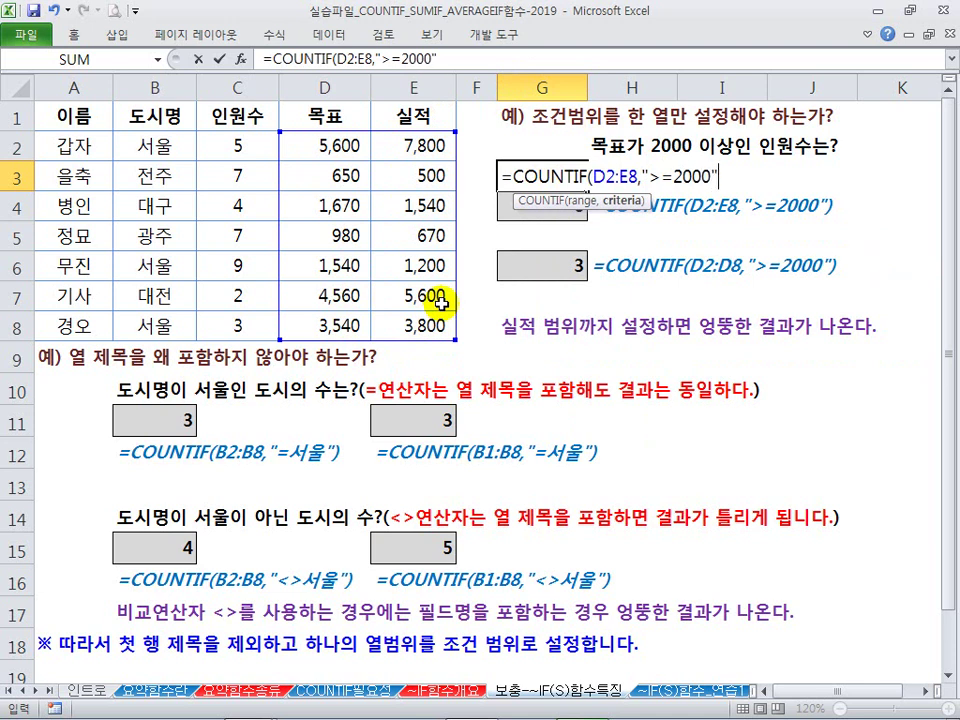
key(Return)
key(Up)
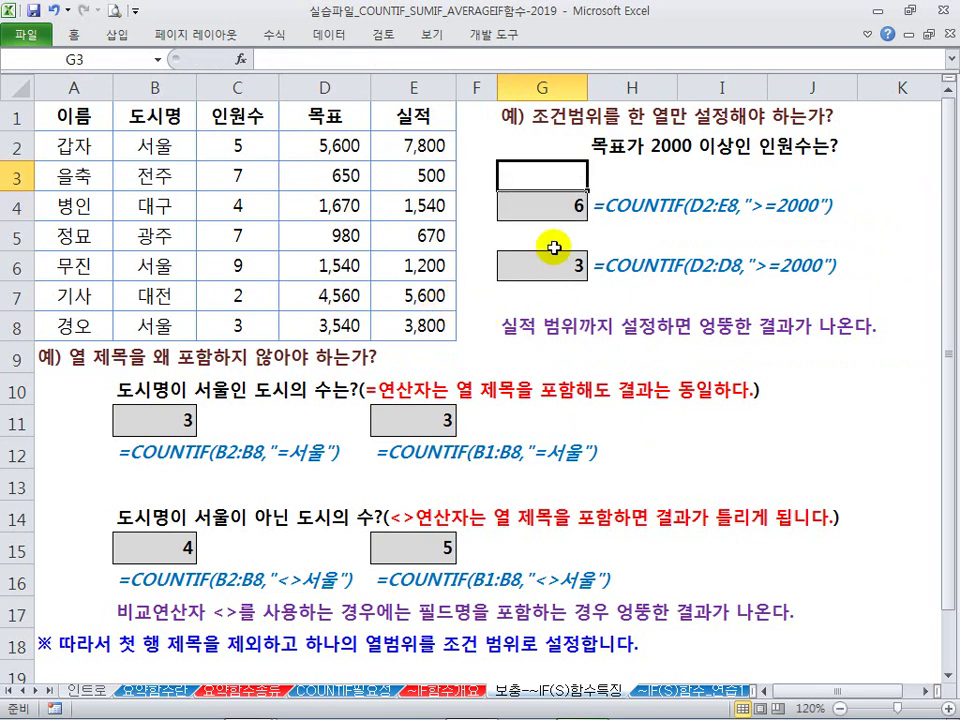
Examine the COUNTIF formula in G4, crossing out its D2:E8 range and outlining the D2:D8 target values
click(569, 204)
double_click(569, 204)
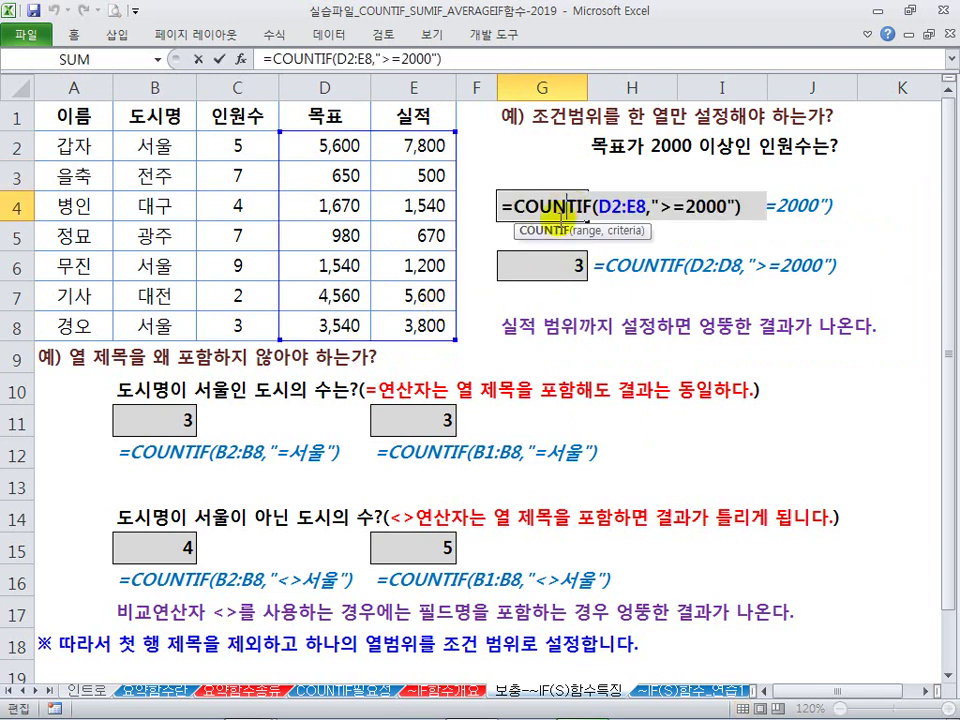
drag(603, 194, 635, 215)
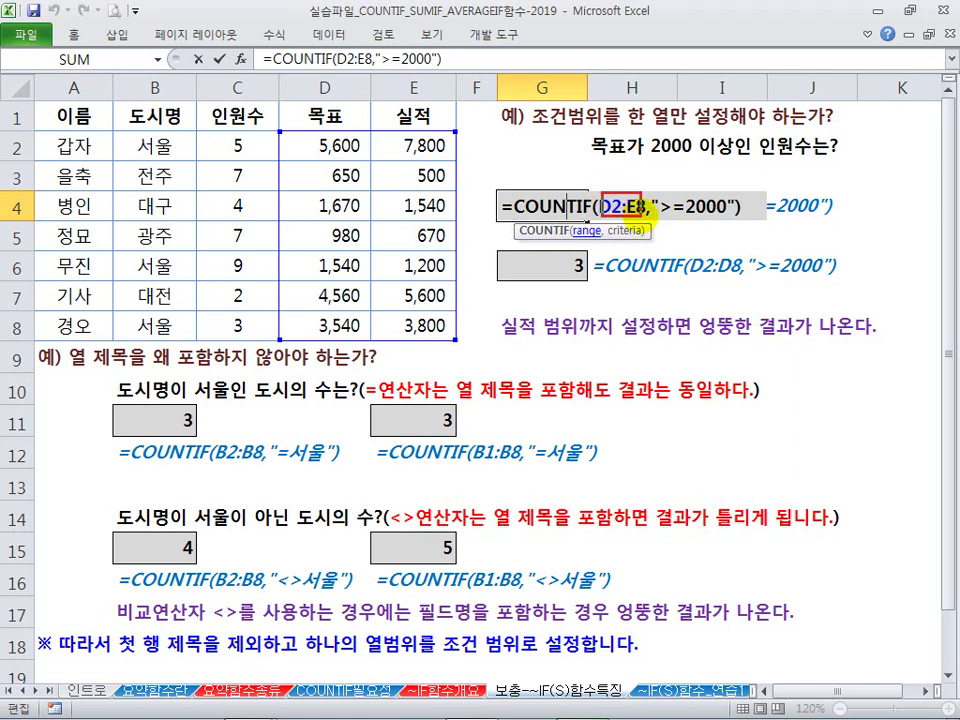
drag(662, 176, 602, 240)
drag(607, 170, 657, 247)
mouse_move(303, 135)
mouse_down()
mouse_move(376, 338)
mouse_move(366, 338)
mouse_up()
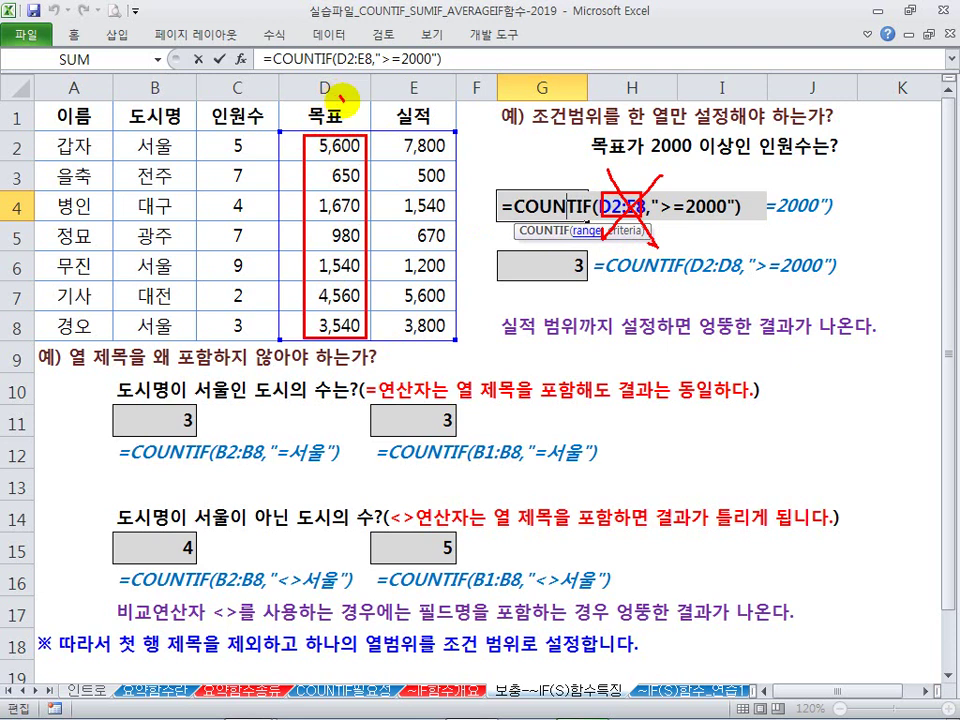
key(Escape)
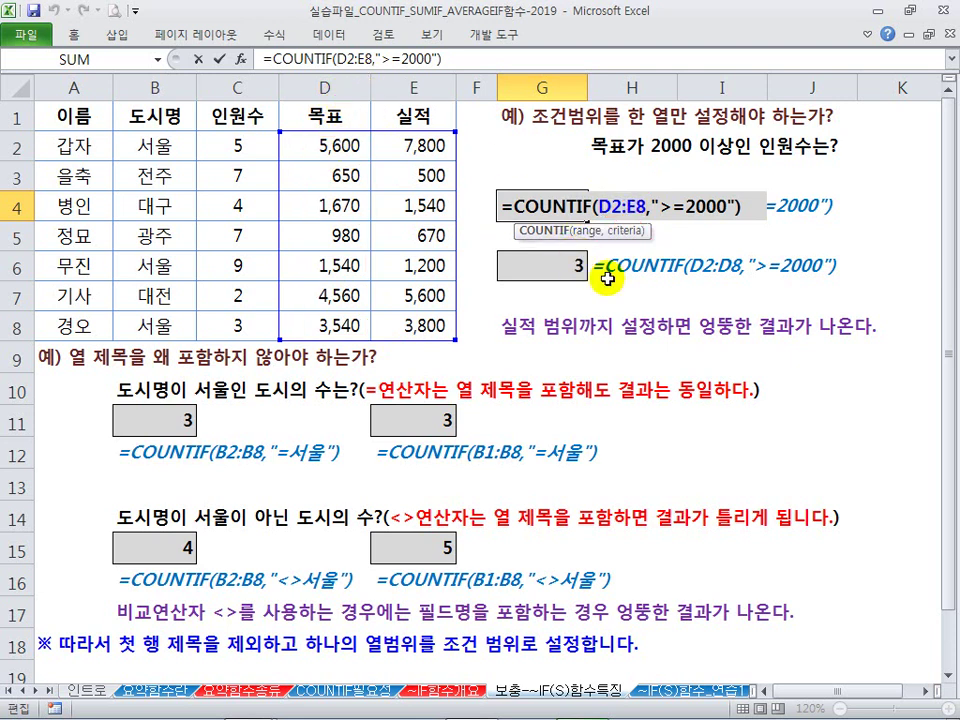
key(Escape)
click(622, 330)
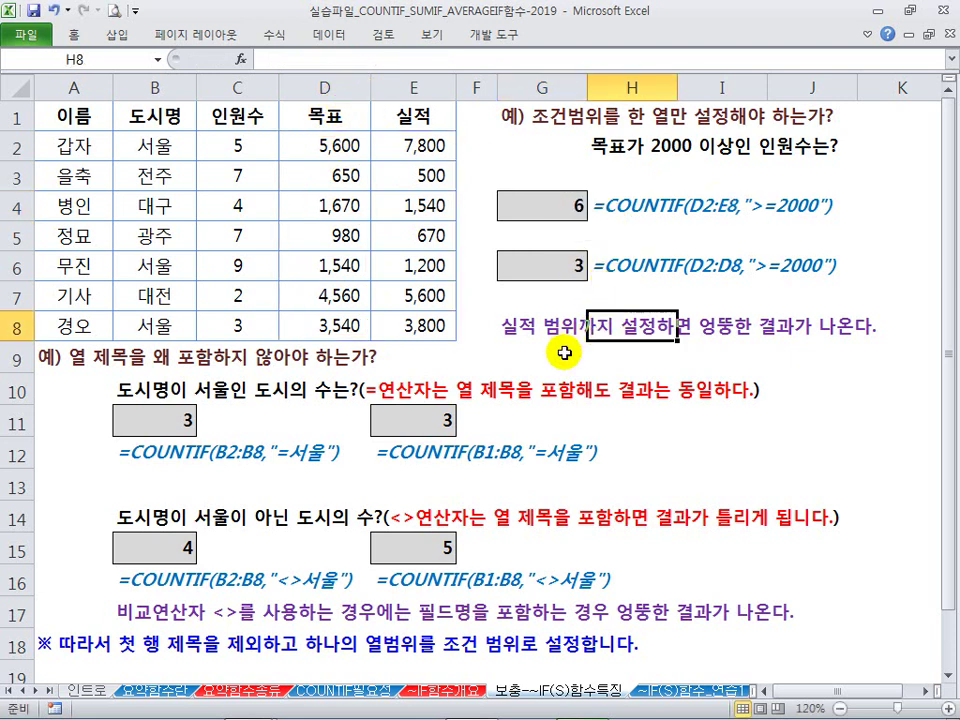
Open the ~IF(S)함수_연습1 sheet and review its COUNTIF examples, the 합격자 수 row and the 평균 column
click(655, 697)
click(376, 264)
scroll(376, 268, down, 1)
scroll(376, 268, up, 1)
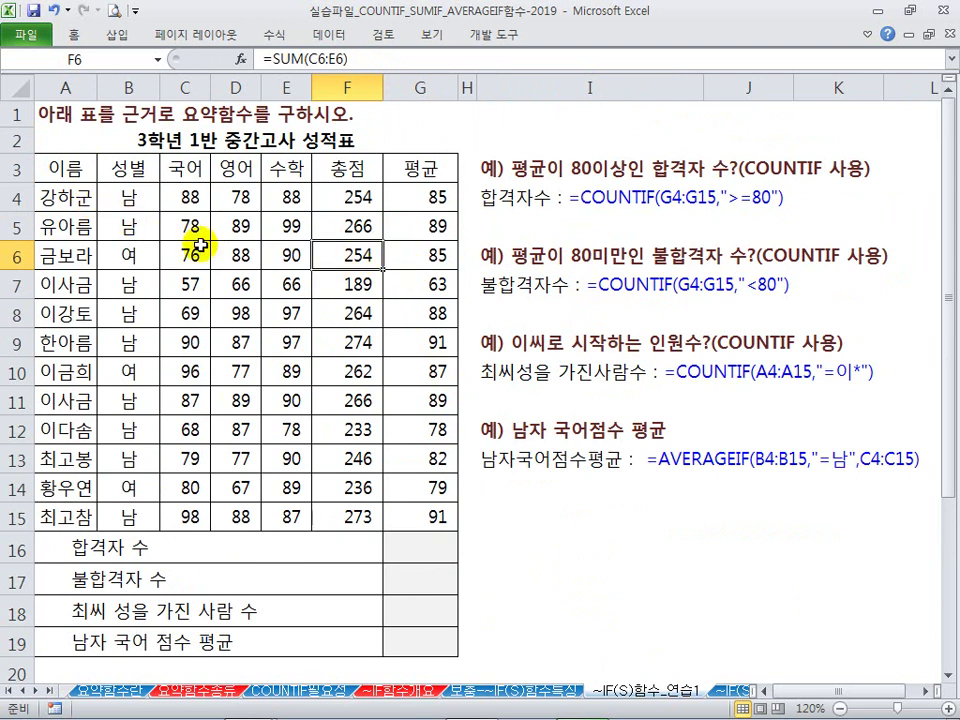
click(597, 208)
click(618, 285)
click(619, 342)
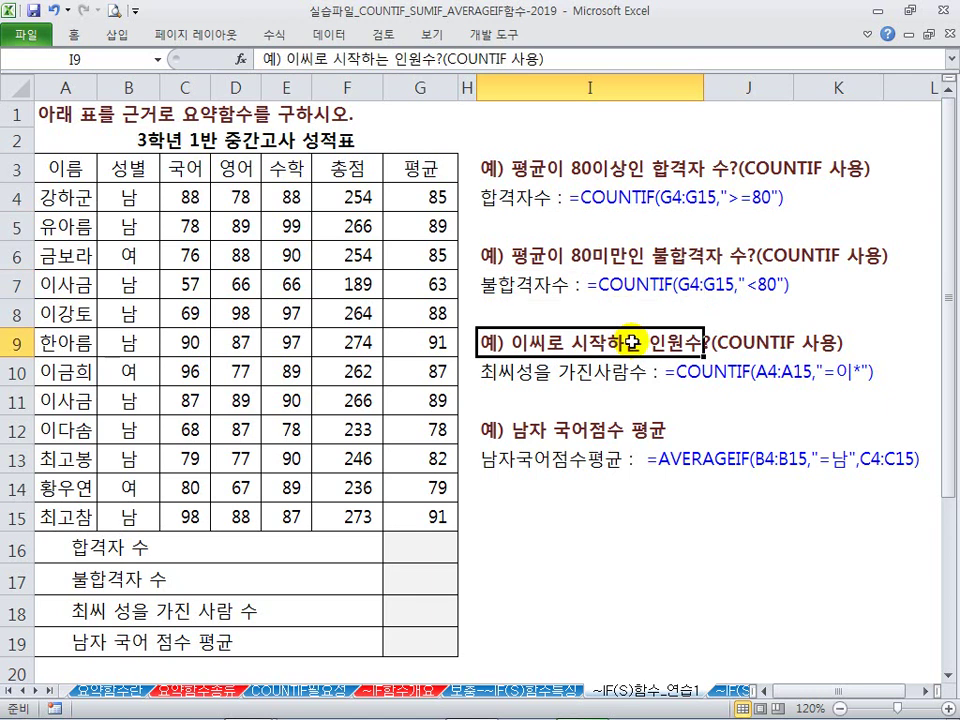
click(141, 549)
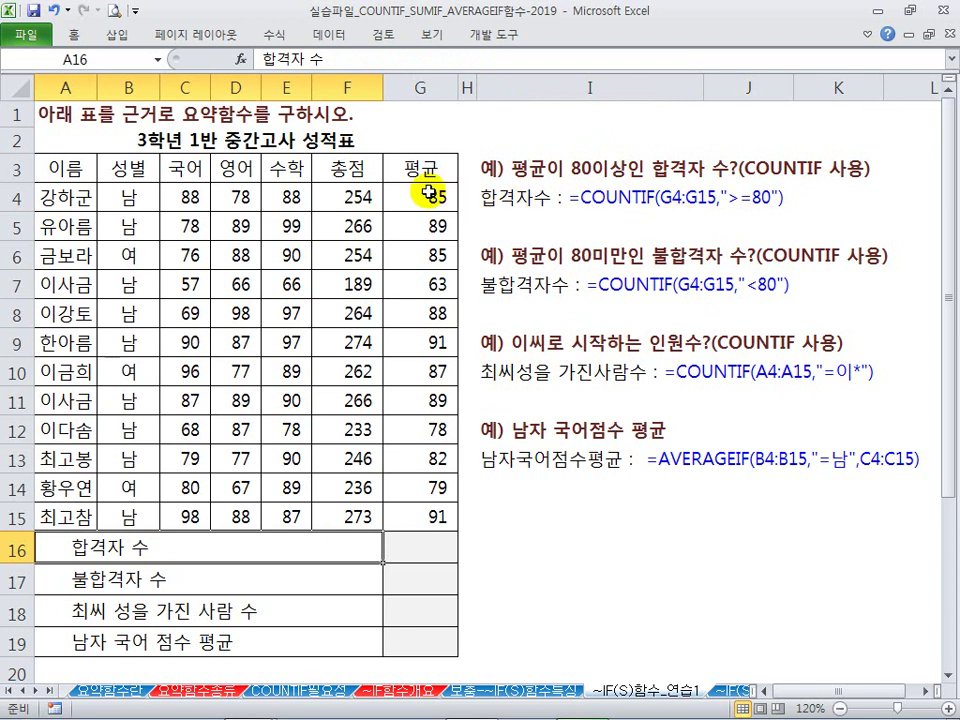
drag(421, 254, 392, 379)
click(413, 490)
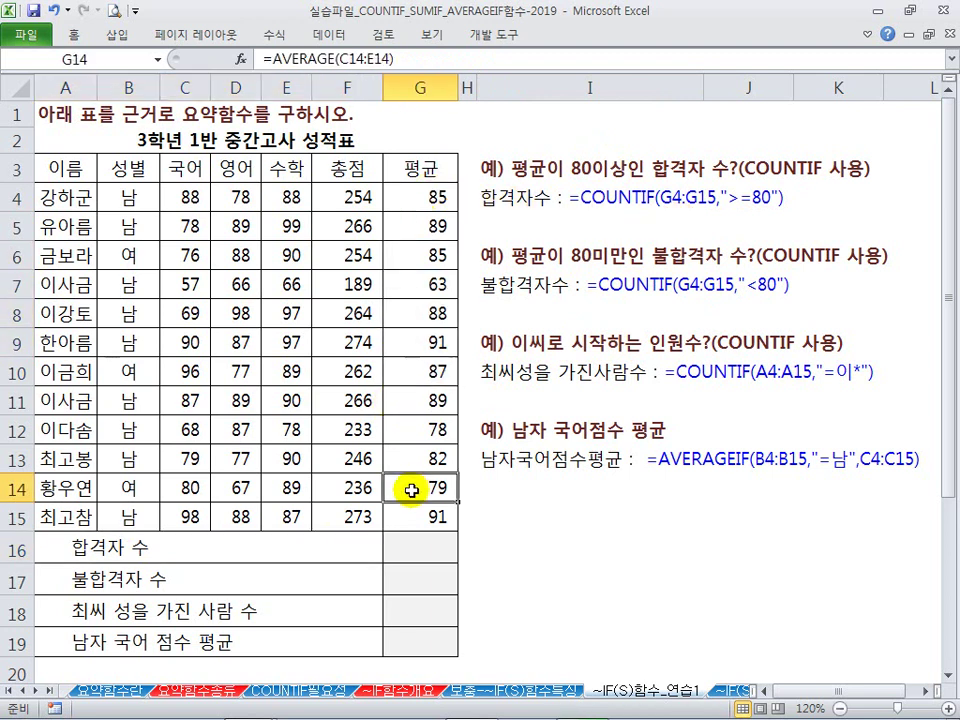
click(627, 526)
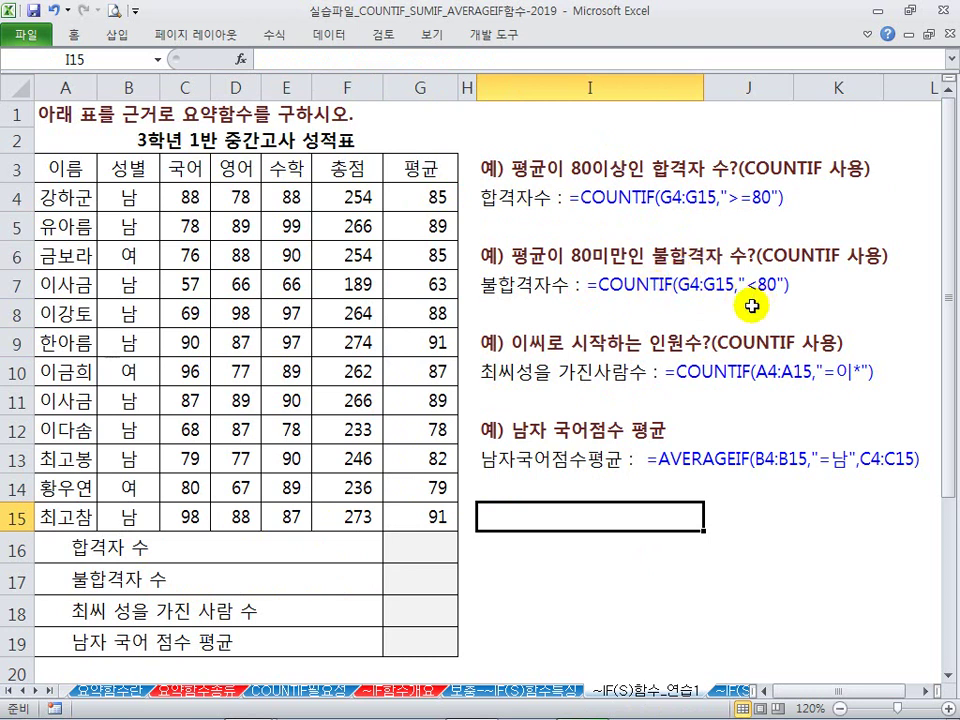
drag(680, 376, 754, 377)
click(750, 398)
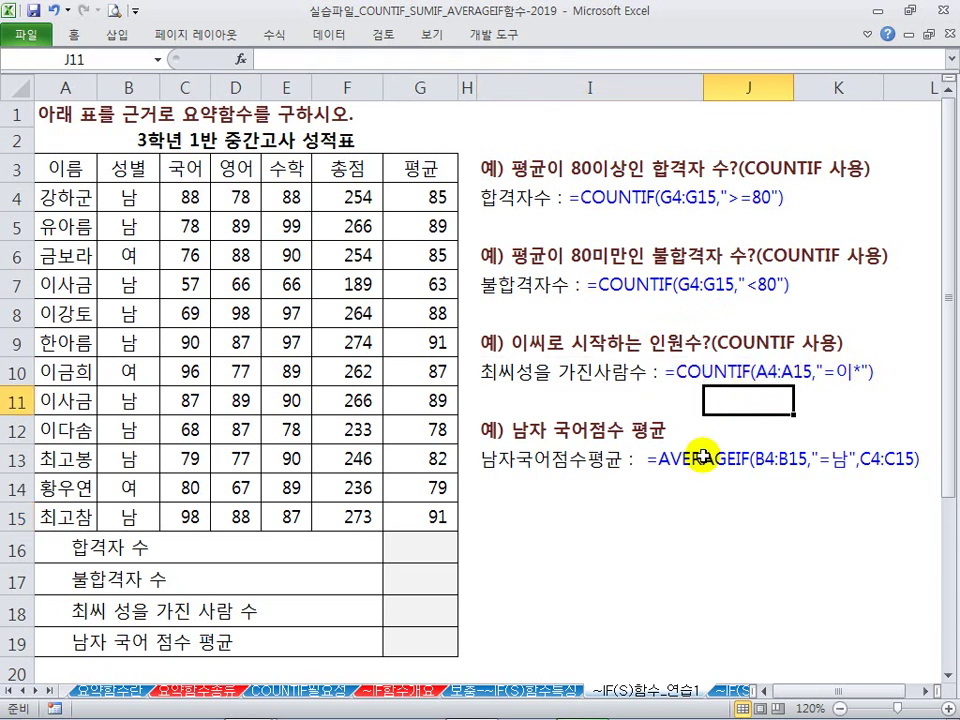
Examine the 남자 국어점수 평균 AVERAGEIF example, outlining 국어점수, the 국어 scores C4:C15 and the 성별 values B4:B15
click(529, 440)
click(669, 477)
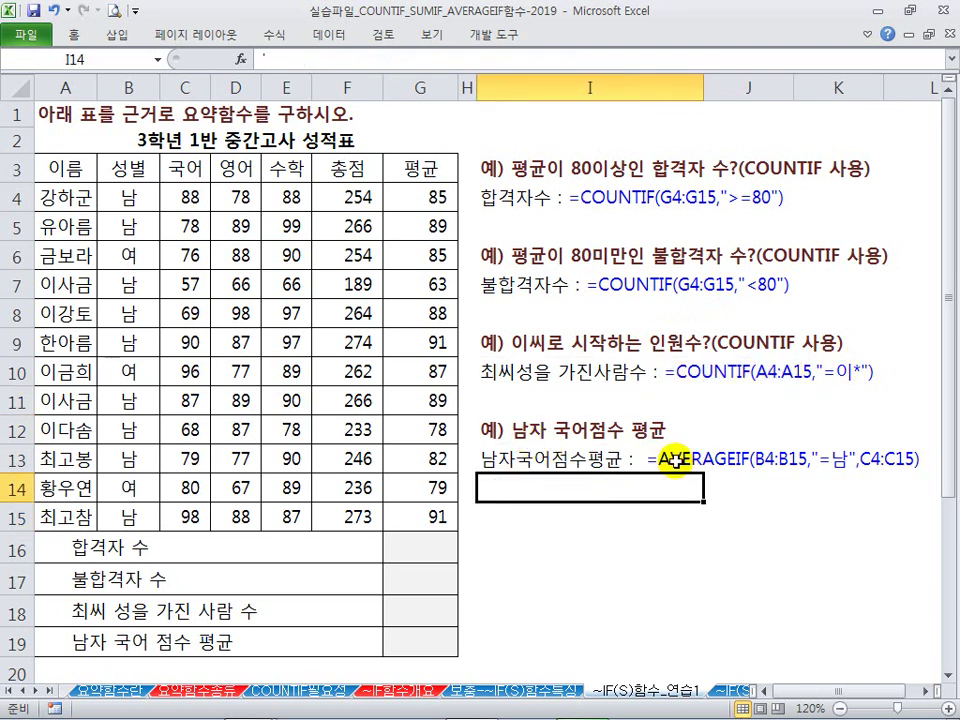
click(676, 459)
click(699, 494)
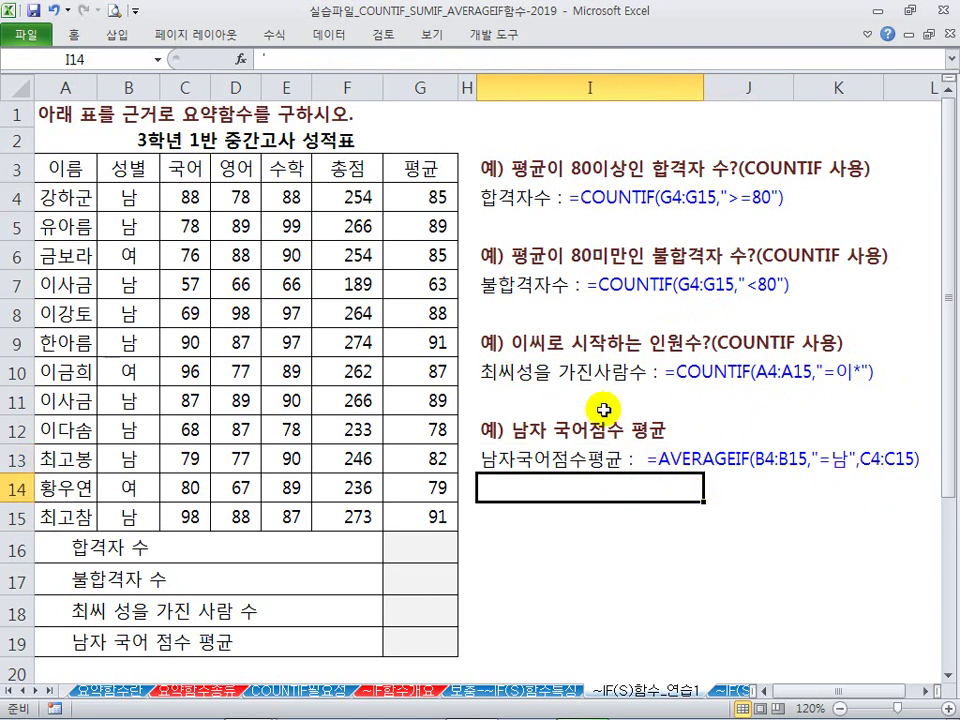
drag(557, 408, 622, 452)
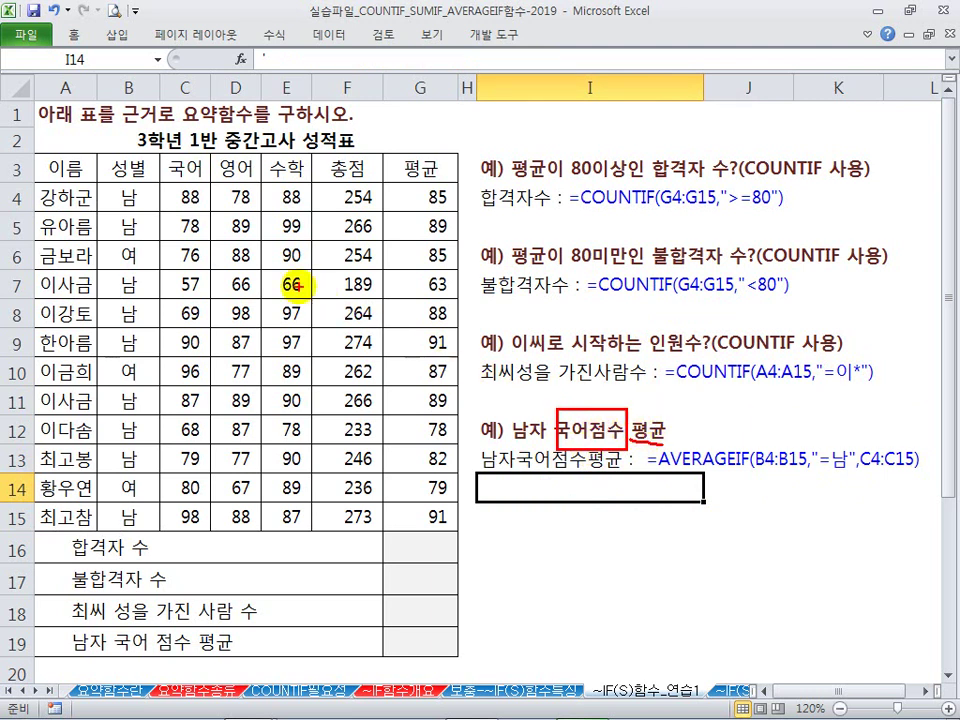
mouse_move(176, 184)
mouse_down()
mouse_move(212, 437)
mouse_move(210, 521)
mouse_up()
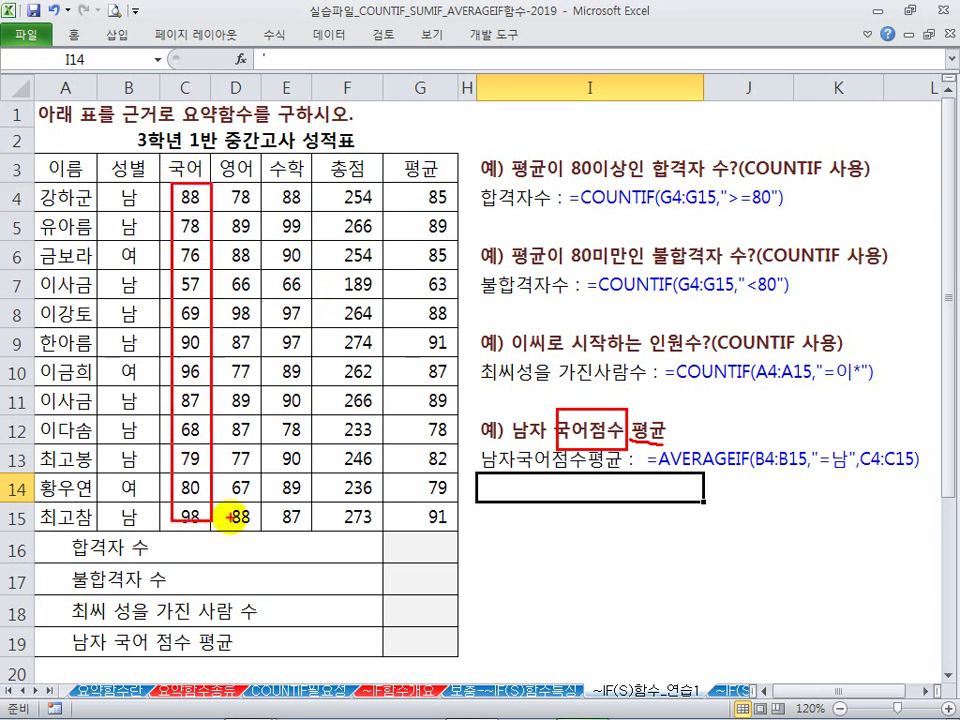
mouse_move(110, 181)
mouse_down()
mouse_move(150, 395)
mouse_move(150, 521)
mouse_up()
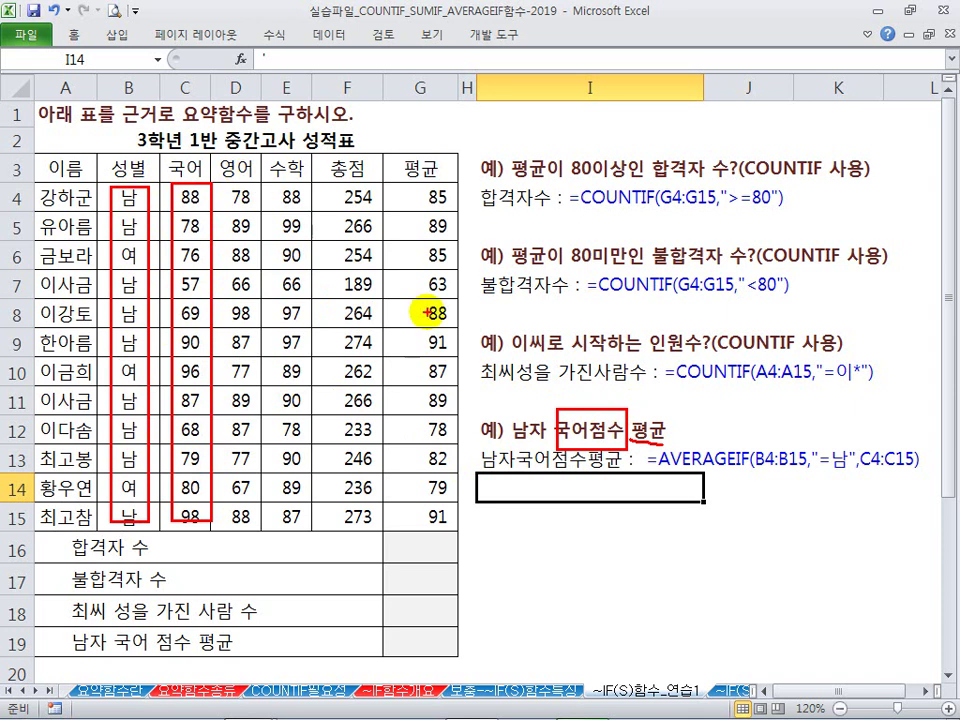
Open the ~IF(S)함수_연습2 sheet and examine its single-condition COUNTIF examples for 평가, 성별 and 가산점
key(Escape)
click(635, 515)
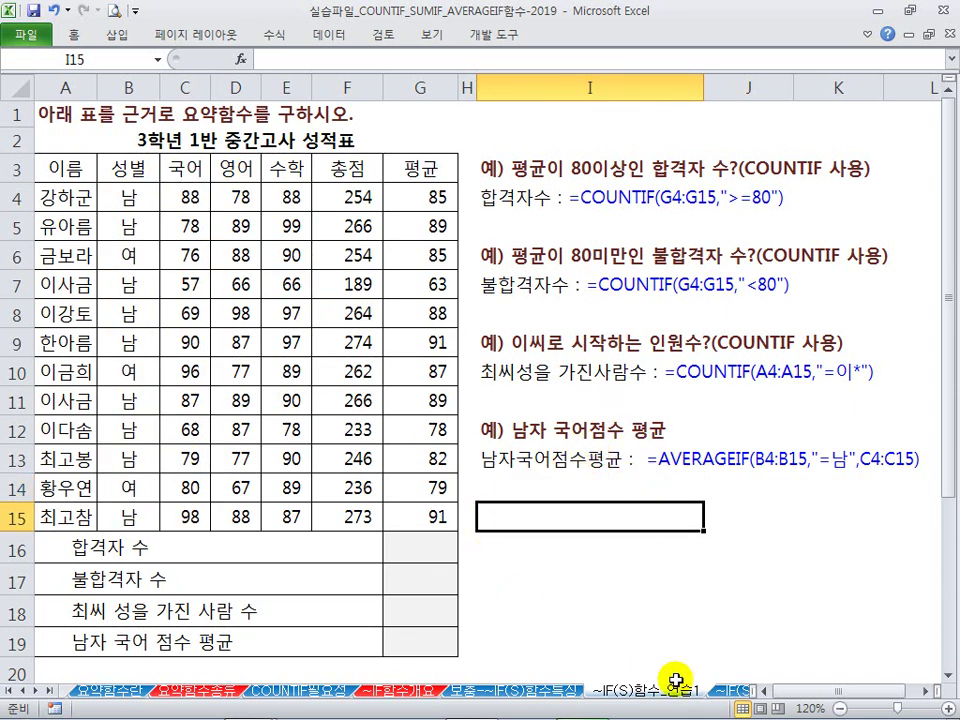
click(731, 690)
scroll(430, 334, up, 12)
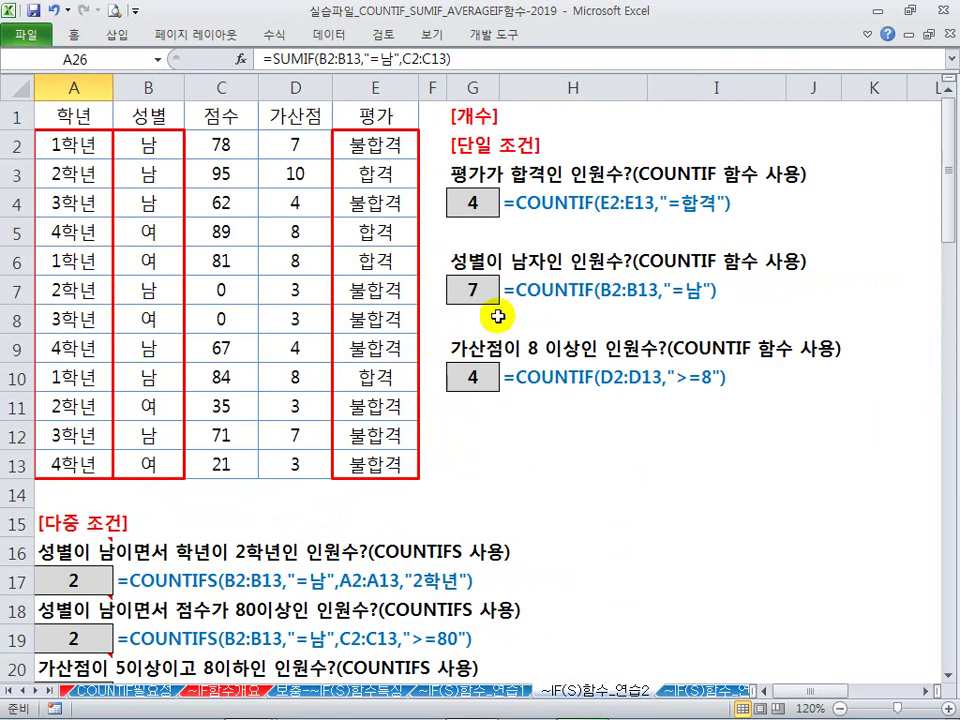
click(495, 235)
click(483, 176)
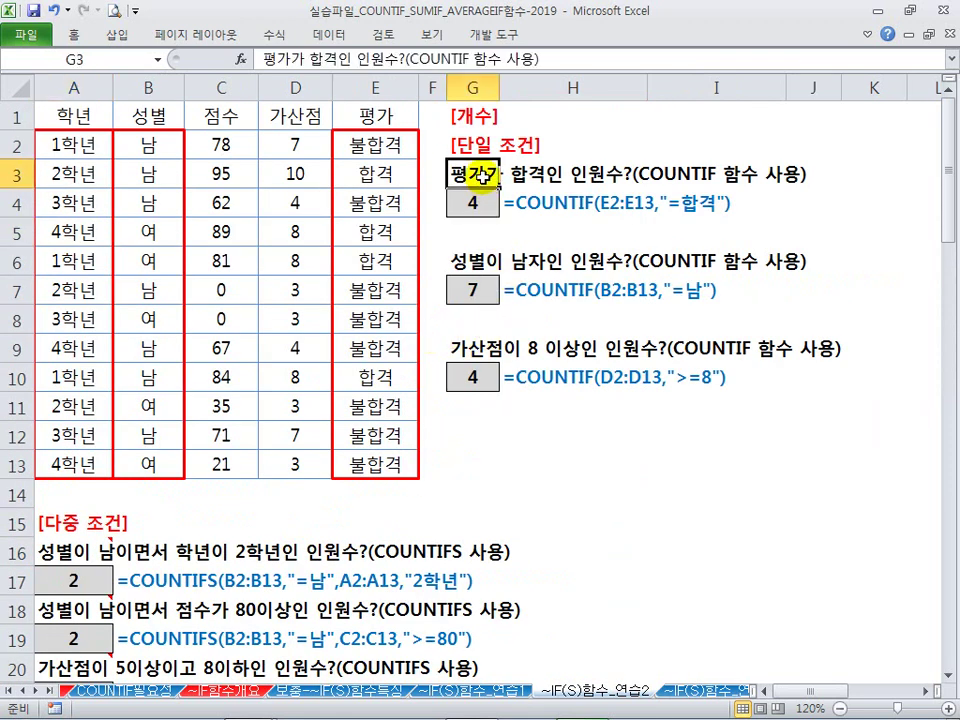
click(471, 238)
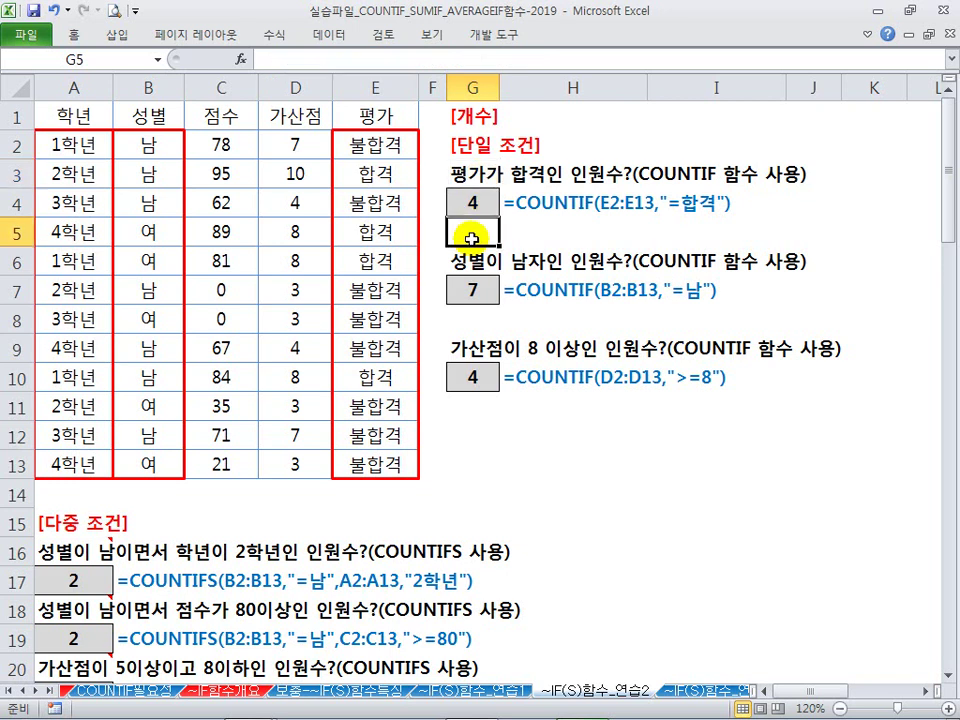
click(476, 350)
click(474, 323)
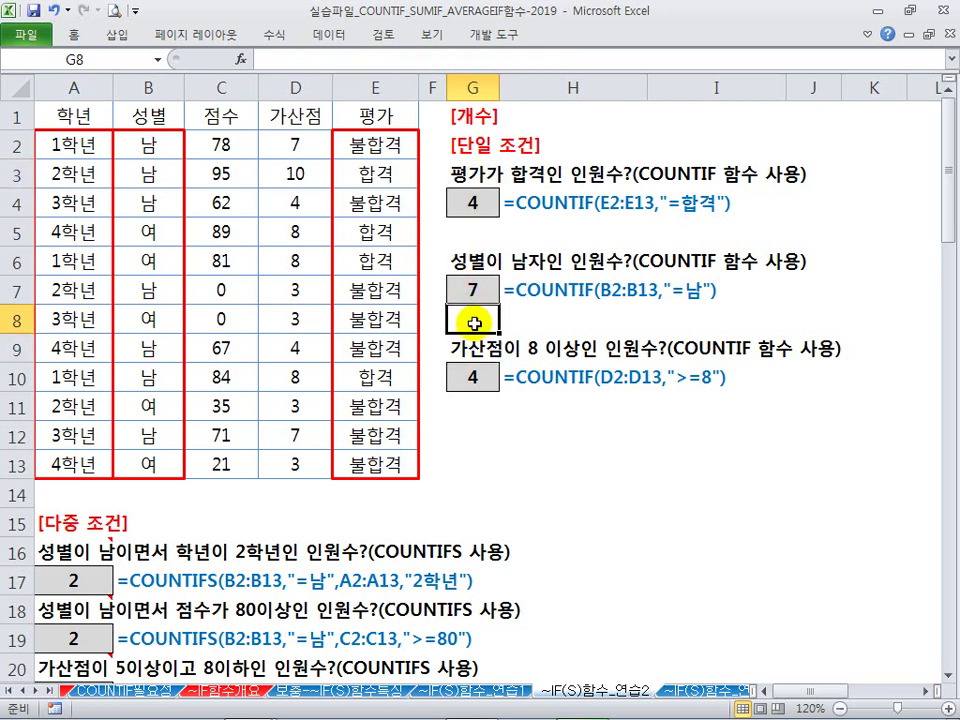
click(474, 405)
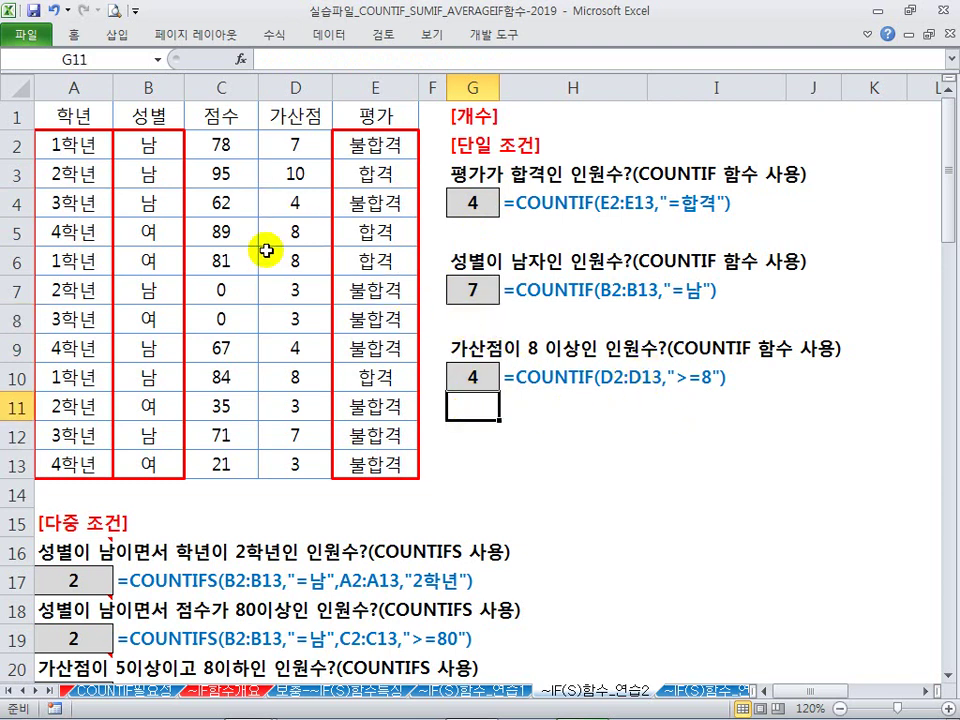
Shrink the empty row 14 between the score table and the [다중 조건] section to a thin strip
scroll(322, 410, down, 1)
click(532, 490)
click(369, 432)
click(273, 432)
scroll(274, 430, up, 1)
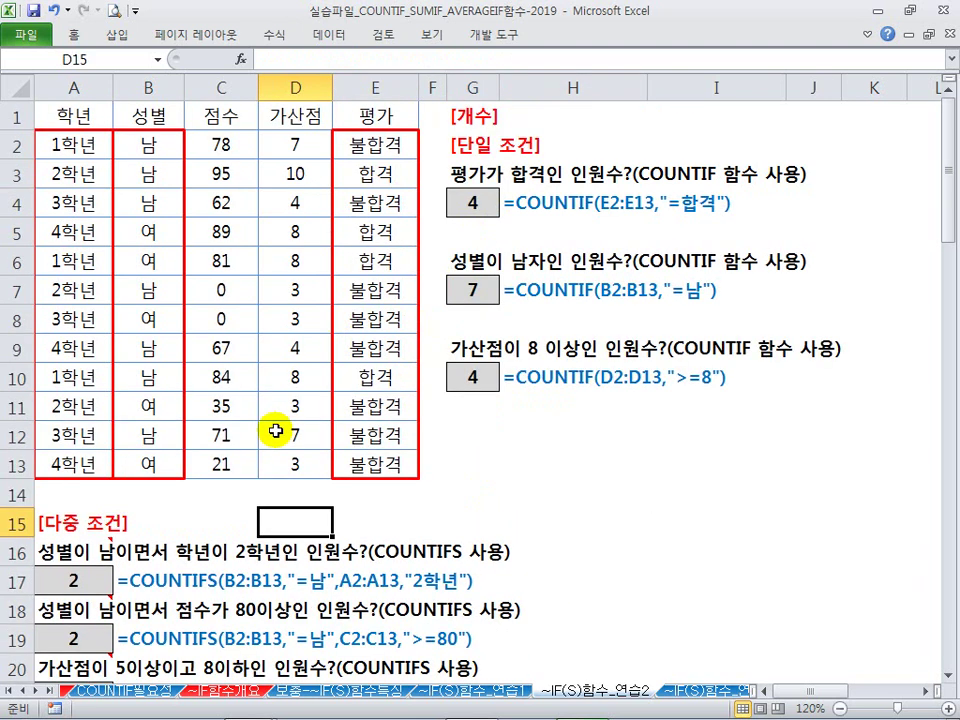
drag(15, 508, 22, 493)
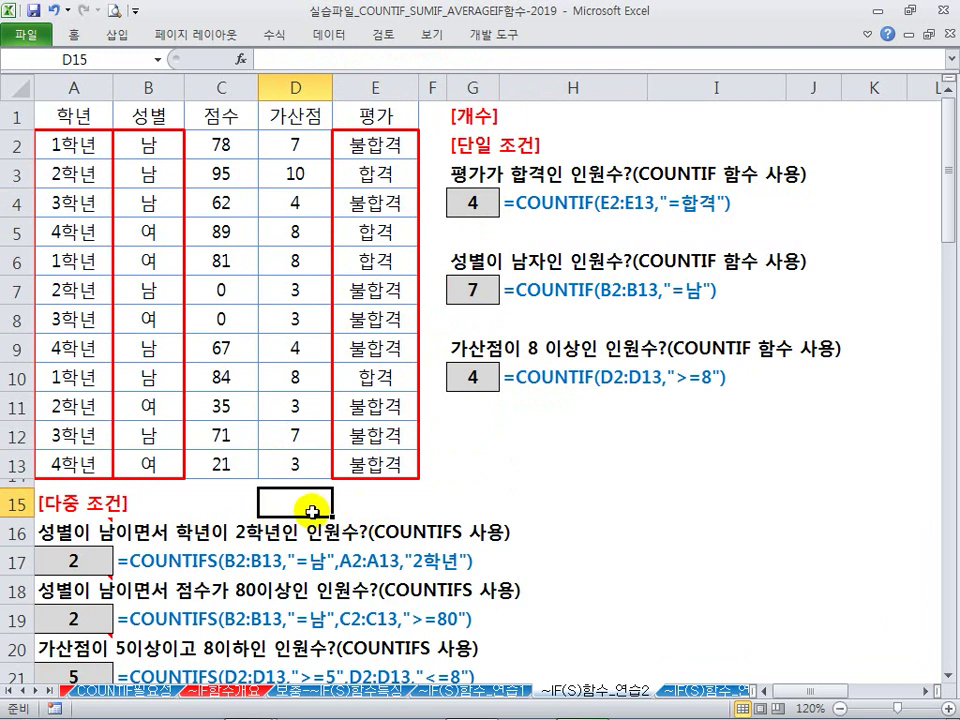
Try a COUNTIFS formula in D15, starting with the 성별 range B2:B13 and the criterion "=남"
text(=채)
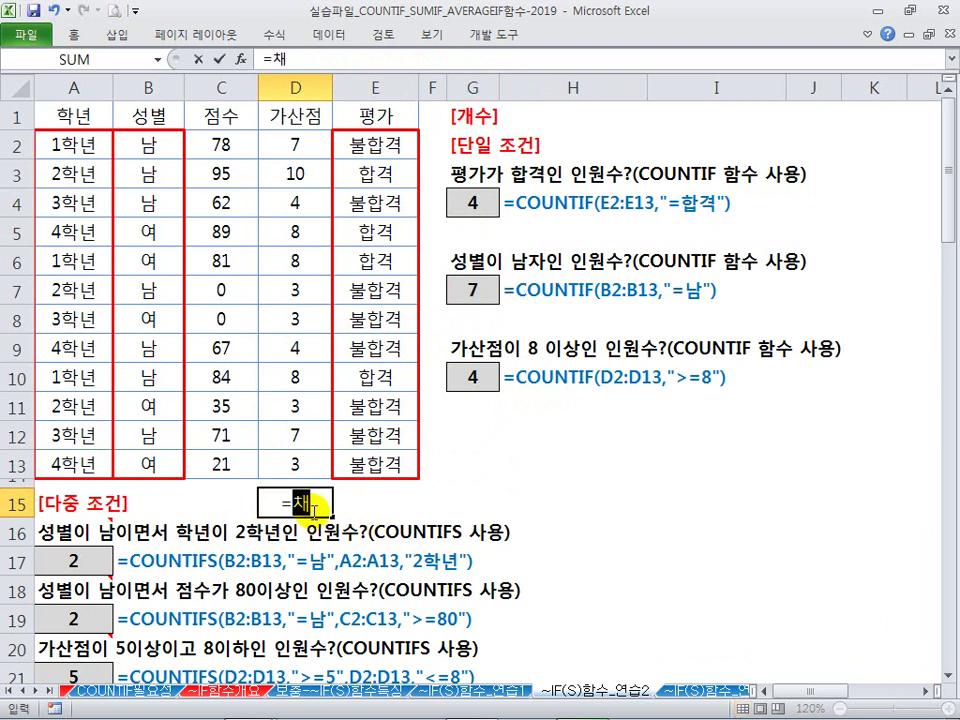
text(count)
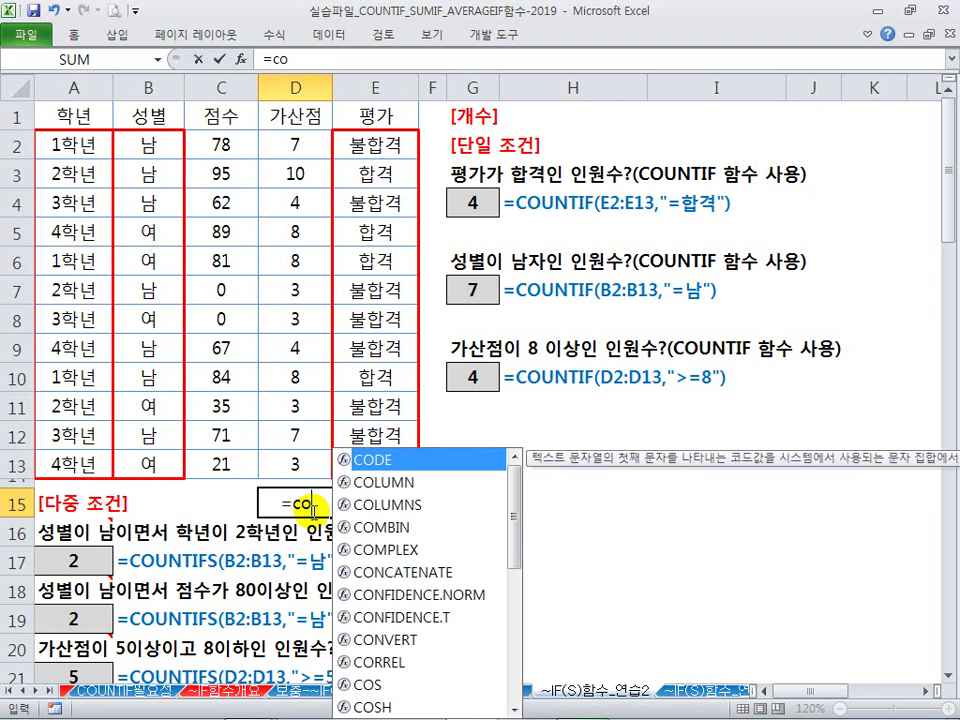
key(Down)
key(Down)
key(Down)
key(Down)
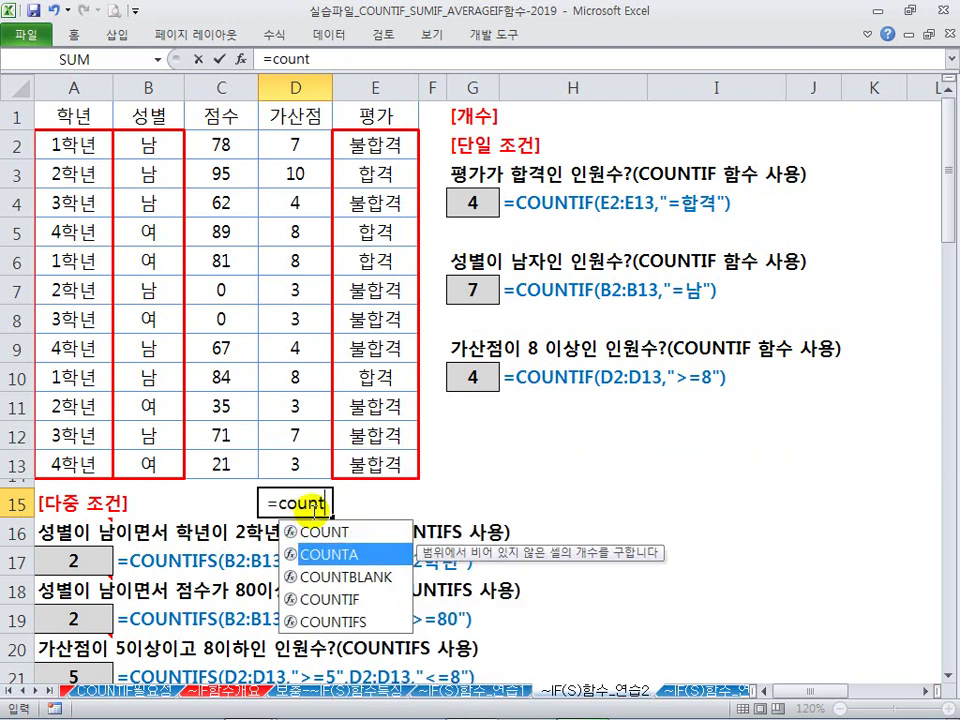
key(Tab)
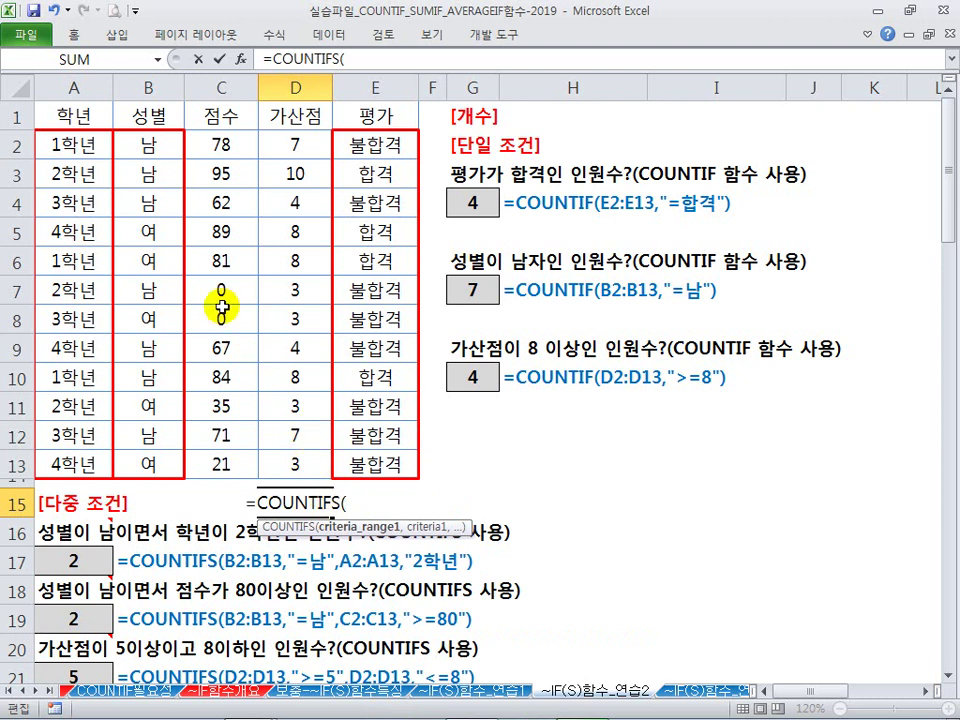
drag(146, 146, 143, 459)
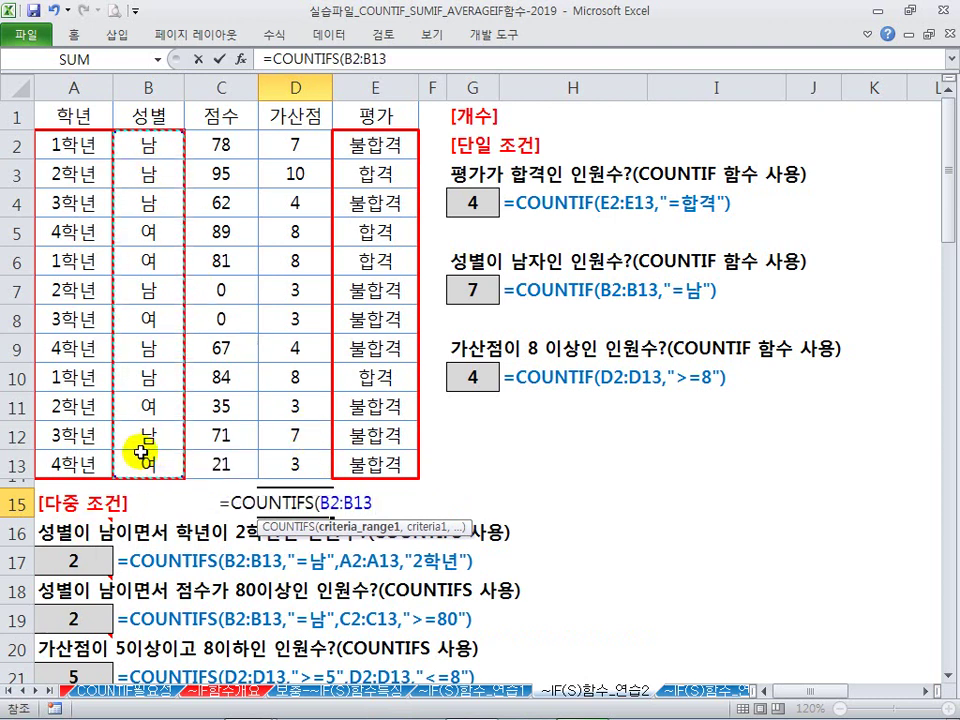
text(,"=)
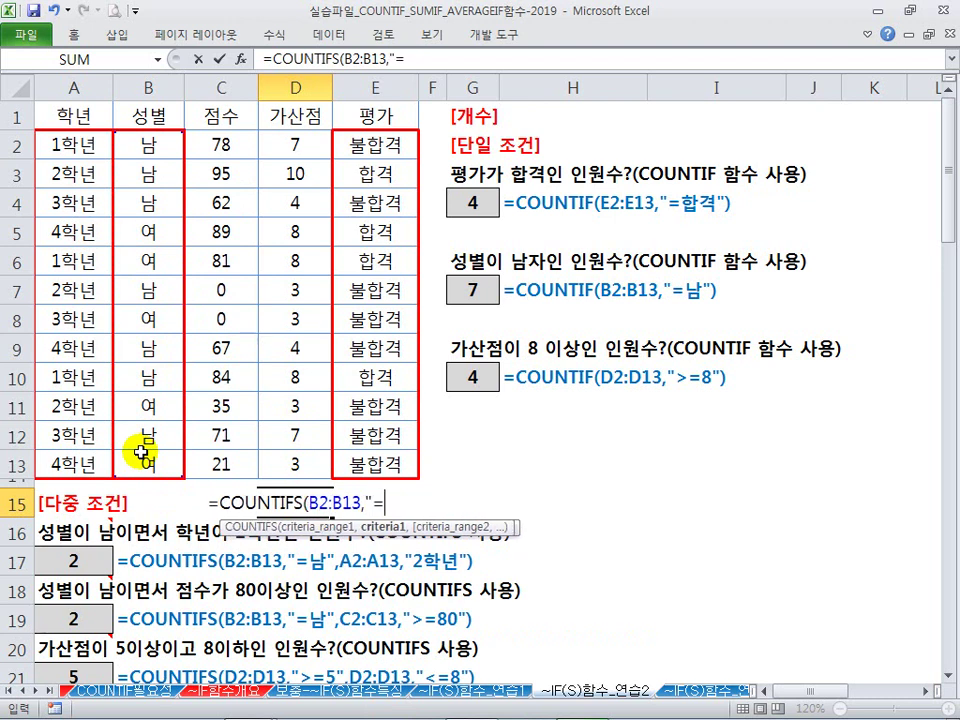
text(나)
text(")
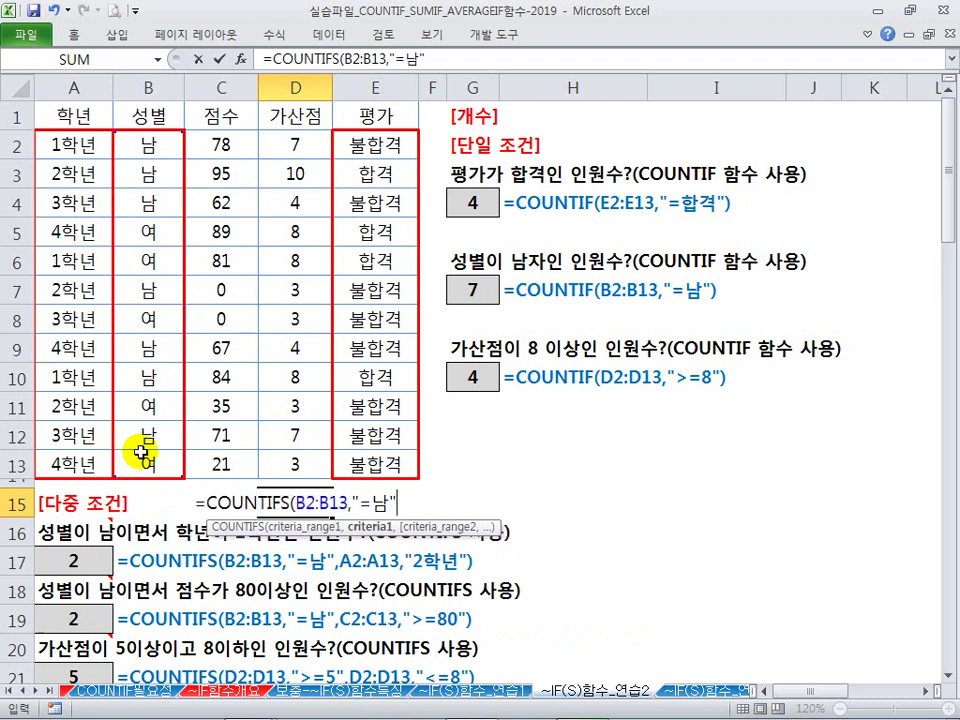
Complete the D15 COUNTIFS trial with the 학년 range A2:A13 and the criterion "=2학년", and delete the cell's contents
text(,)
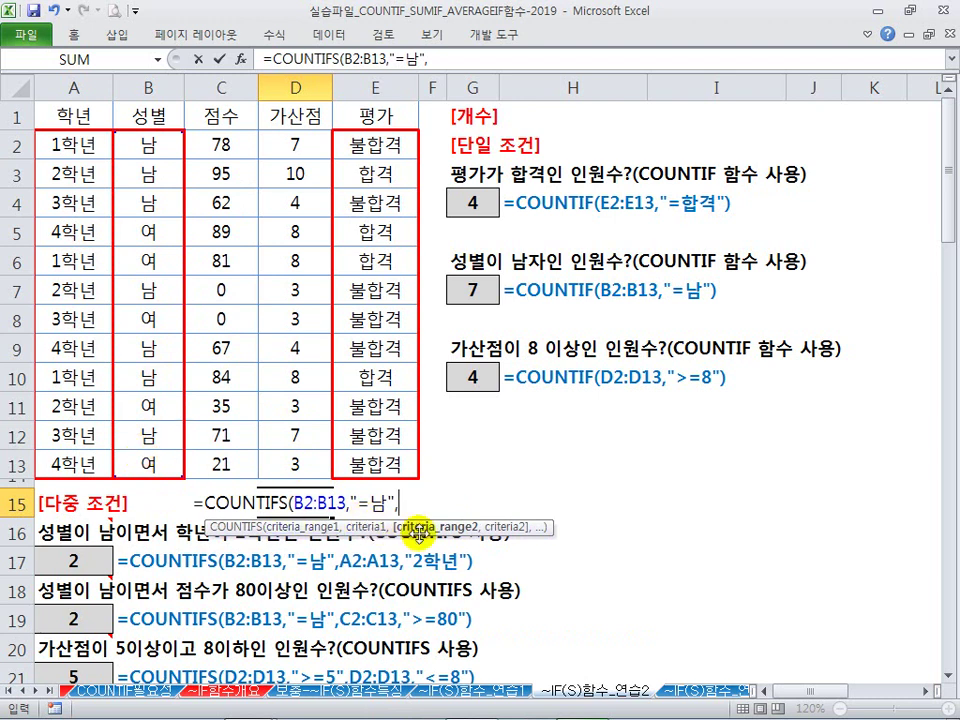
drag(70, 140, 73, 453)
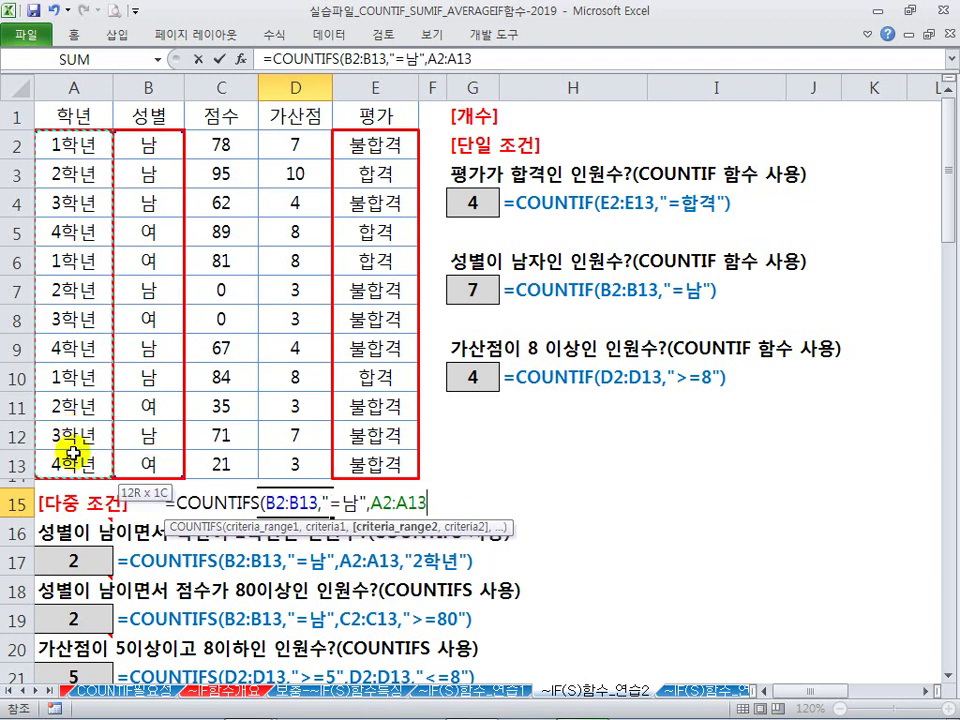
text(,")
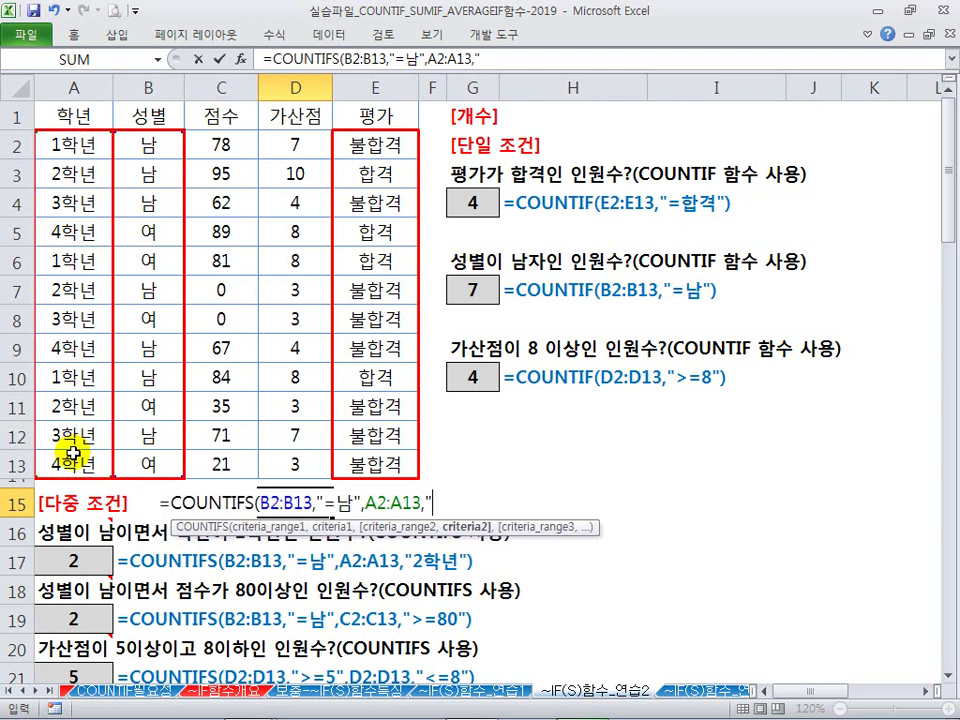
text(=)
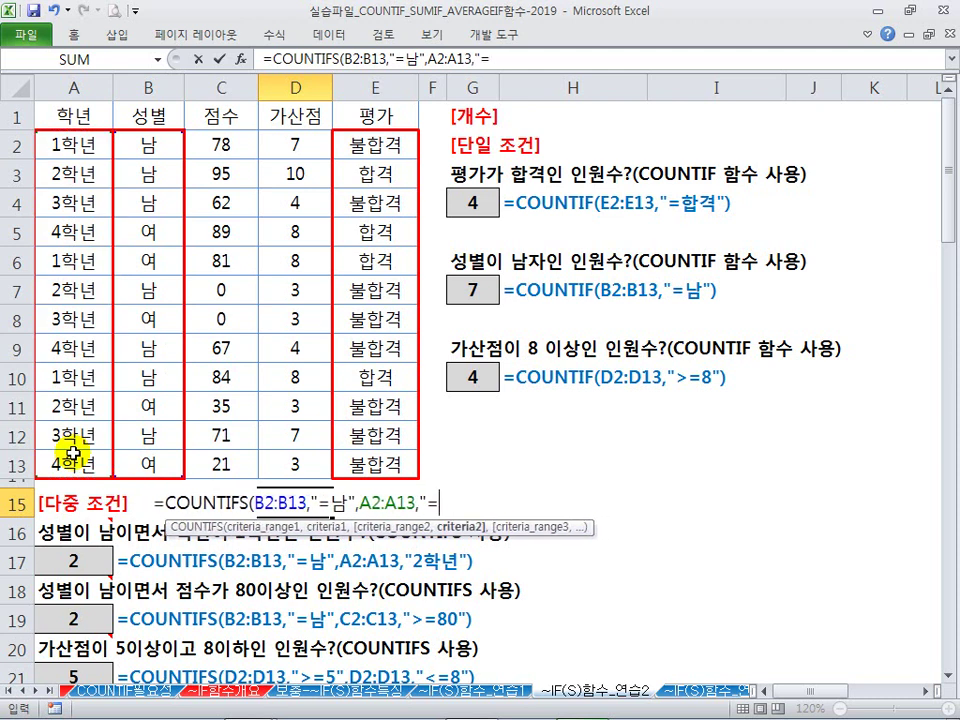
text(2학녀)
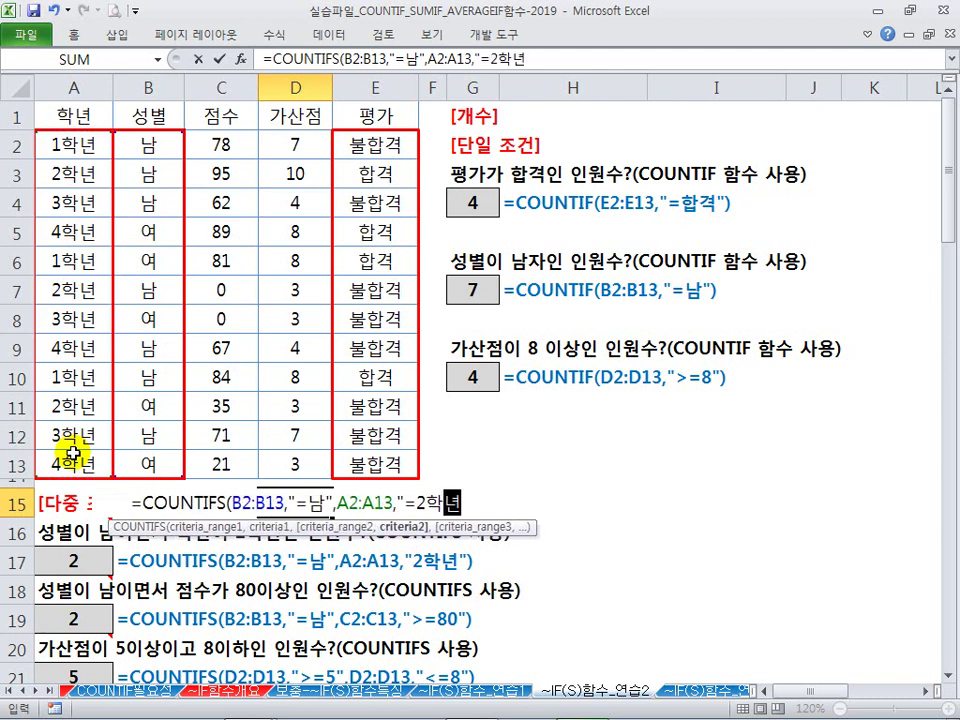
text(")
key(Return)
key(Up)
key(Delete)
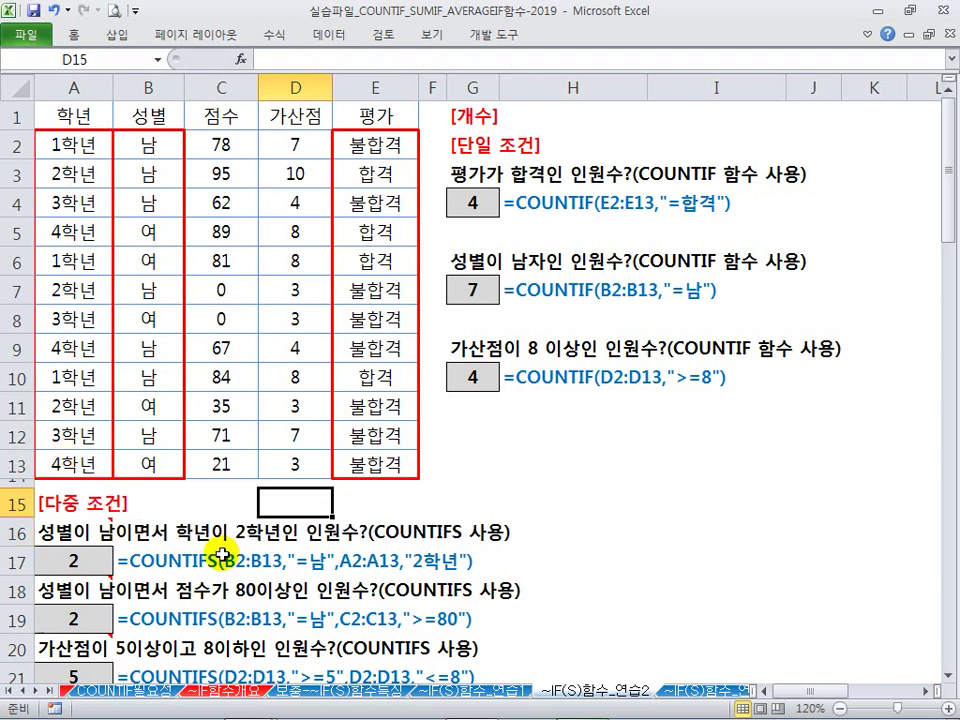
Examine the [다중 조건] COUNTIFS examples in rows 16 to 21 and the comments attached to their questions
scroll(214, 559, down, 1)
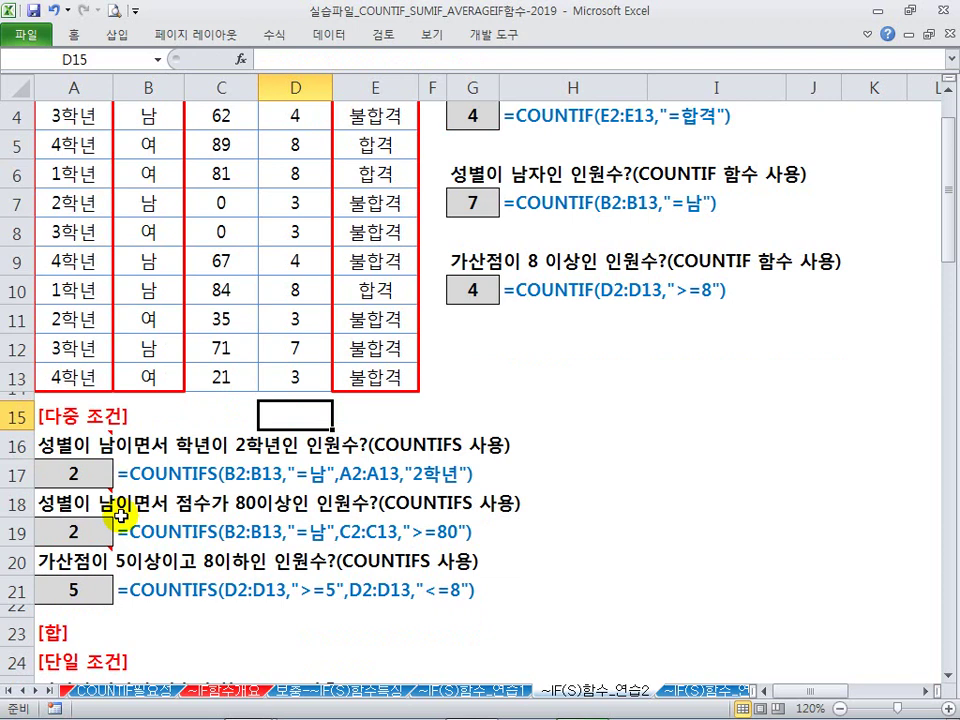
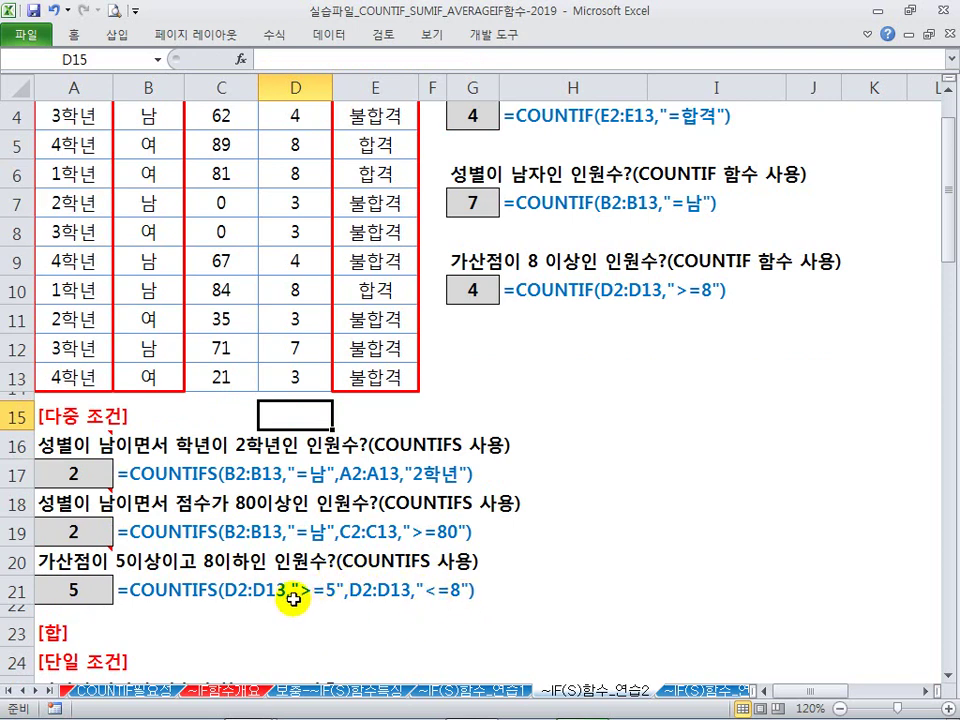
click(78, 474)
click(78, 446)
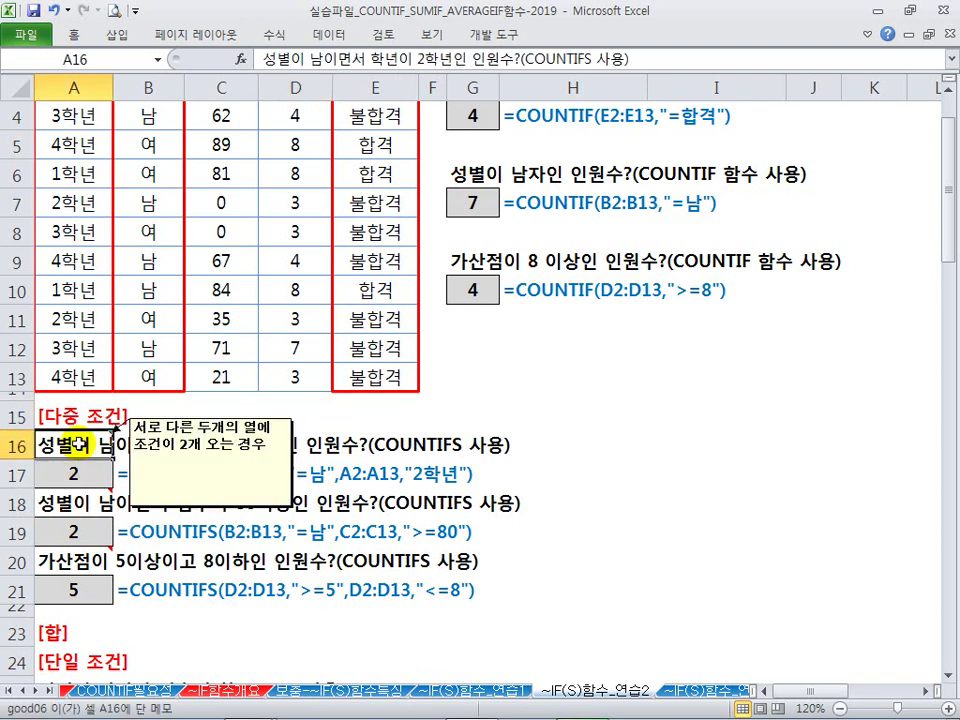
click(246, 450)
click(103, 503)
click(217, 510)
click(248, 562)
click(212, 634)
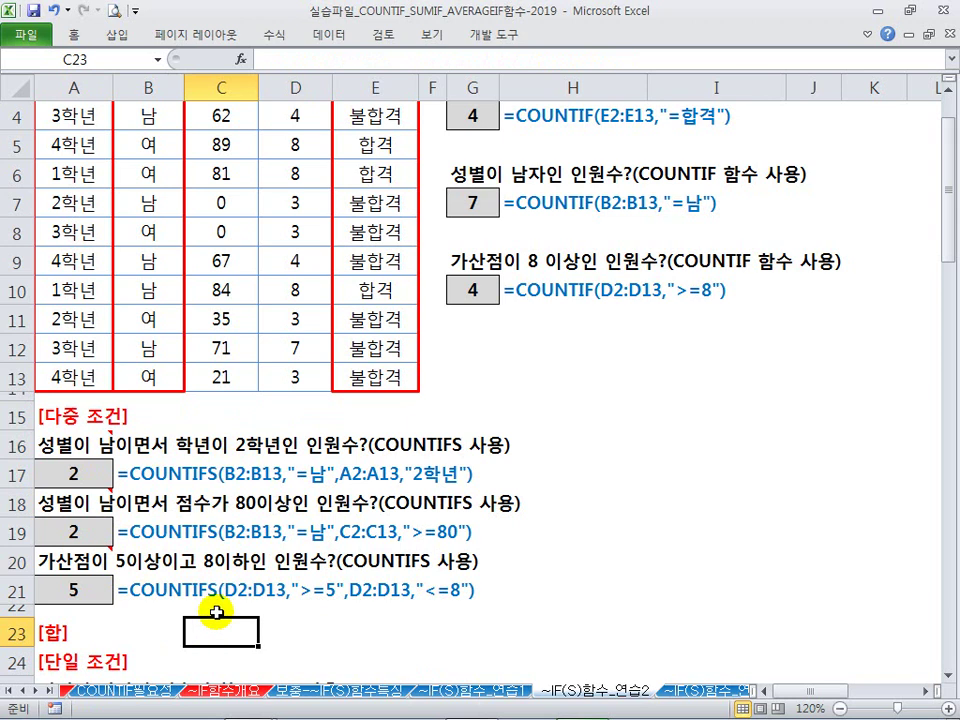
Outline the 가산점이 5이상 and 8이하 conditions in the row 20 question to examine them, and clear the marks
scroll(216, 612, down, 1)
mouse_move(37, 463)
mouse_down()
mouse_move(81, 488)
mouse_move(258, 489)
mouse_up()
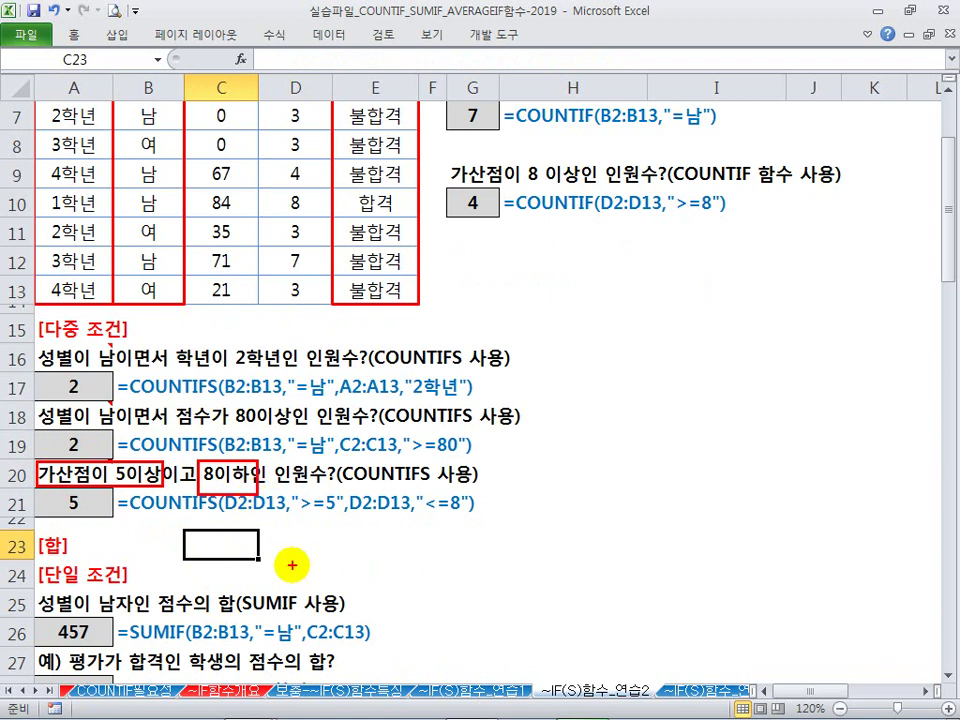
key(Escape)
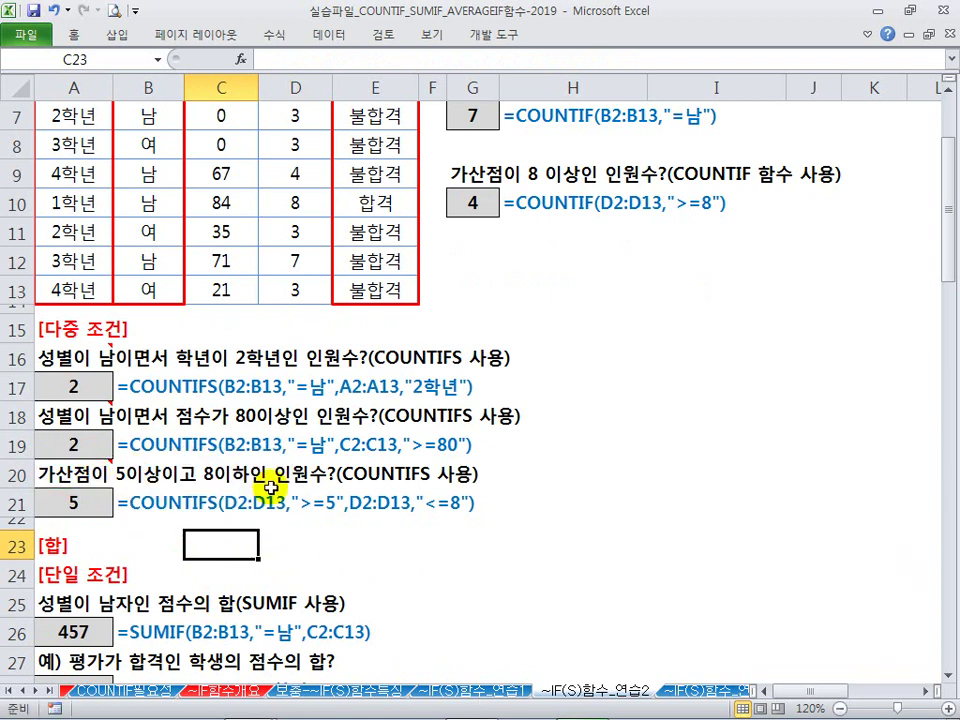
click(540, 497)
click(540, 470)
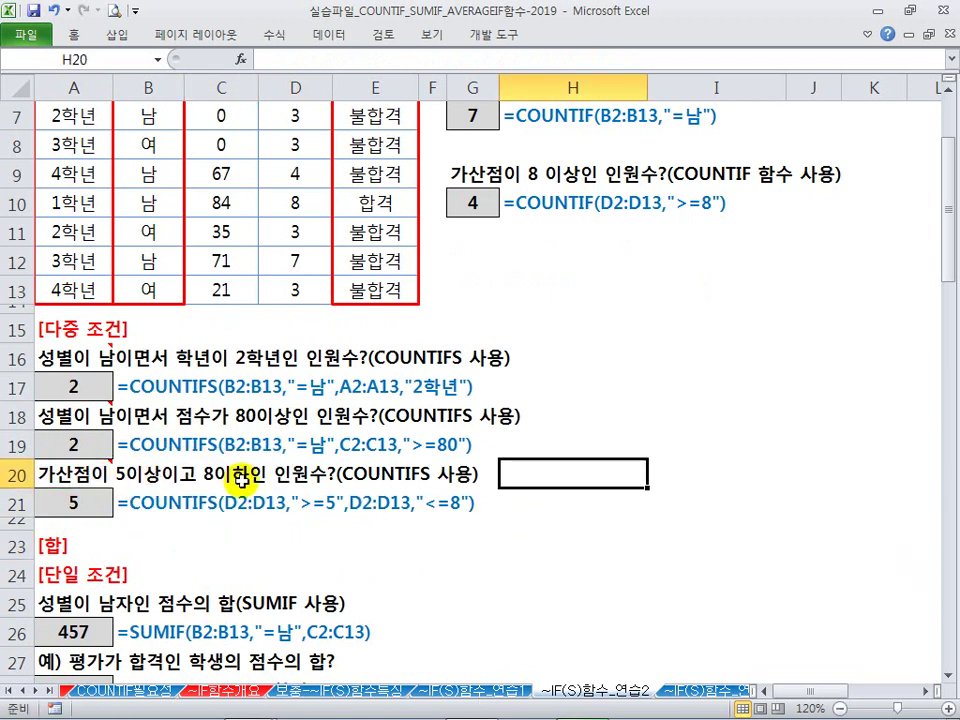
Examine the COUNTIFS formula in row 21, outlining both D2:D13 ranges and marking the link from range to criterion
click(80, 387)
click(91, 505)
click(274, 534)
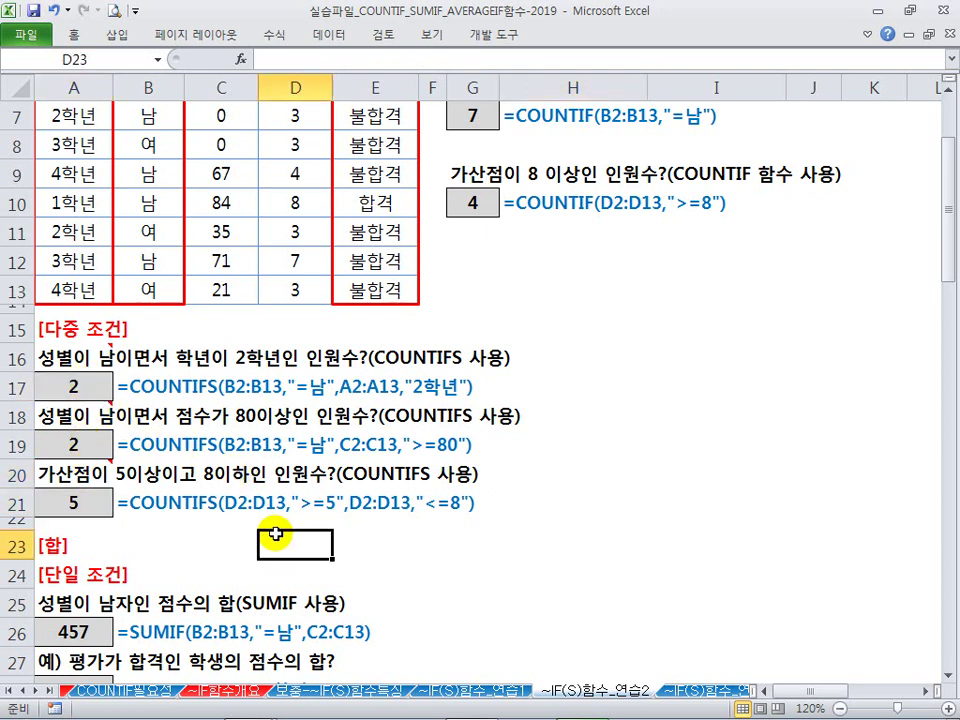
click(321, 566)
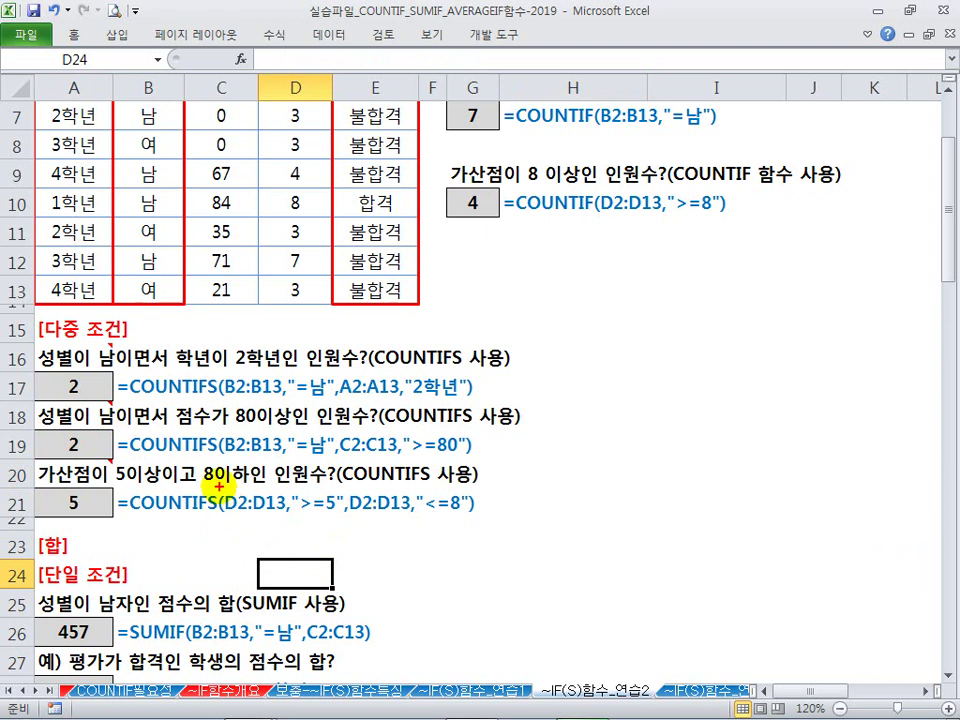
drag(351, 489, 418, 525)
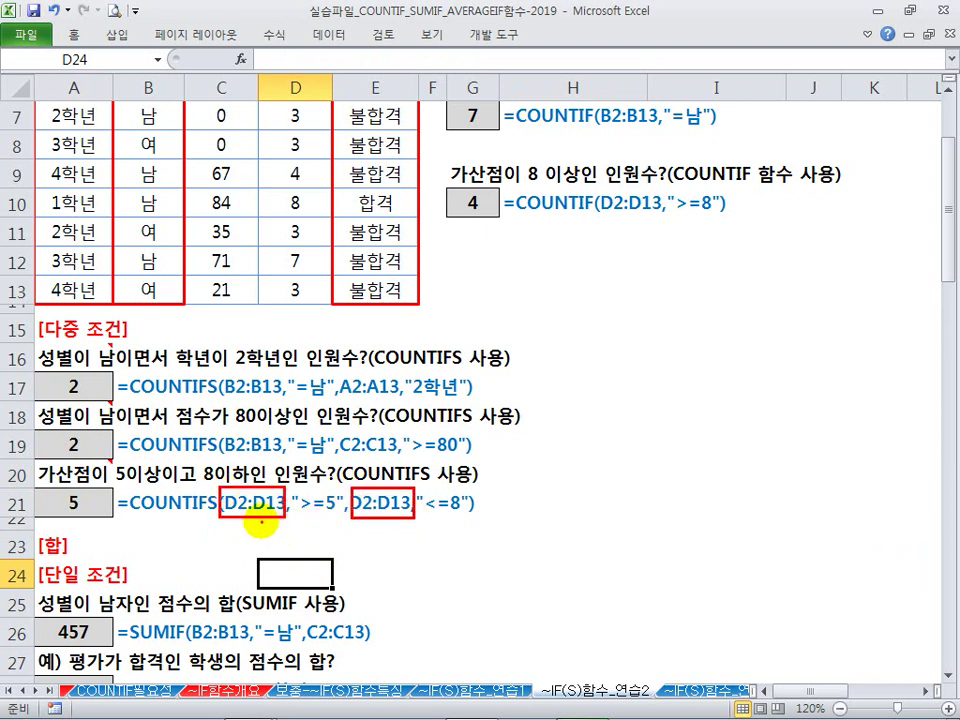
drag(255, 525, 343, 520)
key(Escape)
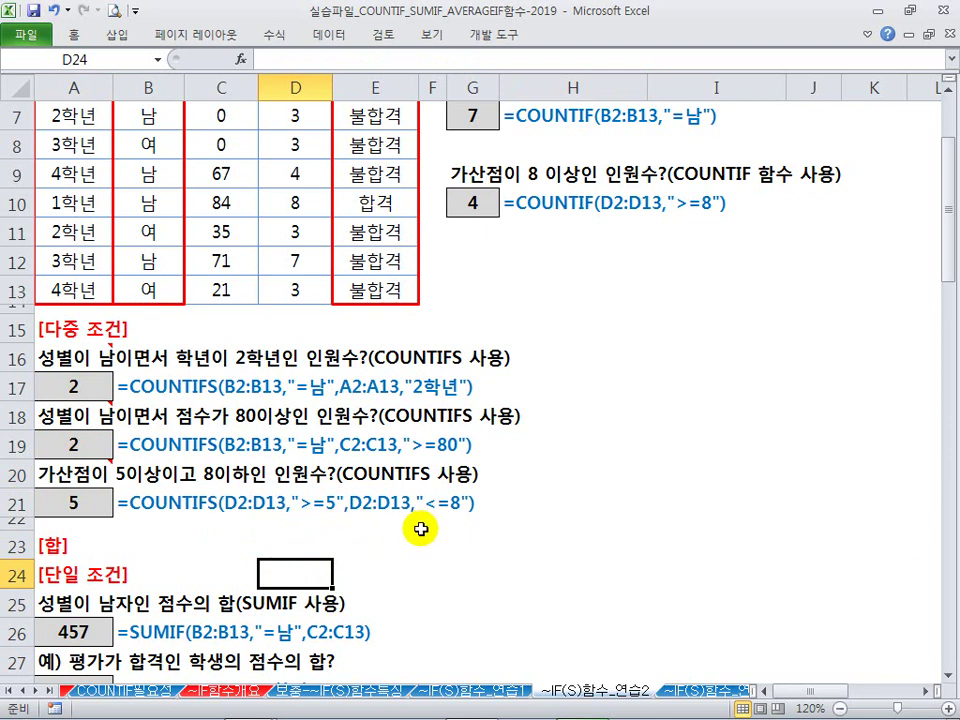
Set the font colour of the [단일 조건] label in G2 to the standard purple
scroll(412, 519, up, 2)
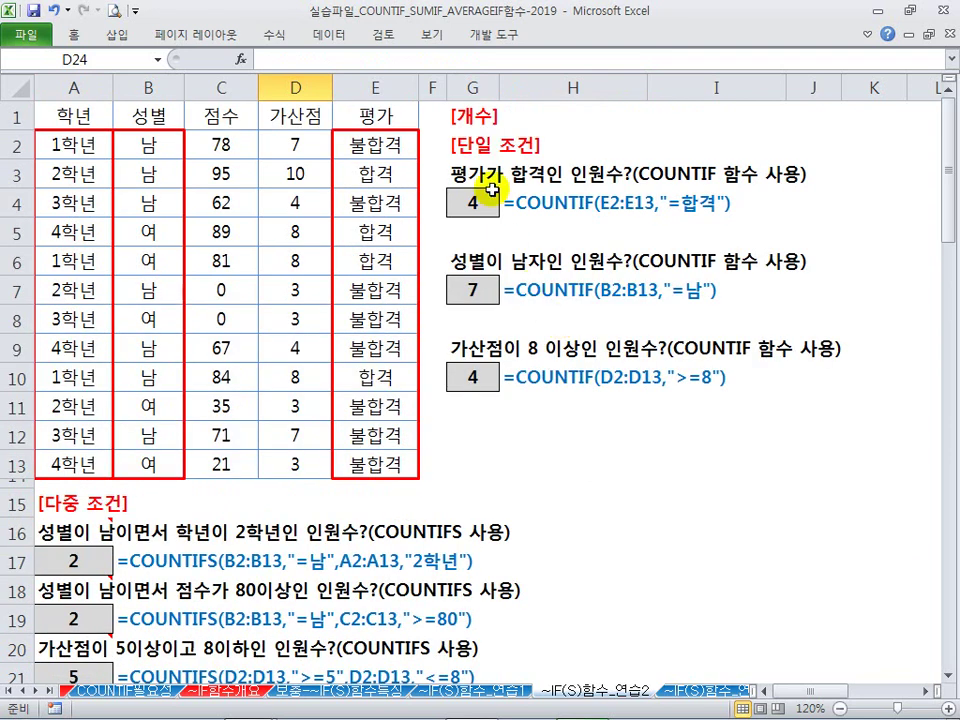
click(477, 145)
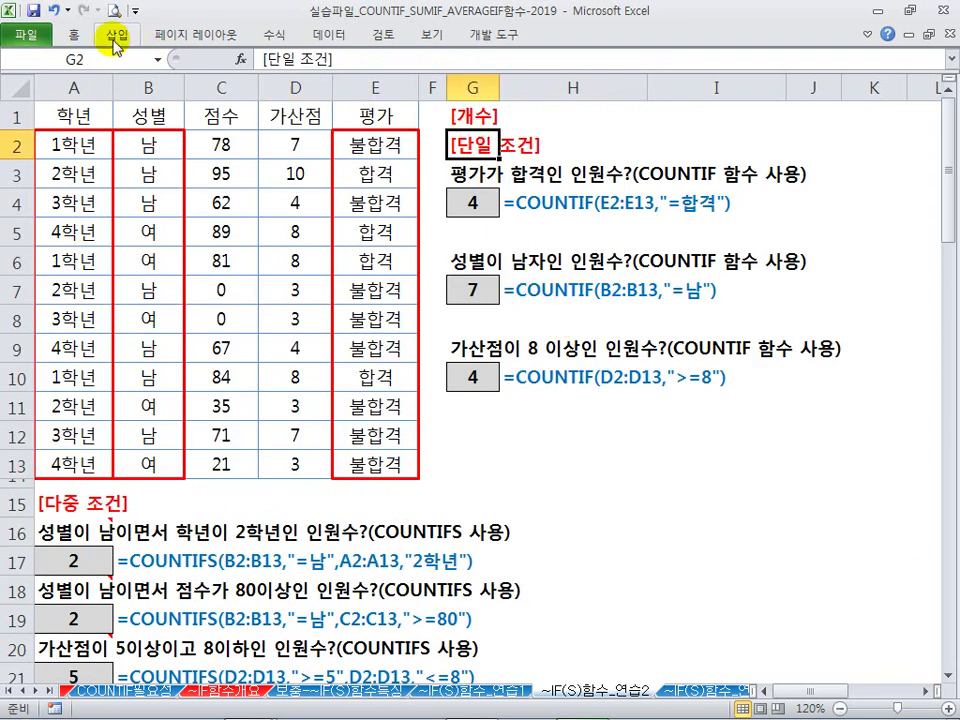
click(73, 34)
click(268, 95)
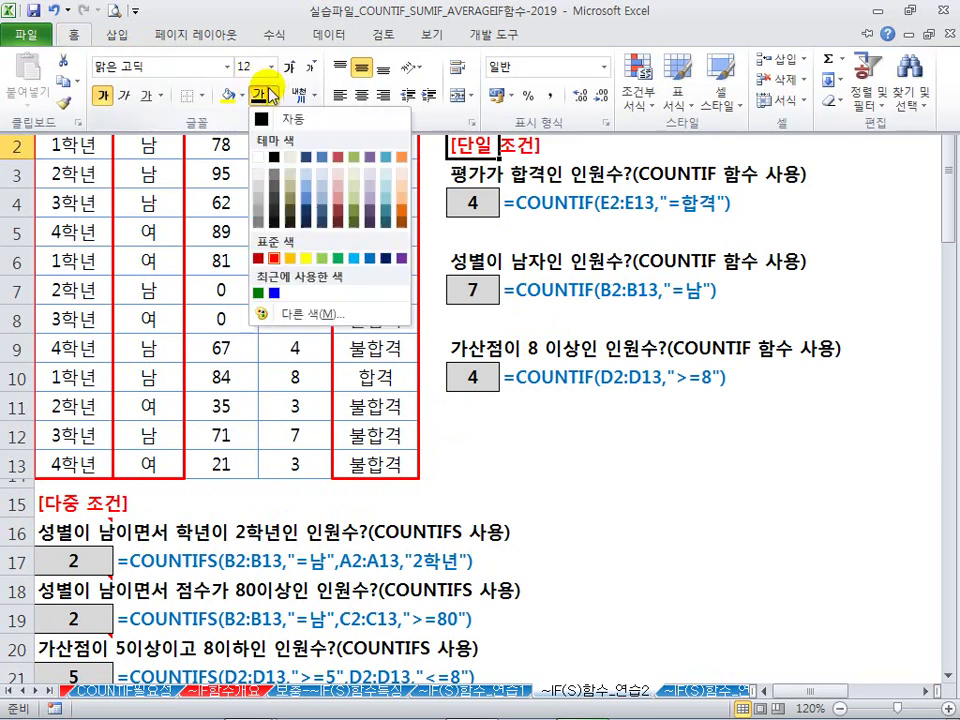
click(400, 262)
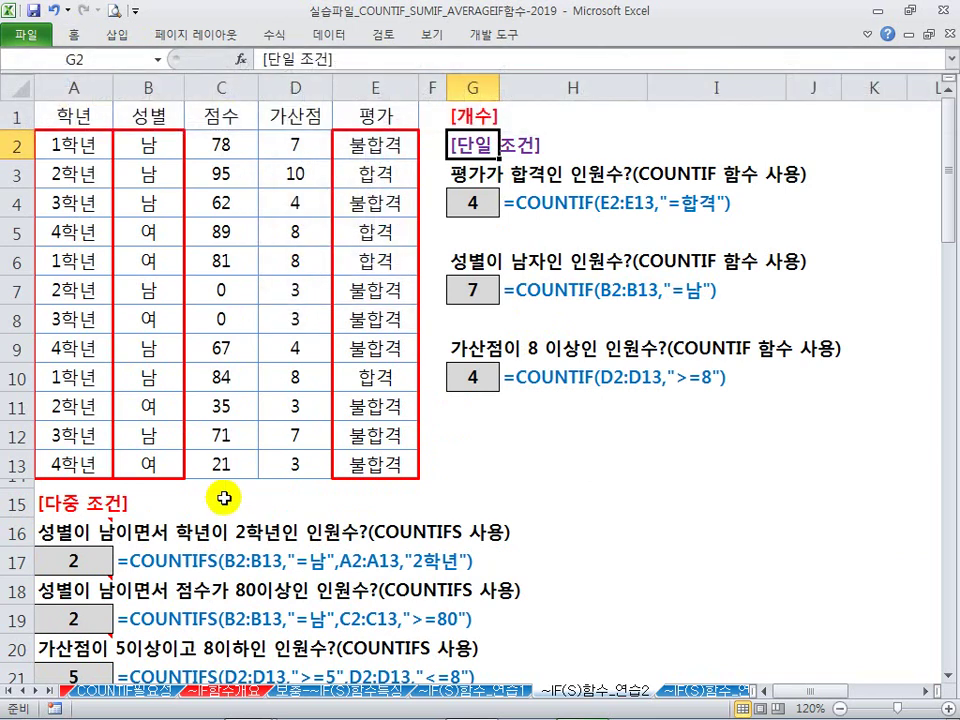
Colour the [다중 조건] label in A15 and the [단일 조건] label in A24 purple
scroll(215, 490, down, 1)
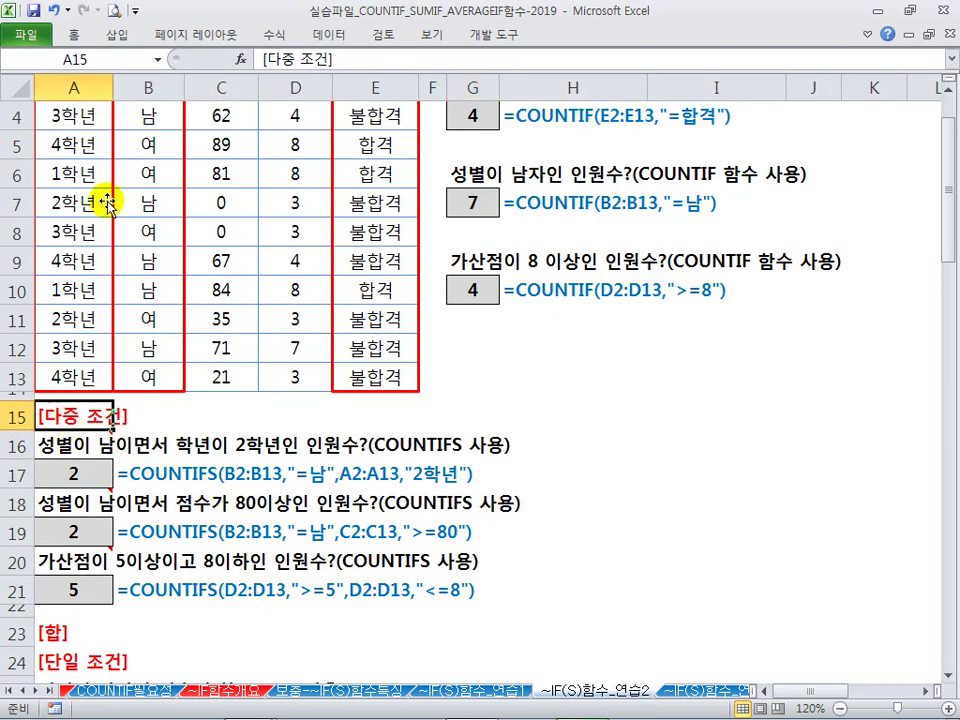
click(75, 34)
scroll(128, 353, down, 2)
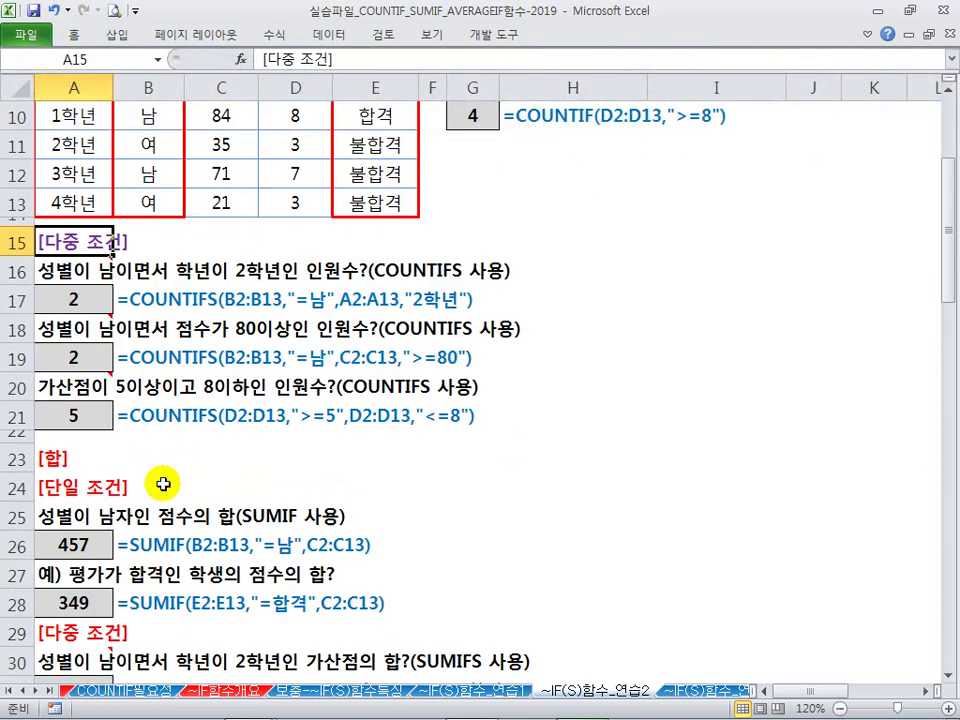
click(86, 486)
click(73, 34)
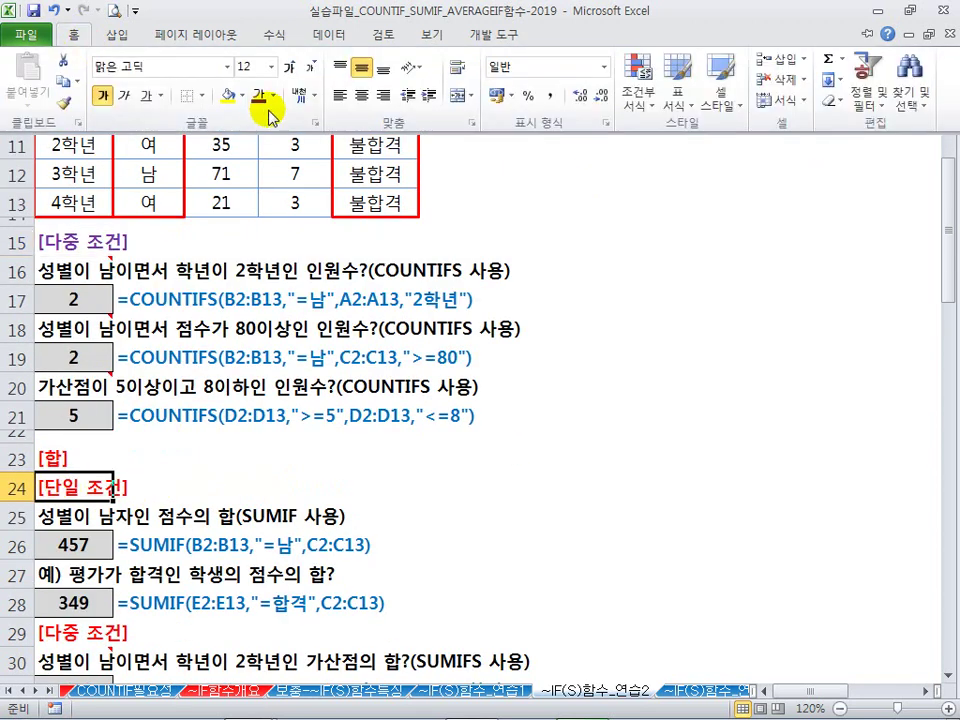
click(232, 418)
Outline the 성별이 남자 condition and the 점수 target in the row 25 SUMIF question, and clear the marks
scroll(232, 418, down, 1)
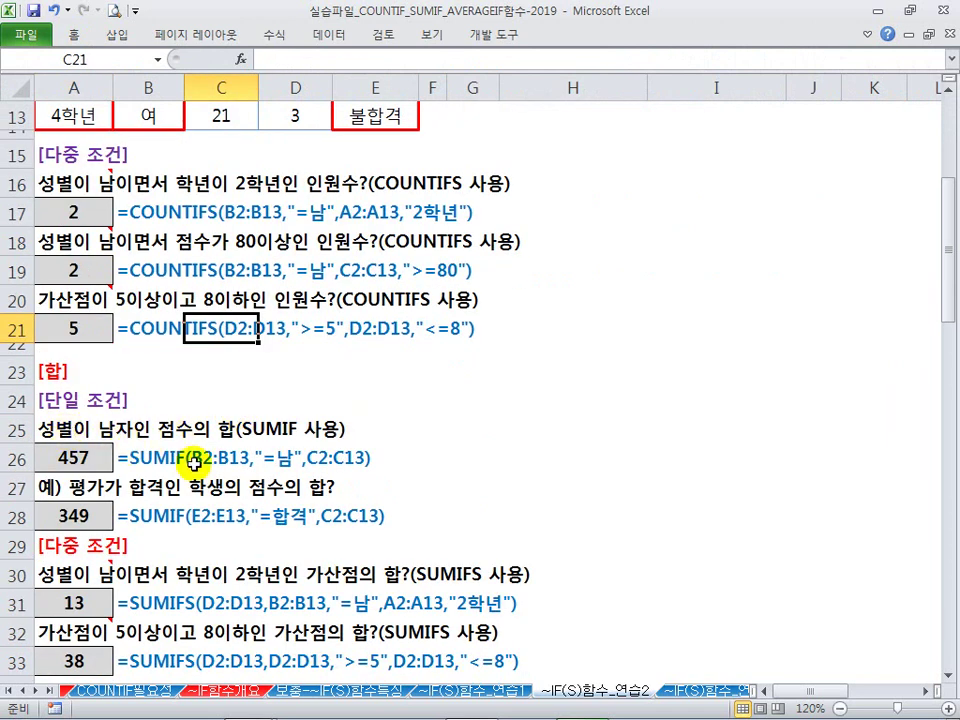
drag(36, 420, 120, 440)
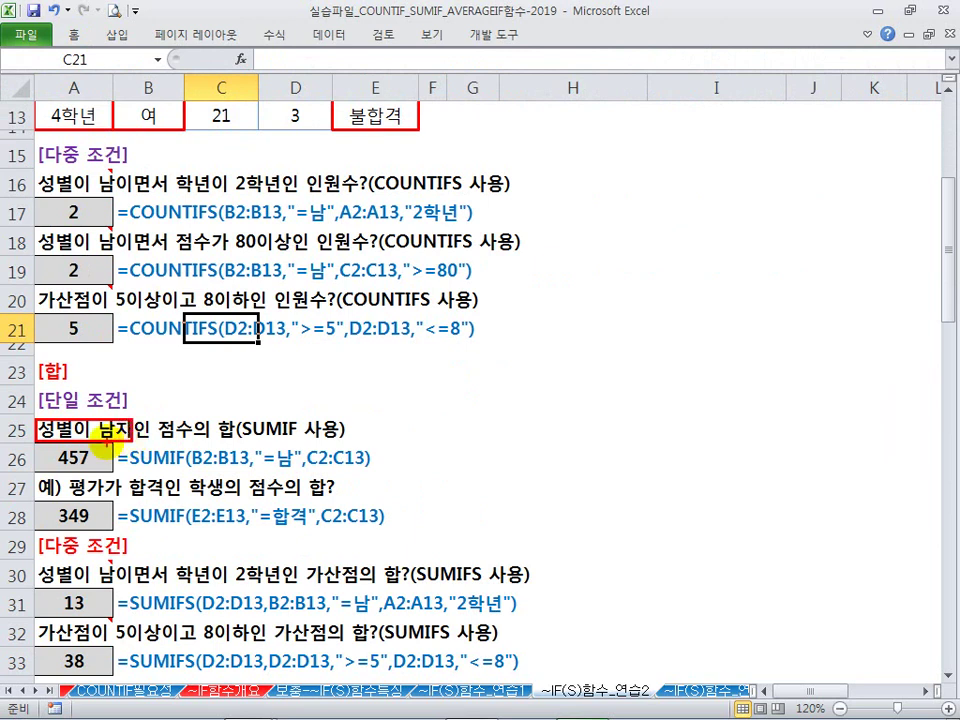
mouse_move(156, 420)
mouse_down()
mouse_move(190, 440)
mouse_move(204, 386)
mouse_move(172, 402)
mouse_up()
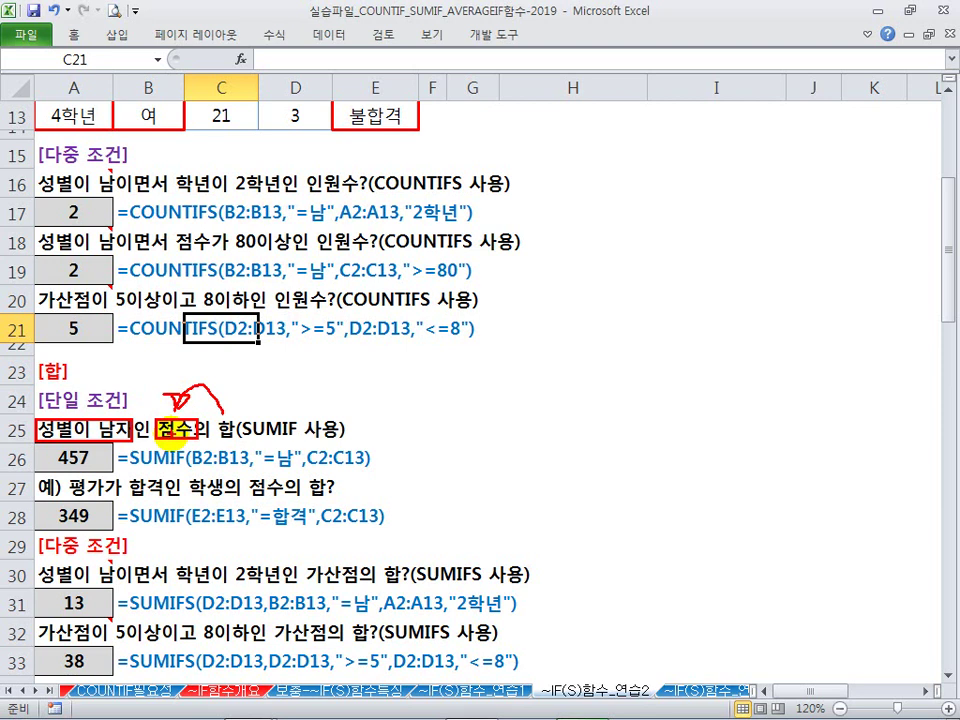
key(e)
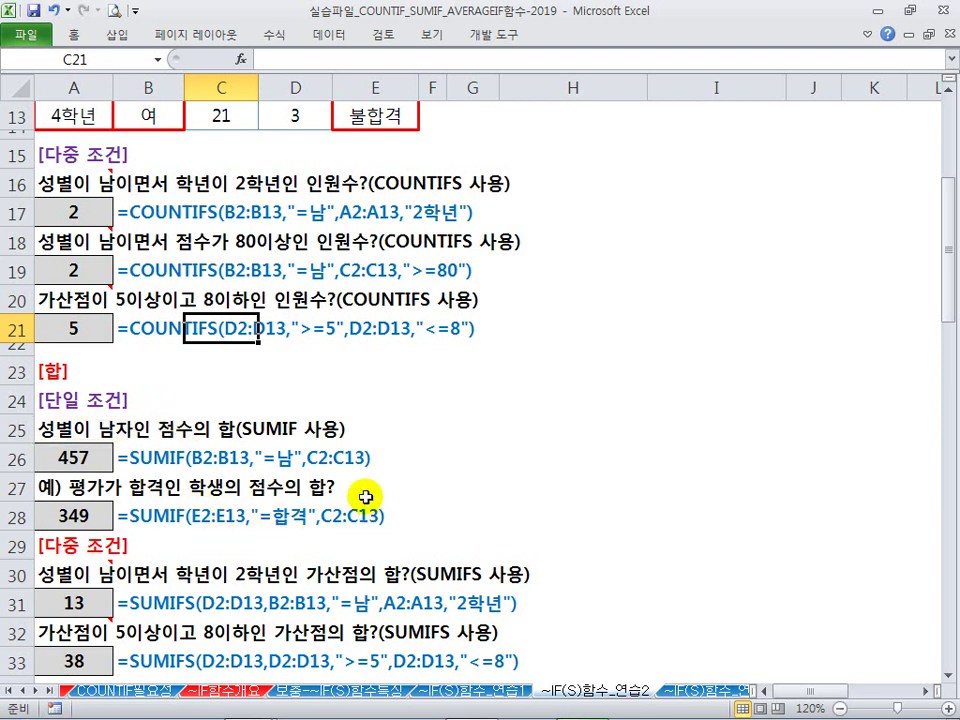
click(486, 508)
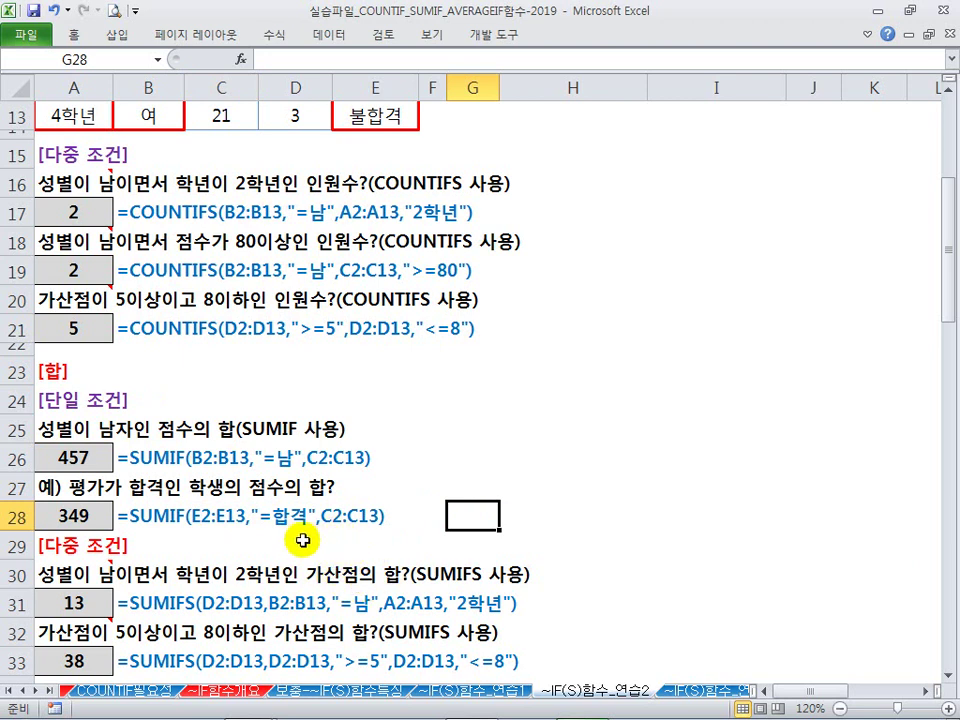
Examine the D2:D13 sum range in the A31 SUMIFS formula, leaving the cell without changes
scroll(232, 538, down, 1)
double_click(80, 535)
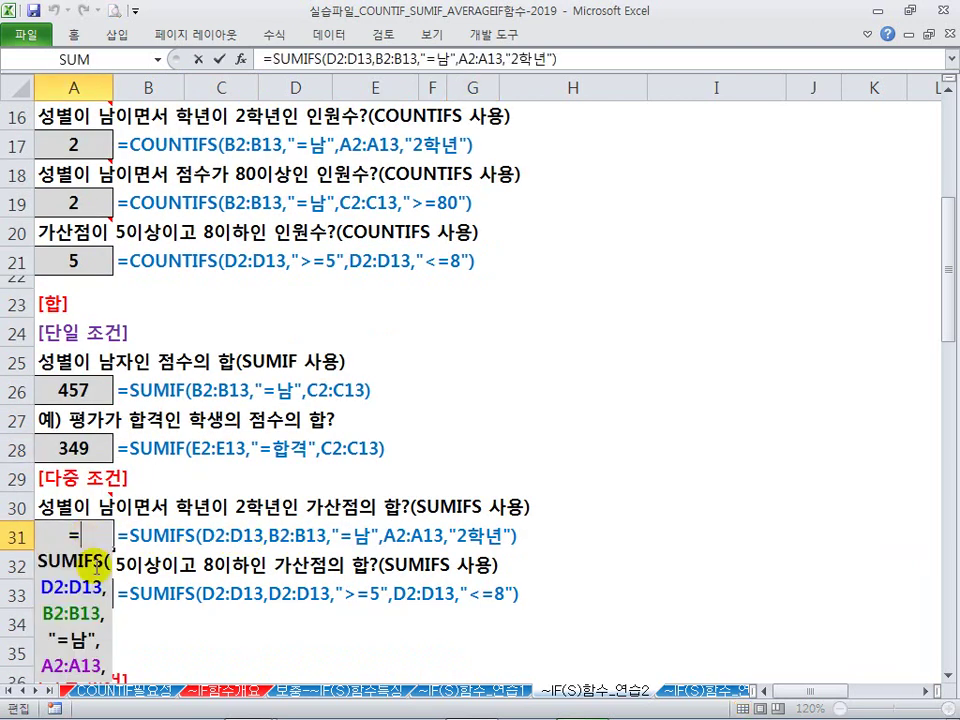
drag(42, 585, 104, 583)
key(Escape)
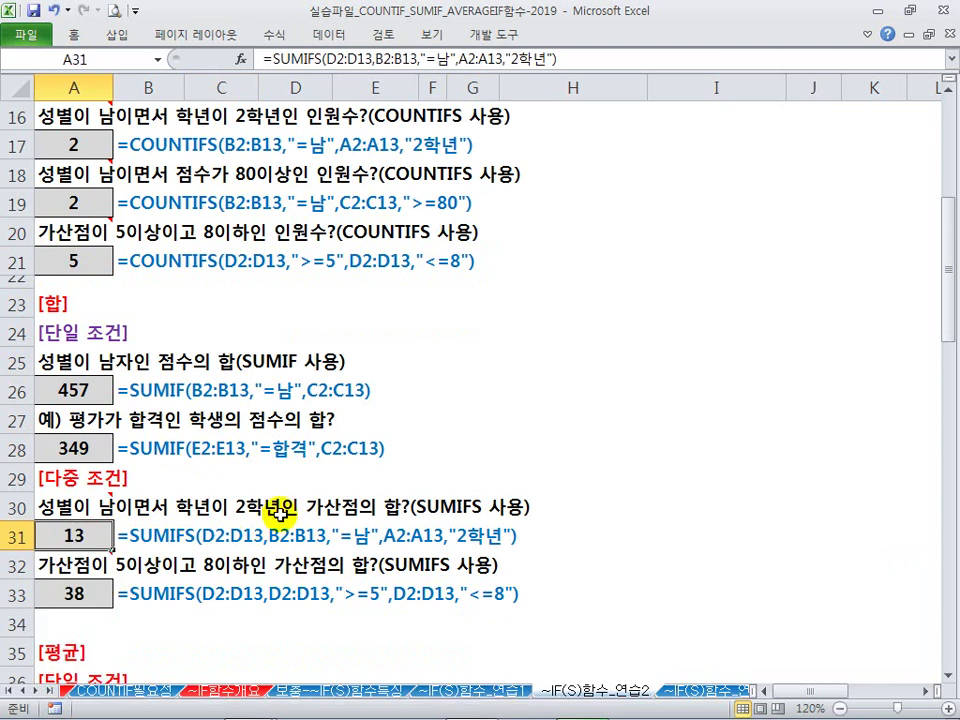
click(272, 497)
click(271, 483)
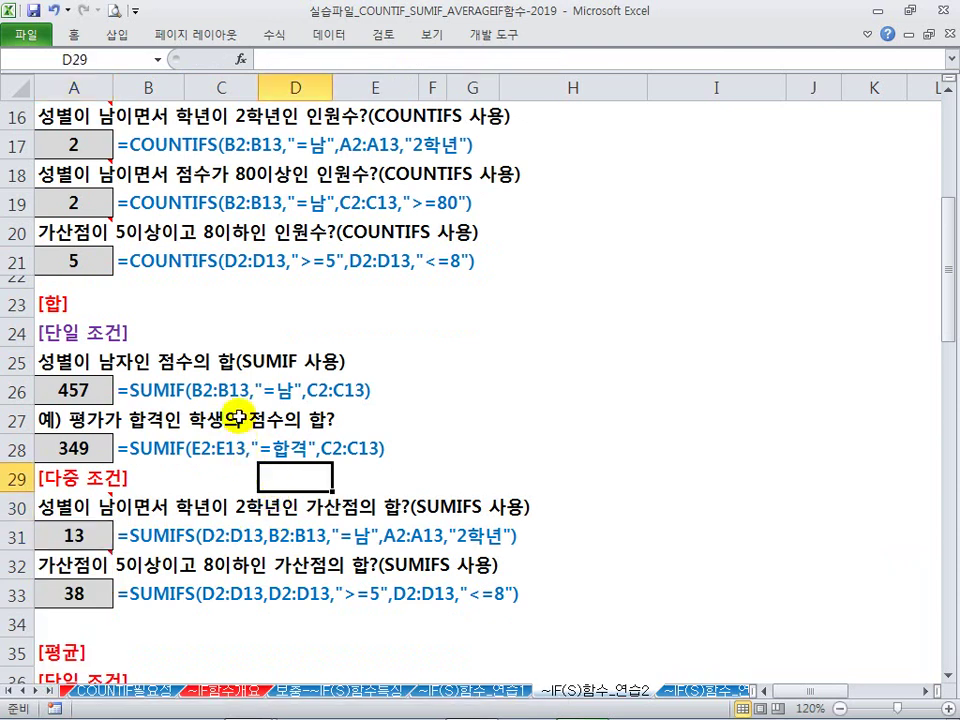
Set the font colour of the [다중 조건] label in A29 and the [단일 조건] label in A36 to purple
scroll(180, 345, down, 1)
click(58, 595)
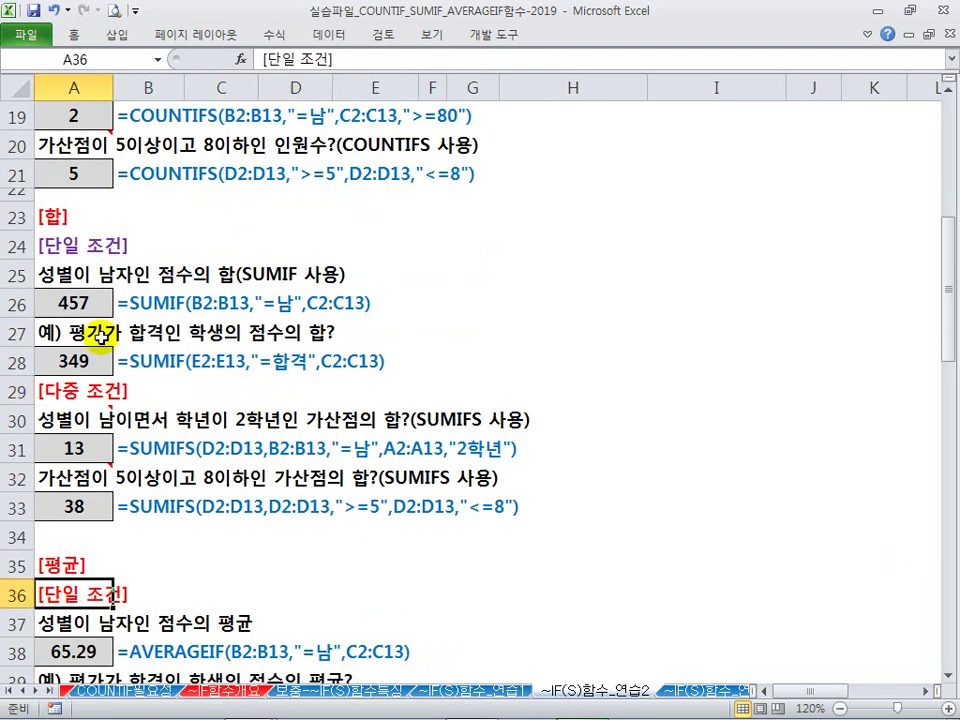
ctrl+click(50, 386)
click(73, 34)
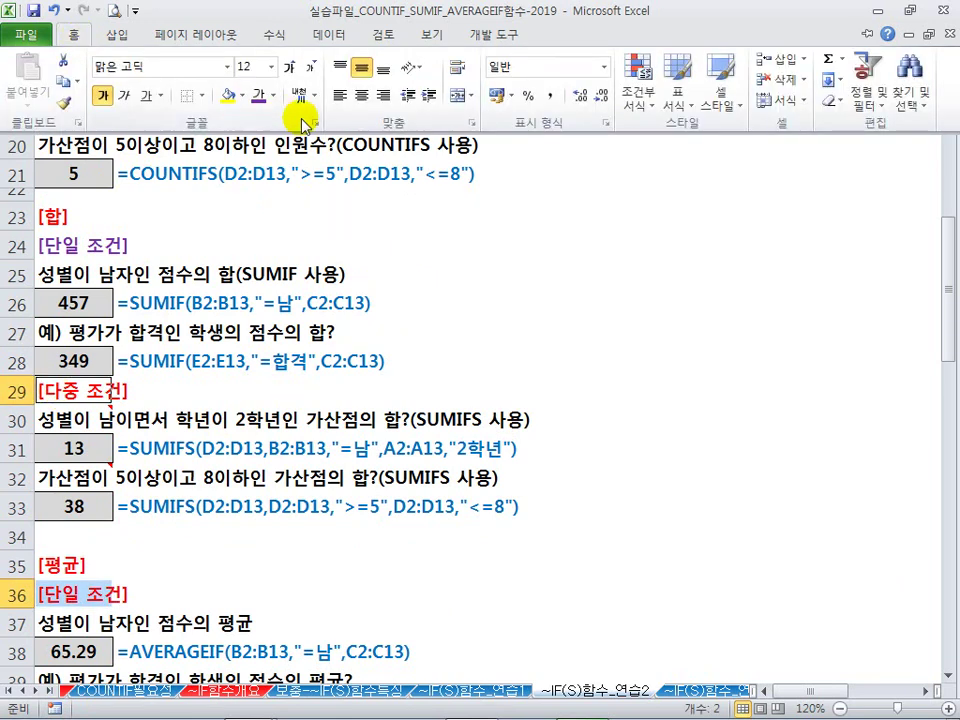
click(260, 274)
click(167, 532)
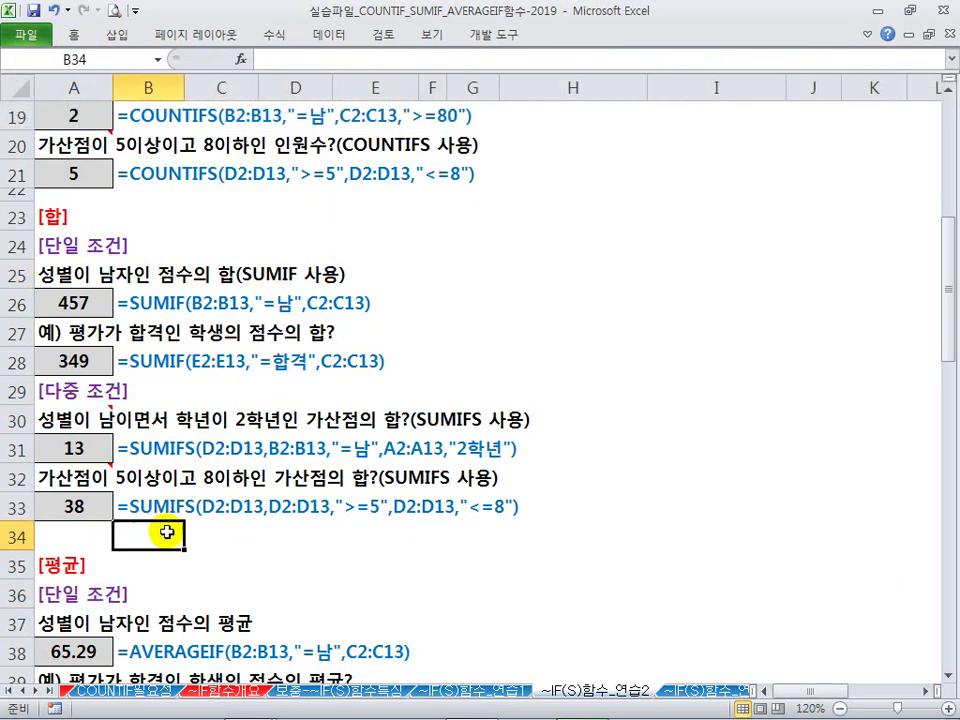
Check the comment on the row 30 SUMIFS question and colour the [다중 조건] label in A41 purple
mouse_move(88, 406)
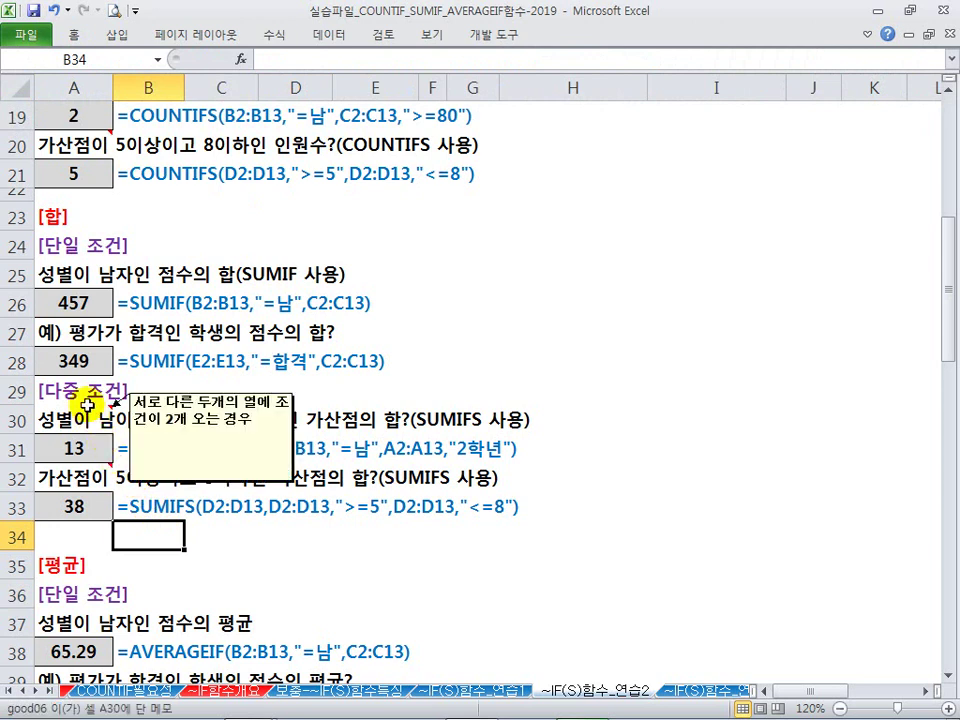
click(251, 540)
scroll(251, 450, down, 2)
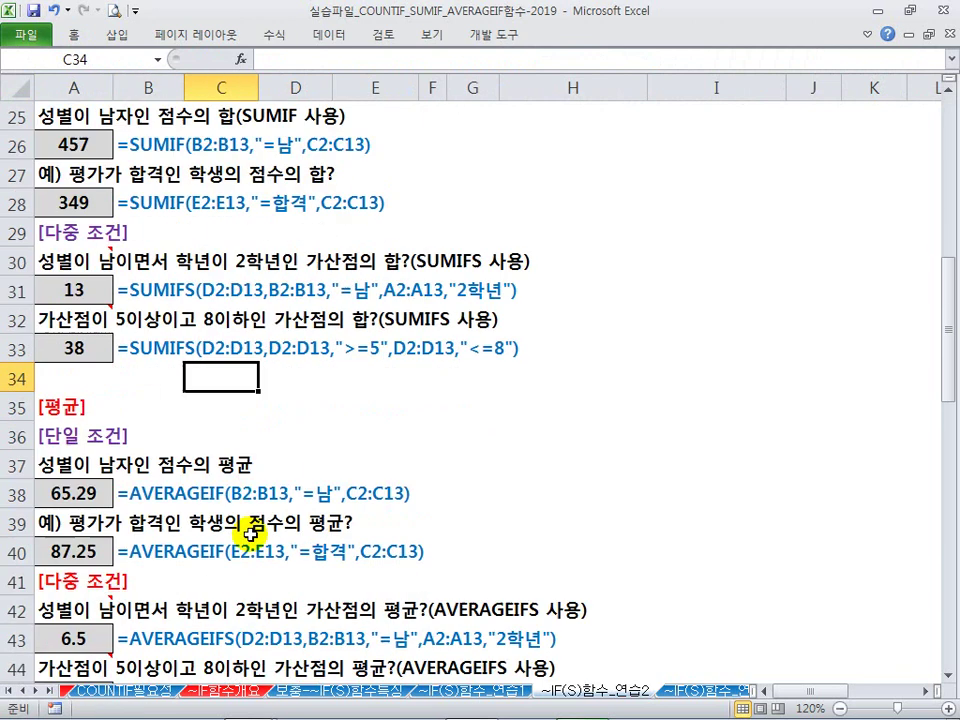
scroll(250, 525, down, 1)
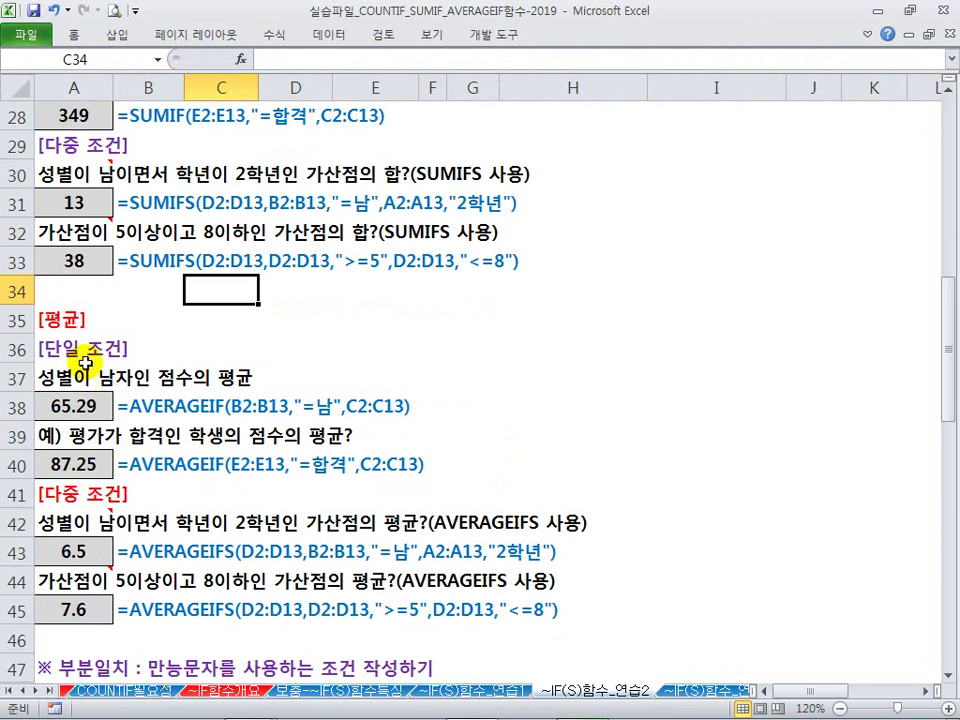
click(82, 490)
click(83, 42)
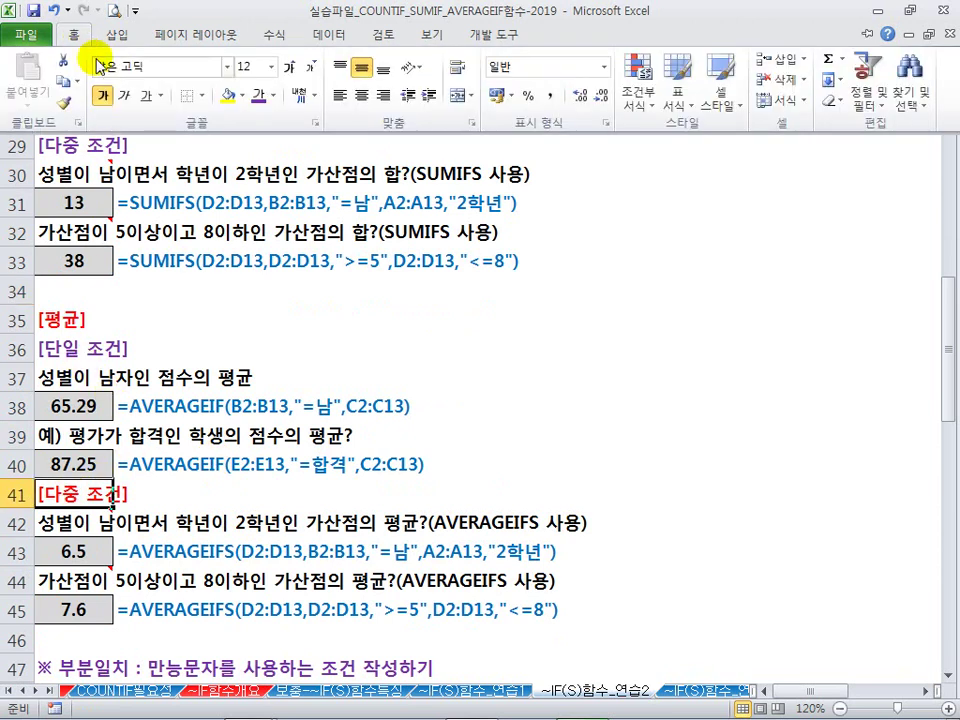
click(287, 170)
click(336, 321)
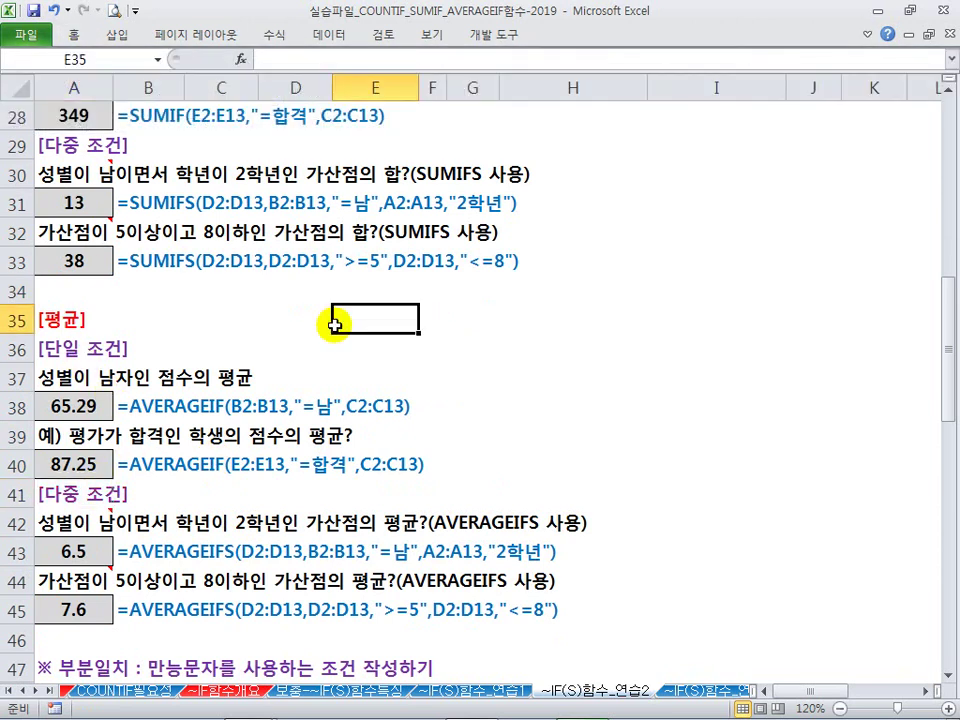
Examine the AVERAGEIFS examples in rows 42 to 45, including the formula in A45
scroll(336, 321, down, 2)
click(95, 432)
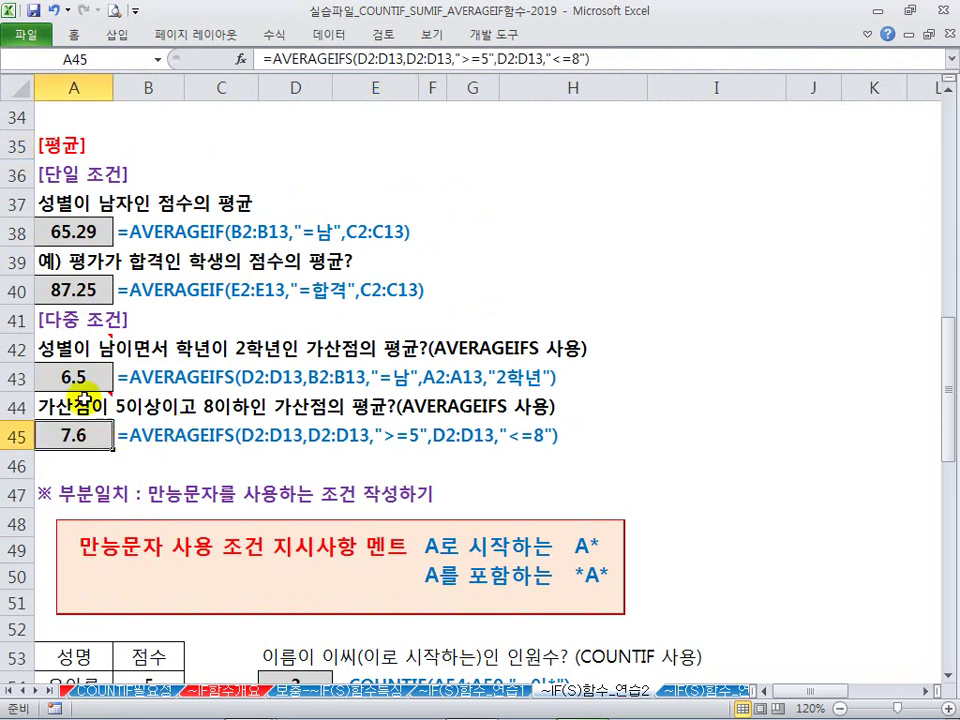
click(410, 437)
click(491, 460)
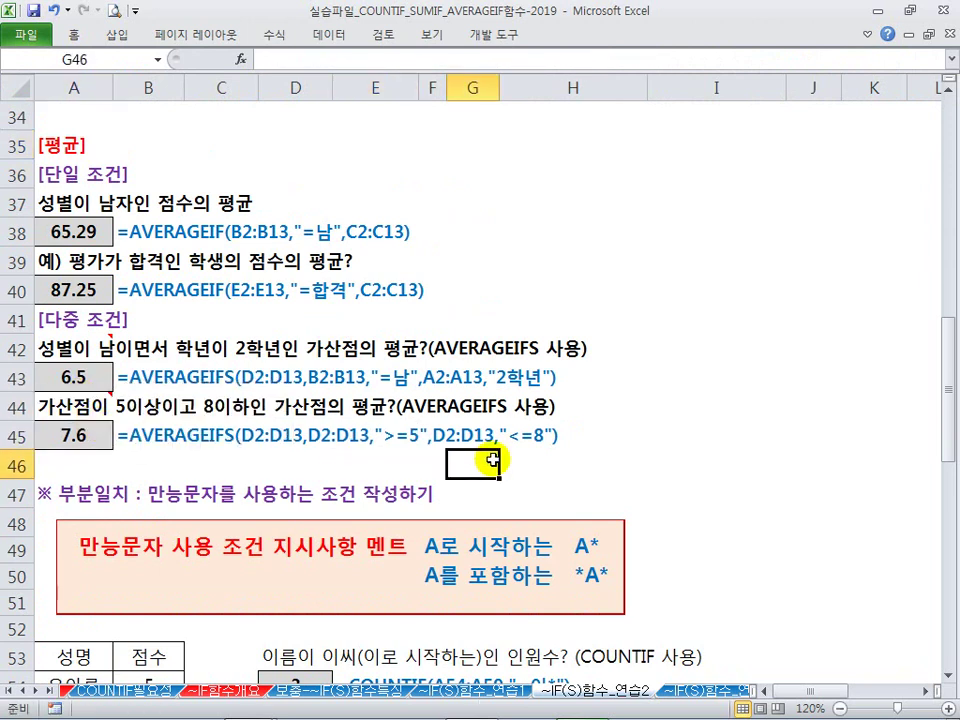
click(638, 460)
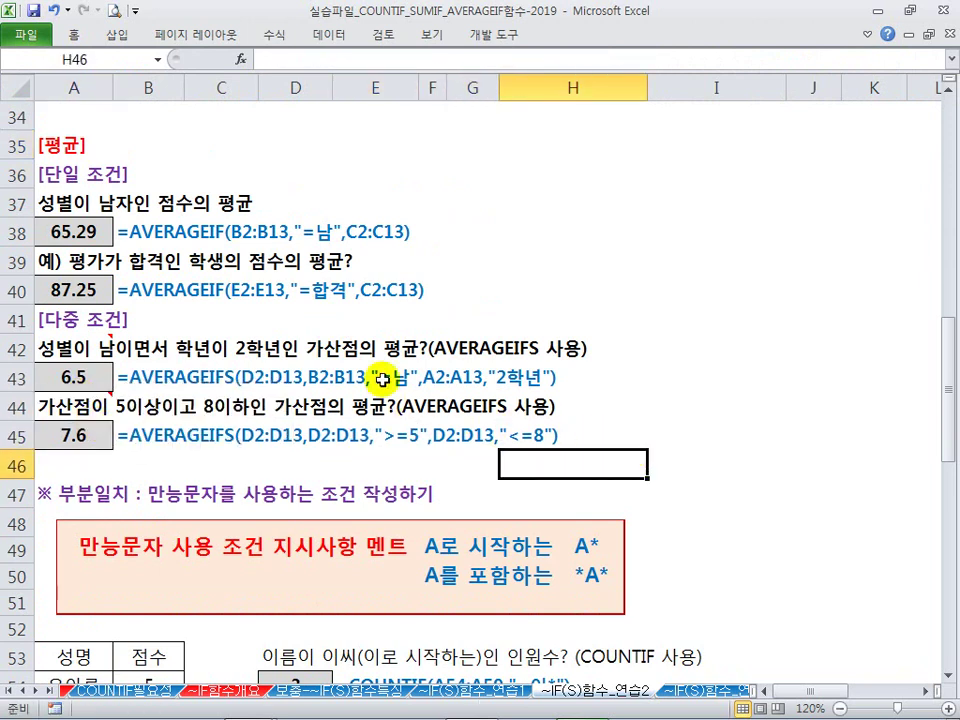
Try making the wildcard note picture and row 51 taller, undo both changes, and deselect the picture
scroll(424, 408, down, 1)
scroll(424, 408, down, 1)
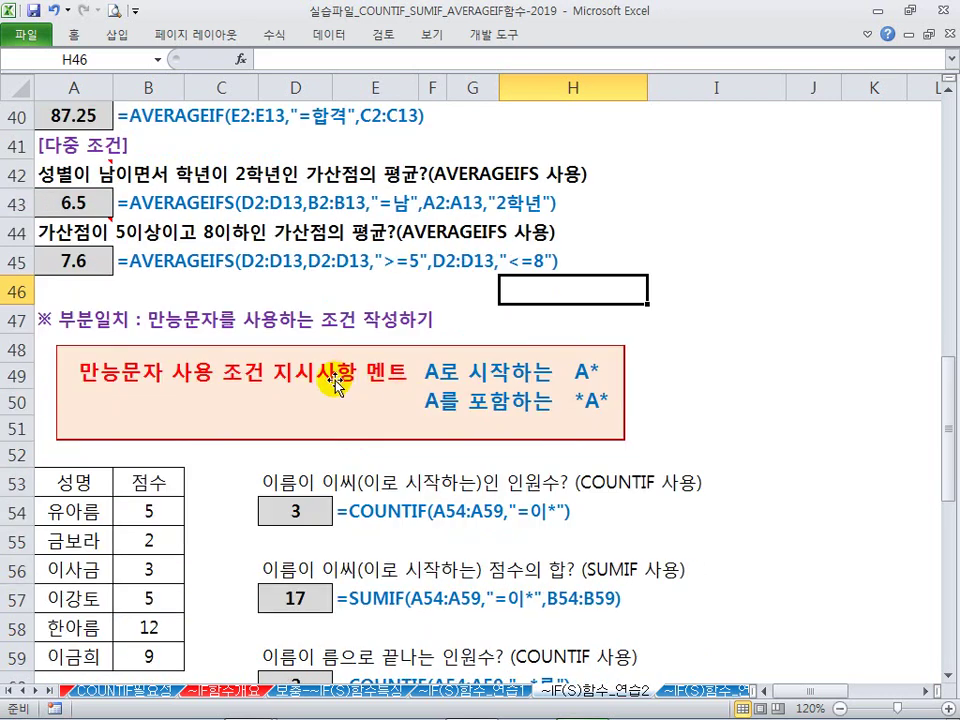
click(340, 436)
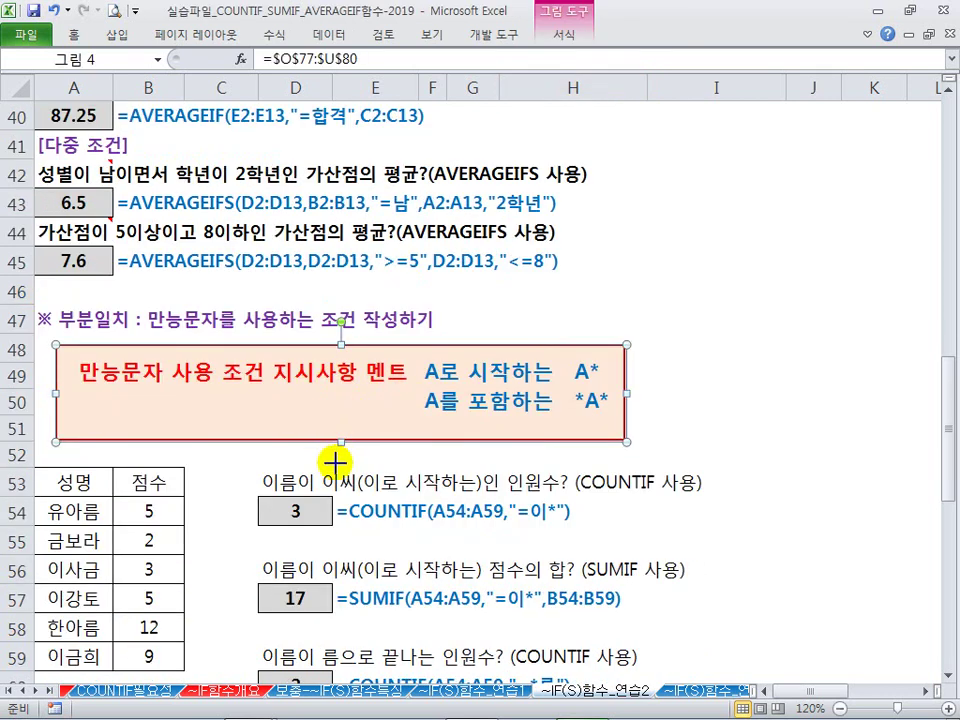
drag(341, 441, 339, 462)
key(ctrl+z)
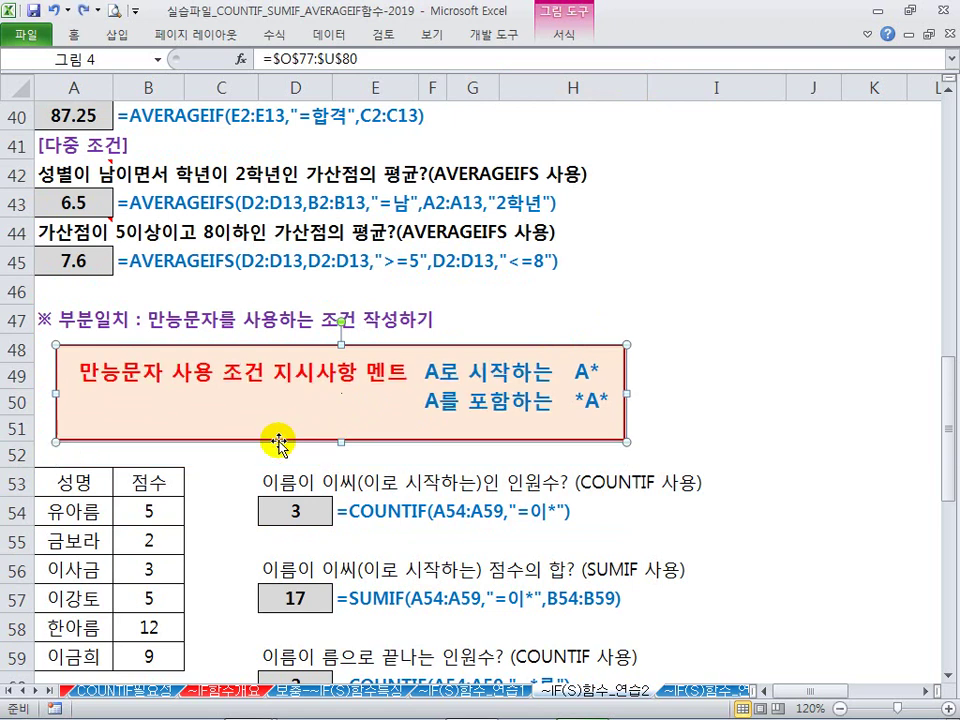
drag(21, 440, 20, 461)
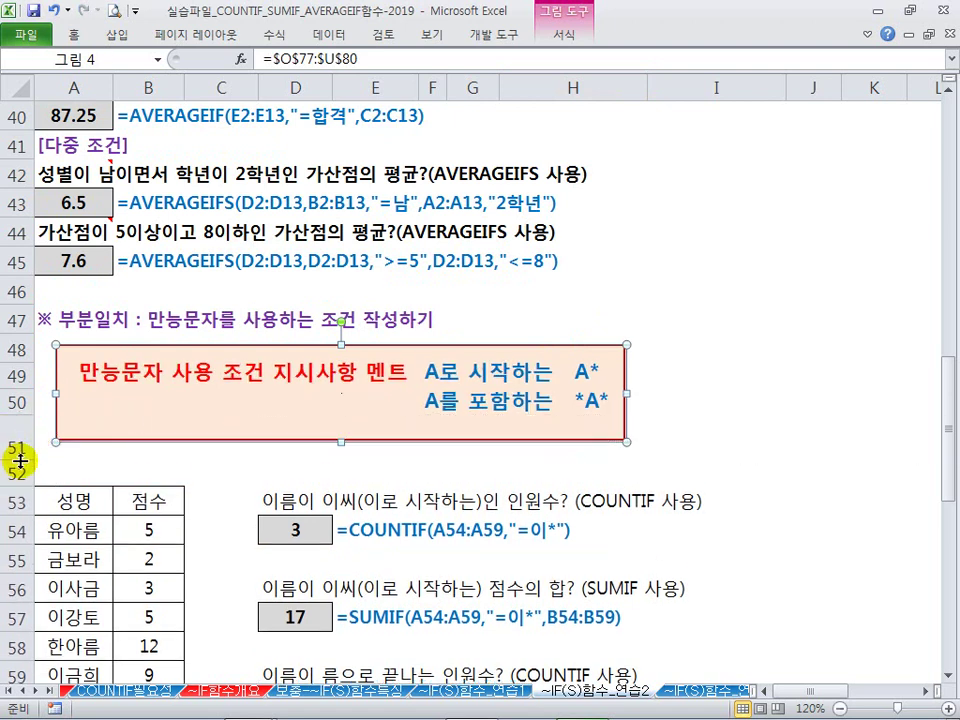
key(ctrl+z)
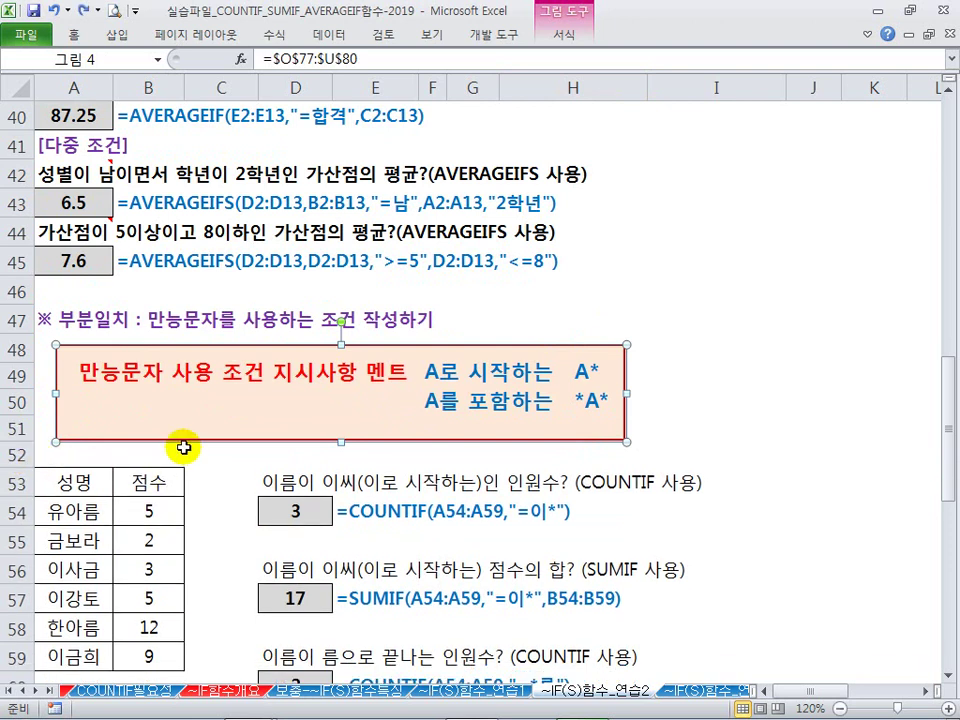
key(Escape)
Examine the wildcard COUNTIF example in row 54, selecting its name range A54:A59 and the formula text in E54
scroll(184, 447, down, 1)
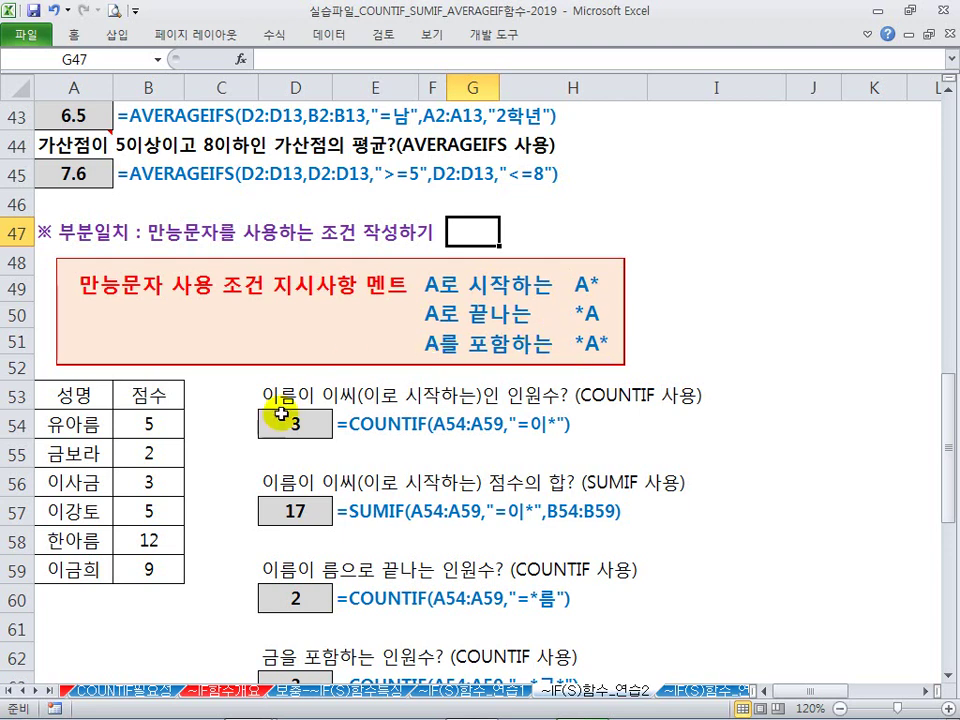
scroll(200, 440, down, 1)
drag(70, 340, 70, 482)
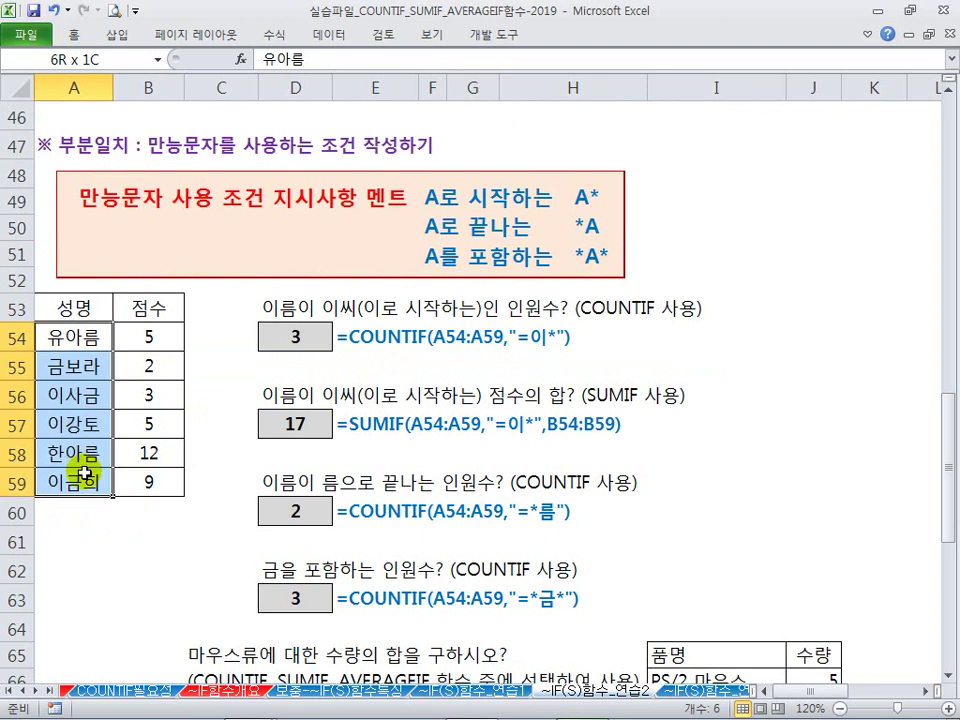
click(432, 366)
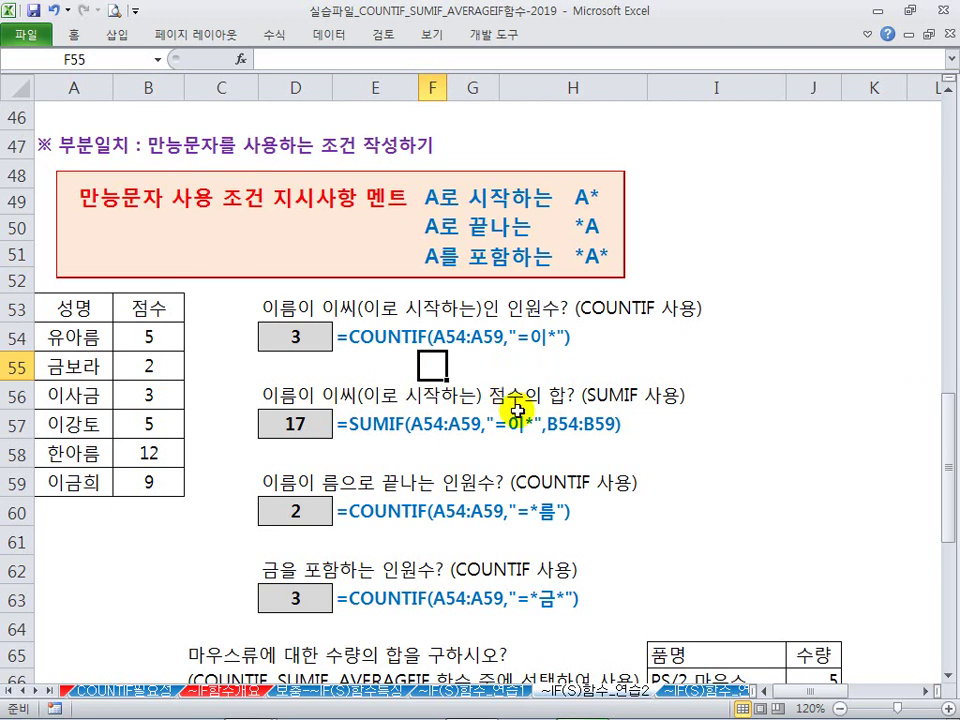
click(379, 341)
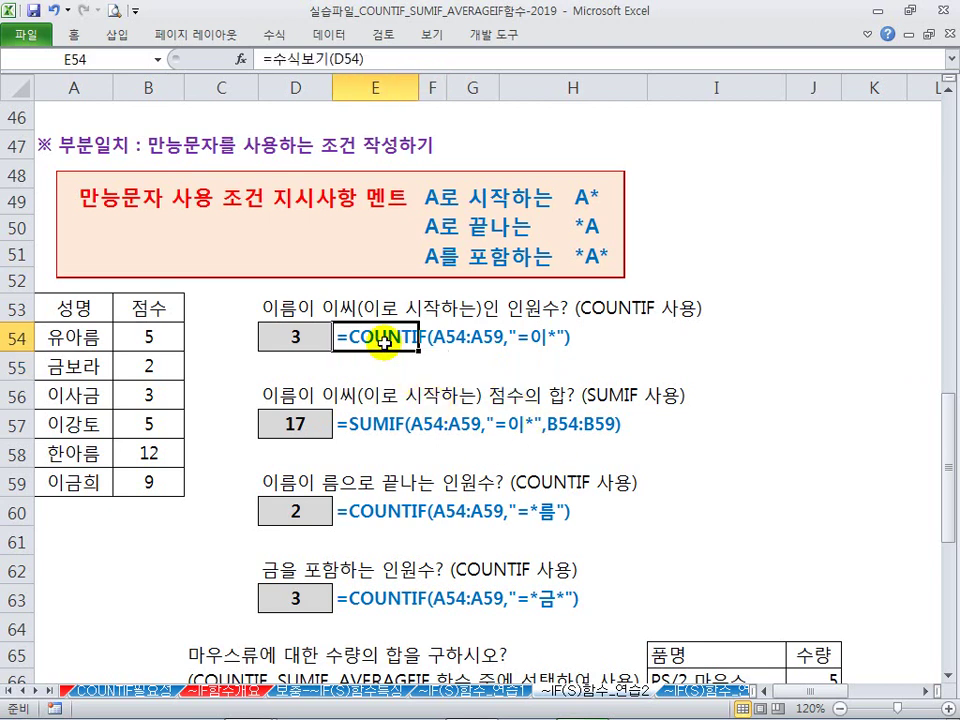
Examine the wildcard SUMIF and COUNTIF examples in rows 56 to 67, marking the 마우스류 condition in row 65
click(545, 396)
scroll(560, 400, down, 1)
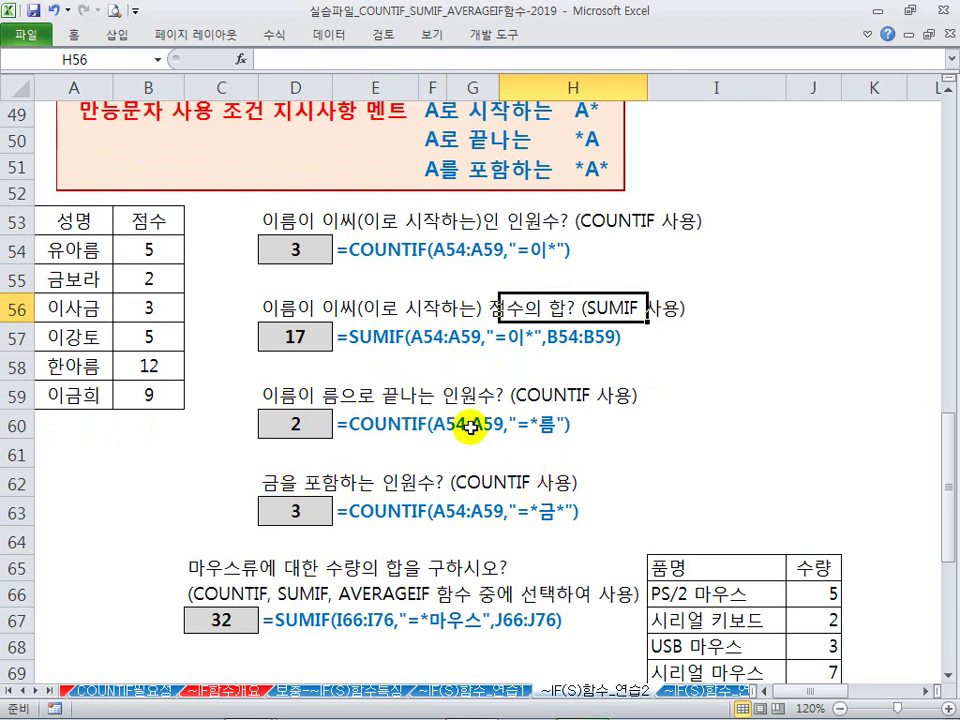
scroll(553, 421, down, 1)
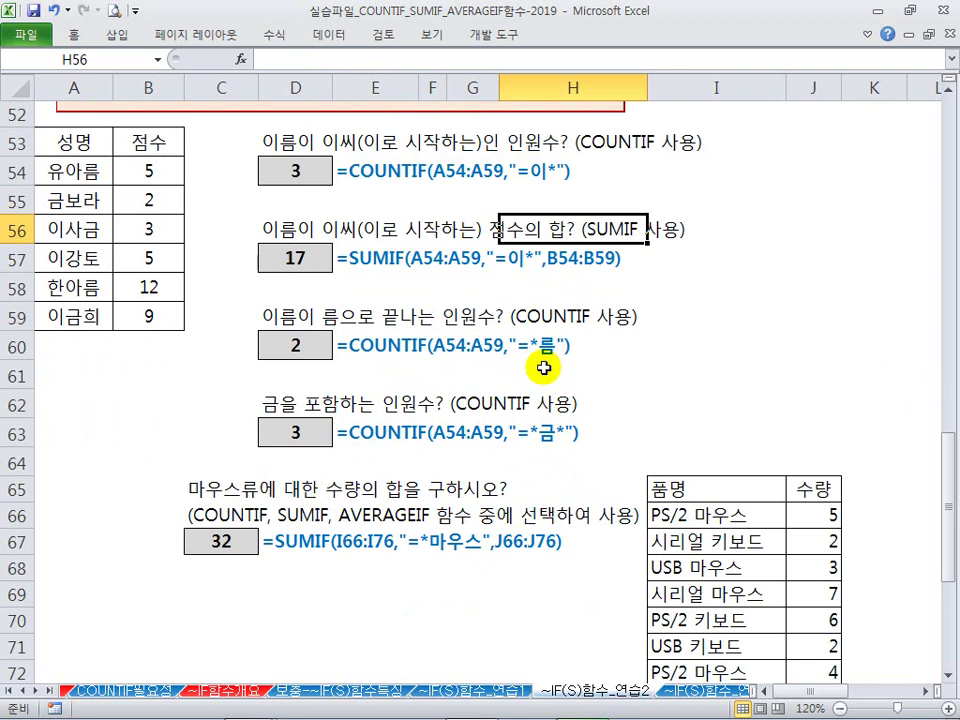
scroll(543, 367, down, 2)
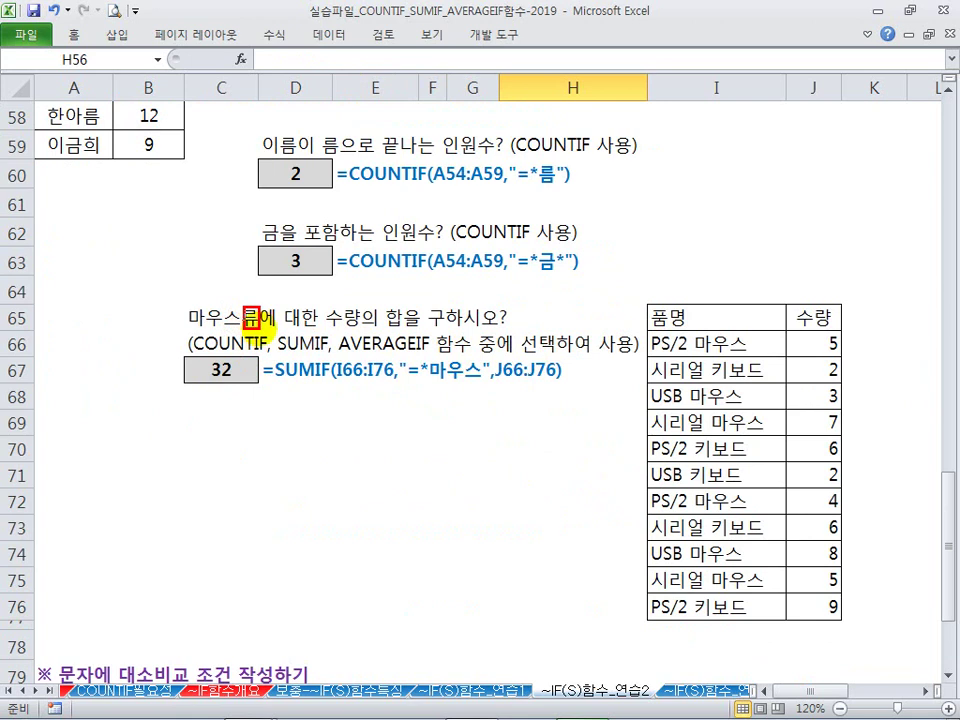
drag(168, 322, 255, 322)
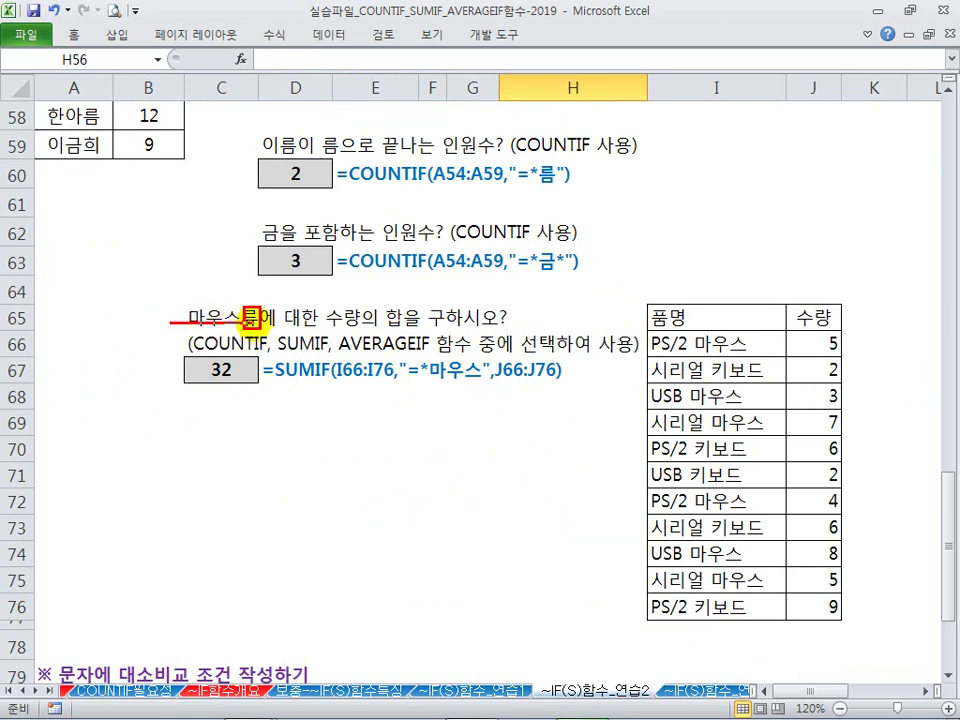
scroll(474, 304, up, 3)
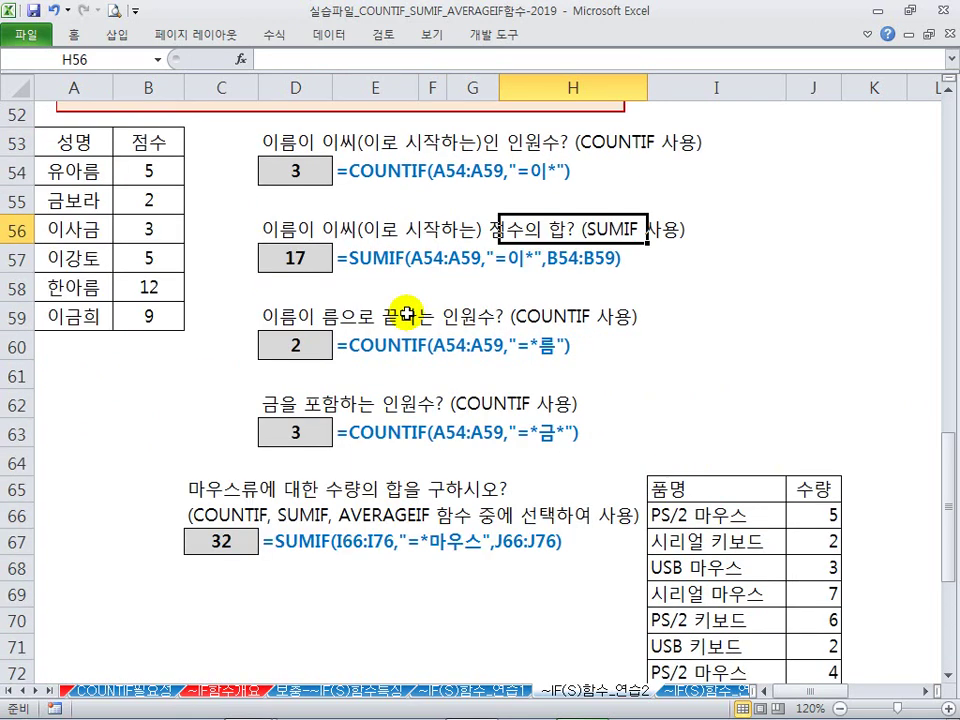
scroll(487, 160, down, 2)
click(296, 448)
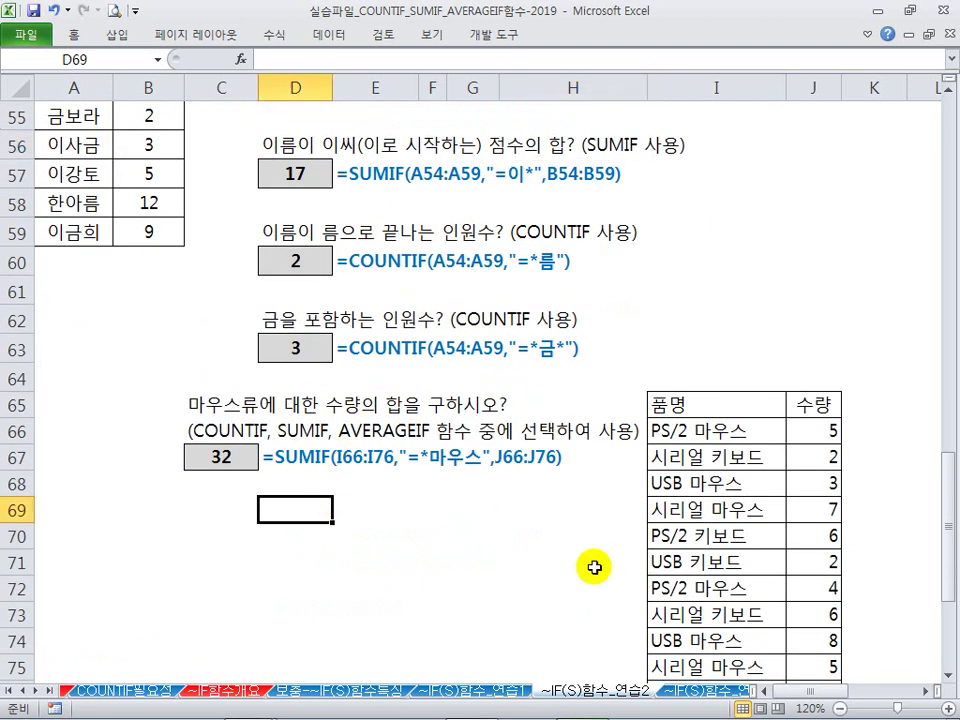
scroll(562, 507, down, 1)
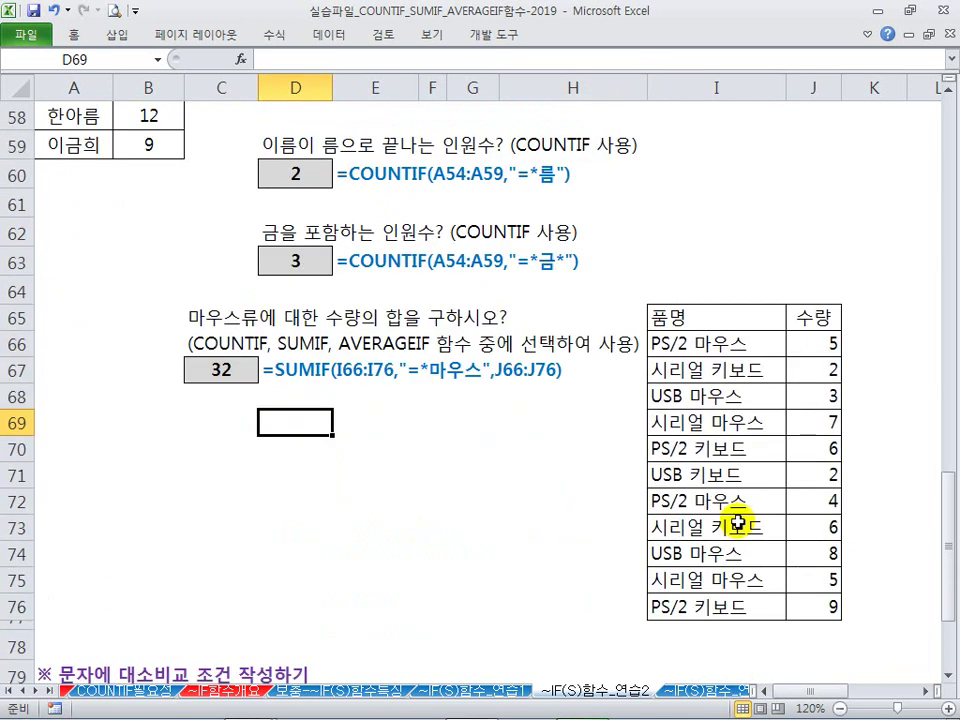
Mark the product names in I66:I76 and the *마우스 criterion in row 67, clear the markings, and check the question in C65
drag(651, 334, 775, 614)
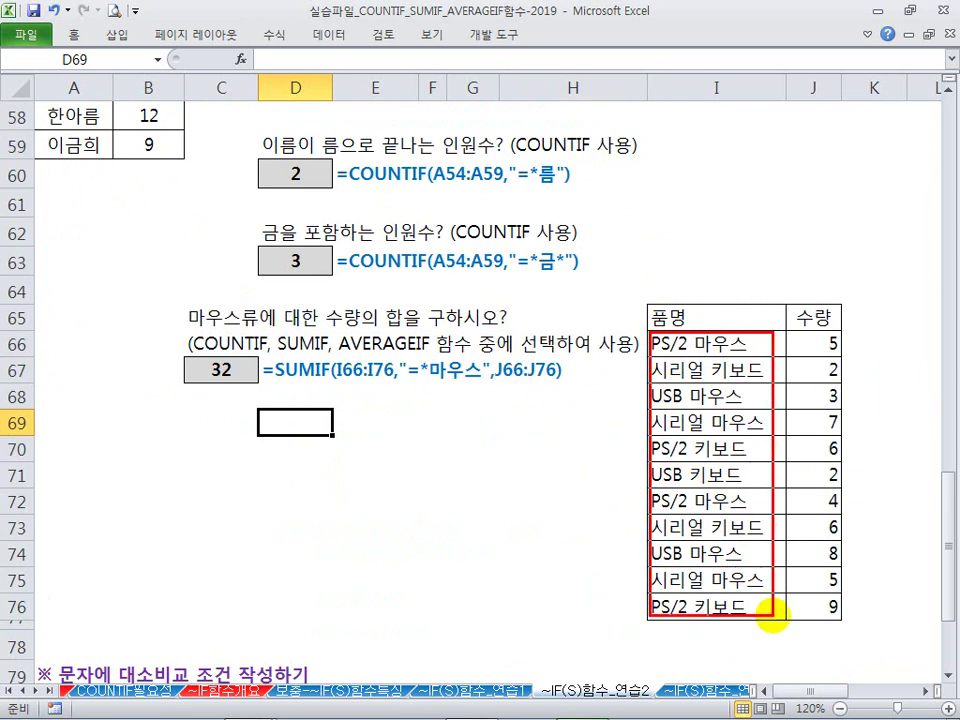
drag(709, 568, 768, 593)
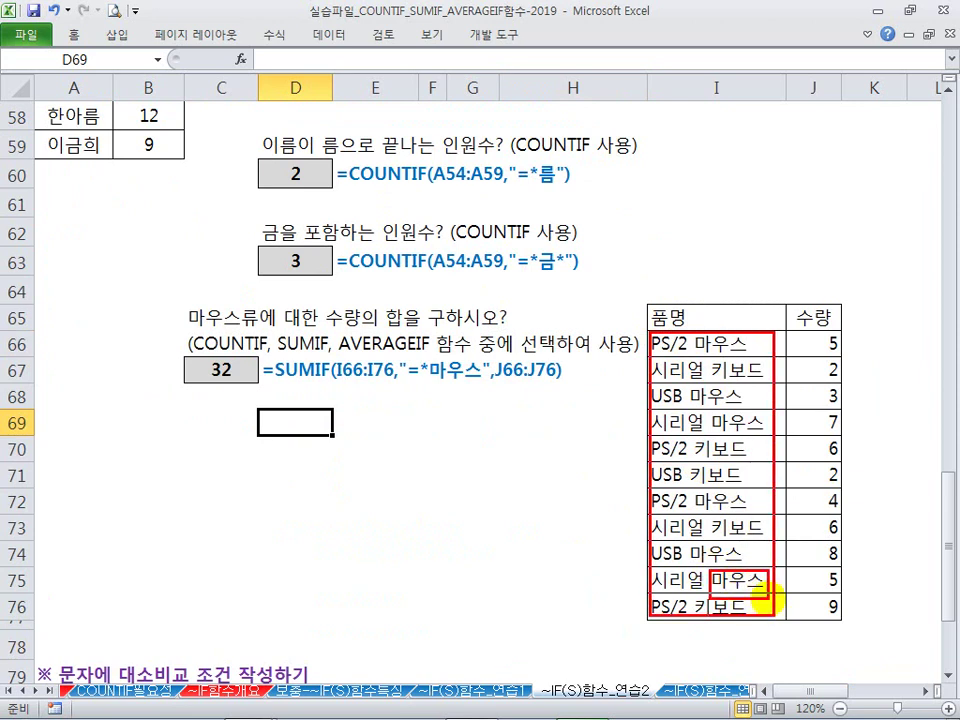
mouse_move(688, 493)
mouse_down()
mouse_move(703, 511)
mouse_move(752, 510)
mouse_up()
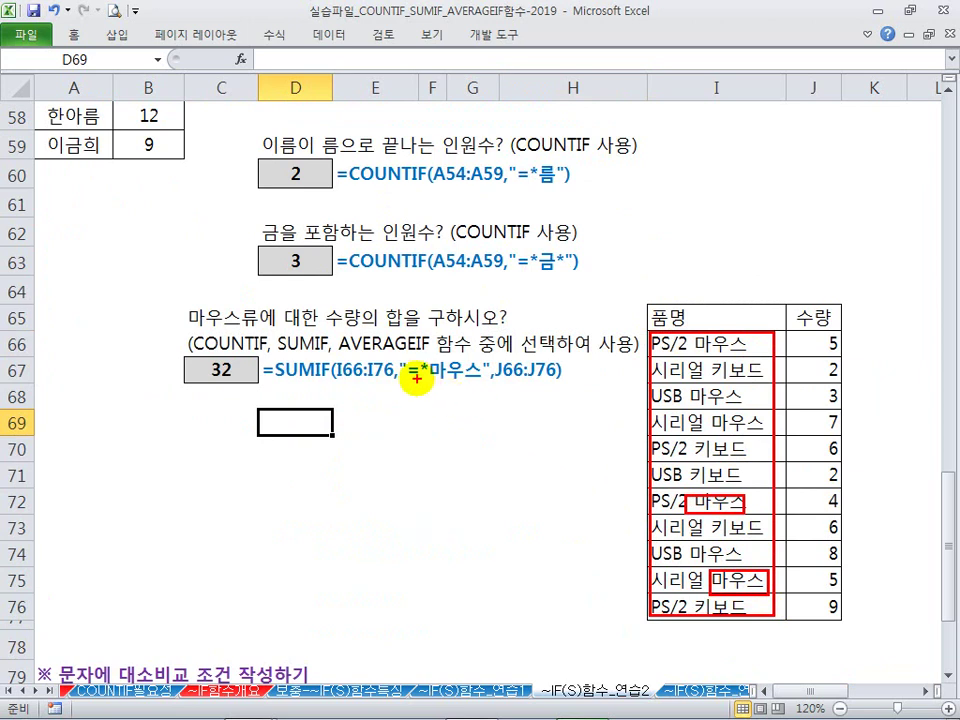
drag(412, 381, 460, 381)
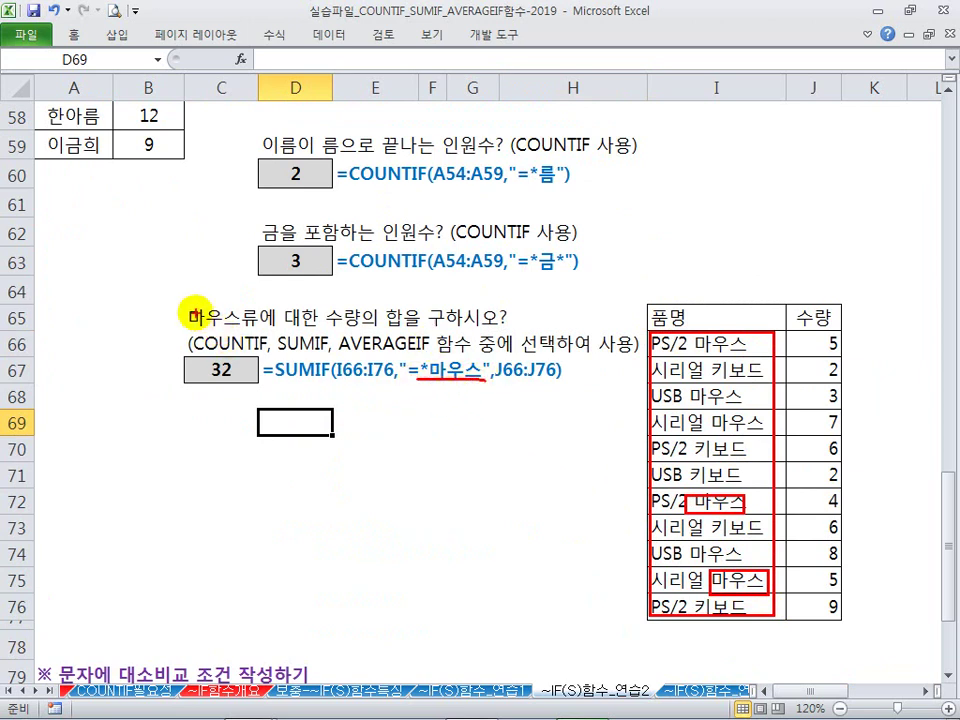
mouse_move(181, 299)
mouse_down()
mouse_move(259, 329)
mouse_move(561, 292)
mouse_move(612, 345)
mouse_move(622, 374)
mouse_move(626, 344)
mouse_up()
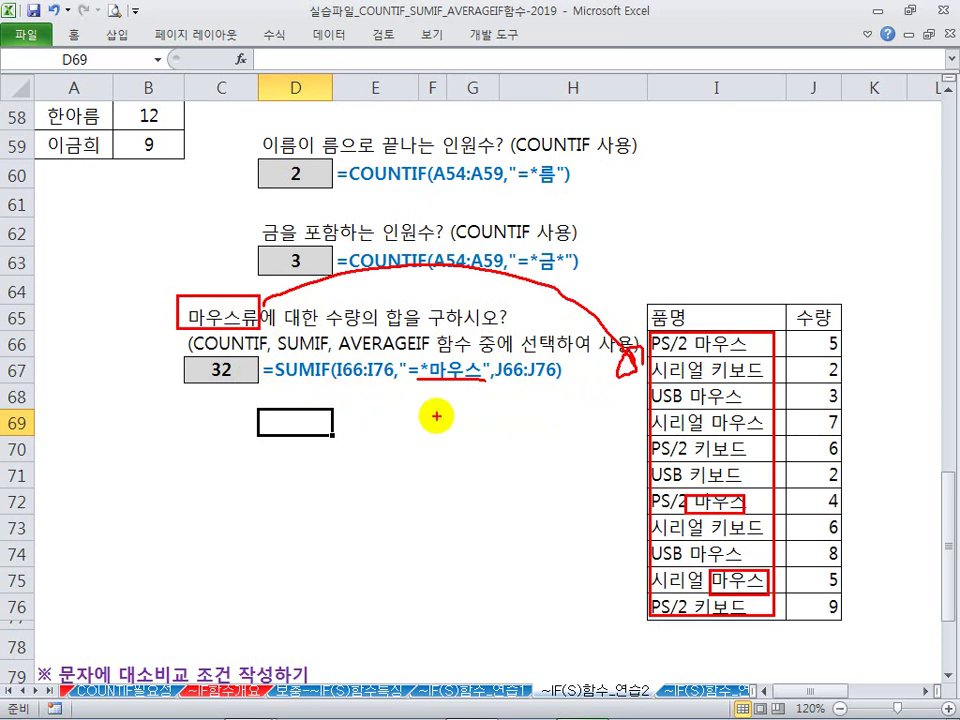
key(Escape)
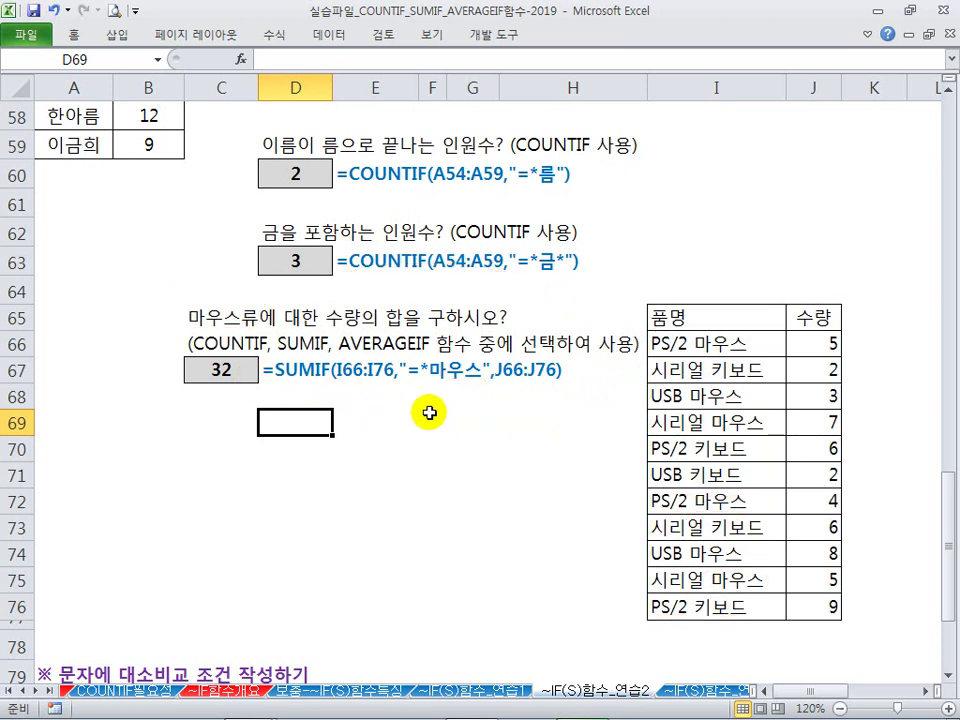
click(204, 322)
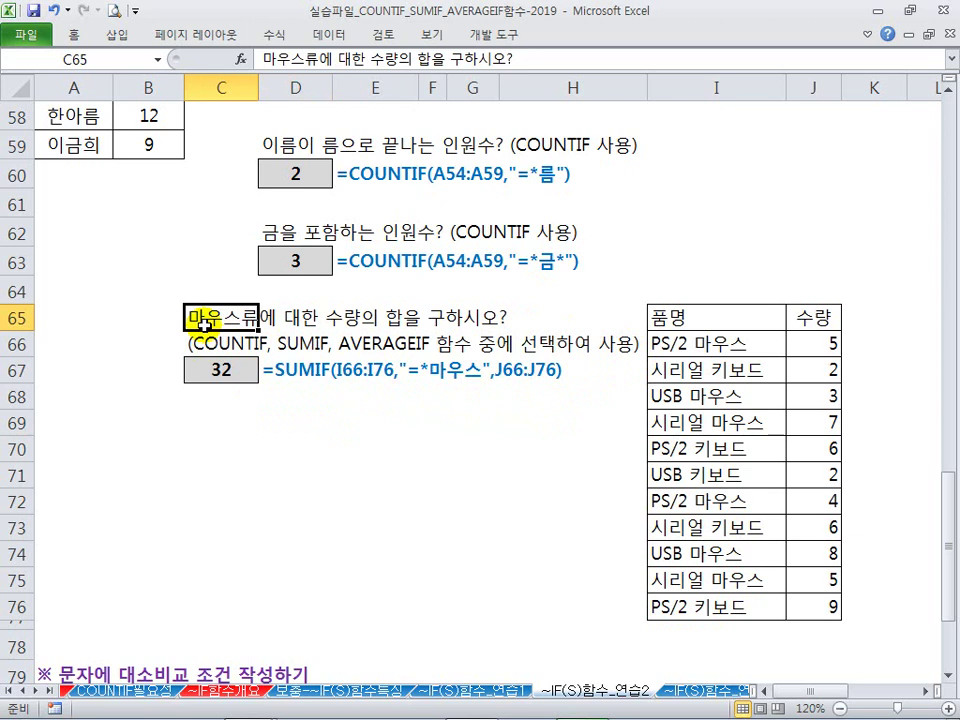
click(268, 440)
Move the wildcard note picture up so it sits between the row 47 heading and the table starting in row 53
scroll(260, 432, down, 3)
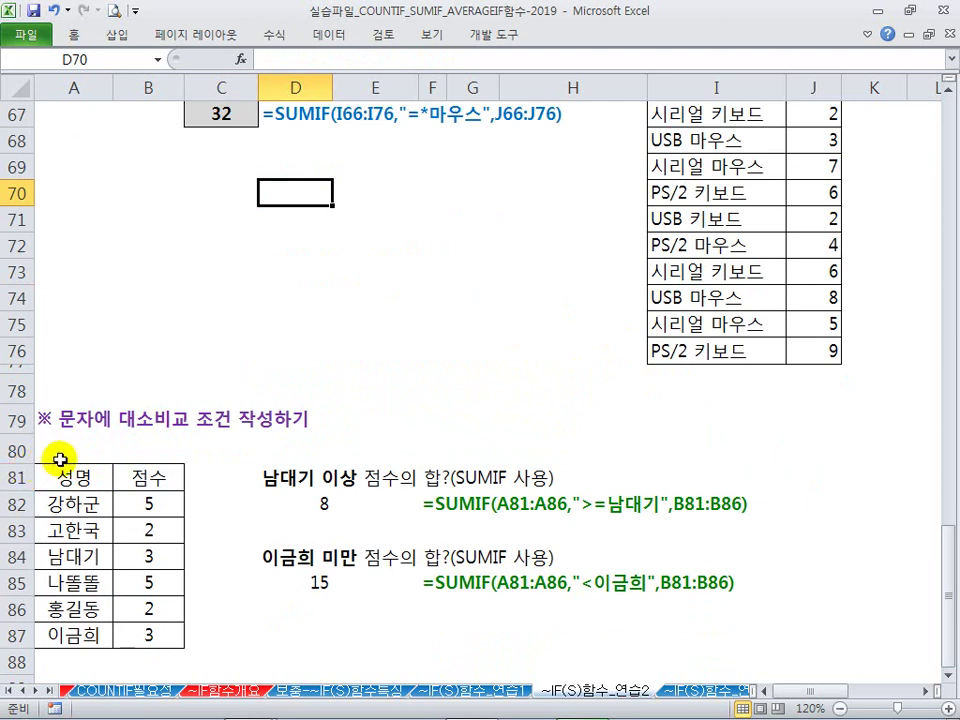
scroll(81, 450, up, 6)
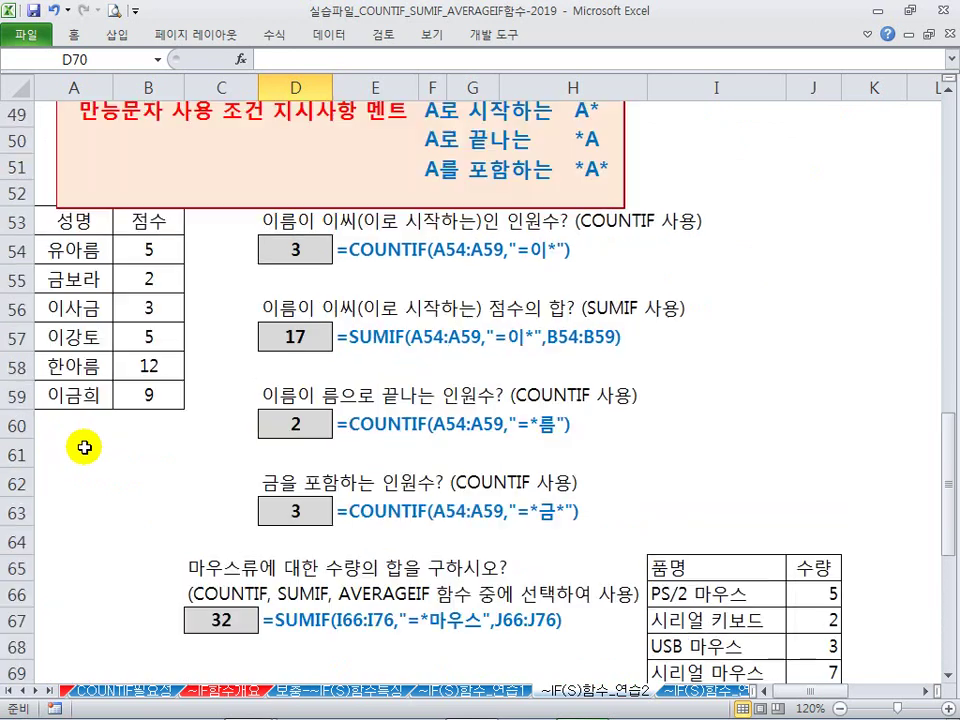
scroll(129, 281, up, 2)
click(261, 300)
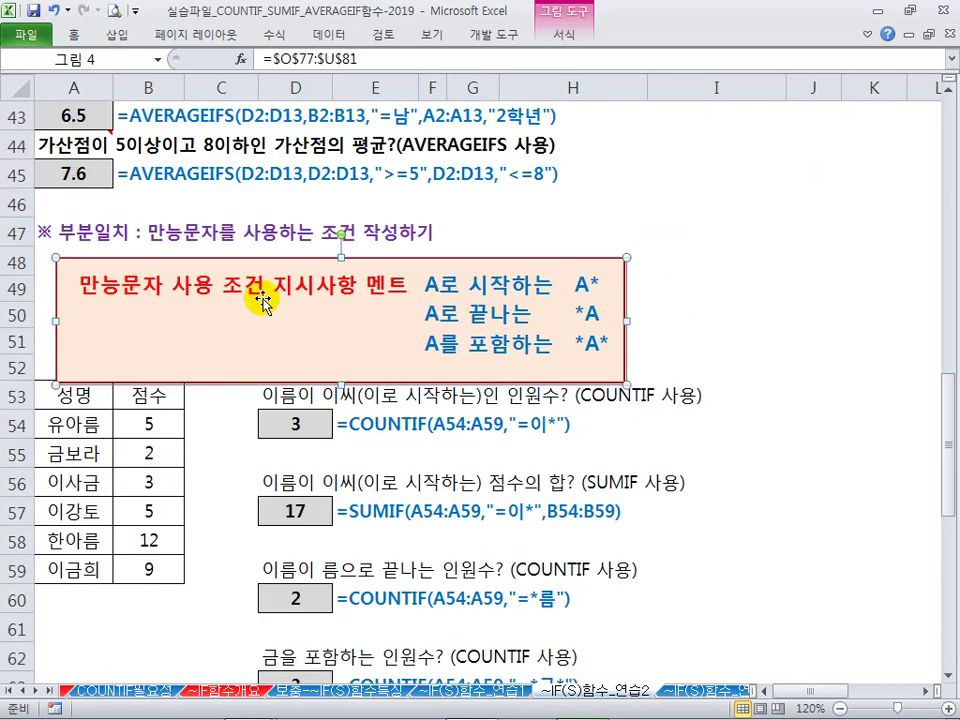
drag(268, 312, 274, 300)
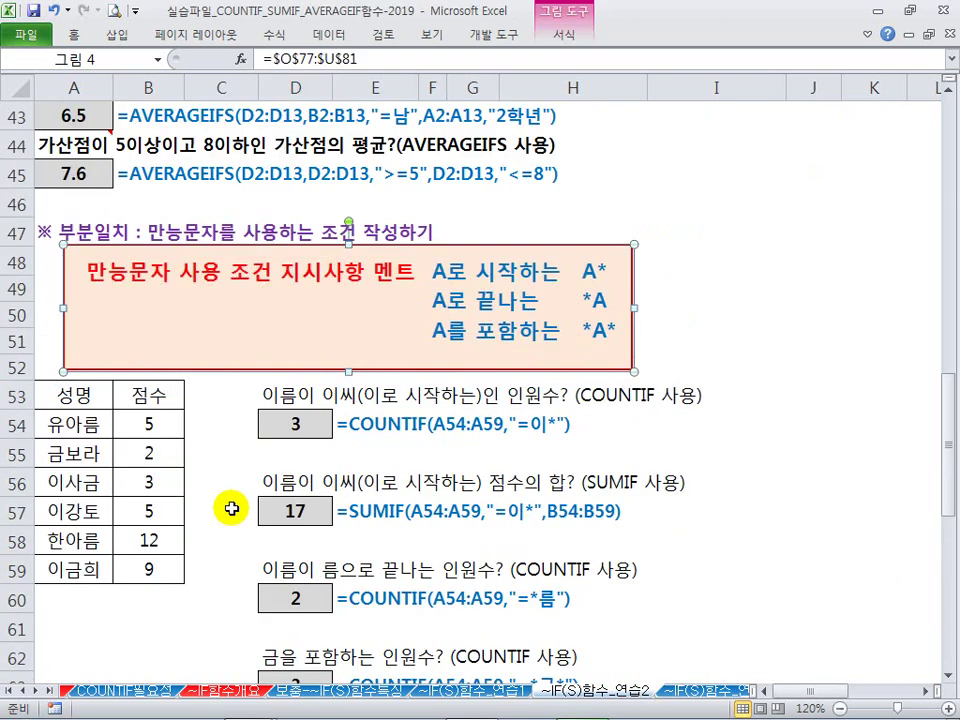
Examine the text comparison section at row 79, circling first syllables of names in column A and matching scores in column B
scroll(231, 510, down, 4)
scroll(230, 480, down, 5)
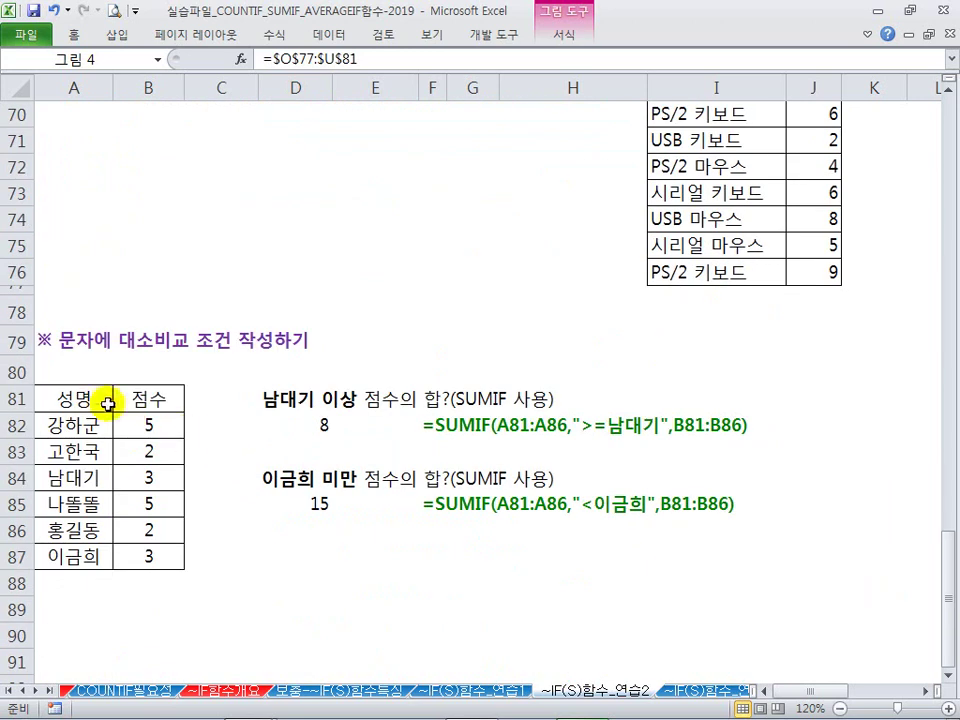
click(57, 342)
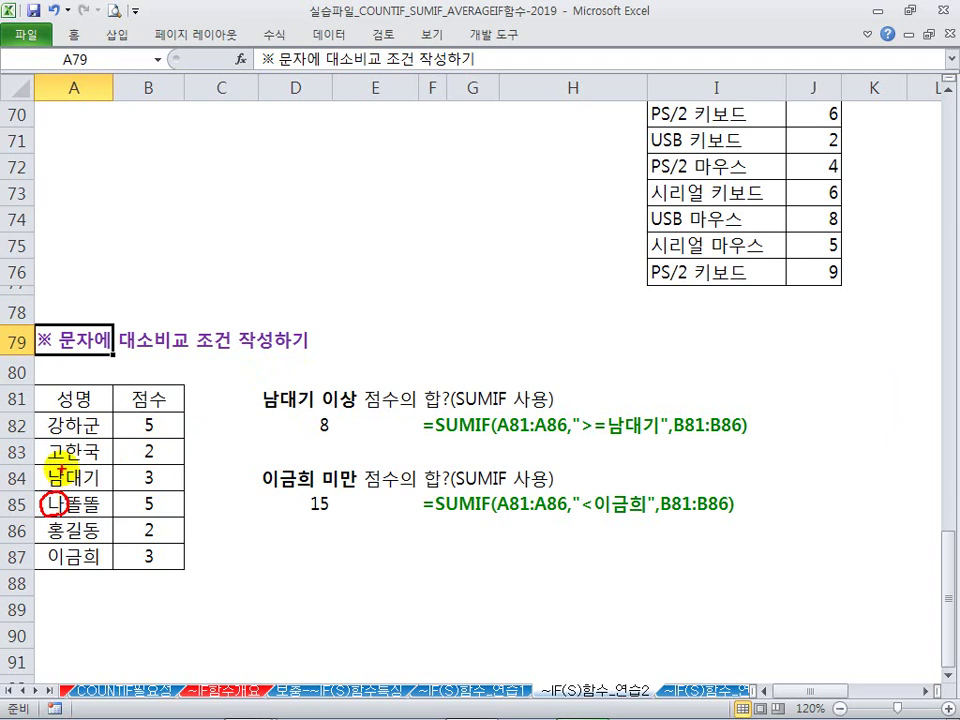
drag(50, 462, 62, 446)
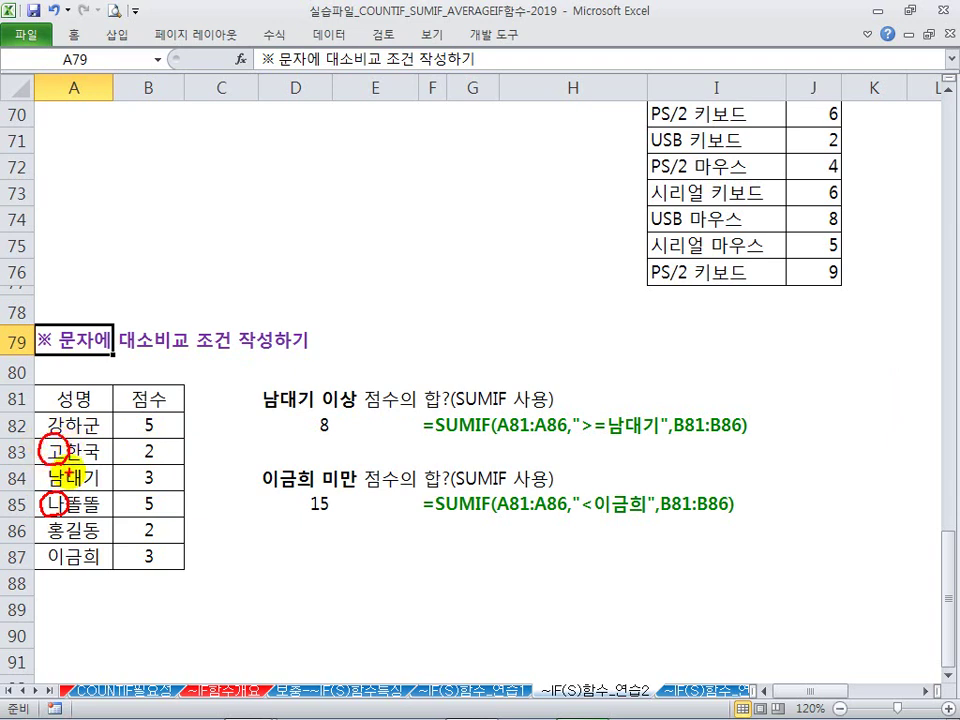
mouse_move(50, 434)
mouse_down()
mouse_move(61, 409)
mouse_move(62, 438)
mouse_move(116, 434)
mouse_up()
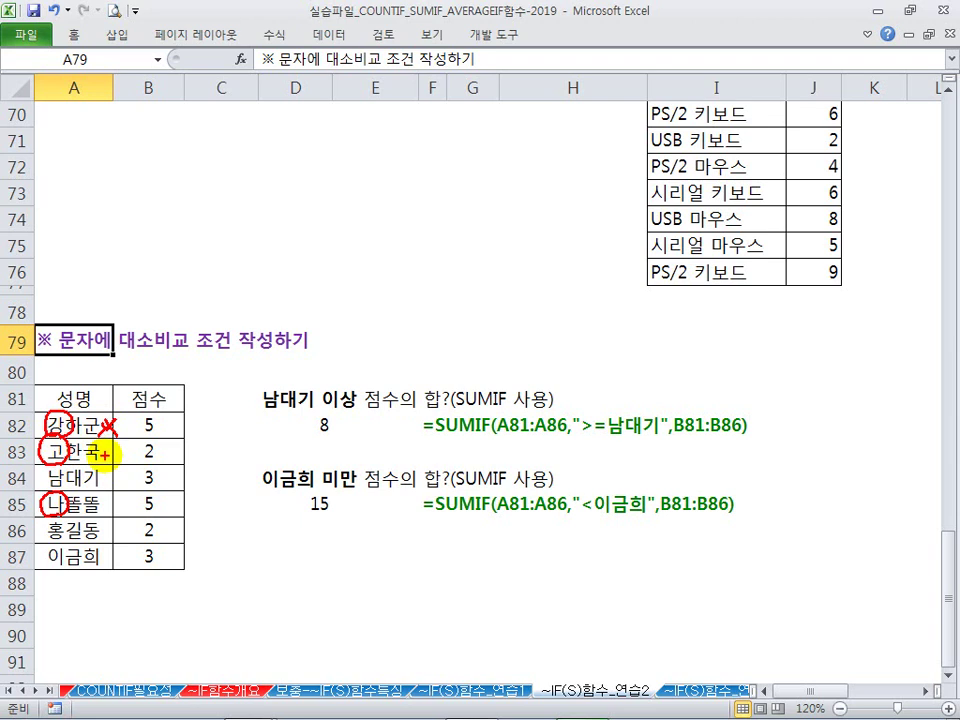
key(e)
mouse_move(49, 434)
mouse_down()
mouse_move(61, 411)
mouse_move(45, 454)
mouse_move(66, 460)
mouse_up()
mouse_move(60, 513)
mouse_down()
mouse_move(51, 490)
mouse_move(58, 513)
mouse_up()
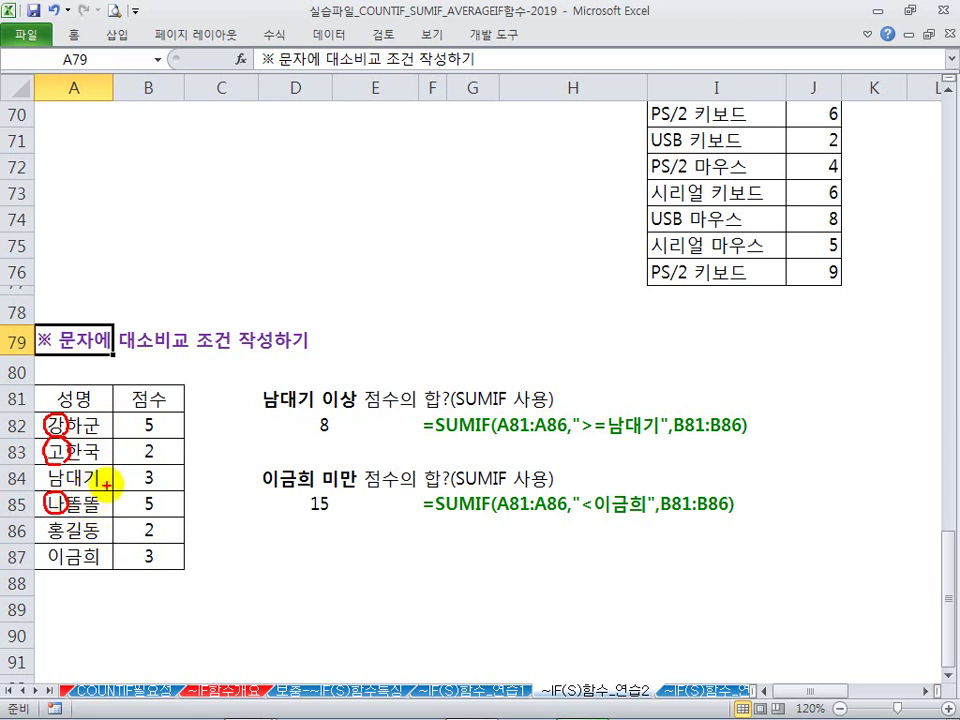
mouse_move(150, 467)
mouse_down()
mouse_move(137, 482)
mouse_move(156, 463)
mouse_up()
mouse_move(152, 518)
mouse_down()
mouse_move(135, 558)
mouse_move(162, 543)
mouse_up()
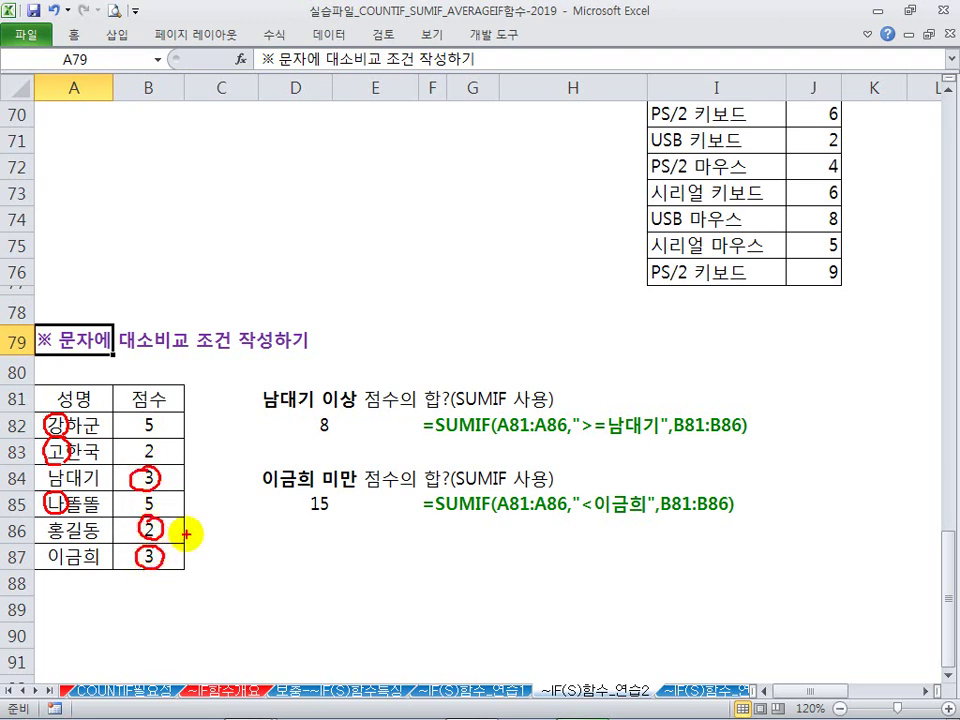
Mark the result and >= criterion in row 82, sketch △ >= □ with the note 형식 동일, and clear the markings
mouse_move(333, 433)
mouse_down()
mouse_move(324, 408)
mouse_move(342, 433)
mouse_up()
mouse_move(575, 440)
mouse_down()
mouse_move(662, 440)
mouse_move(660, 453)
mouse_up()
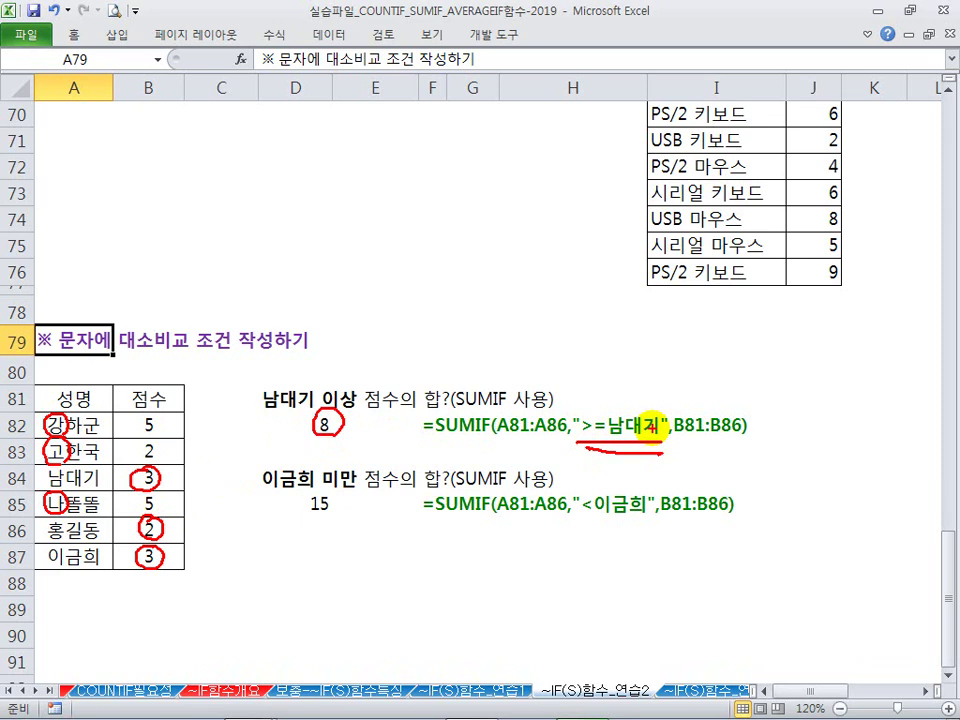
mouse_move(458, 352)
mouse_down()
mouse_move(454, 343)
mouse_move(489, 340)
mouse_up()
mouse_move(556, 338)
mouse_down()
mouse_move(585, 347)
mouse_move(556, 340)
mouse_move(516, 352)
mouse_move(527, 349)
mouse_move(550, 373)
mouse_move(617, 390)
mouse_move(650, 375)
mouse_up()
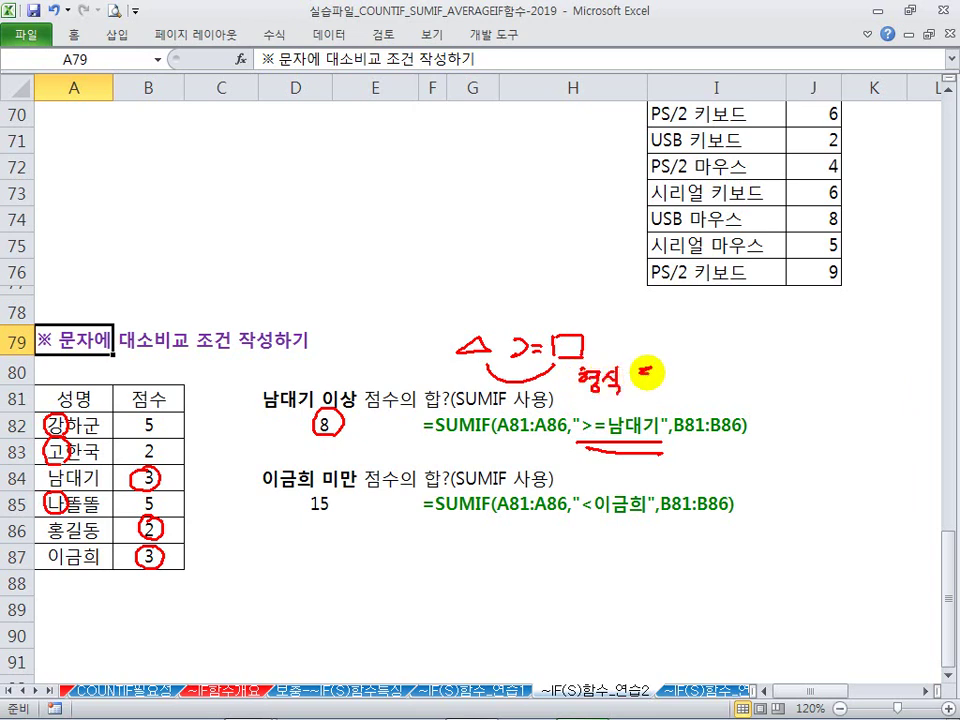
drag(600, 402, 668, 400)
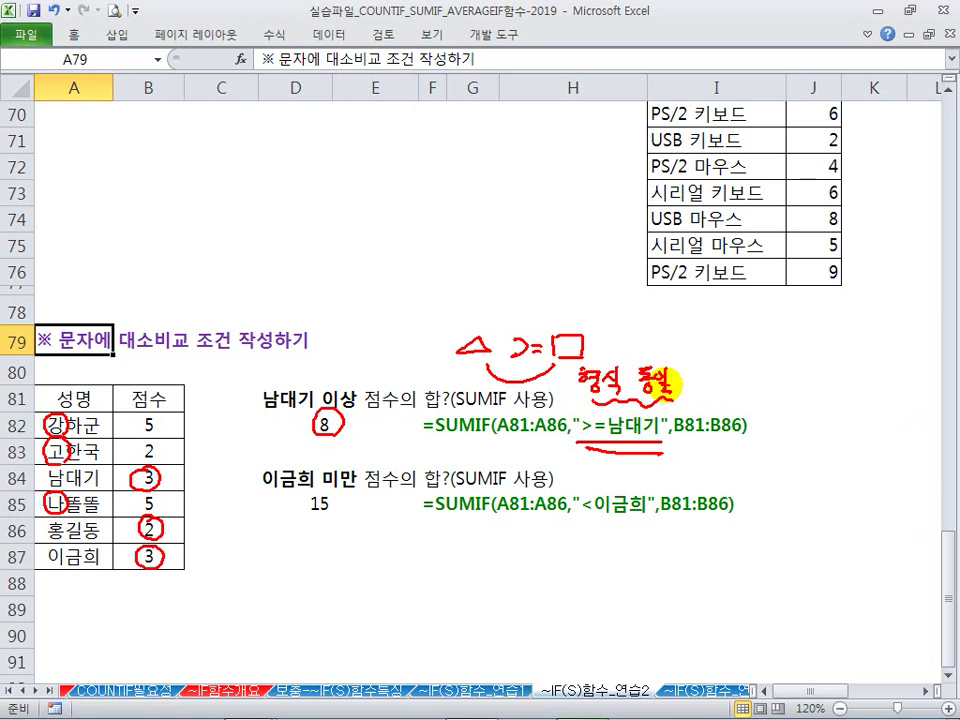
key(Escape)
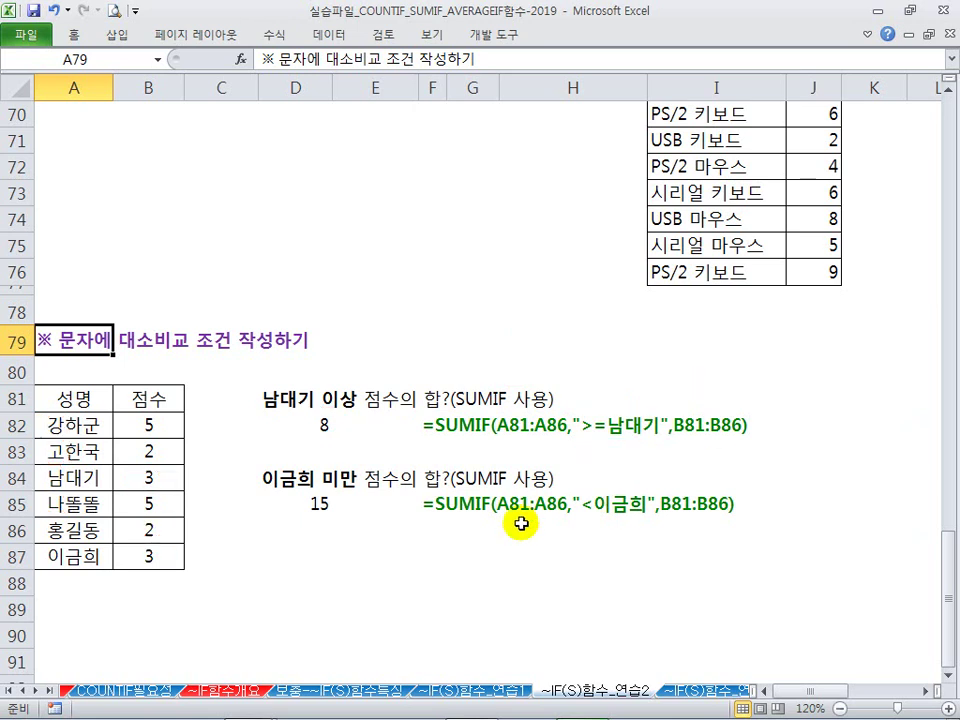
Examine the less-than SUMIF formula in D85 without changing it, and check the names in A86 and A87
click(75, 531)
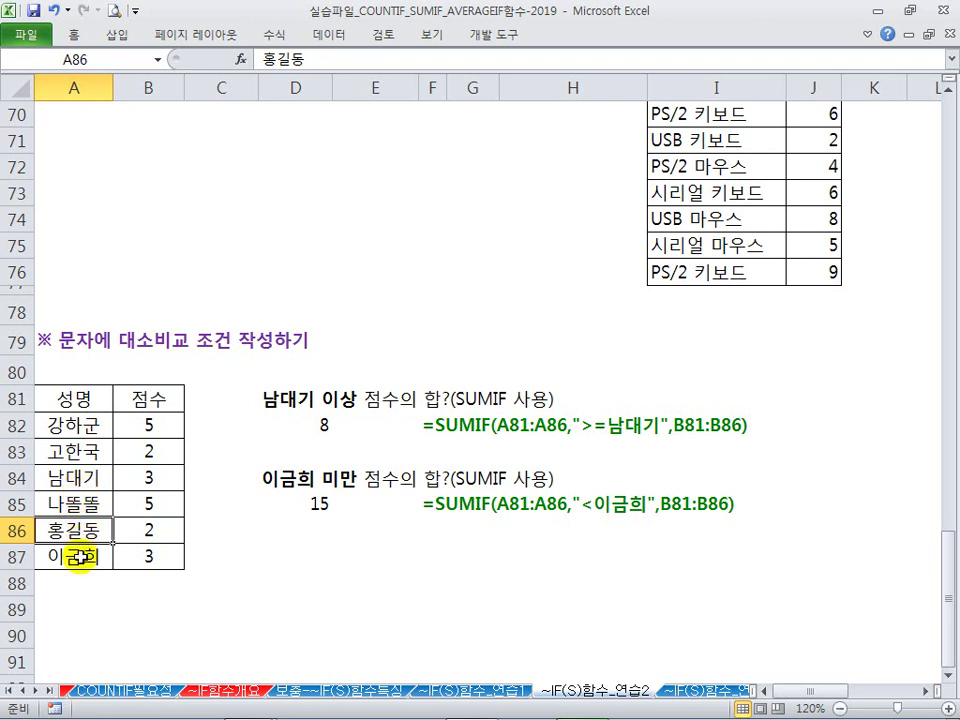
click(318, 505)
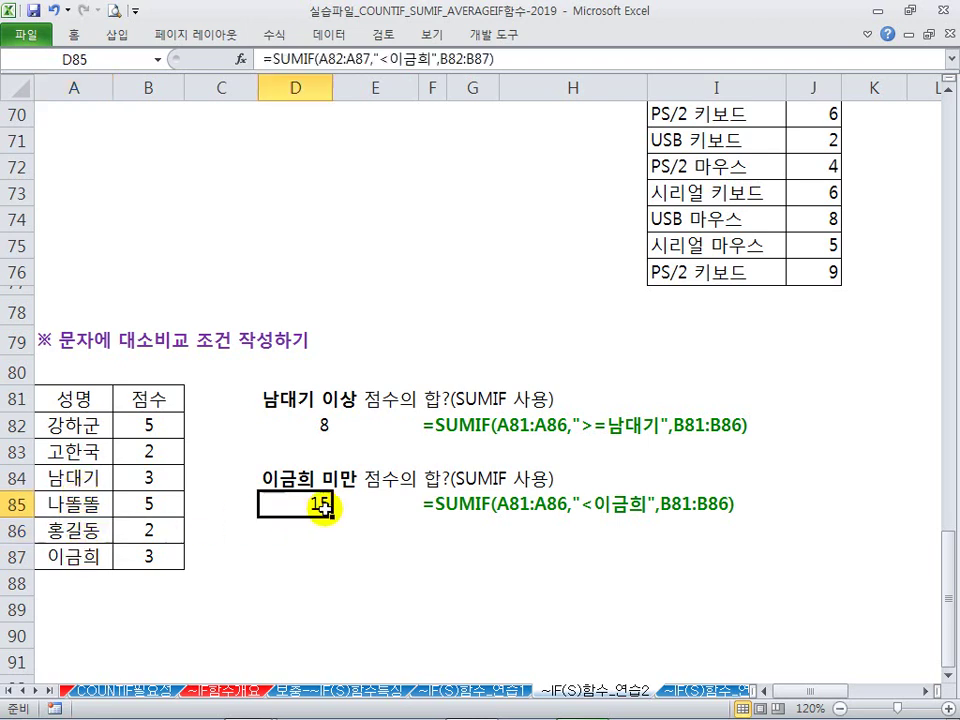
double_click(325, 508)
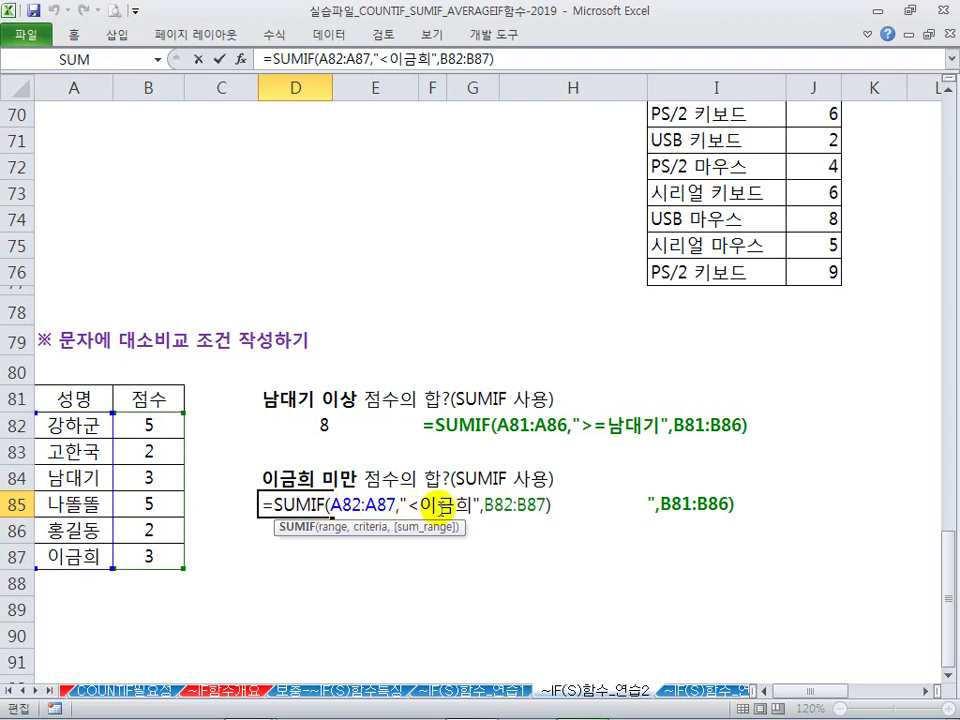
key(Escape)
click(82, 556)
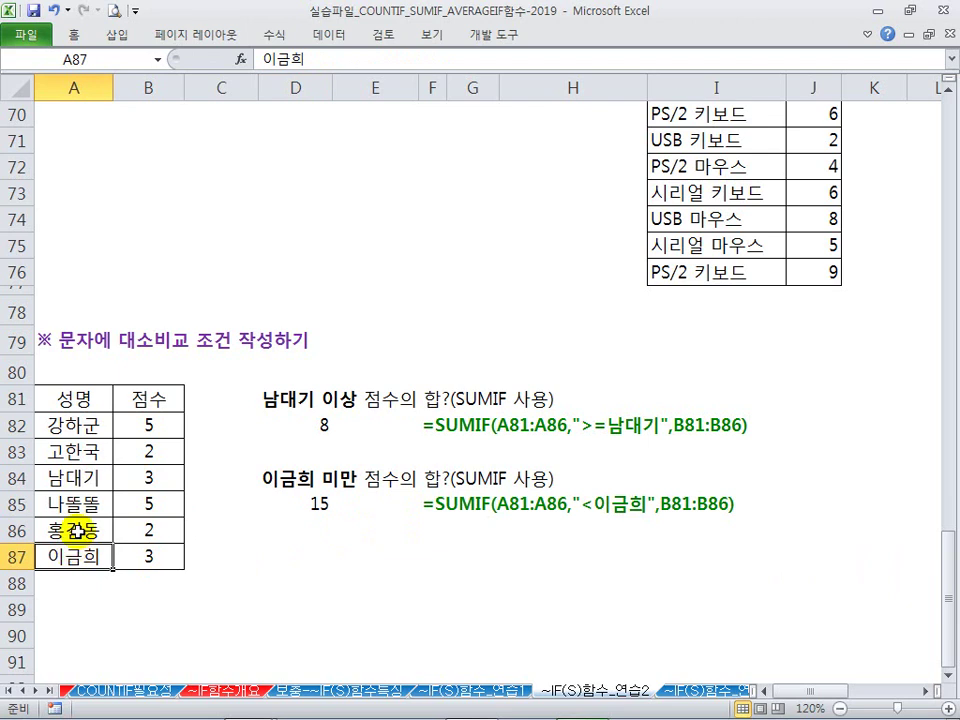
click(75, 531)
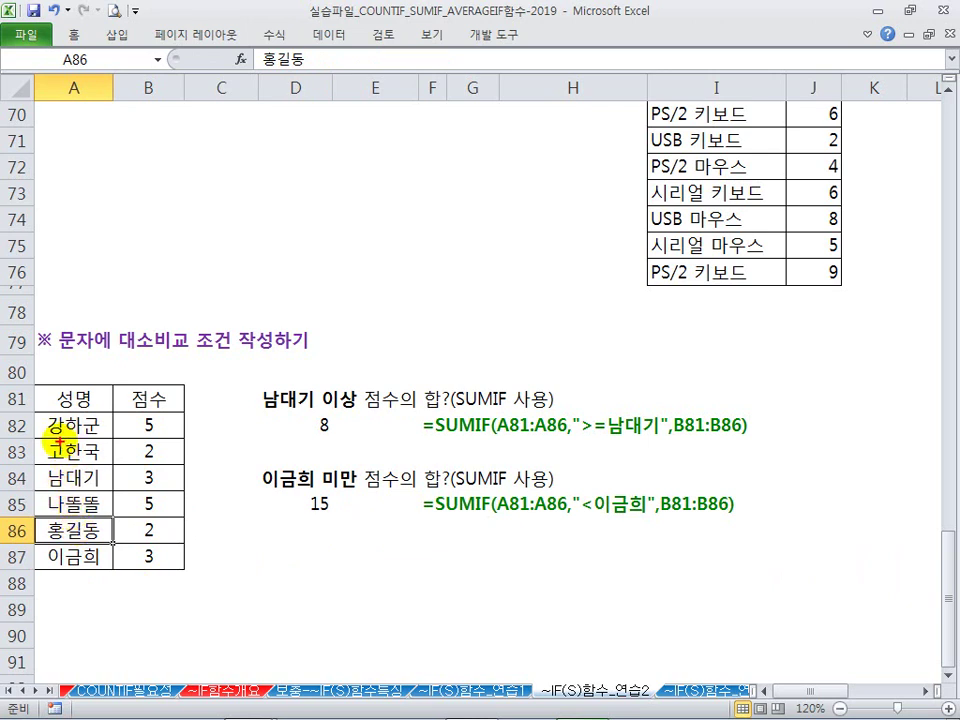
Circle the first syllables of the names in A82:A85 and cross out the scores in B86 and B87
mouse_move(50, 438)
mouse_down()
mouse_move(60, 439)
mouse_move(45, 446)
mouse_move(62, 466)
mouse_up()
mouse_move(62, 490)
mouse_down()
mouse_move(60, 505)
mouse_move(62, 492)
mouse_up()
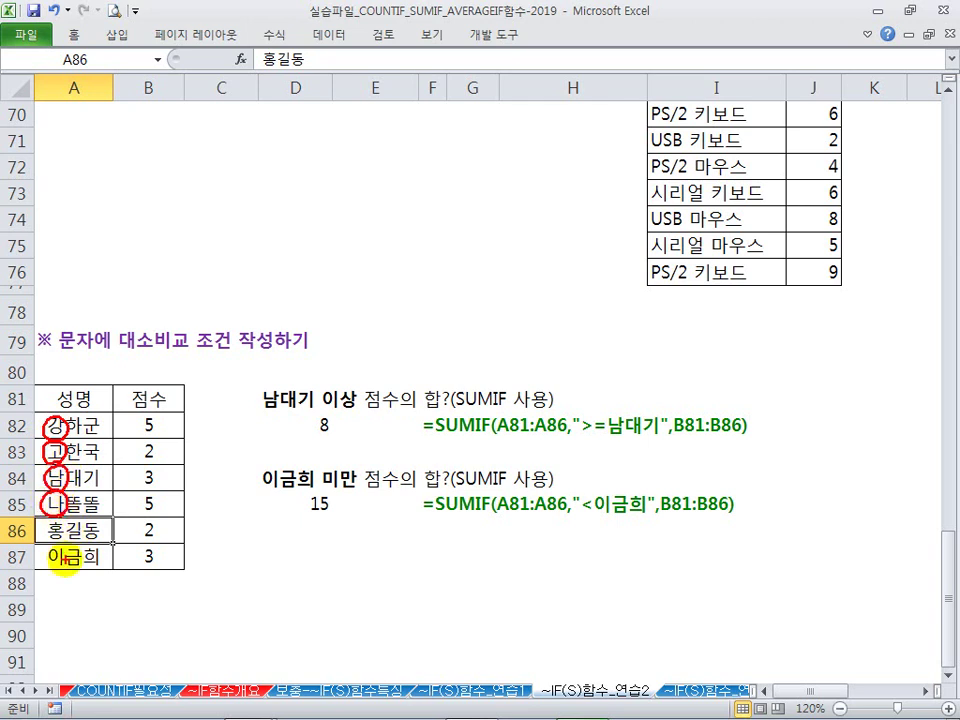
drag(158, 543, 136, 565)
mouse_move(139, 545)
mouse_down()
mouse_move(156, 563)
mouse_move(138, 541)
mouse_up()
drag(141, 523, 158, 539)
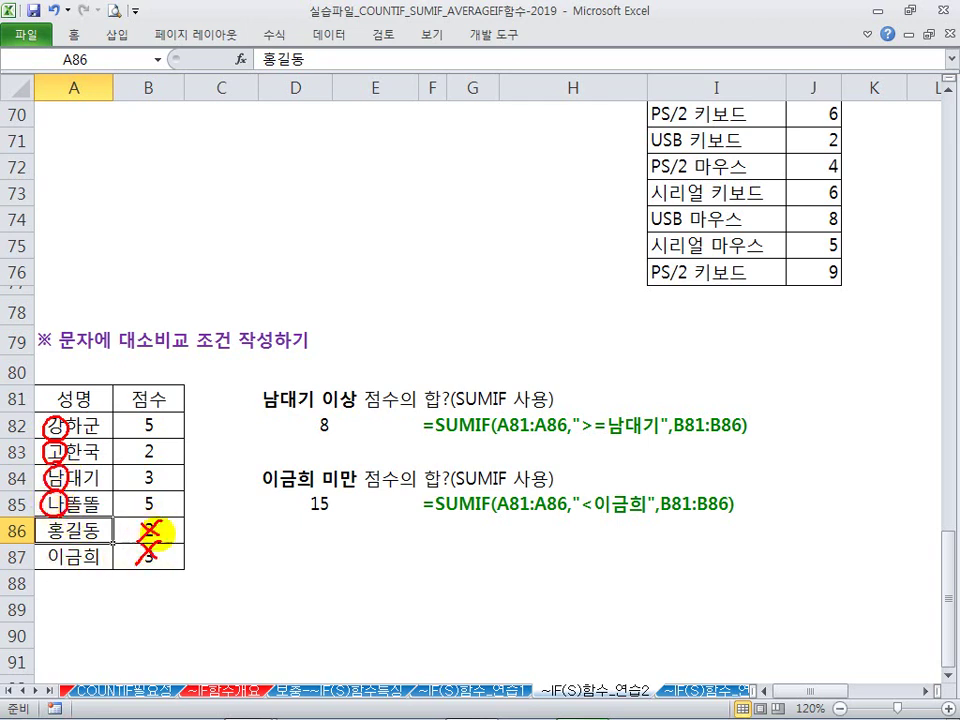
Bracket the scores in B82:B85, circle the results in D85 and D82, and clear all the markings
drag(168, 424, 165, 508)
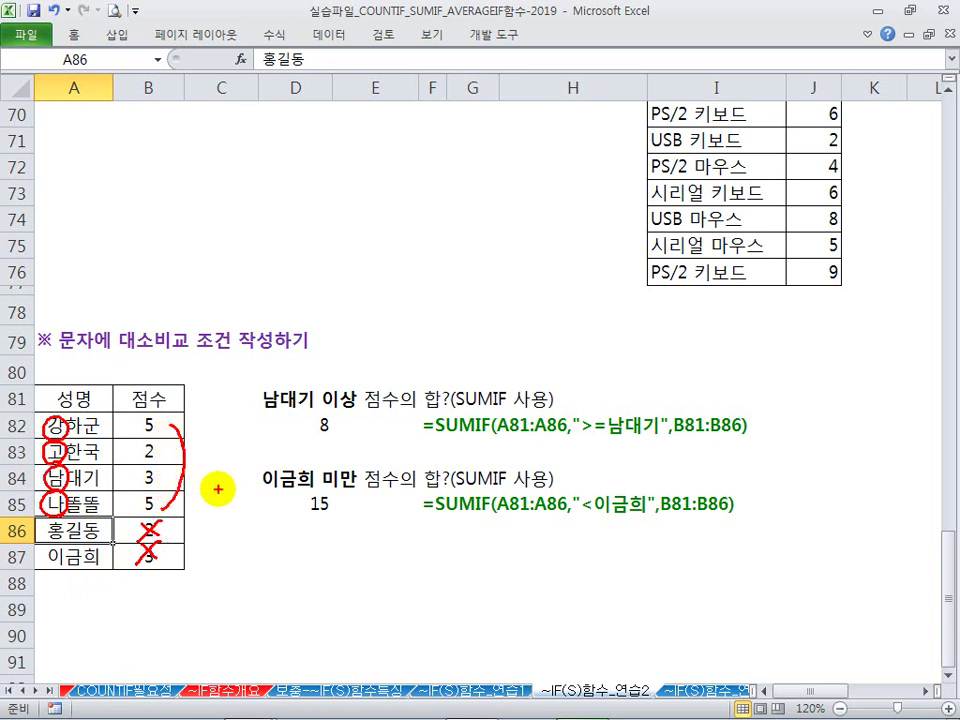
mouse_move(318, 490)
mouse_down()
mouse_move(305, 515)
mouse_move(335, 500)
mouse_up()
drag(333, 437, 324, 436)
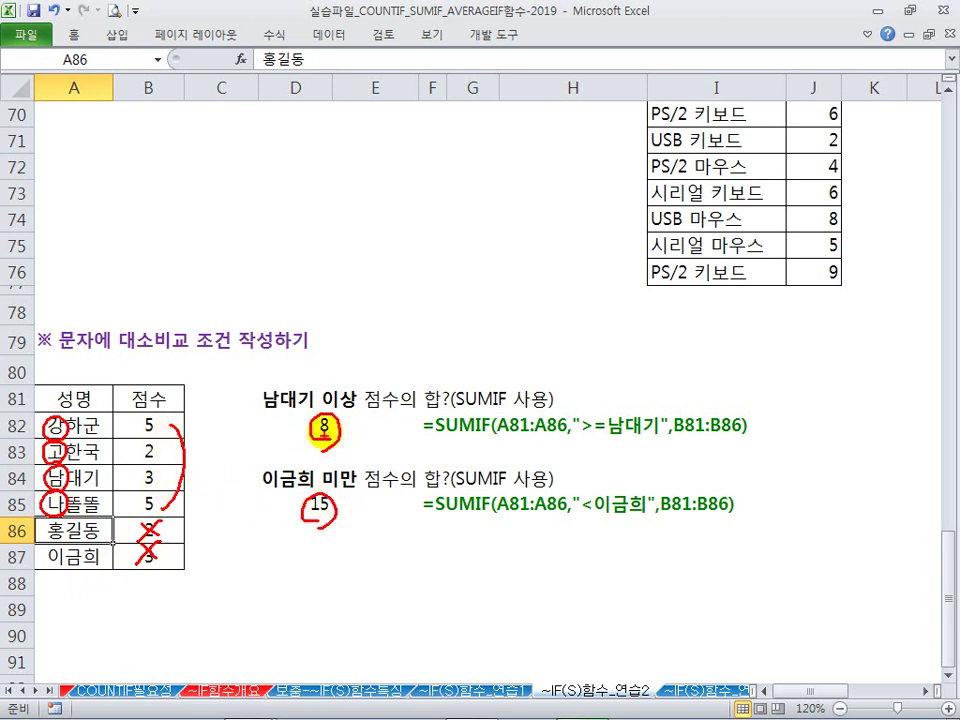
key(Escape)
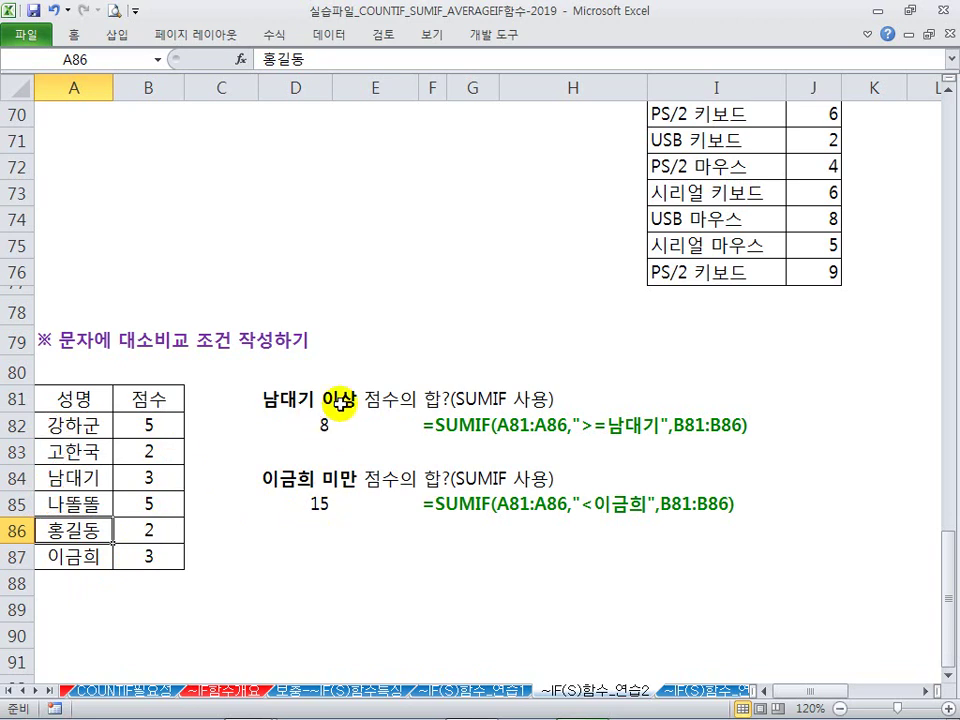
click(606, 523)
Open the ~IF(S)함수_연습3 sheet and look over its data table and COUNTIFS, SUMIFS and AVERAGEIFS examples
click(703, 690)
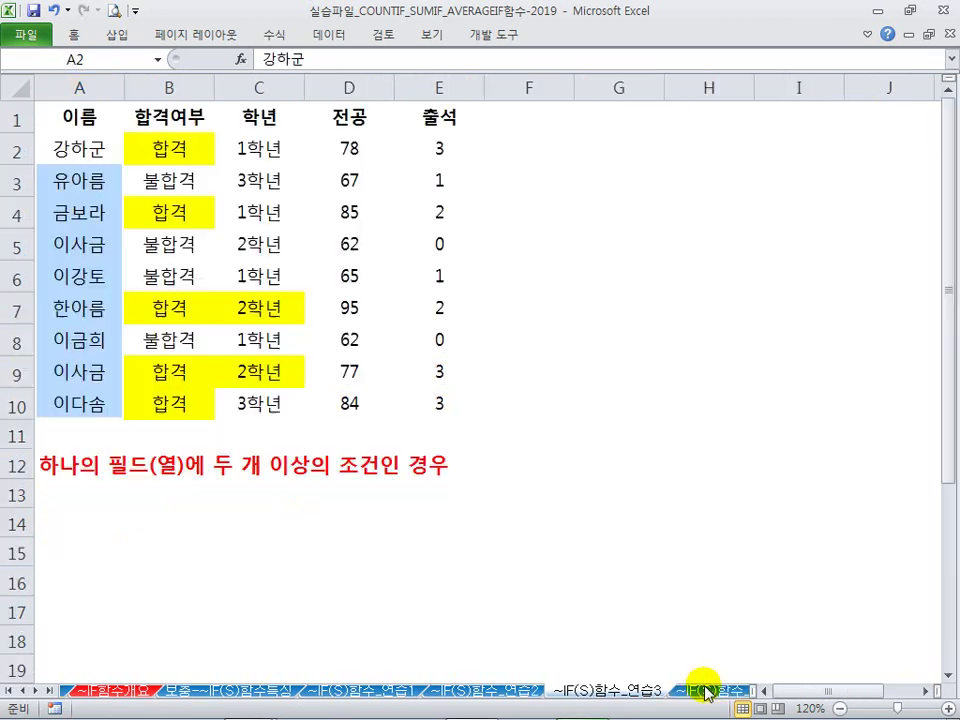
click(549, 435)
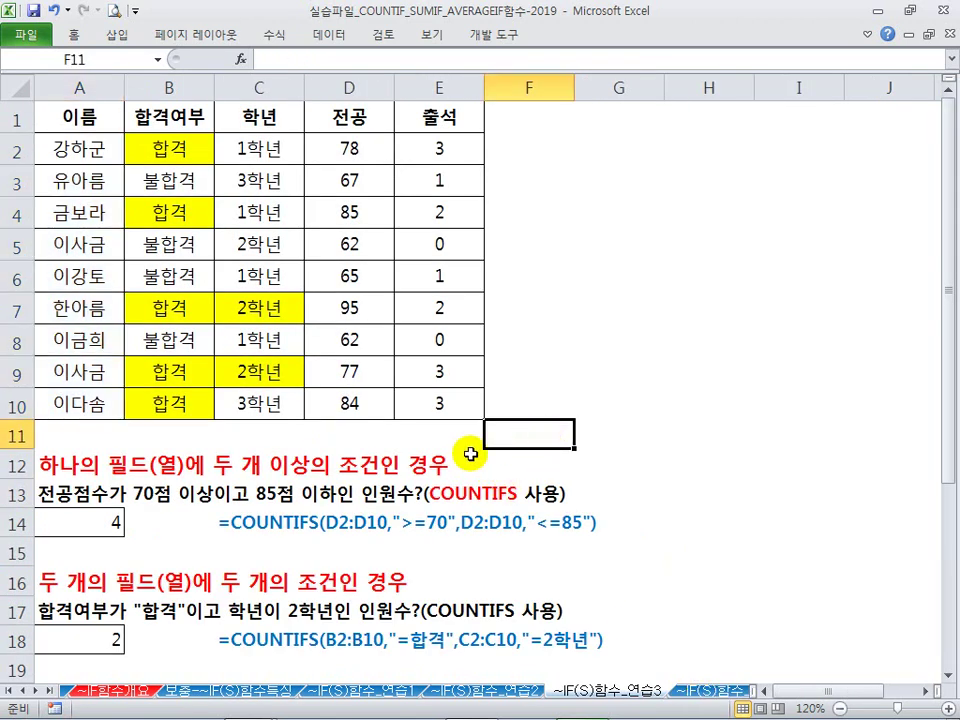
scroll(361, 431, down, 1)
click(145, 397)
scroll(120, 385, up, 1)
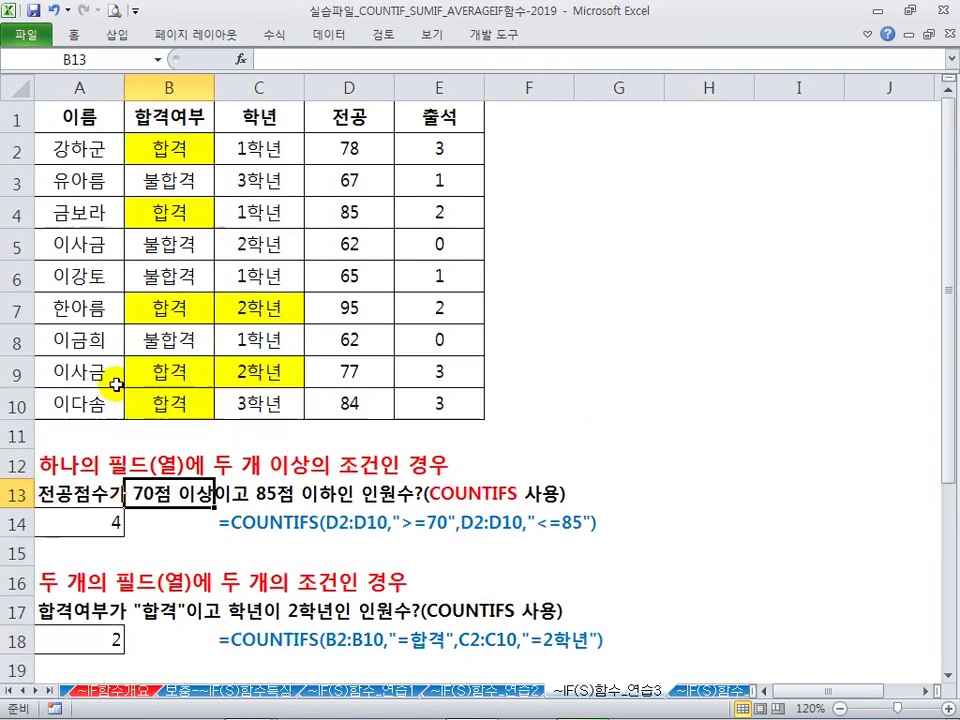
scroll(133, 440, down, 4)
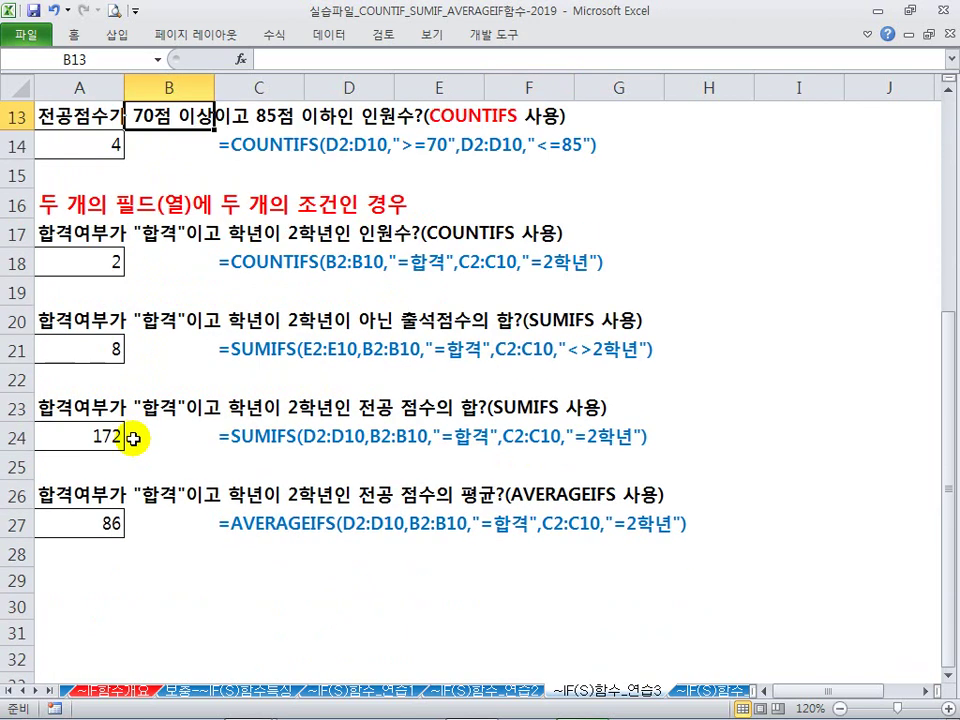
Compare the one-field, multiple-condition section at row 12 with the two-field, two-condition section at row 16 and its example formulas
scroll(133, 435, up, 3)
click(105, 428)
click(182, 428)
click(228, 428)
click(290, 487)
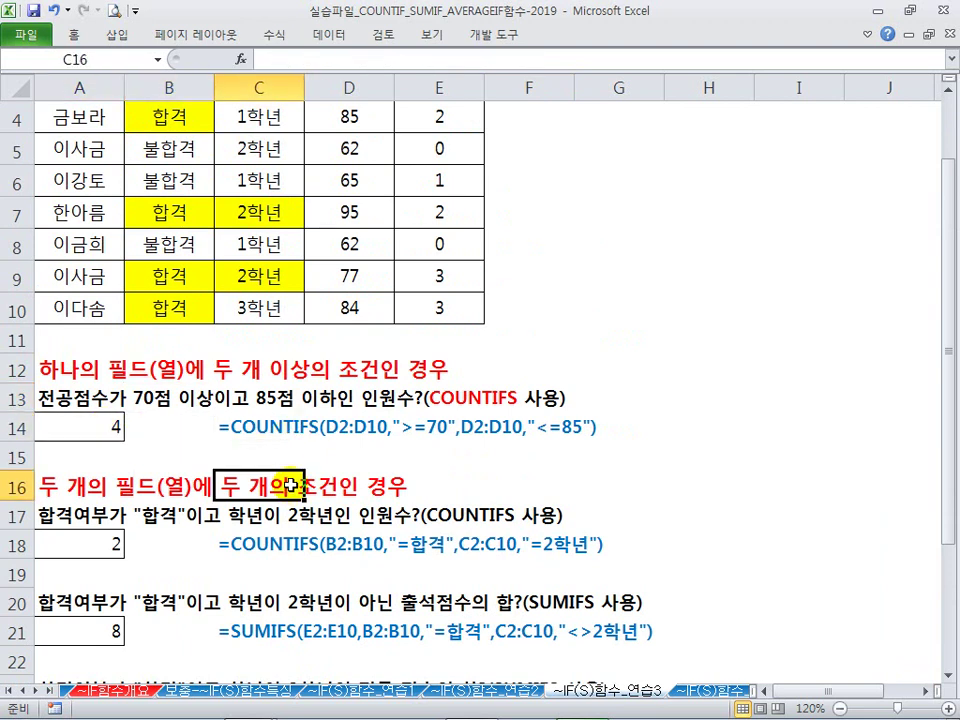
scroll(288, 480, down, 1)
click(73, 272)
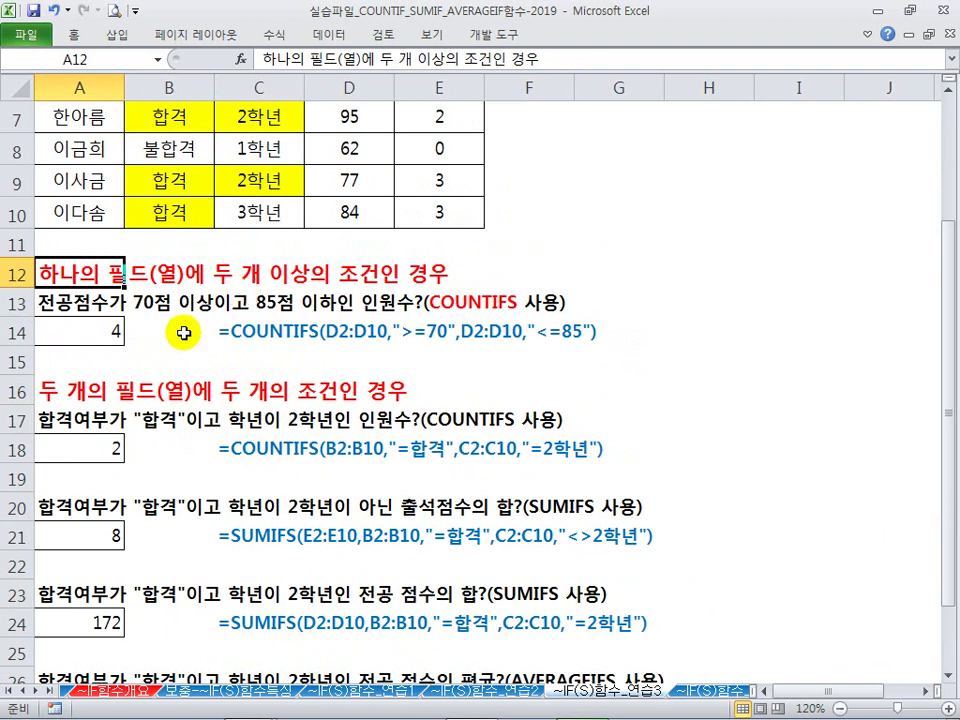
click(70, 391)
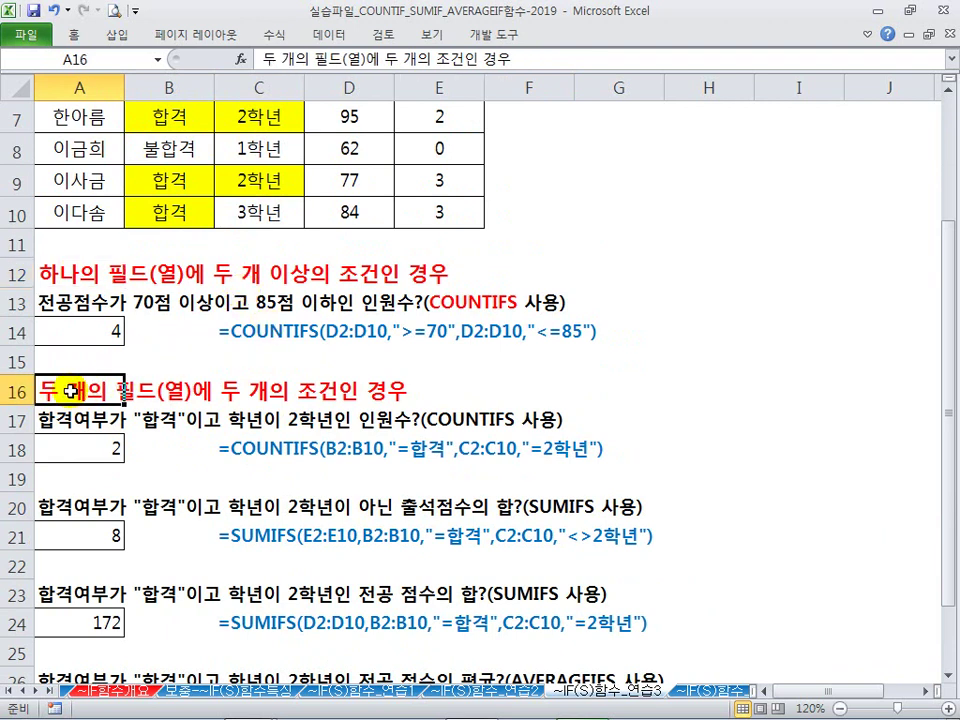
click(118, 362)
click(246, 391)
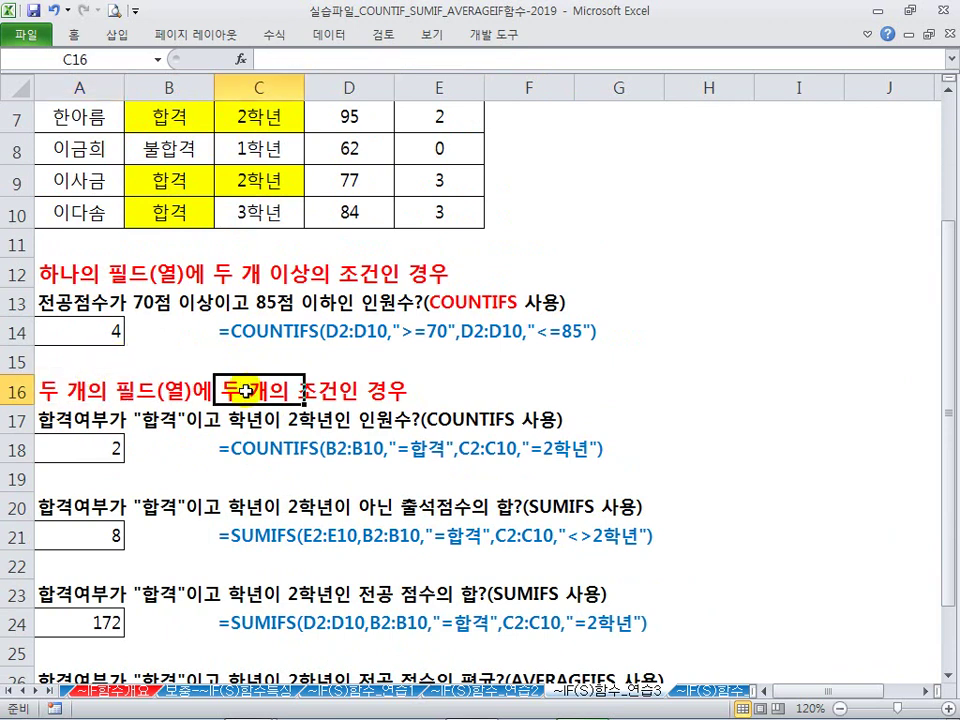
scroll(260, 405, down, 1)
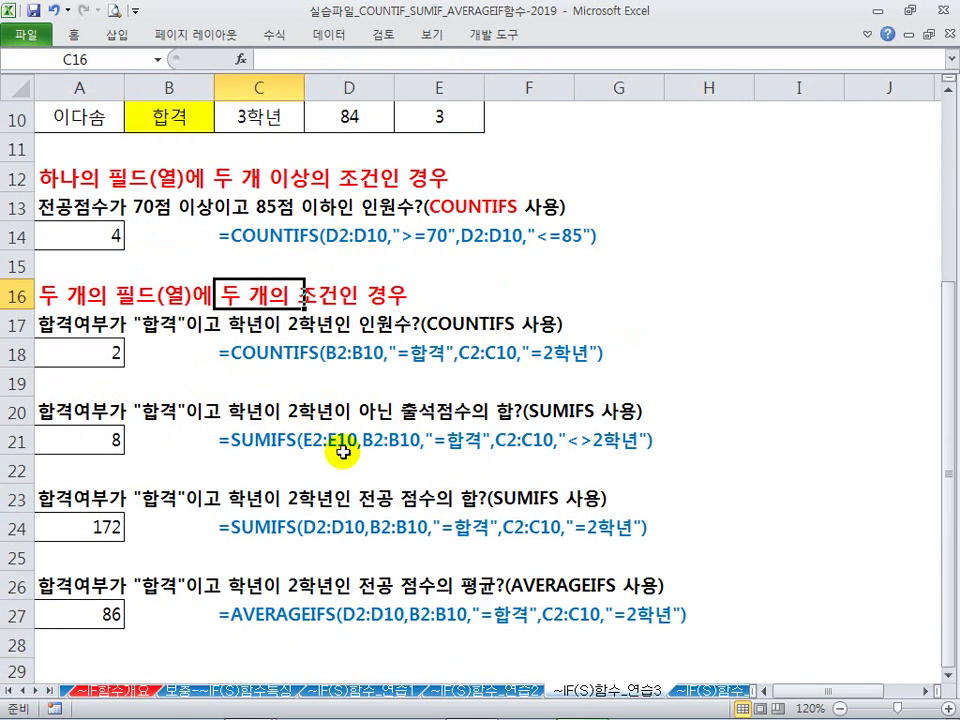
Open the ~IF(S)함수_연습4 sheet and select the grade values in C2:C10 for the row 13 question
click(678, 699)
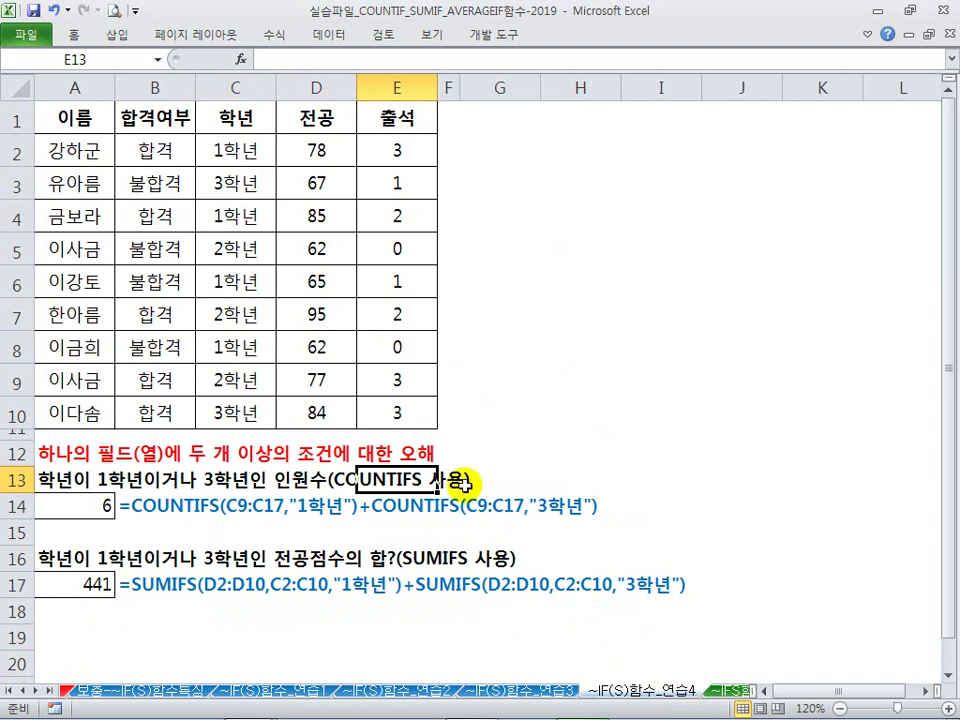
click(505, 381)
click(496, 312)
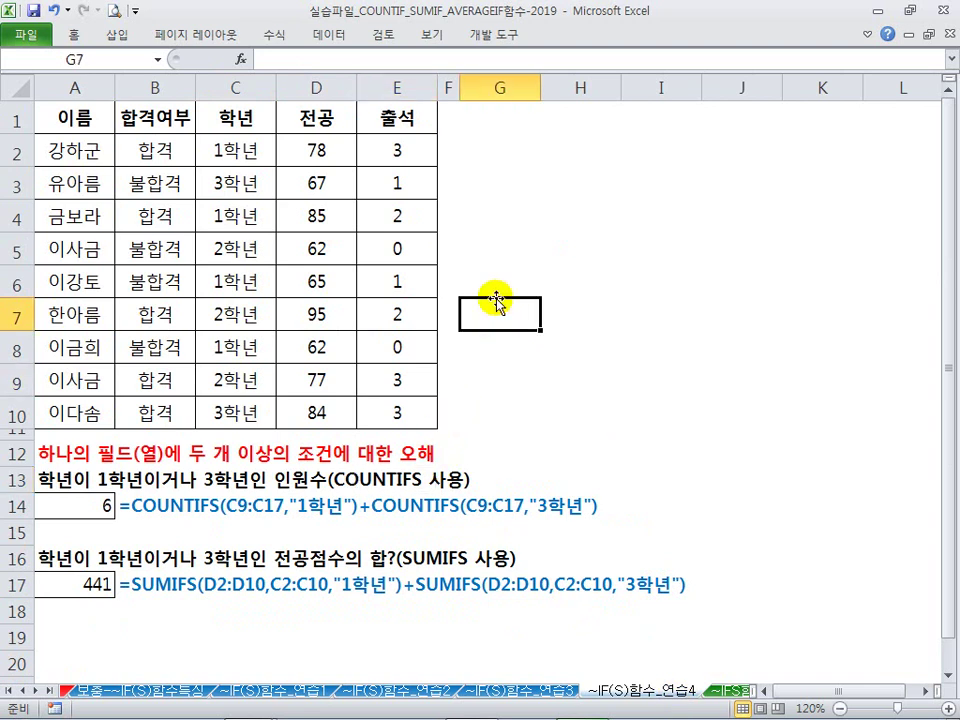
click(493, 281)
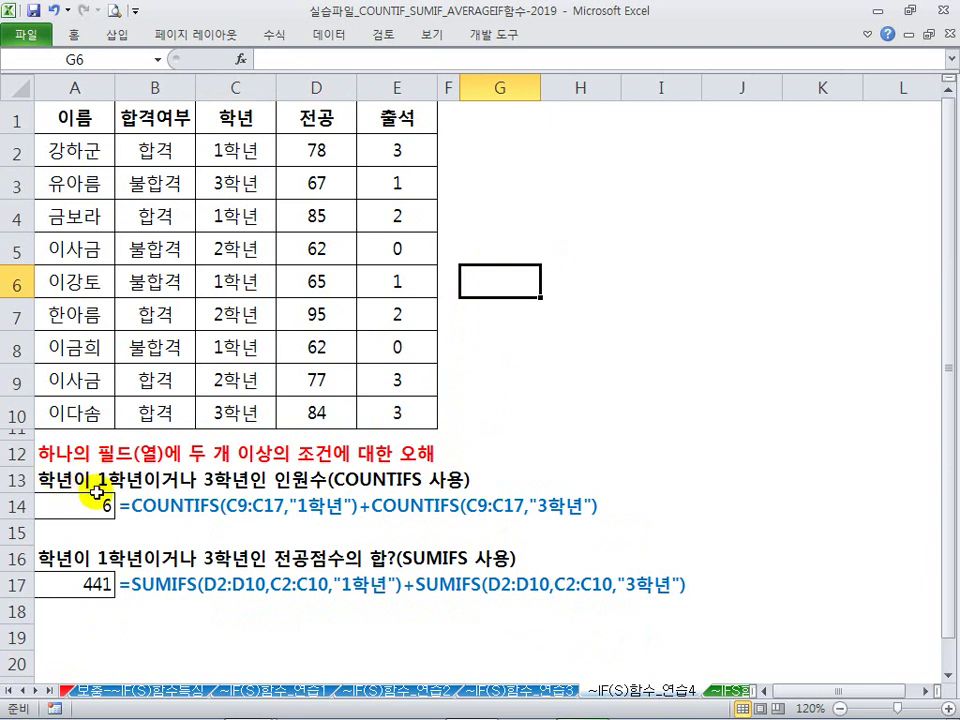
drag(233, 166, 208, 411)
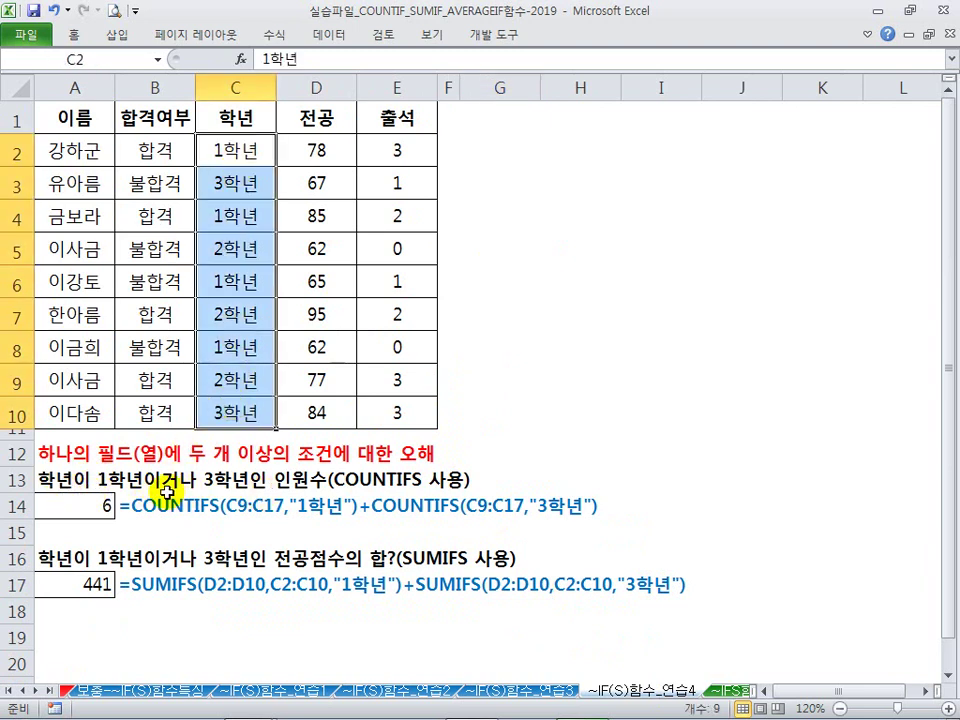
Box 이거나 in row 13 and the plus sign in row 14, underline both COUNTIFS parts, and clear the markings
drag(139, 459, 196, 487)
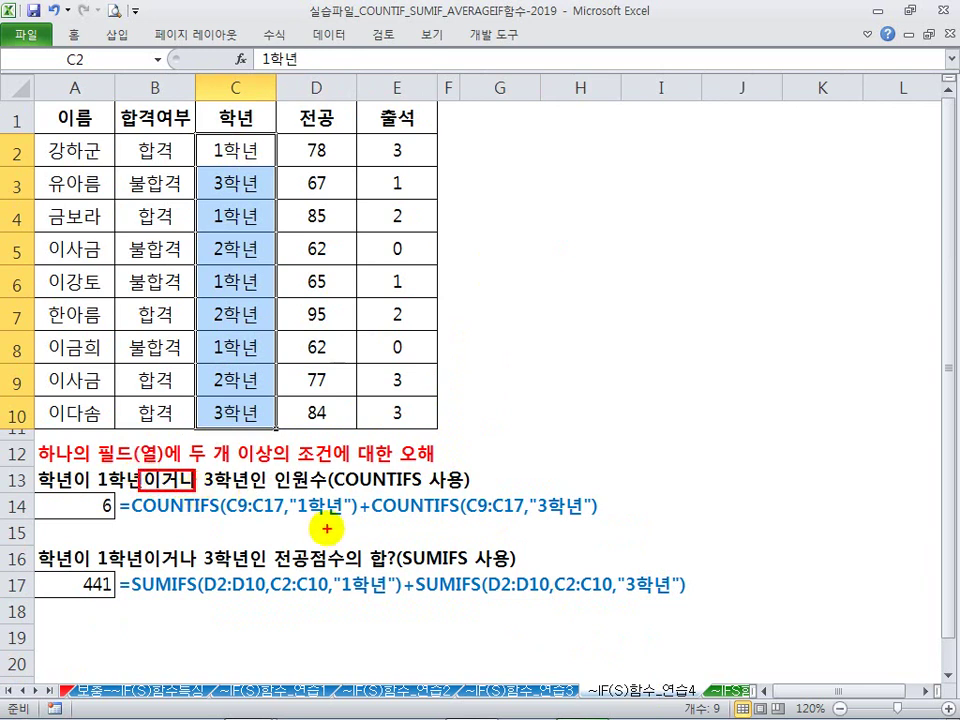
drag(352, 493, 374, 515)
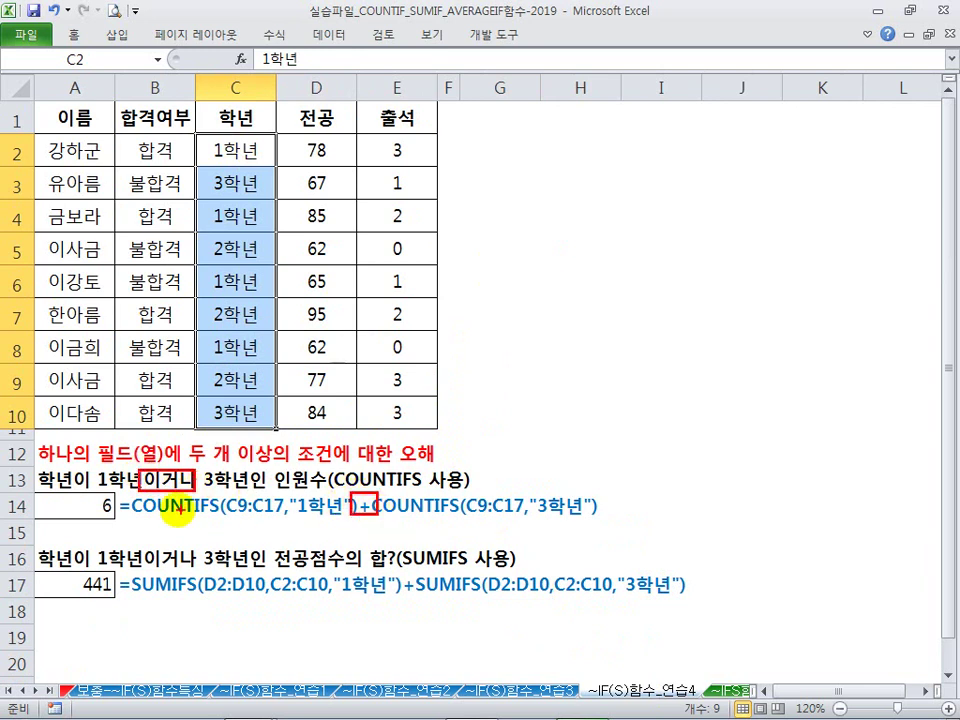
drag(122, 517, 582, 510)
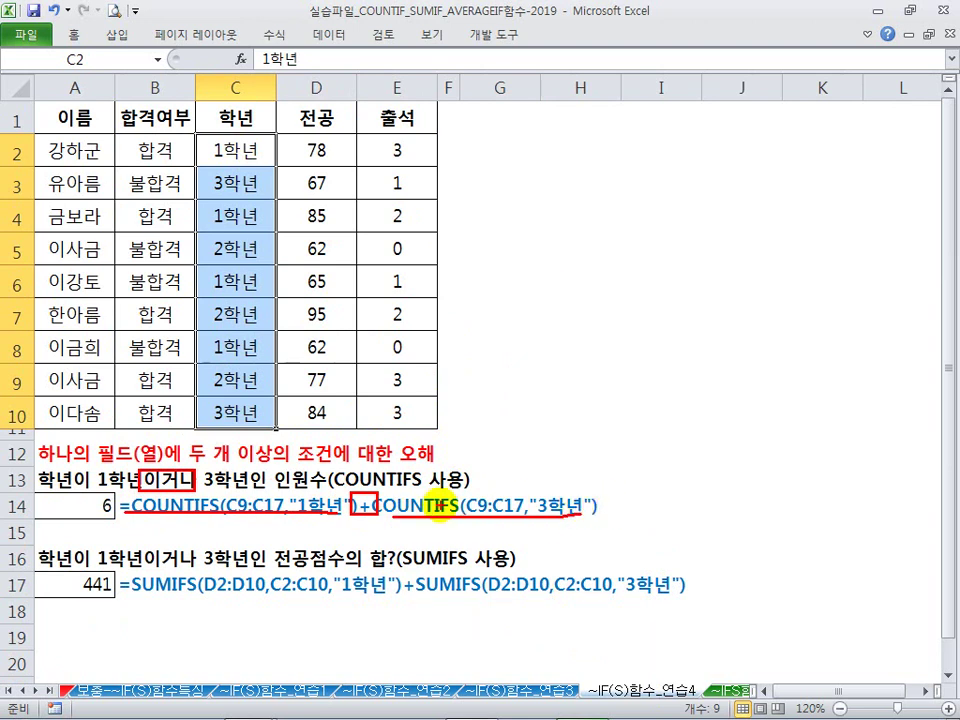
key(Escape)
Add = before both grade criteria in A14, making the formula =COUNTIFS(C2:C10,"=1학년")+COUNTIFS(C2:C10,"=3학년")
click(100, 506)
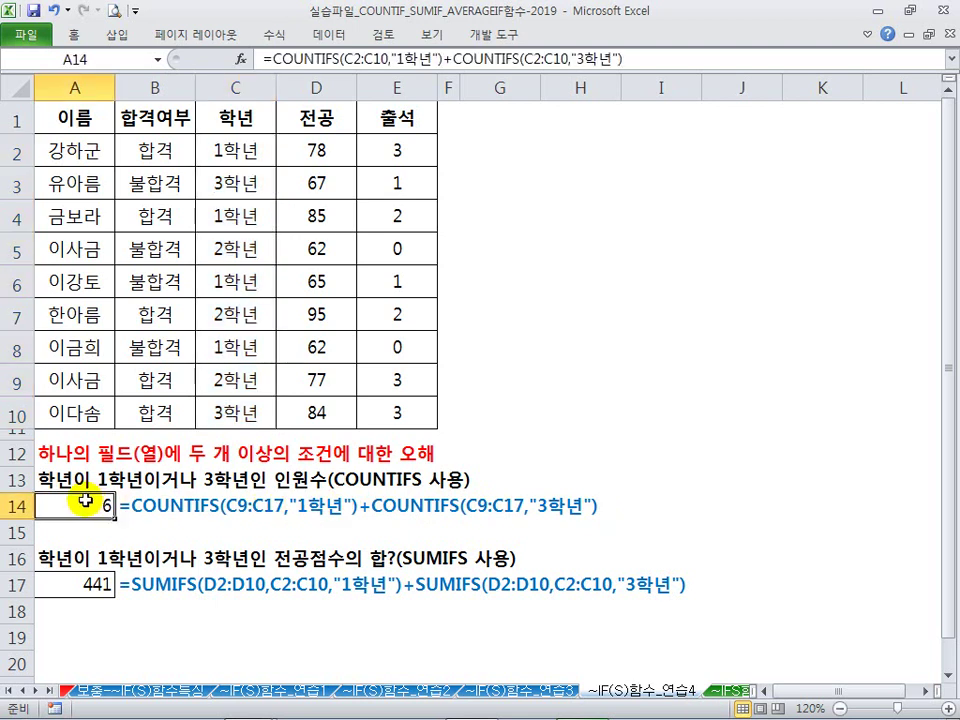
double_click(90, 506)
click(199, 506)
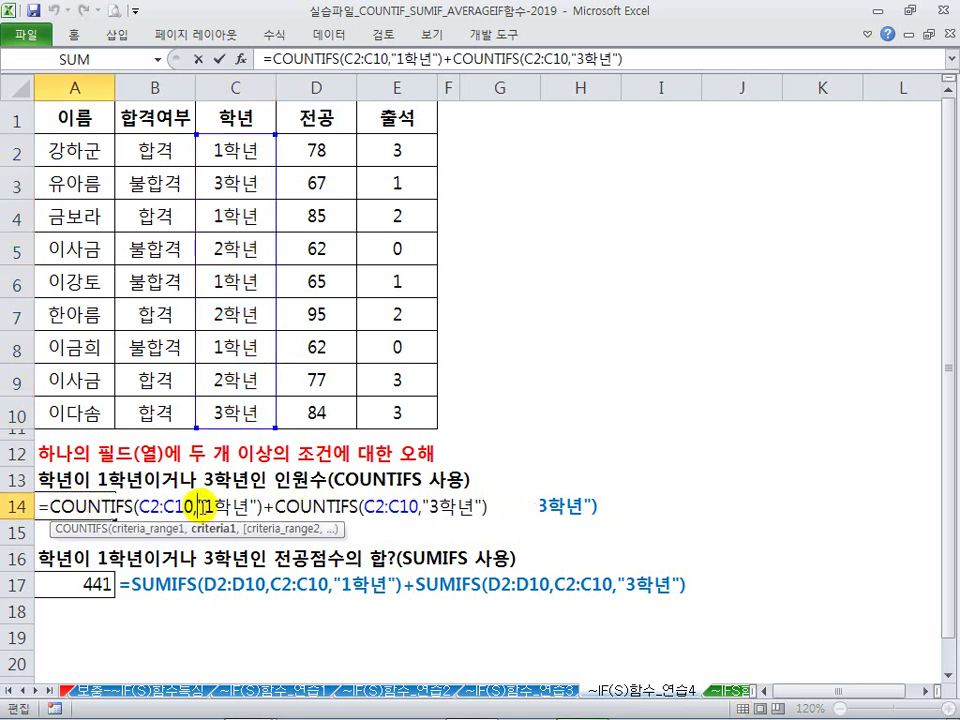
text(=)
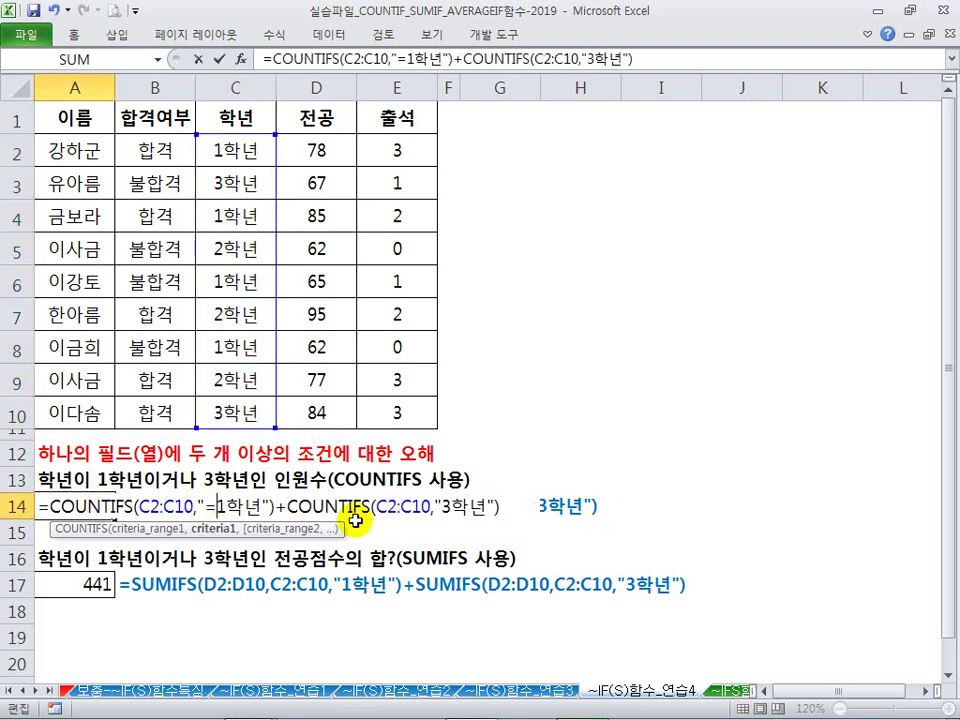
click(440, 506)
text(=)
key(Return)
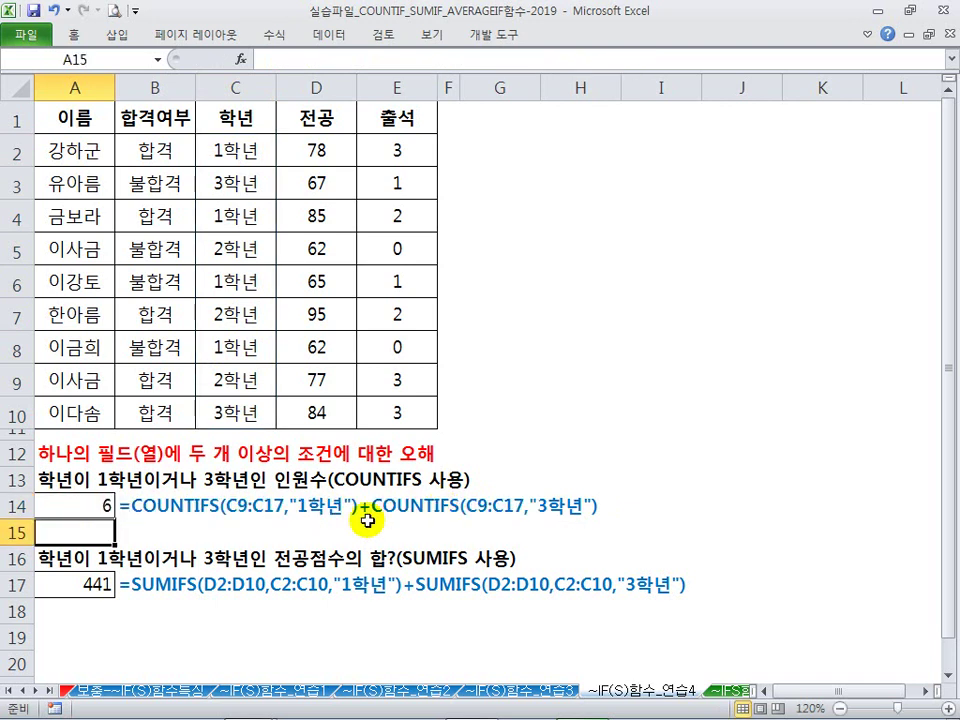
Change the A17 criteria to "=1학년" and "=3학년" in both SUMIFS parts, and match the formula note beside it
click(78, 578)
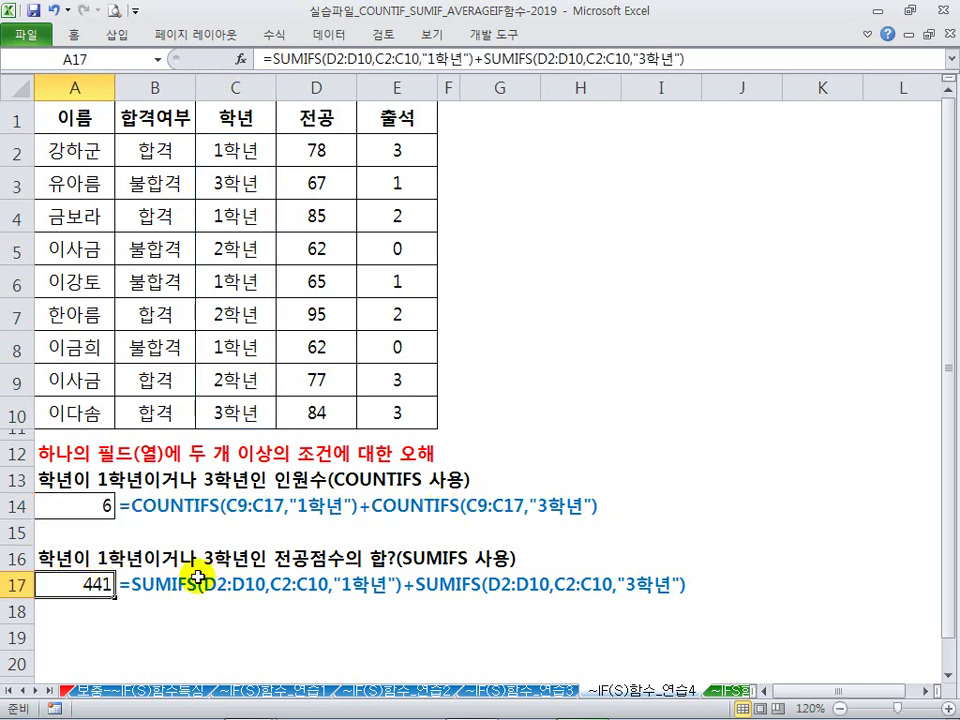
double_click(83, 580)
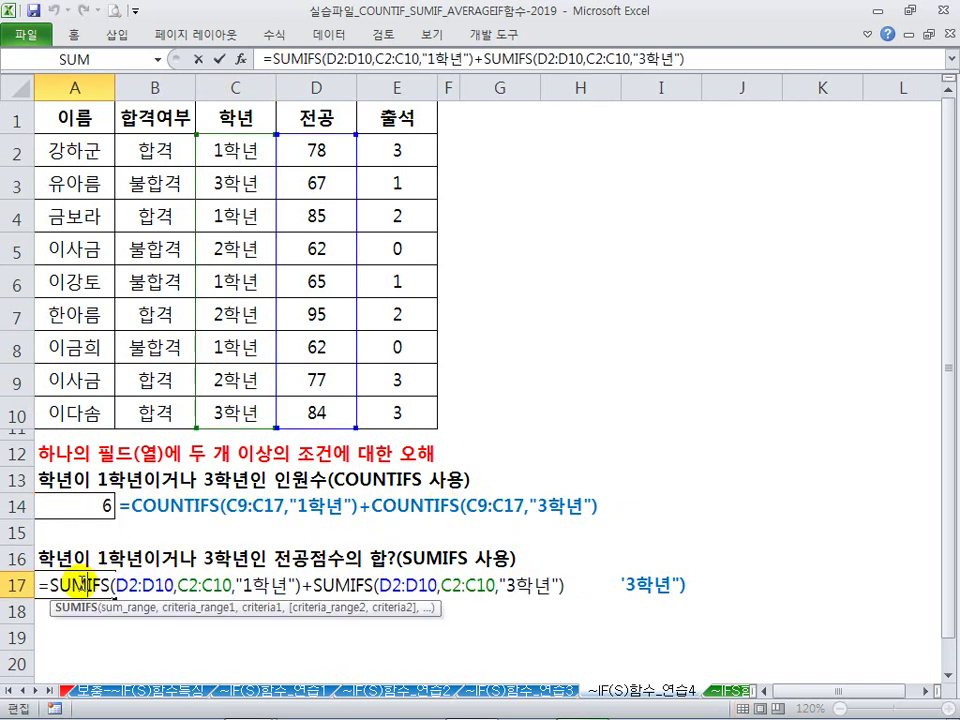
click(243, 580)
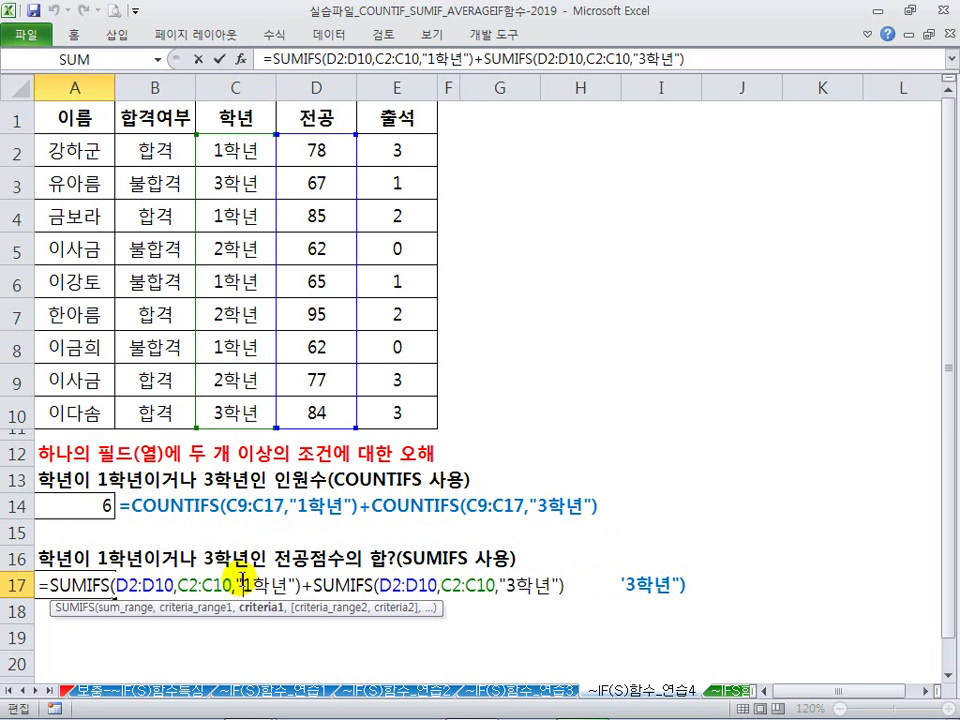
text(=)
click(520, 585)
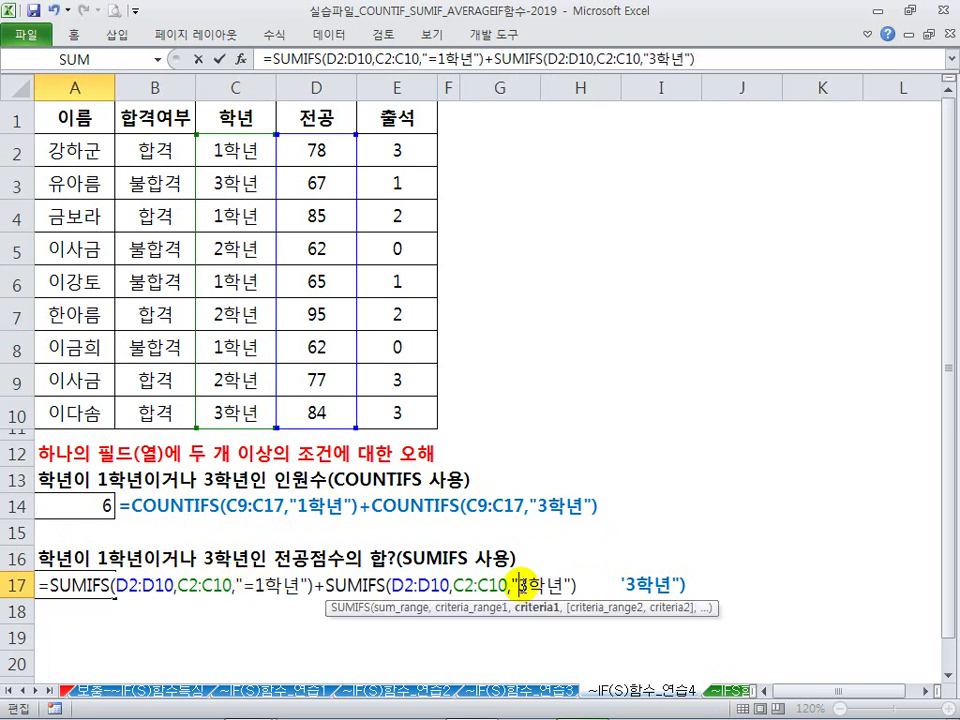
text(=)
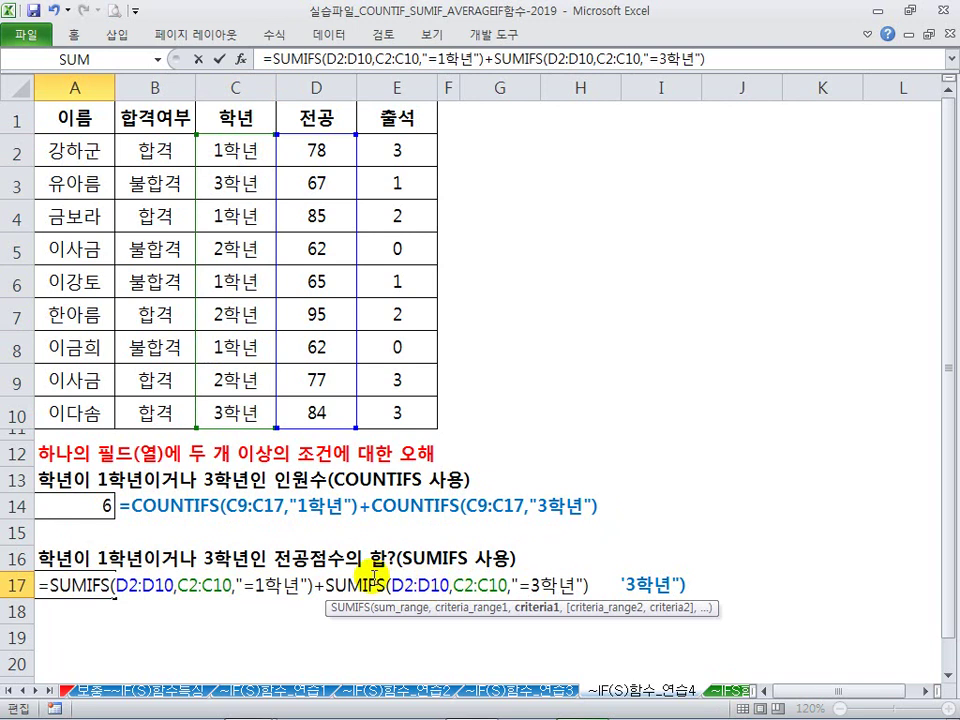
key(Return)
click(72, 588)
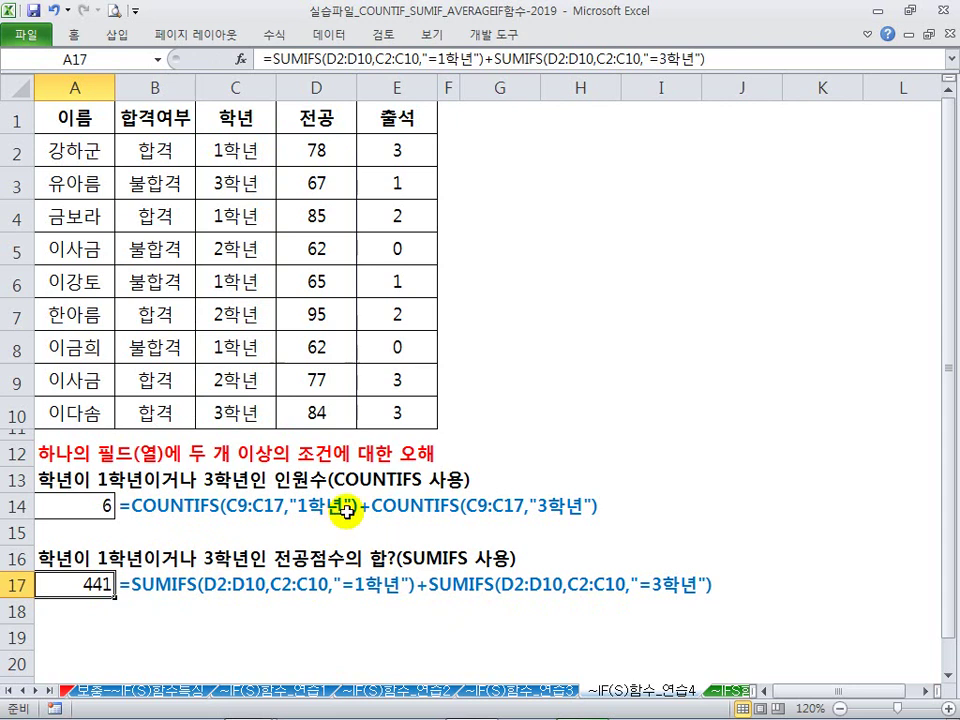
On the ~IFS함수_출제유형 sheet, fill the SUMIFS formula in D11 across to F11
click(525, 410)
click(524, 240)
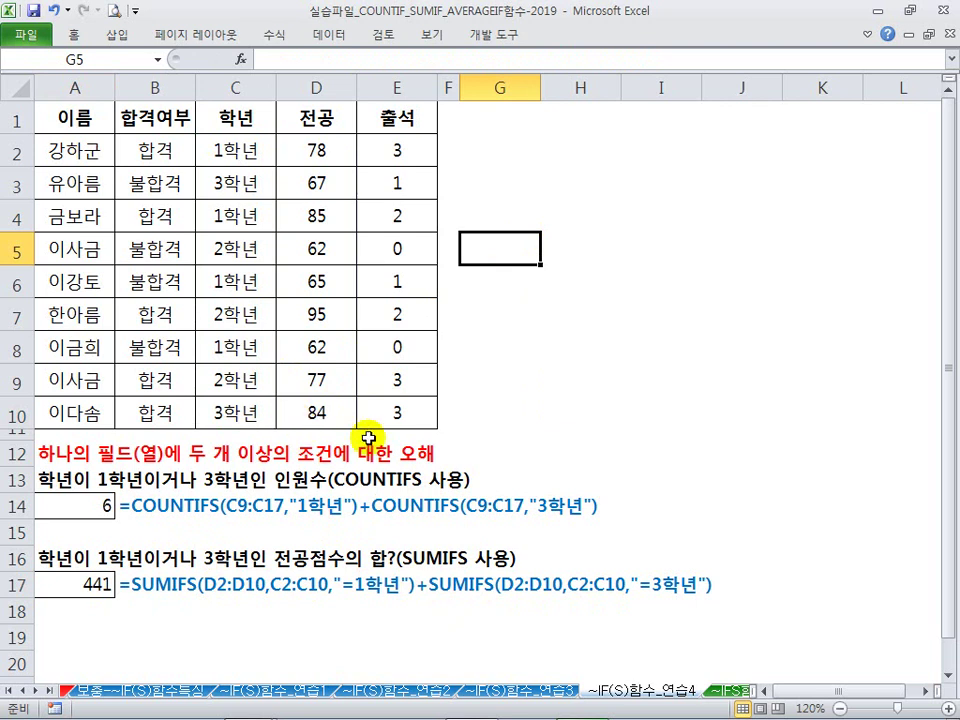
click(722, 697)
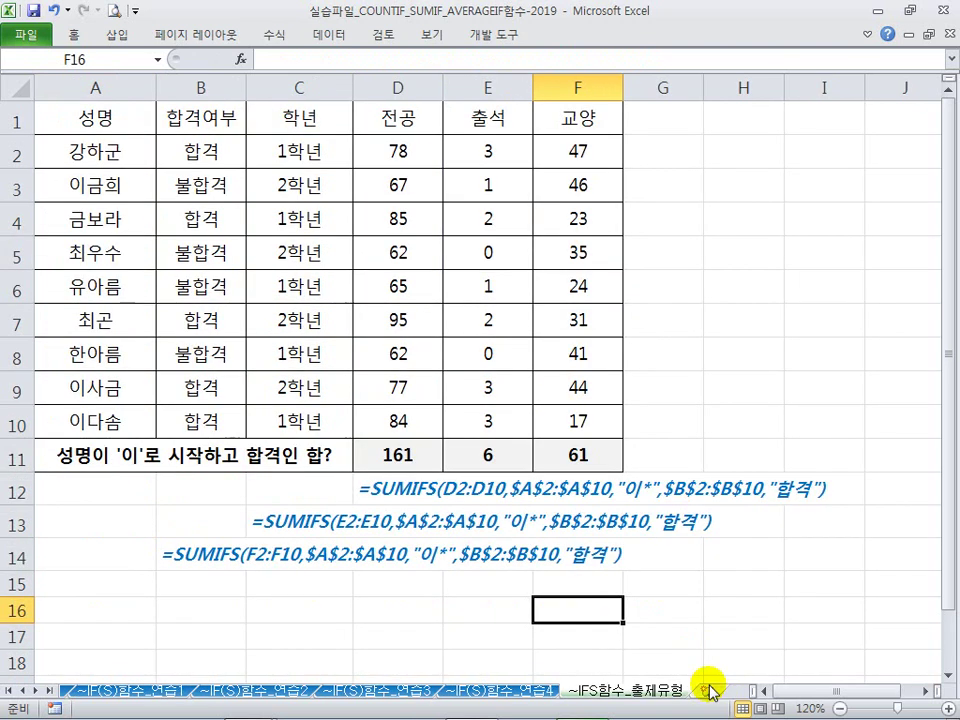
click(423, 272)
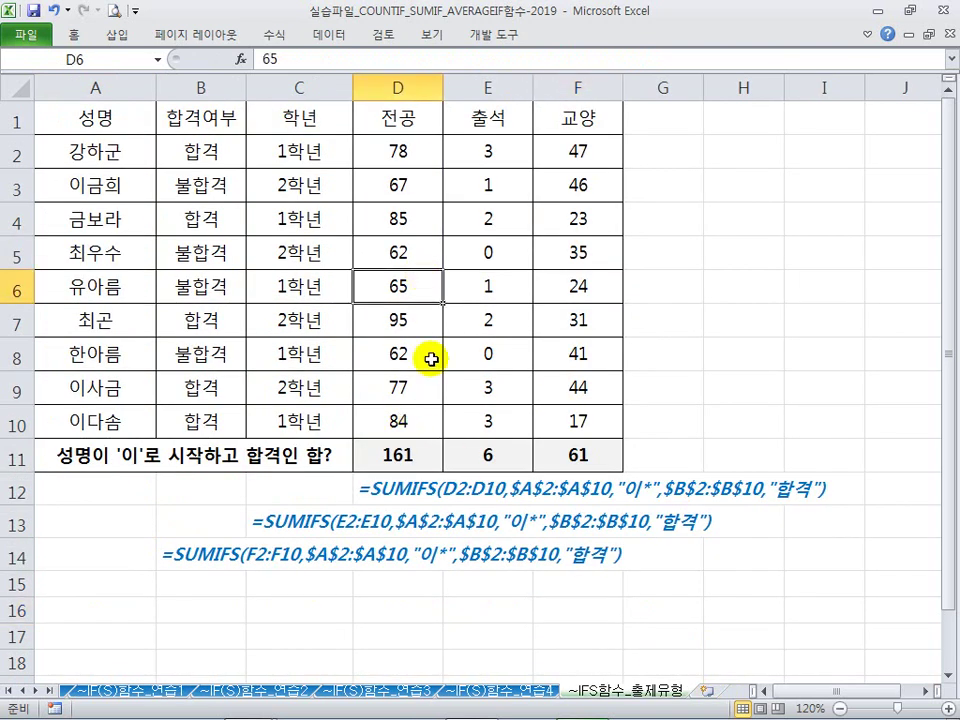
click(430, 461)
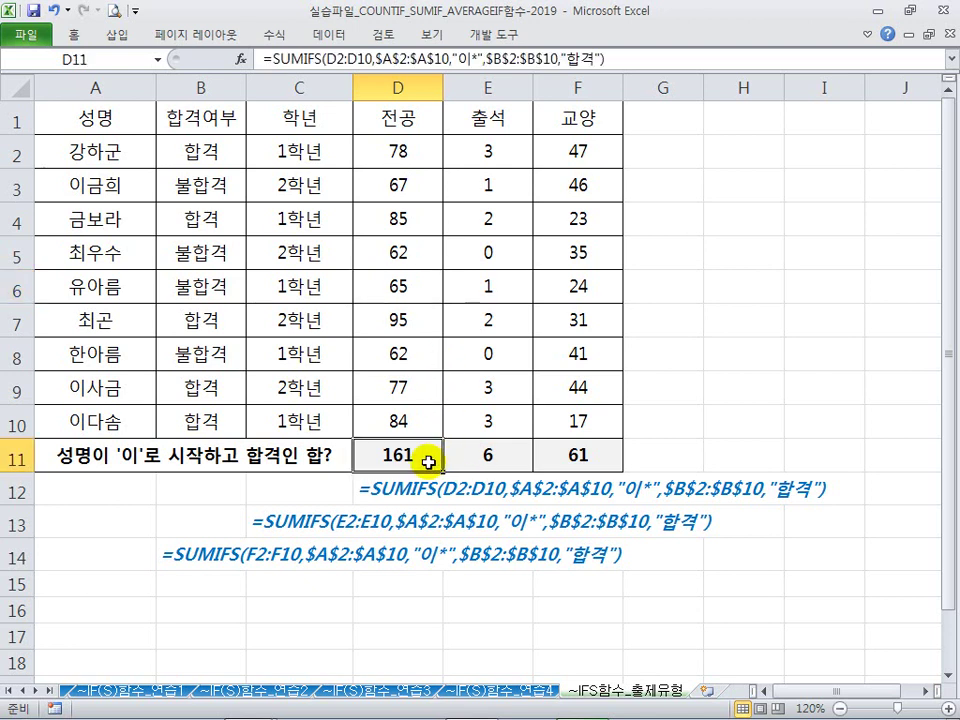
drag(441, 470, 614, 468)
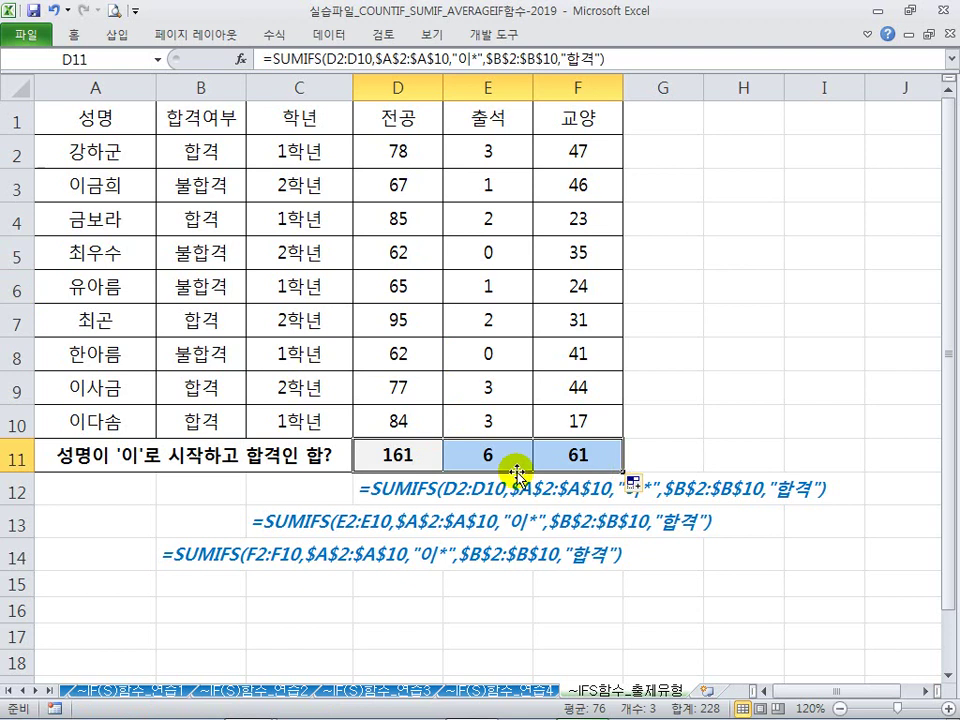
Check the 전공 scores in column D and compare the SUMIFS formulas in D11, E11 and F11
click(400, 455)
drag(396, 145, 390, 452)
click(412, 455)
click(498, 455)
click(583, 456)
click(488, 458)
click(425, 462)
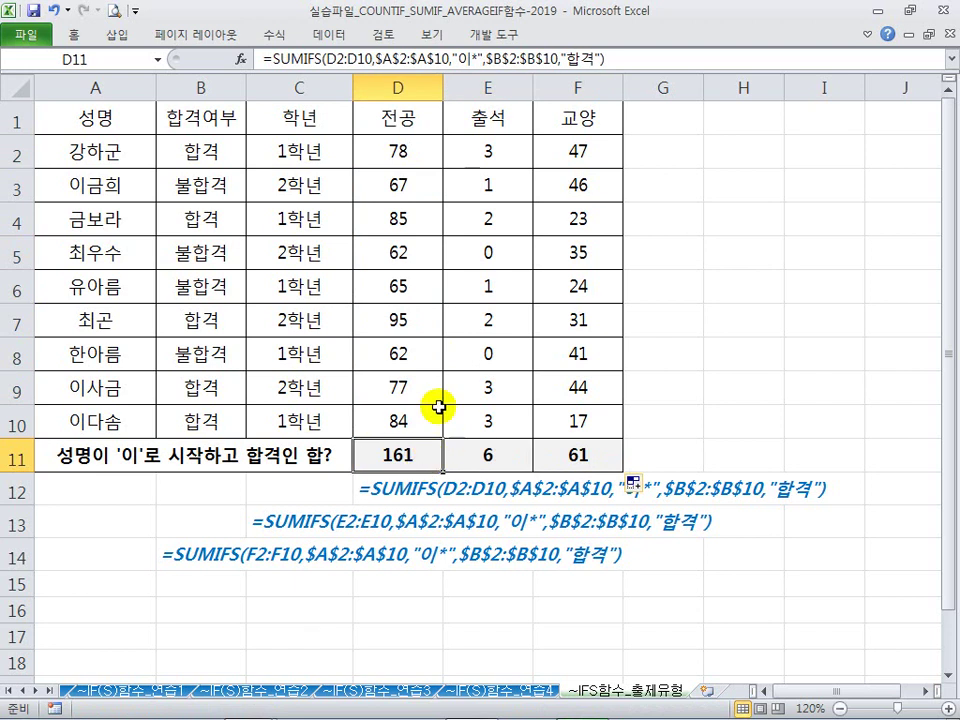
click(409, 120)
click(489, 124)
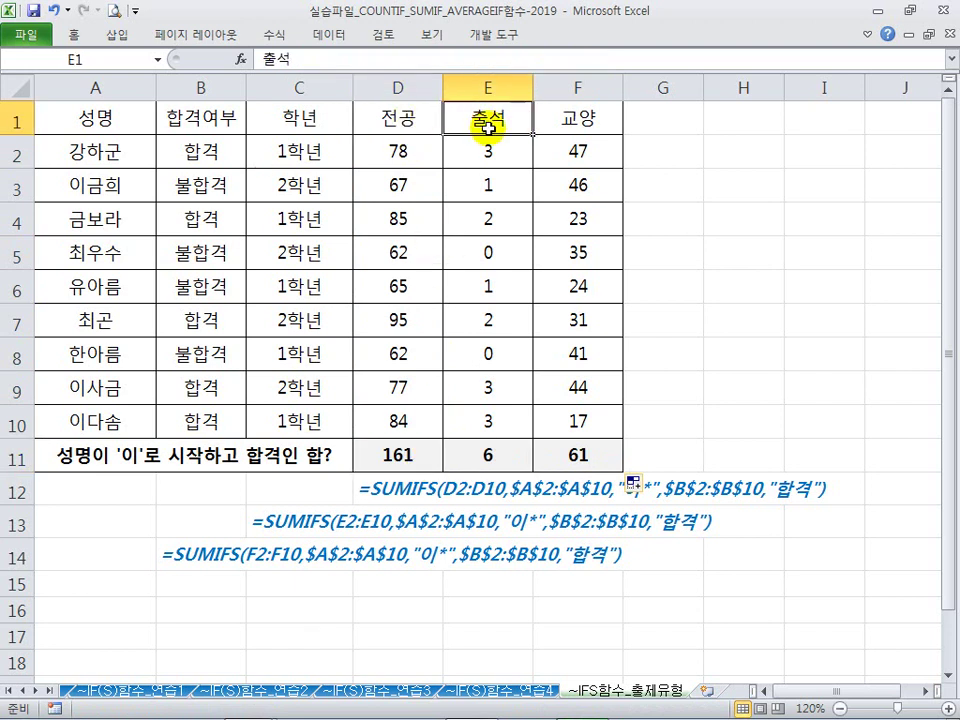
click(583, 127)
drag(405, 455, 552, 455)
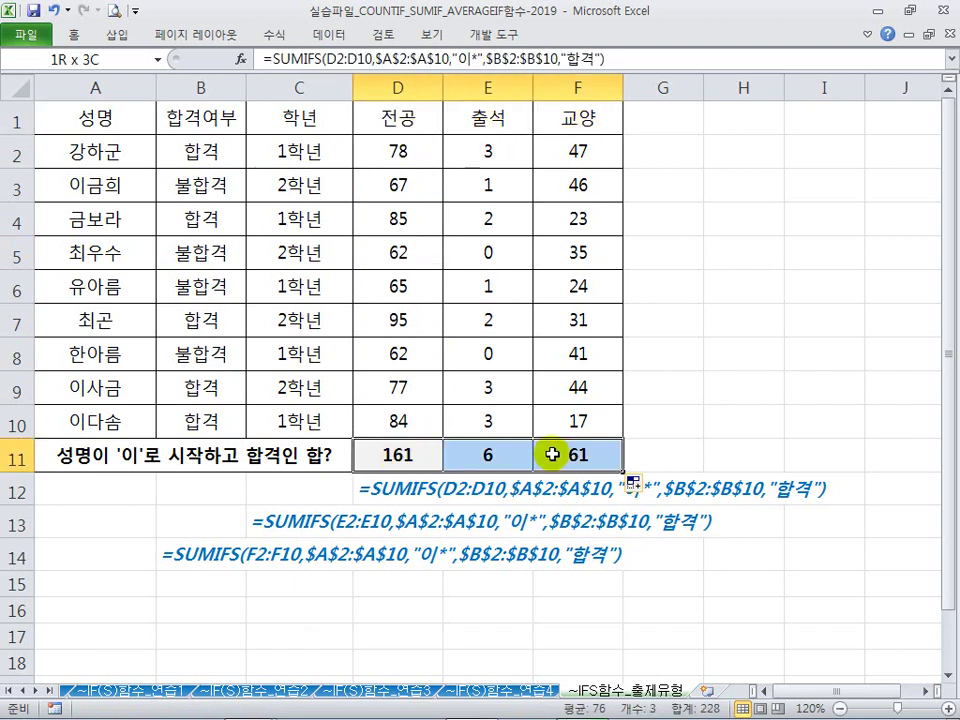
key(Delete)
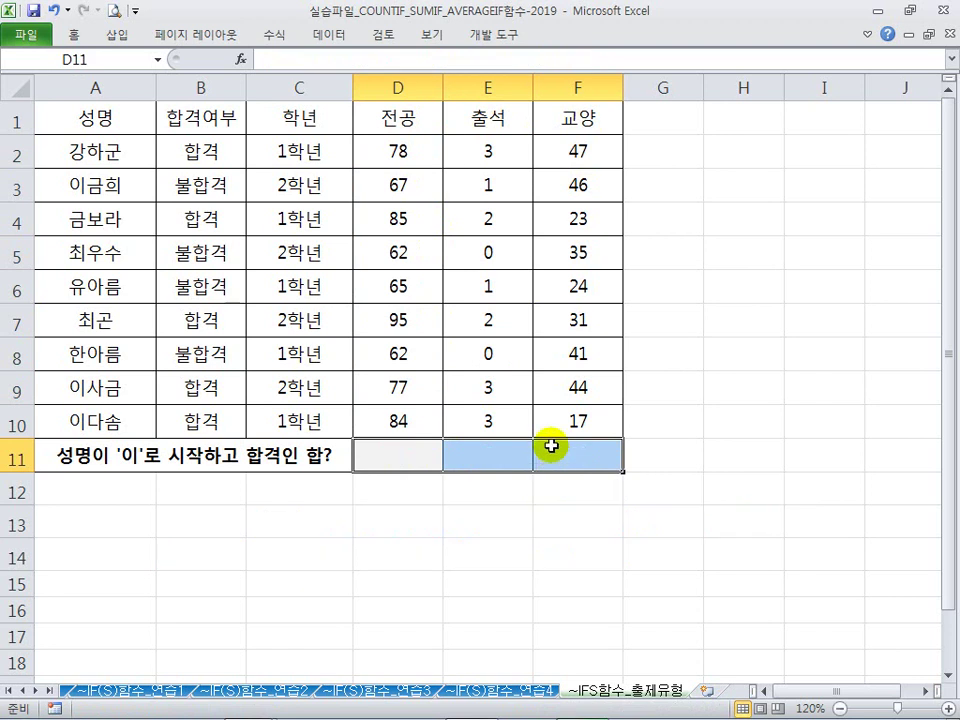
key(ctrl+z)
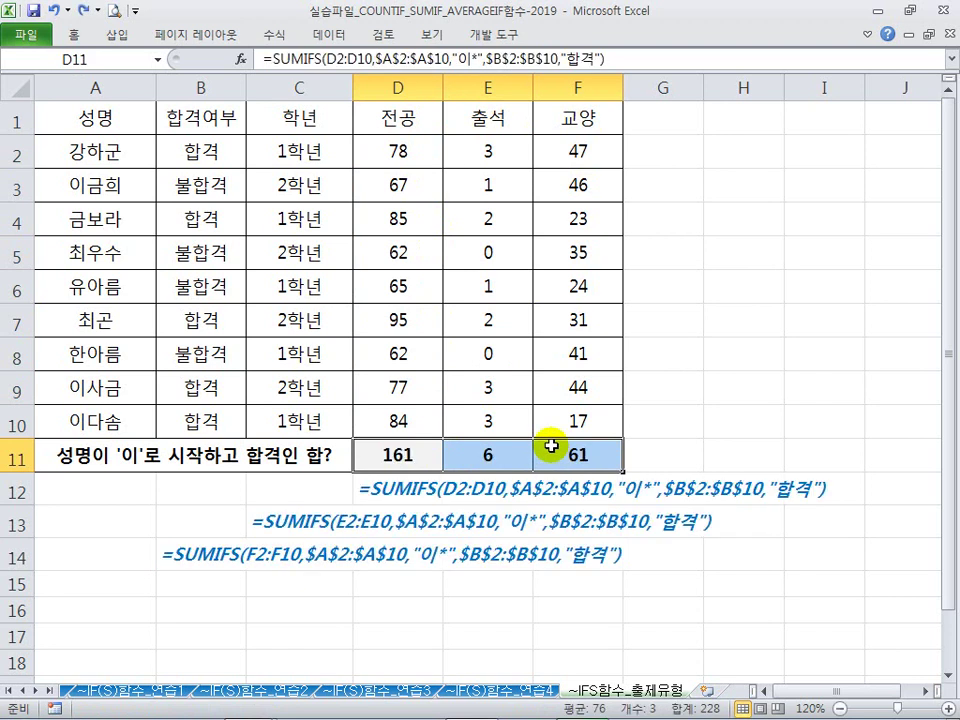
Insert a blank row above the formula notes and clear the grey shading in D12:F12 by copying unformatted cell H12 over it
right_click(18, 489)
click(386, 519)
click(388, 491)
click(738, 488)
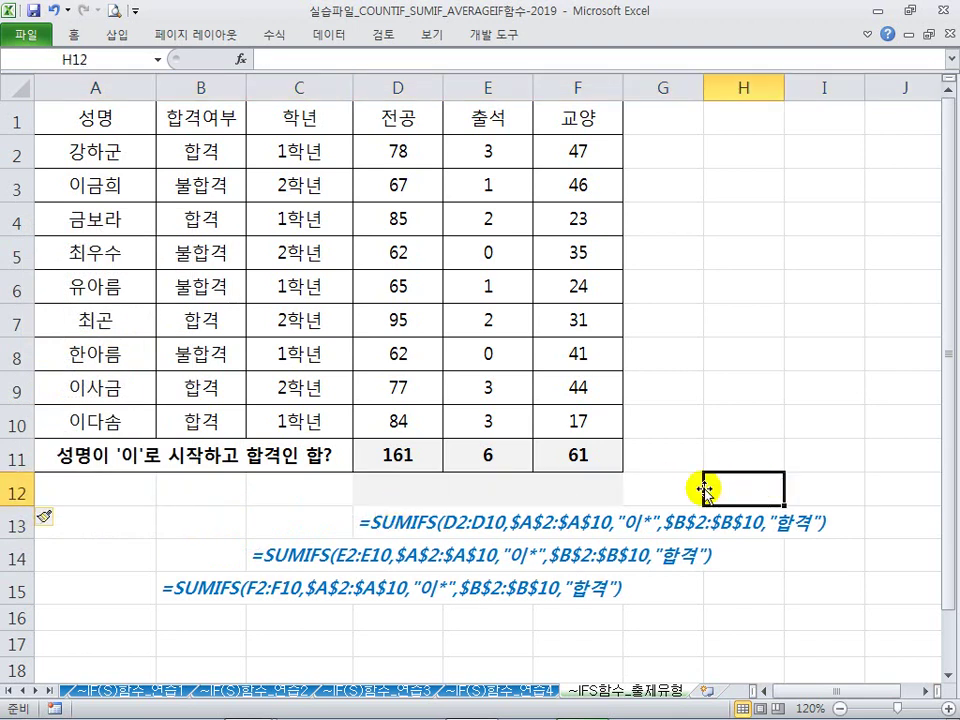
key(ctrl+c)
drag(398, 489, 559, 477)
key(Return)
click(673, 425)
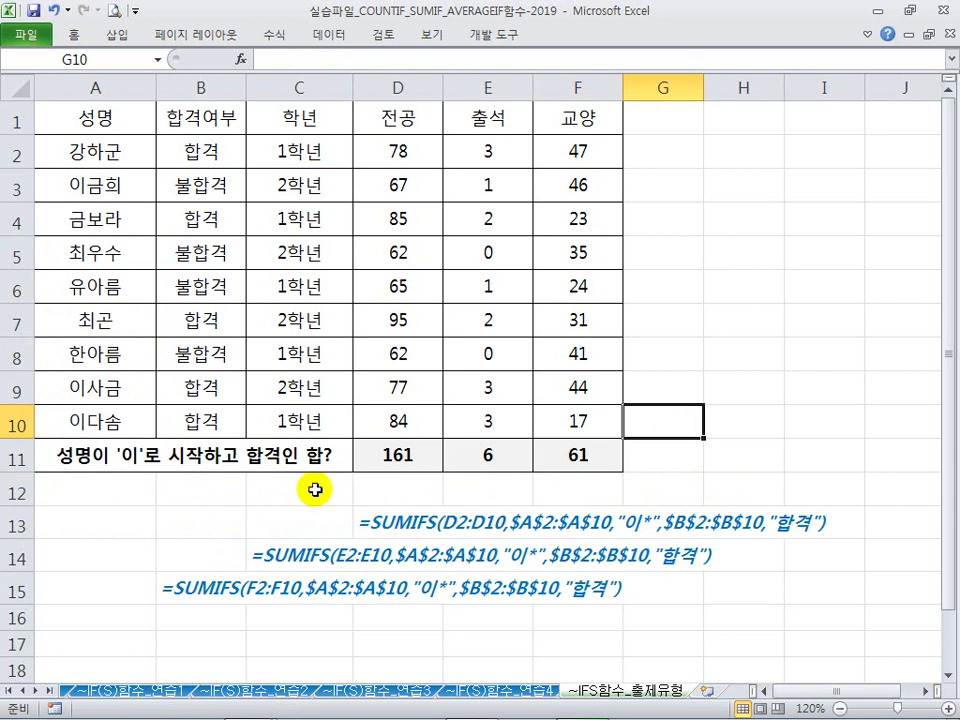
Adjust the height of the blank row 12 beneath the totals row
double_click(19, 506)
click(418, 455)
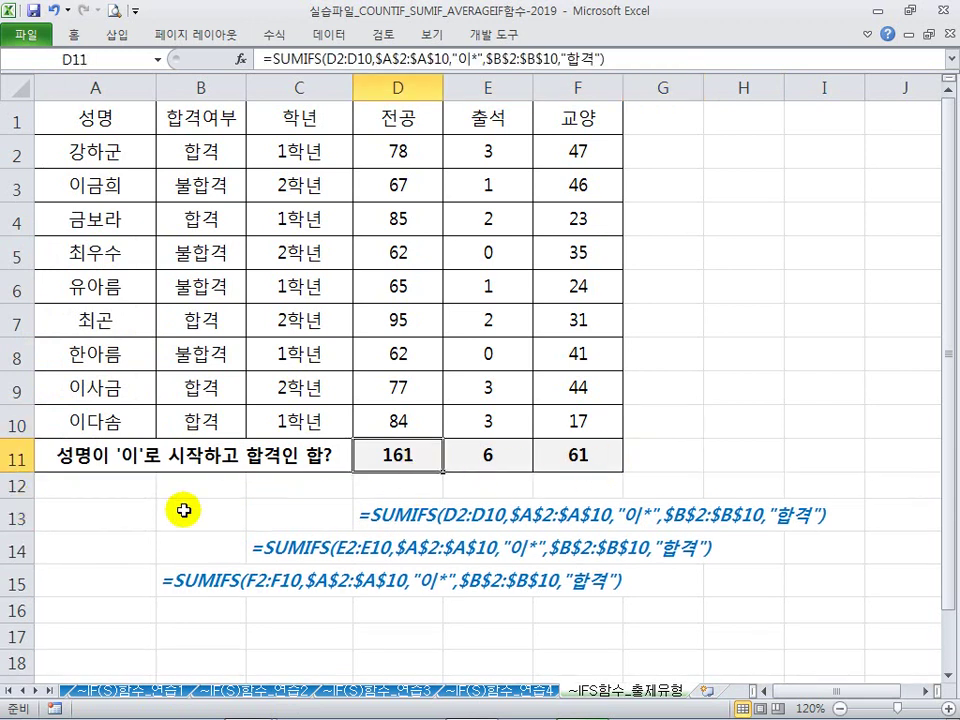
mouse_move(17, 498)
mouse_down()
mouse_move(17, 520)
mouse_move(17, 506)
mouse_up()
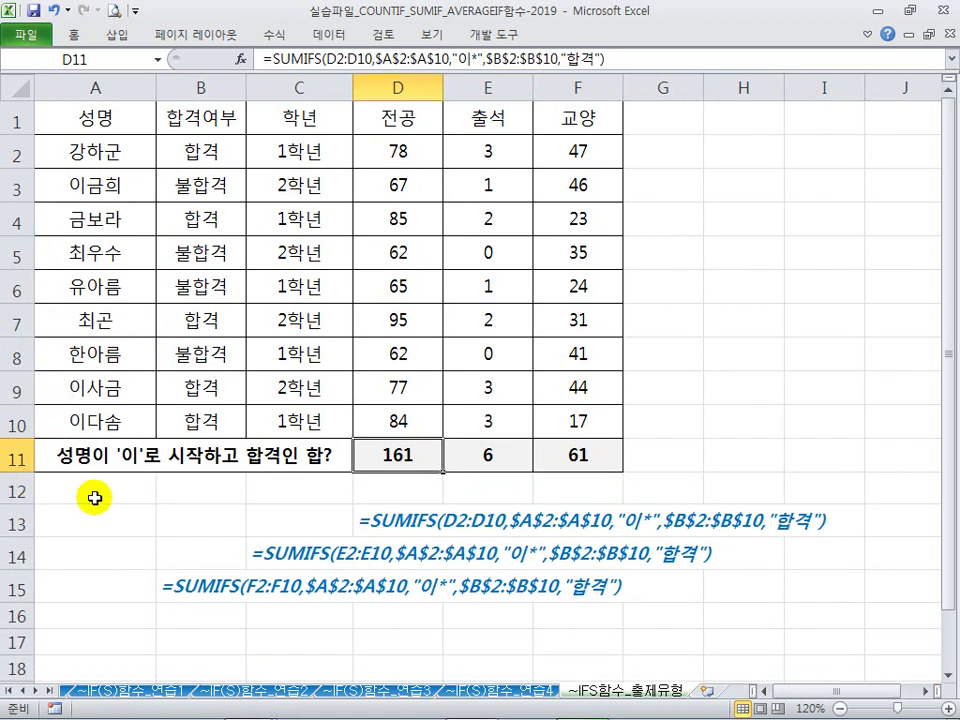
Start a SUMIFS formula in D12 with the 전공 scores D2:D10 as the sum range
click(400, 492)
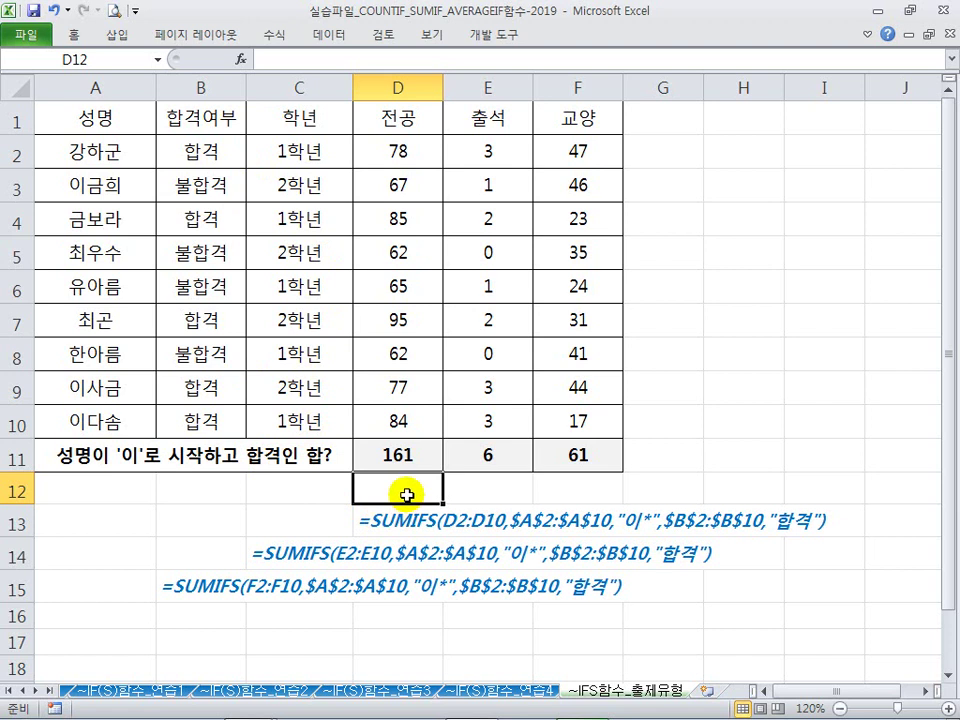
text(=sum)
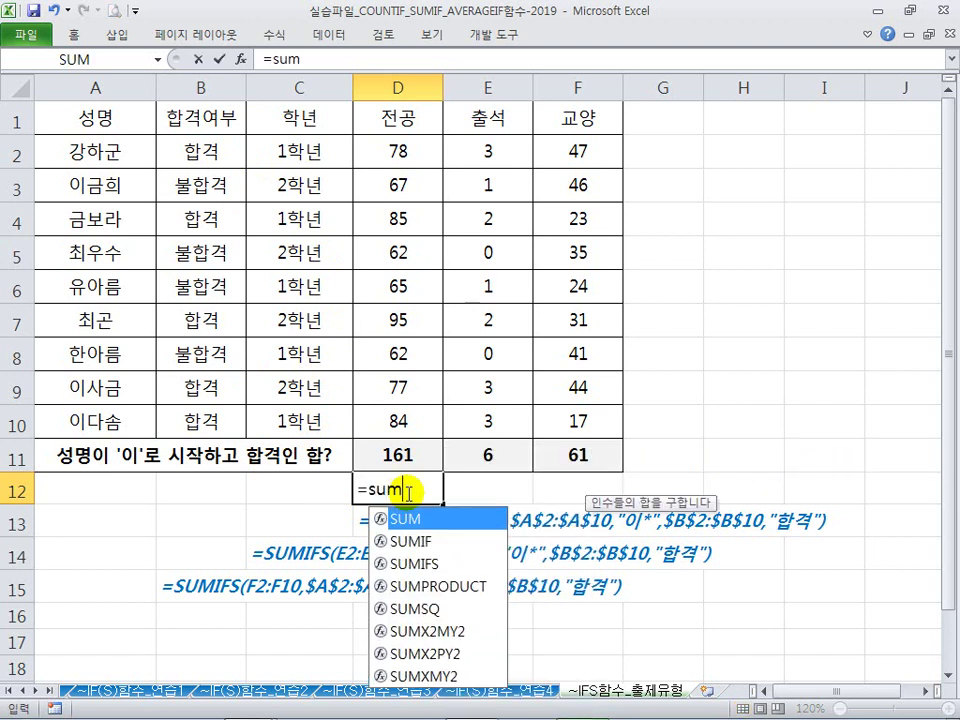
text(ifs)
key(Tab)
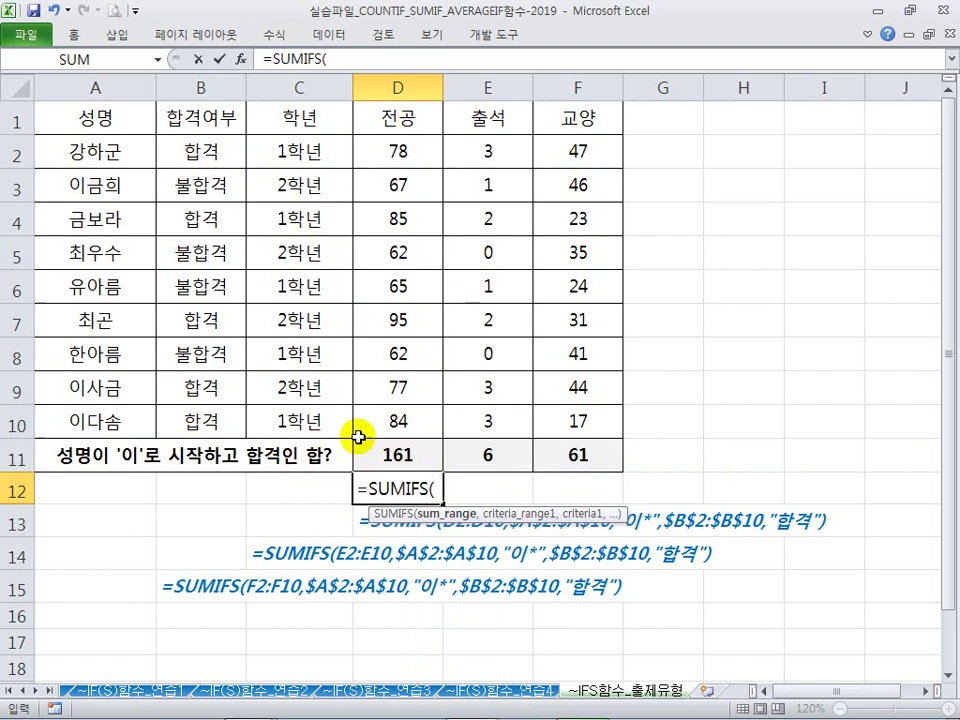
drag(392, 160, 439, 413)
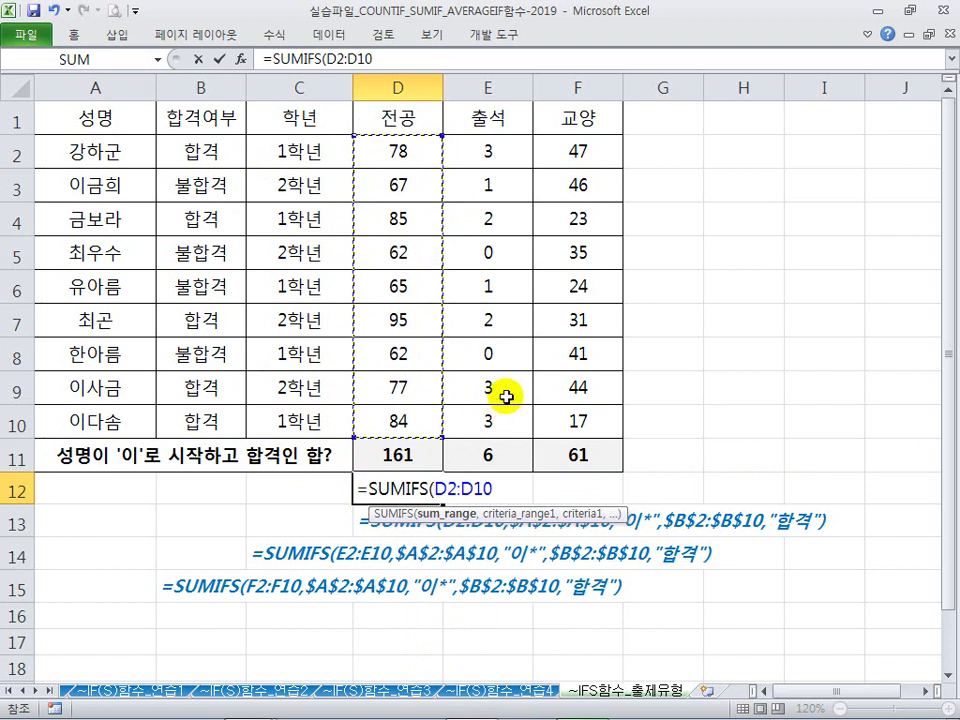
text(,)
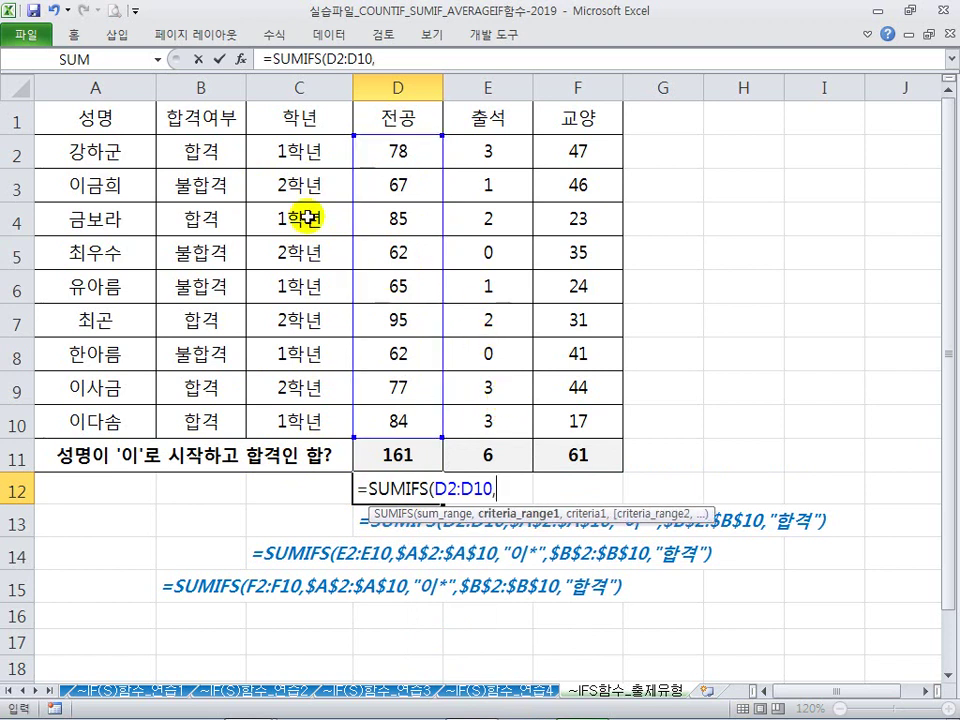
Complete the D12 formula with the criteria pairs A2:A10,"=이*" and B2:B10,"=합격"
drag(135, 156, 128, 421)
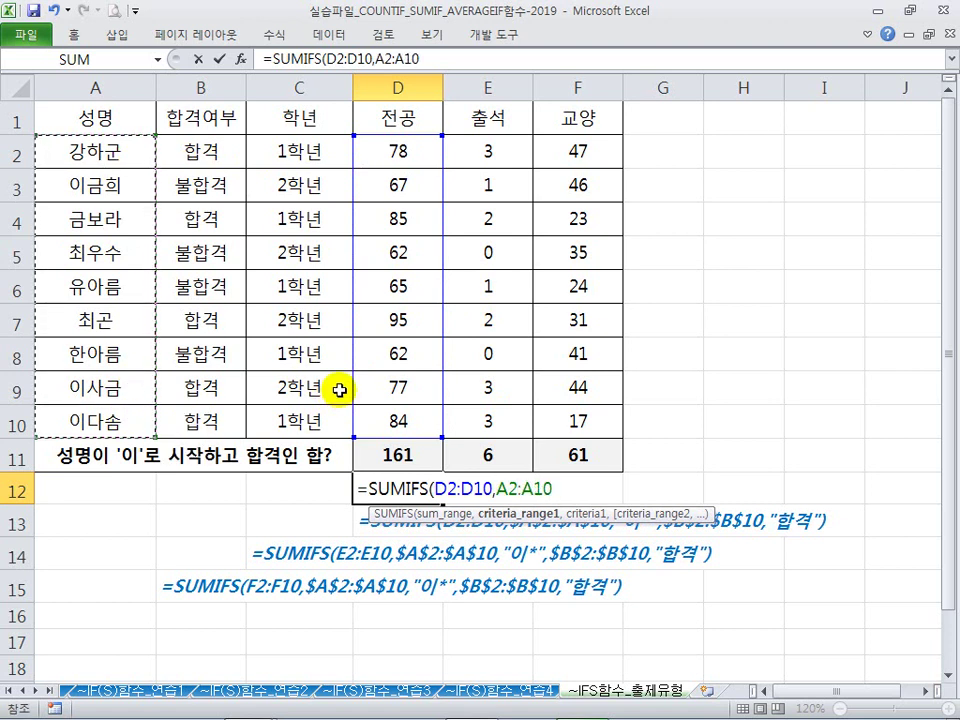
text(,)
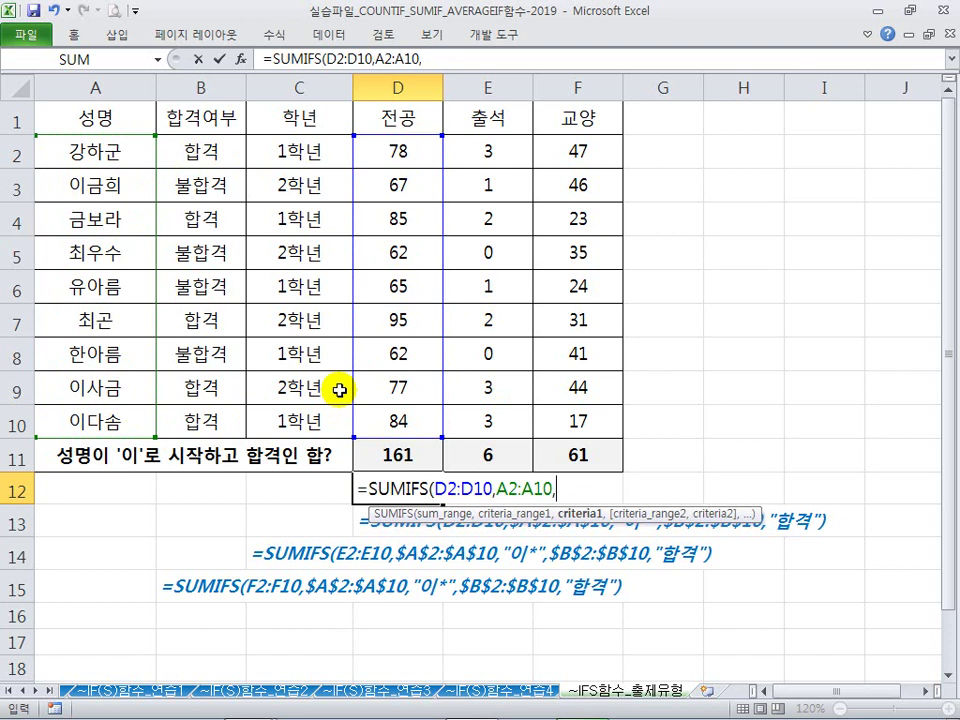
text("=이*",)
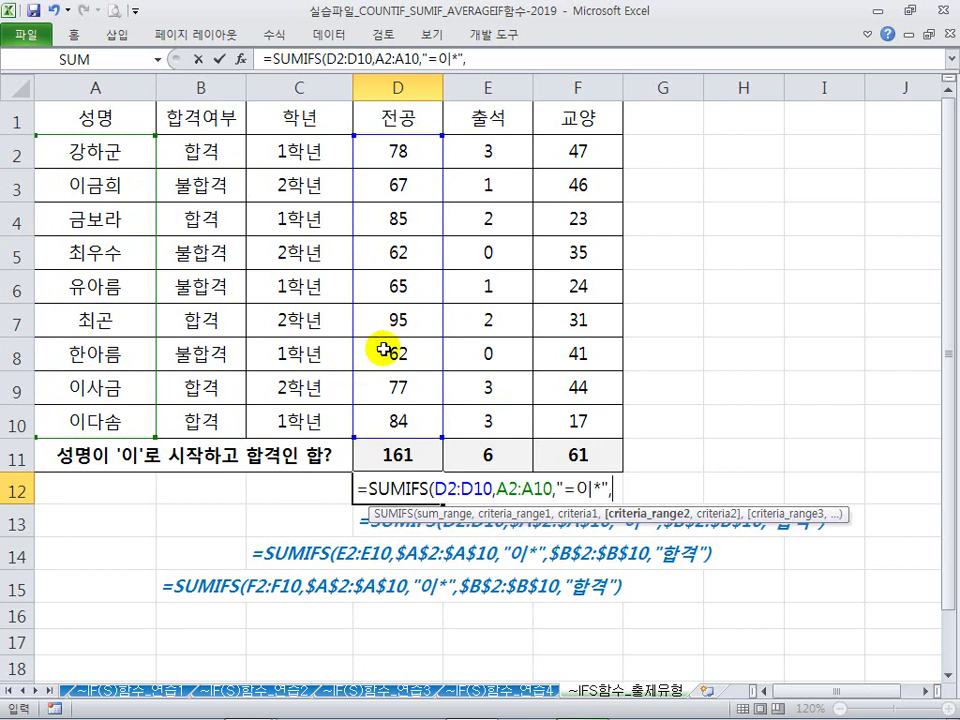
drag(186, 154, 225, 410)
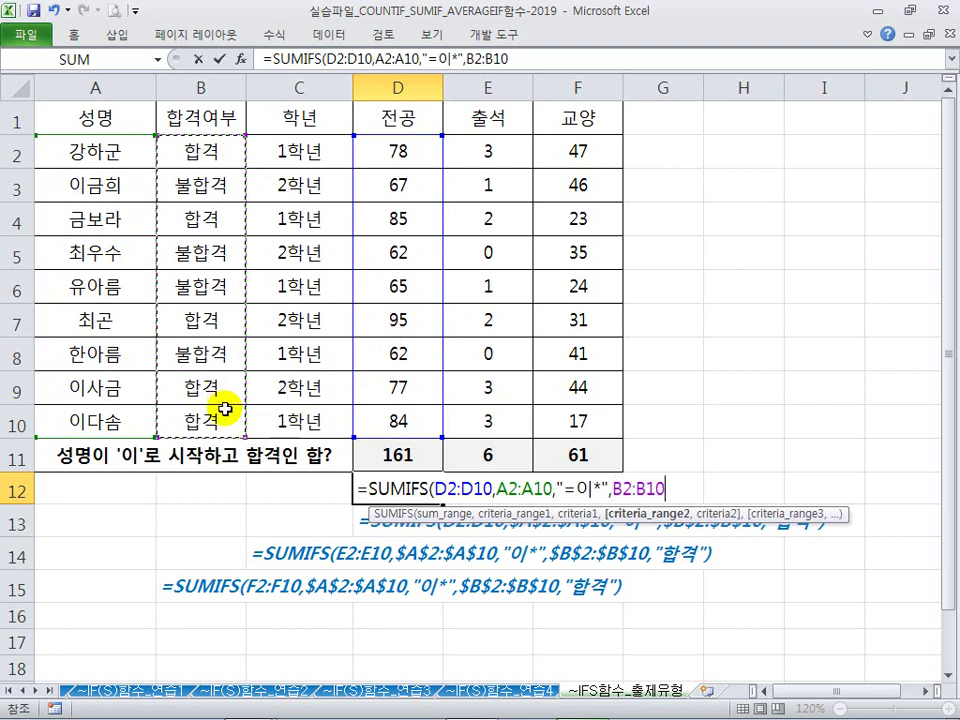
text(,)
text("=합ㄱ)
text("=합격")
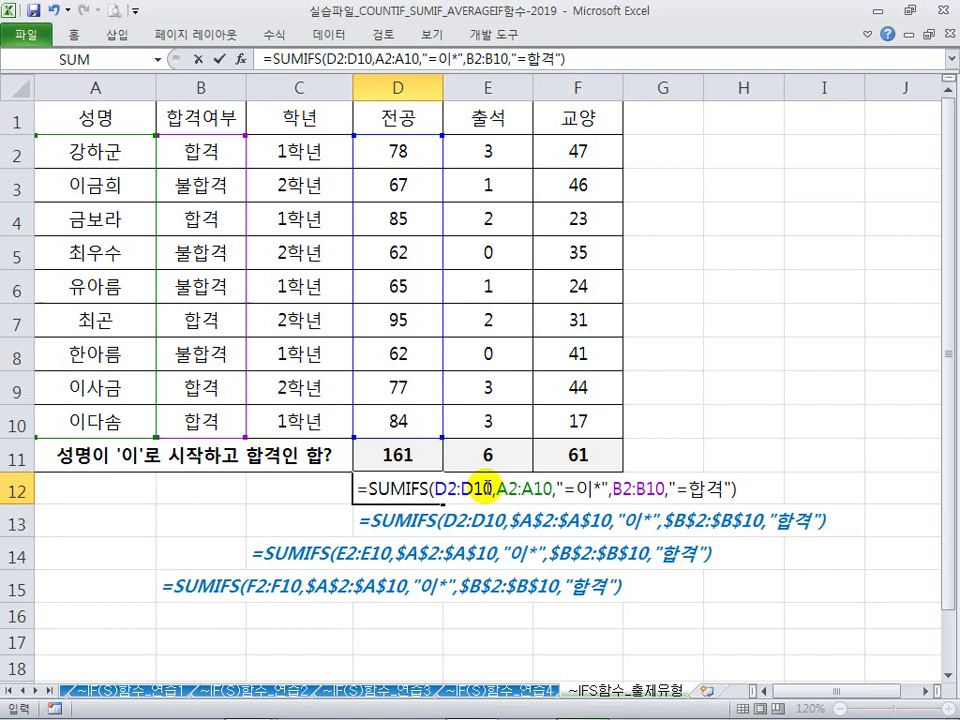
key(Return)
Reopen the D12 formula and mark its D2:D10 sum range alongside the 전공, 출석 and 교양 score columns
click(425, 487)
double_click(425, 487)
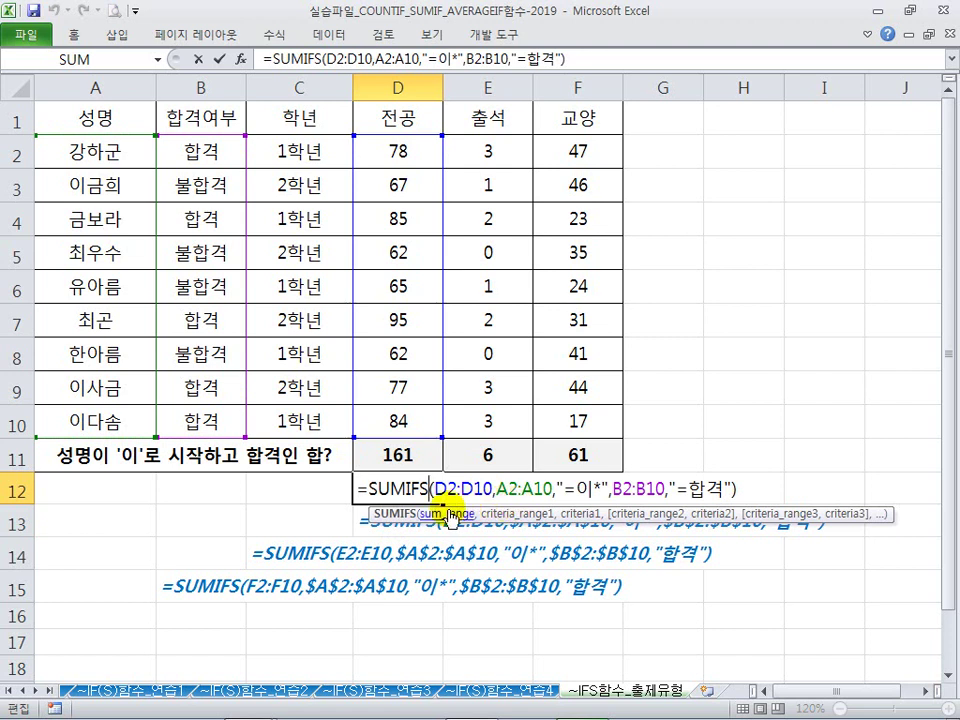
drag(385, 517, 379, 629)
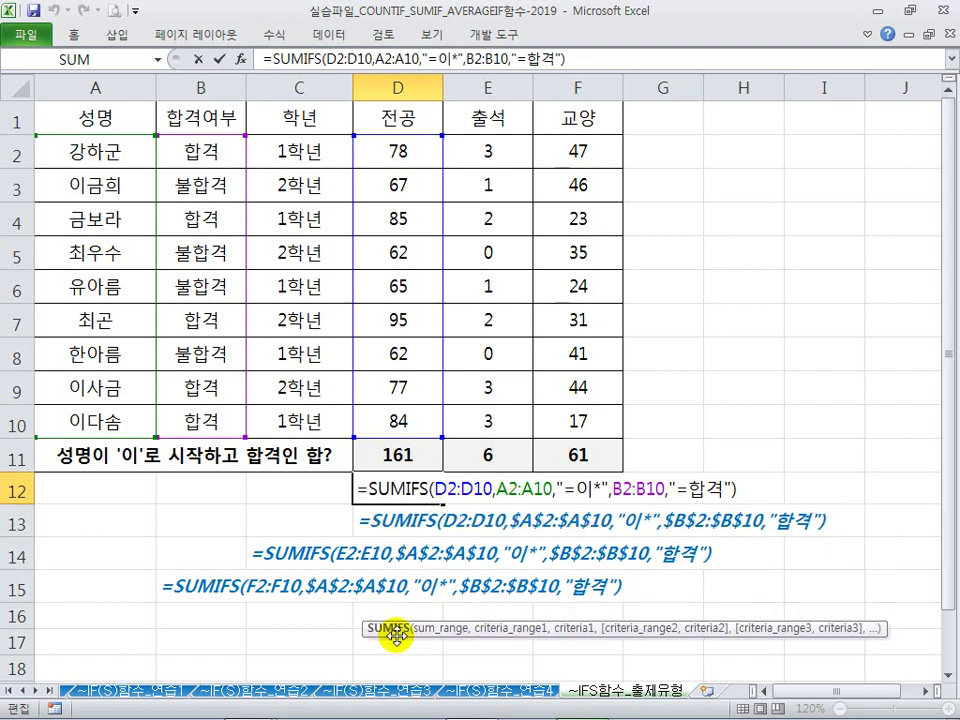
mouse_move(431, 503)
mouse_down()
mouse_move(460, 504)
mouse_move(445, 515)
mouse_move(508, 506)
mouse_move(512, 517)
mouse_up()
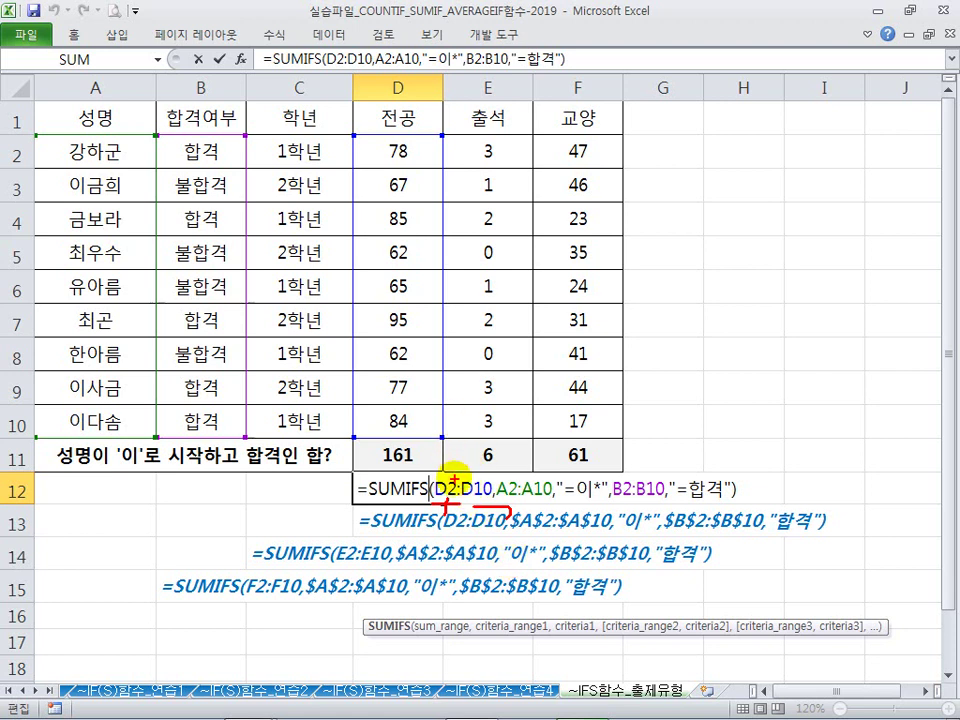
drag(384, 132, 414, 433)
drag(472, 132, 500, 432)
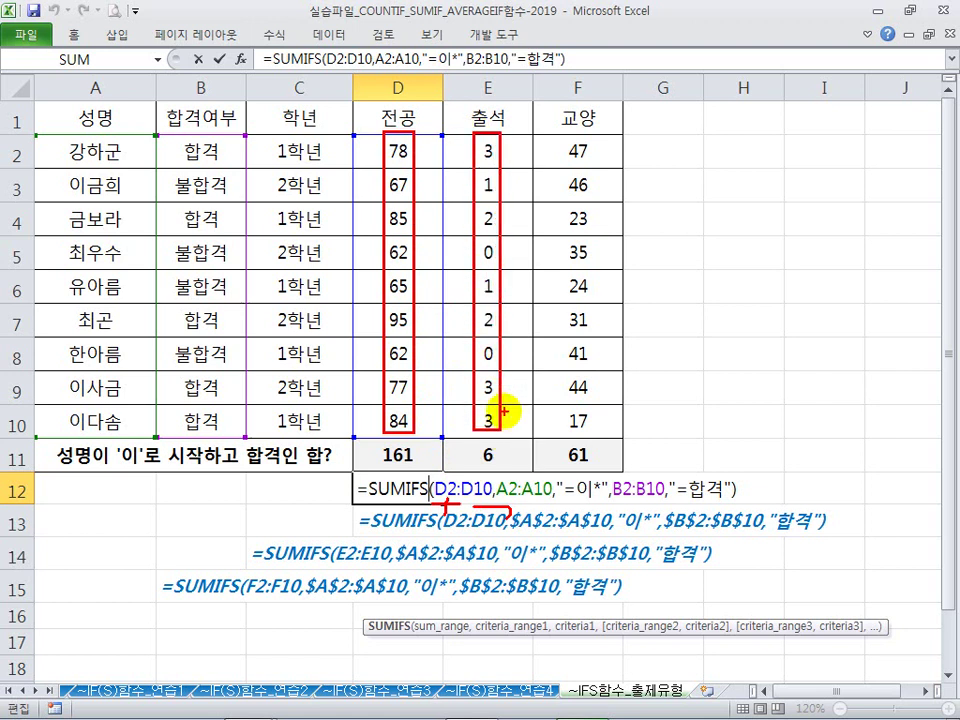
drag(568, 137, 553, 424)
mouse_move(425, 130)
mouse_down()
mouse_move(448, 117)
mouse_move(458, 128)
mouse_move(541, 128)
mouse_up()
mouse_move(467, 497)
mouse_down()
mouse_move(446, 476)
mouse_move(439, 497)
mouse_move(495, 505)
mouse_up()
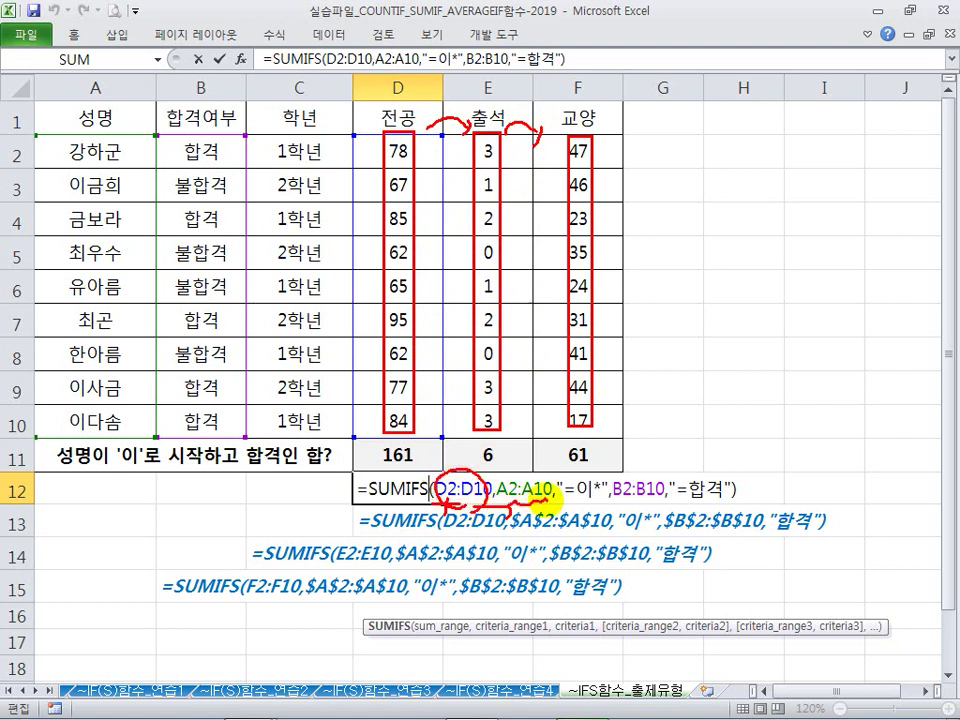
Mark how the A2:A10 and B2:B10 criteria ranges would shift when filled across, and clear the drawn annotations
mouse_move(146, 152)
mouse_down()
mouse_move(185, 142)
mouse_move(252, 146)
mouse_move(262, 162)
mouse_up()
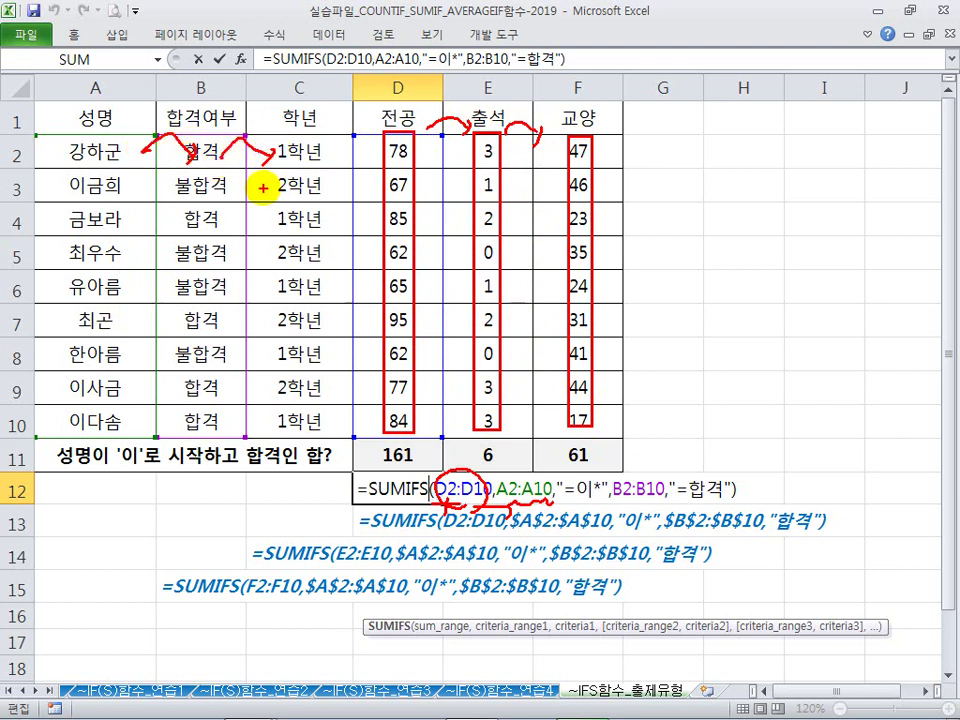
drag(501, 473, 559, 497)
drag(611, 476, 666, 498)
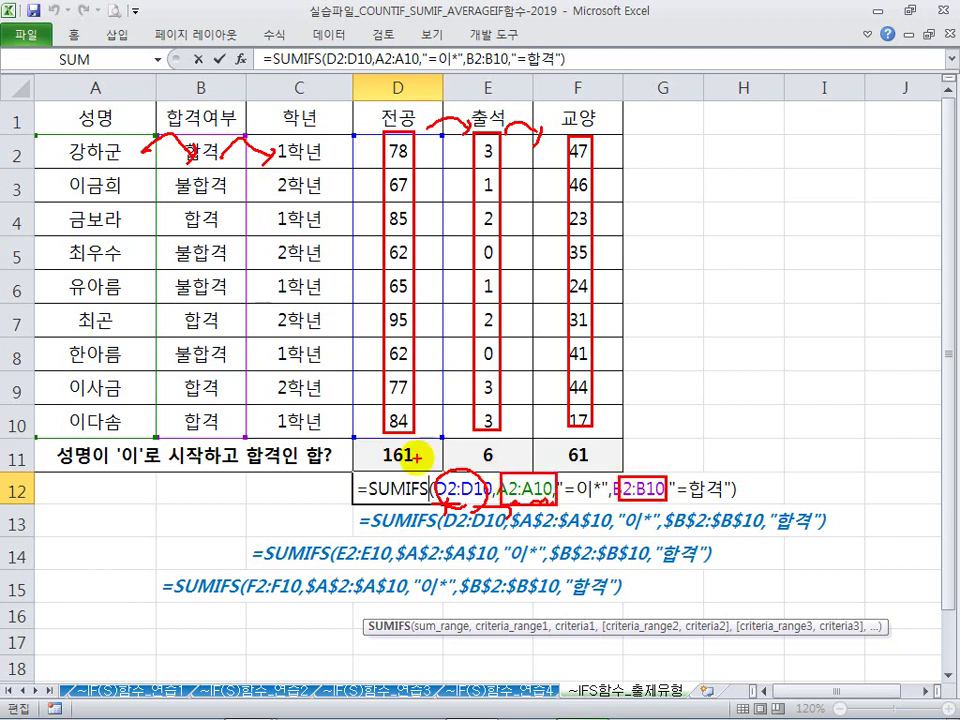
mouse_move(452, 472)
mouse_down()
mouse_move(450, 482)
mouse_move(458, 469)
mouse_up()
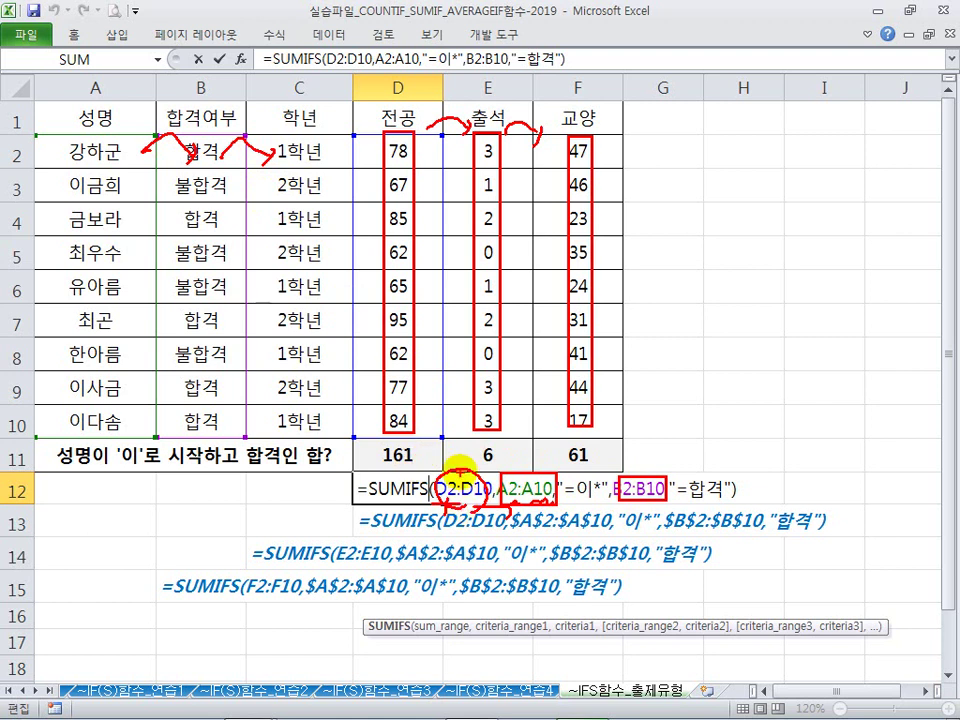
key(Escape)
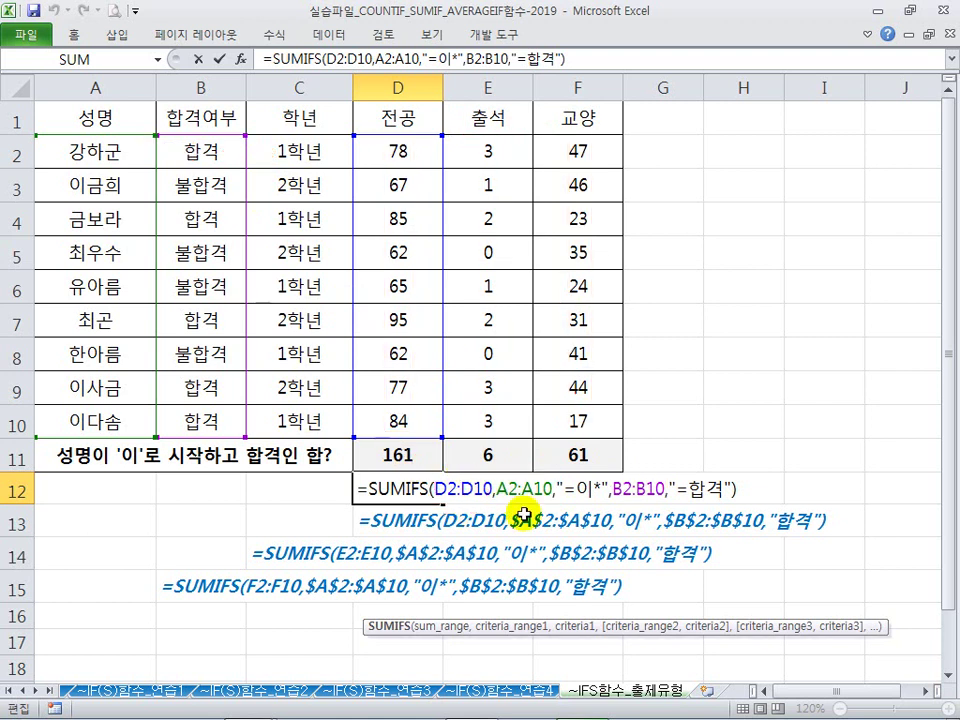
Make both criteria ranges in the D12 formula absolute as $A$2:$A$10 and $B$2:$B$10
click(514, 488)
drag(524, 486, 538, 485)
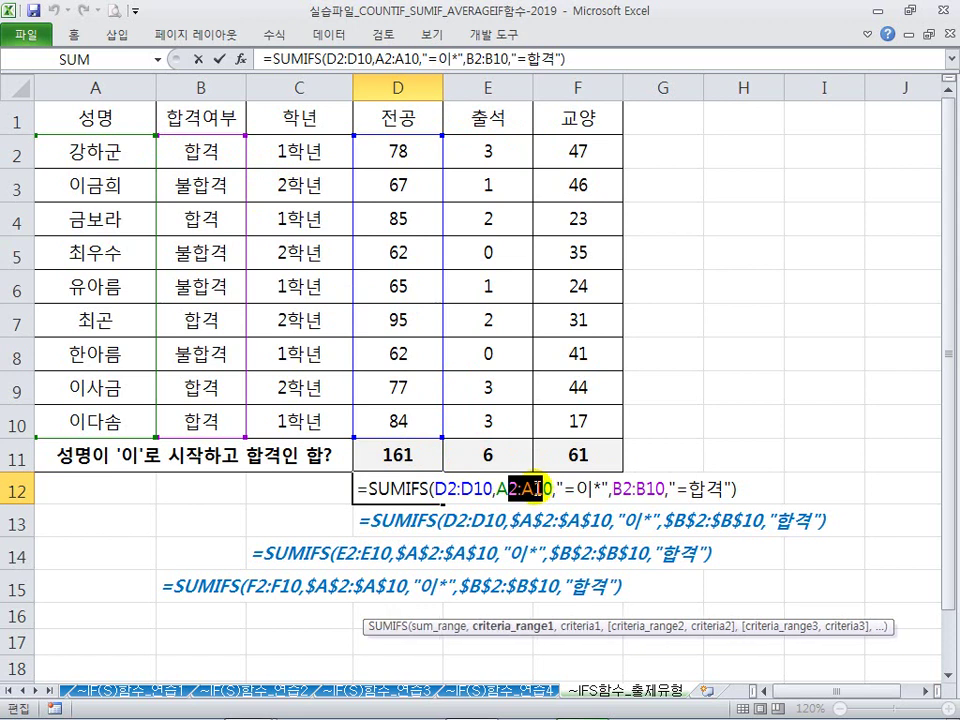
key(F4)
drag(654, 488, 682, 487)
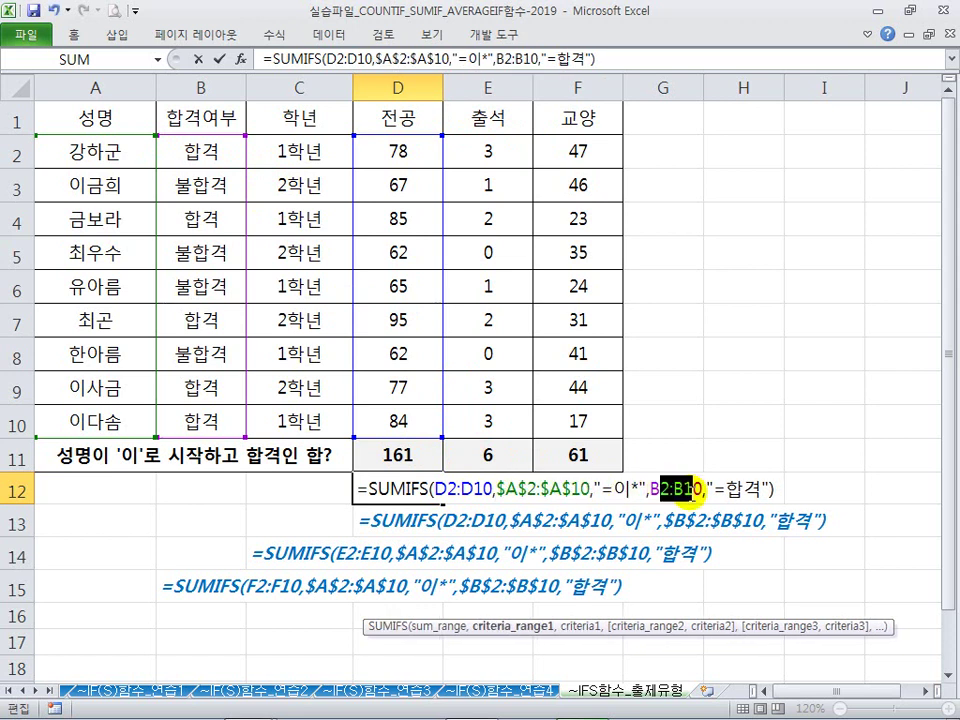
key(F4)
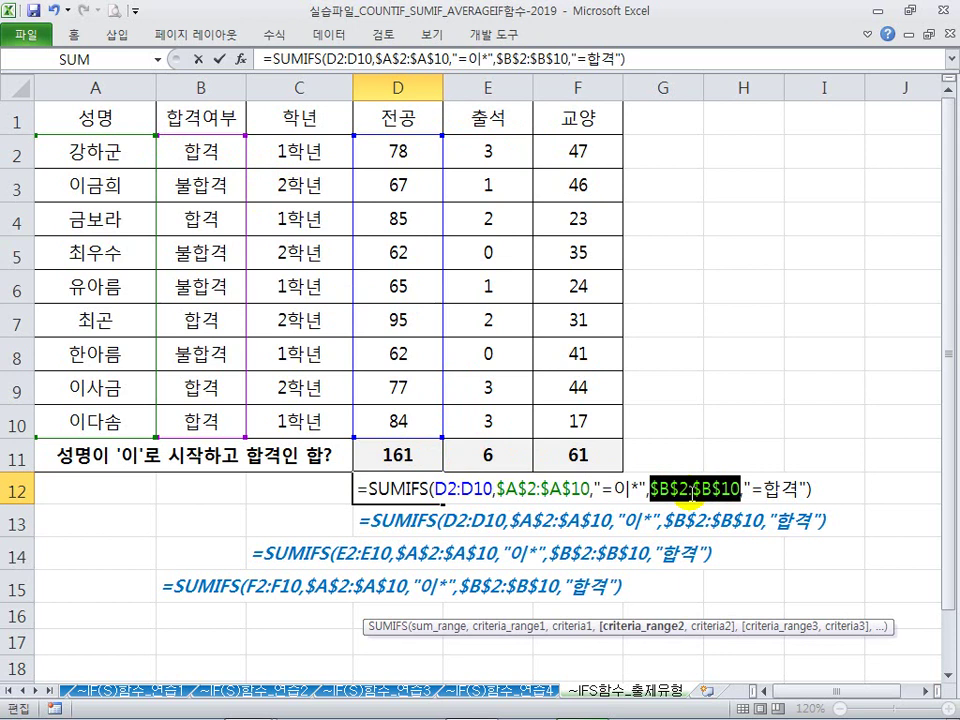
key(Return)
Fill the D12 formula across to F12 and recheck the formula in D12
click(441, 497)
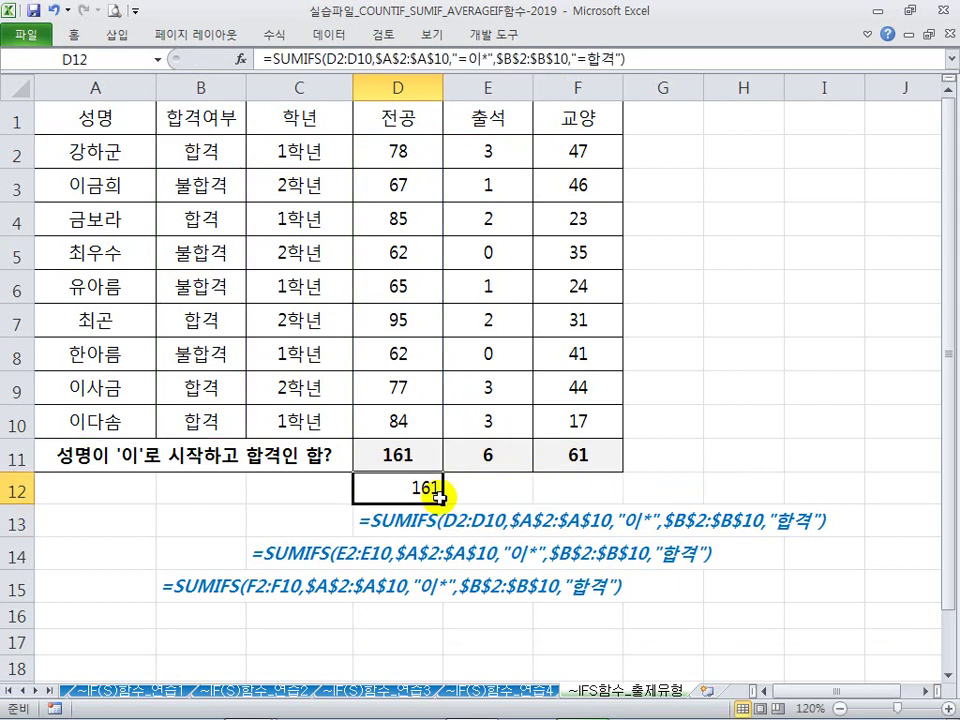
drag(441, 500, 597, 500)
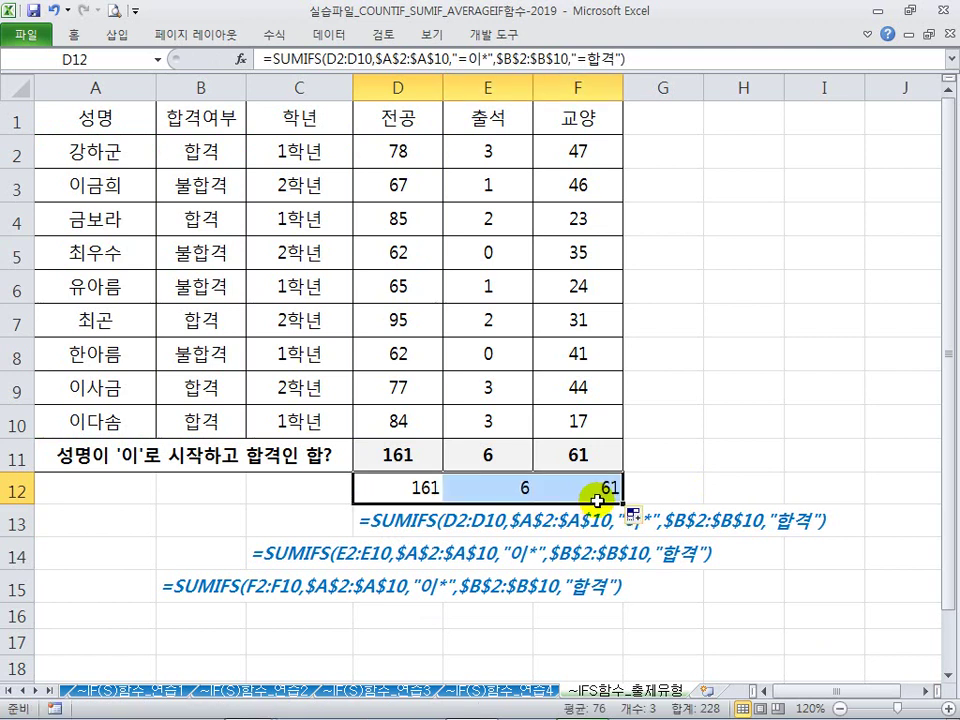
double_click(411, 488)
key(Escape)
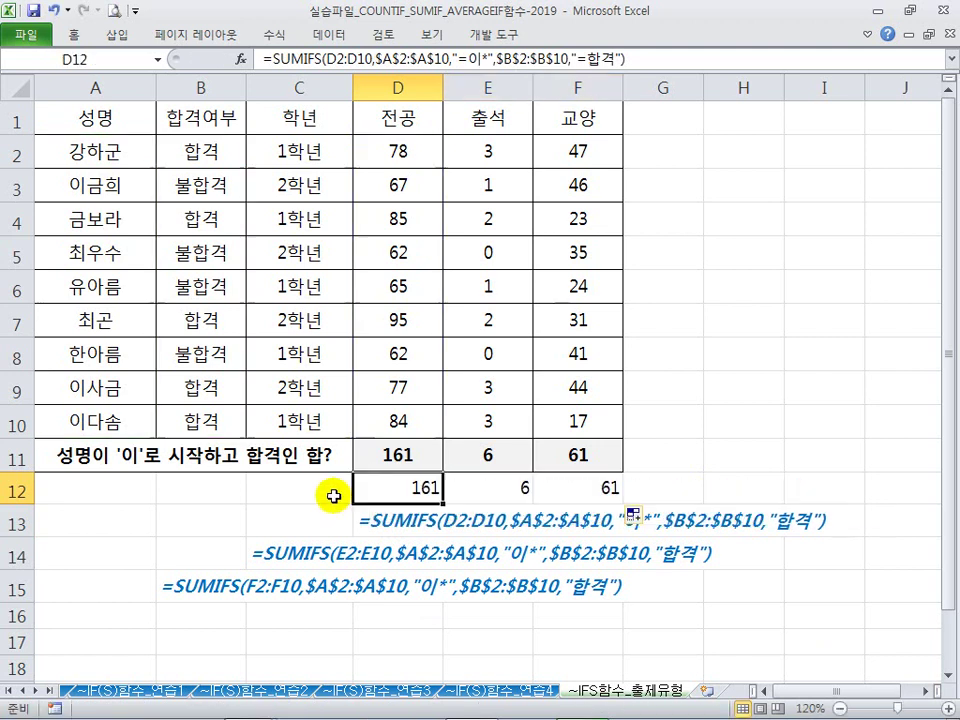
Clear the practice formulas from D12:F12 and reduce the height of row 12
drag(354, 493, 563, 489)
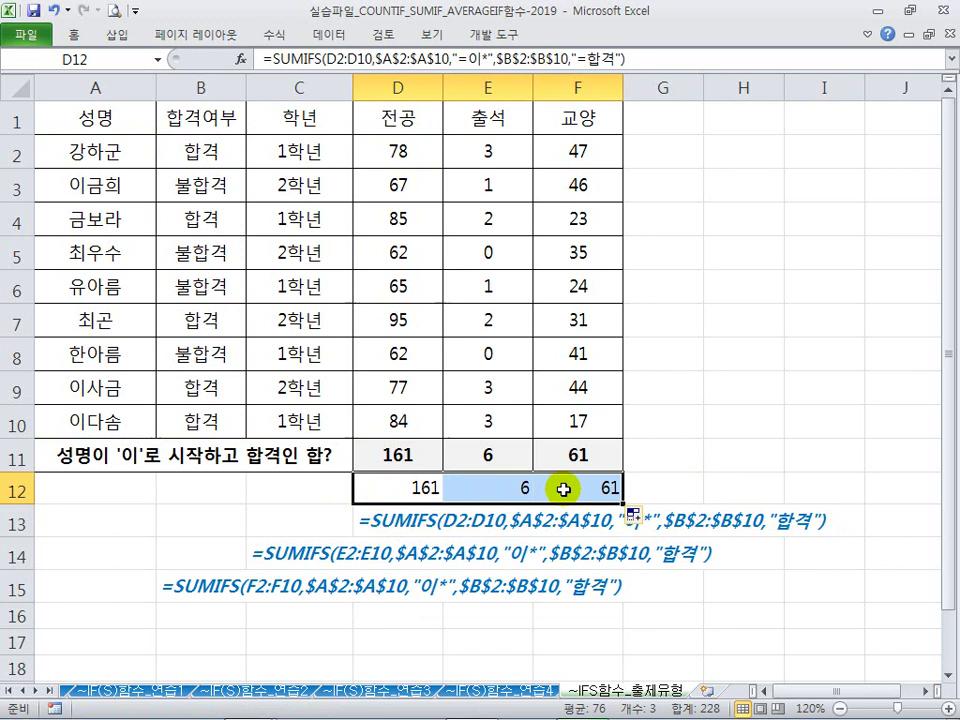
key(Delete)
drag(30, 503, 26, 493)
click(306, 516)
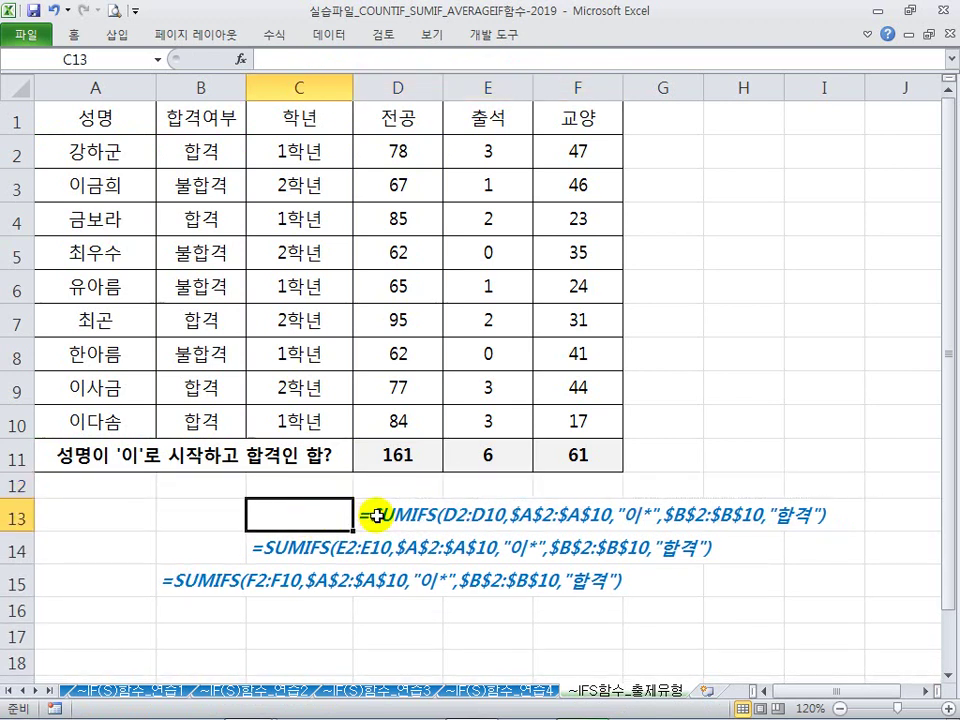
Add an equals sign to both criteria in the D11 SUMIFS formula, making them "=이*" and "=합격"
click(450, 450)
click(574, 446)
click(453, 449)
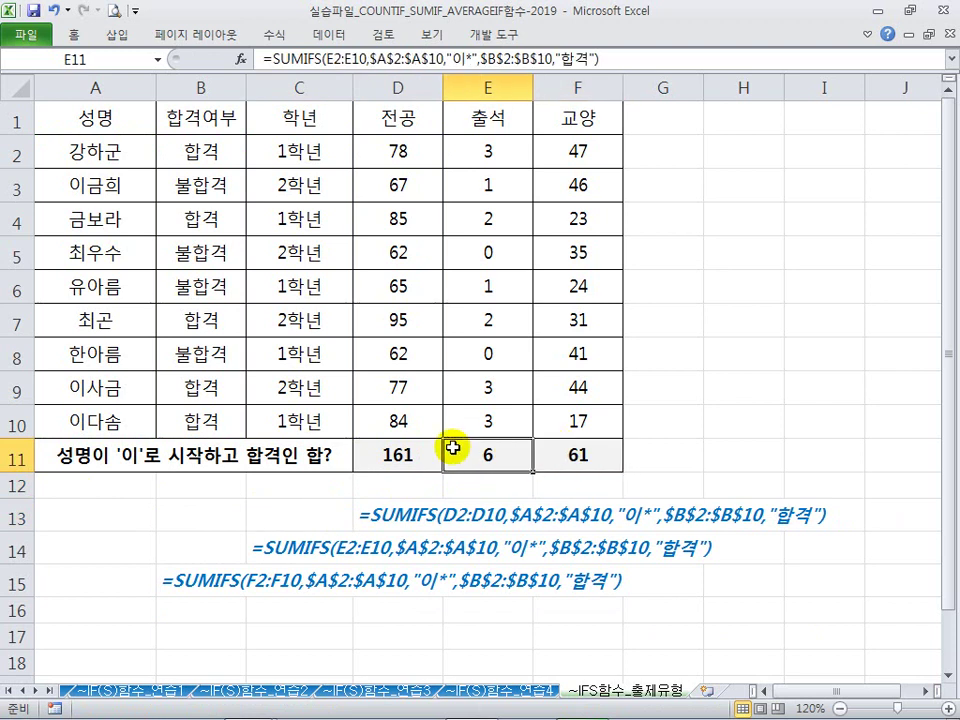
click(423, 448)
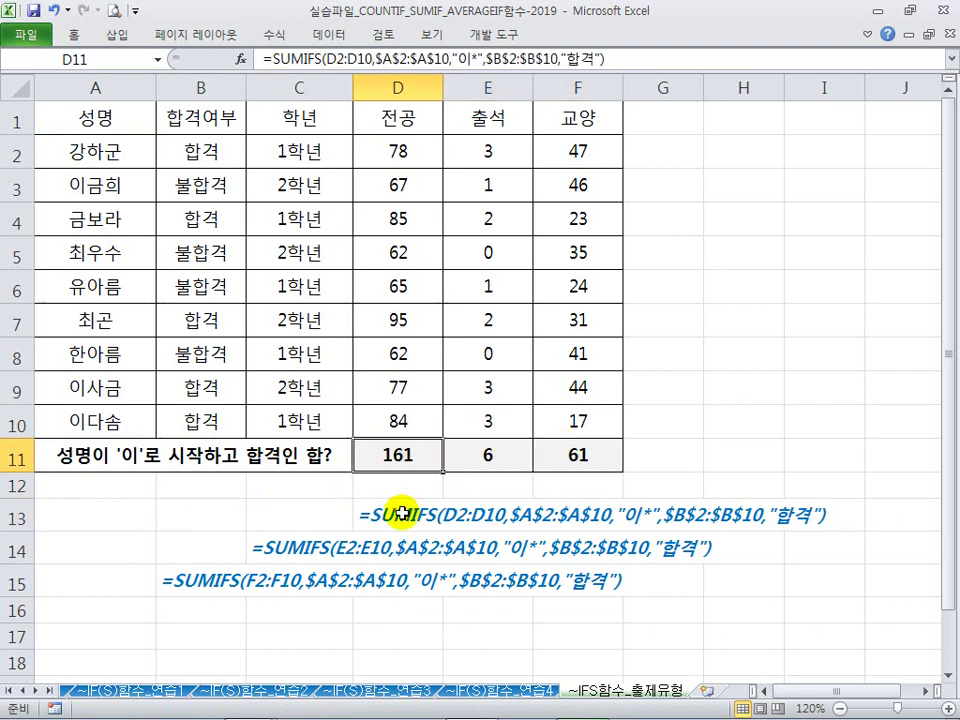
double_click(396, 457)
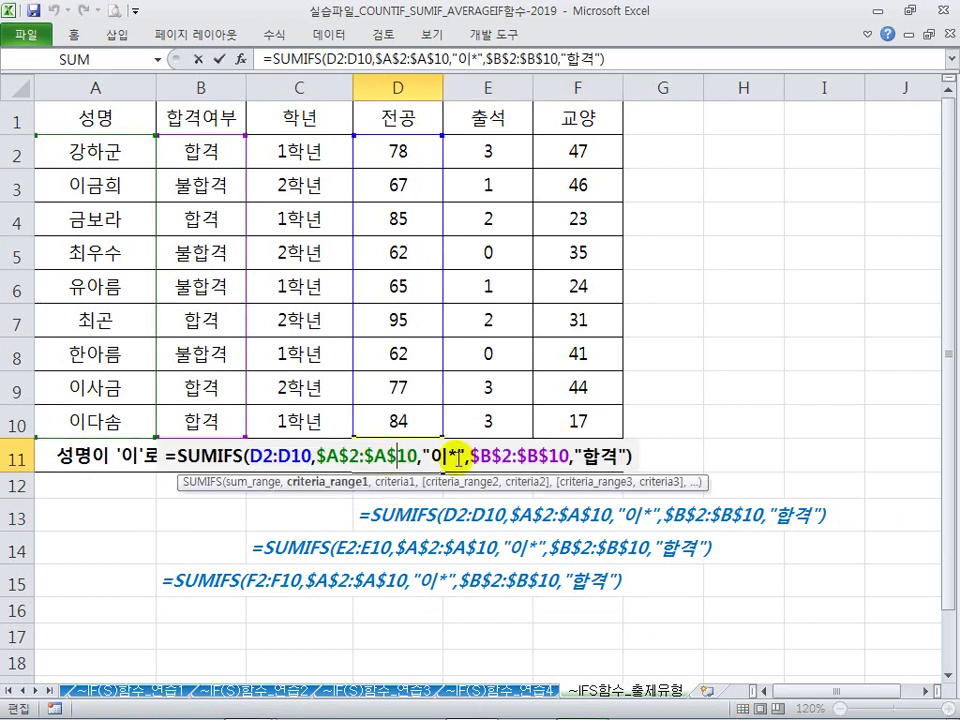
click(589, 456)
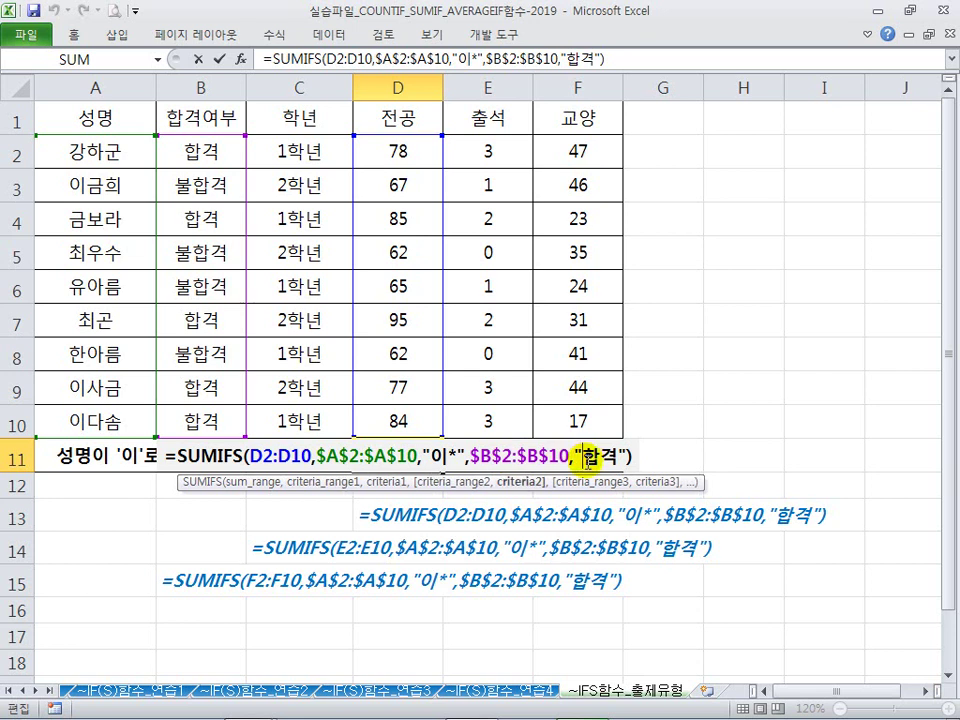
text(=)
click(424, 457)
text(=)
key(Return)
Fill the D11 formula across to F11
click(459, 459)
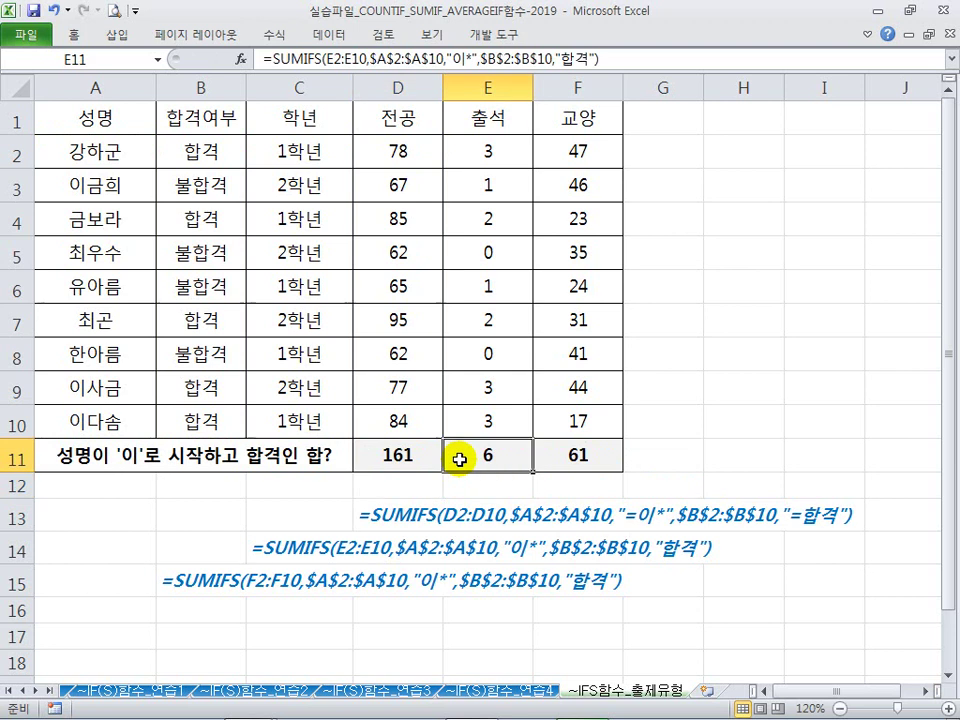
click(430, 457)
drag(442, 470, 601, 469)
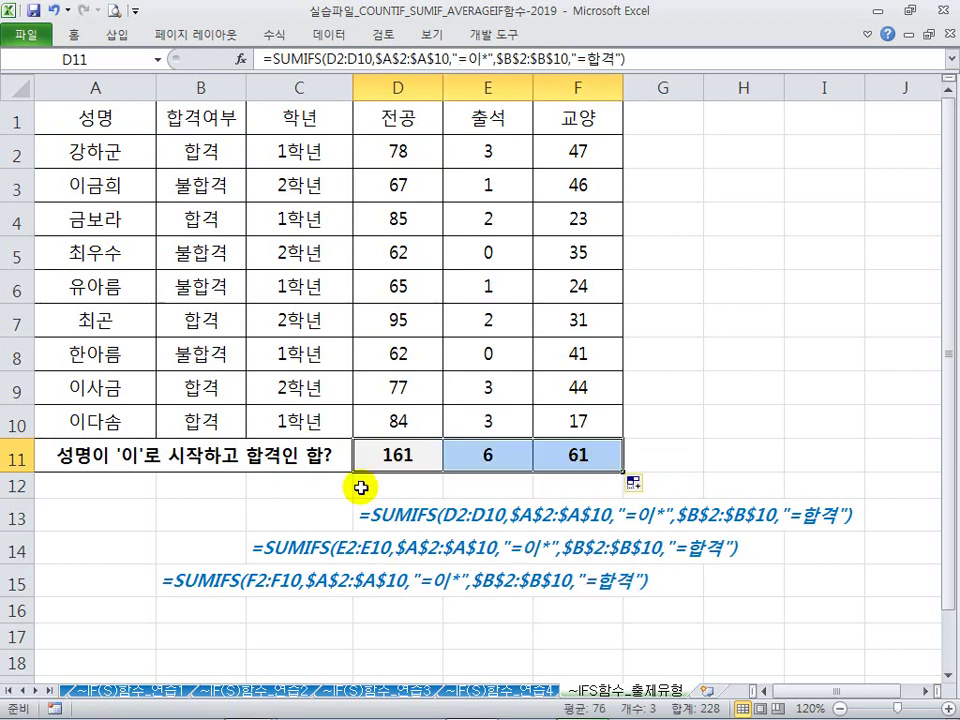
Narrow column A and readjust the widths of columns B and C so the table stays balanced
click(228, 489)
drag(156, 86, 129, 88)
drag(222, 88, 239, 92)
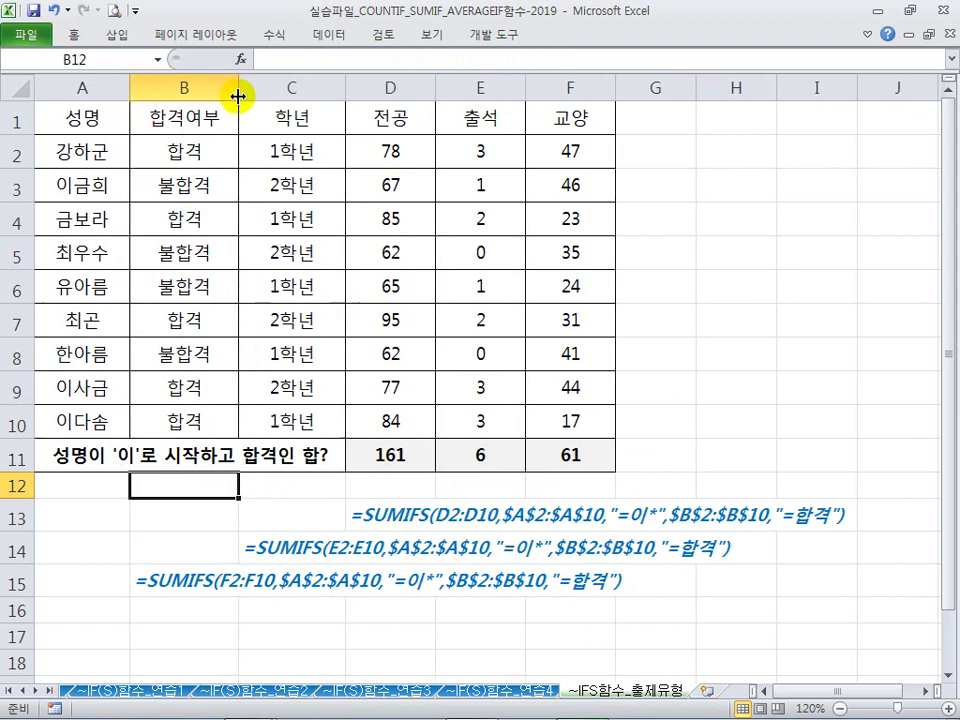
drag(342, 92, 343, 88)
drag(133, 90, 137, 90)
Hide the worksheet gridlines on the exam-type sheet
click(388, 514)
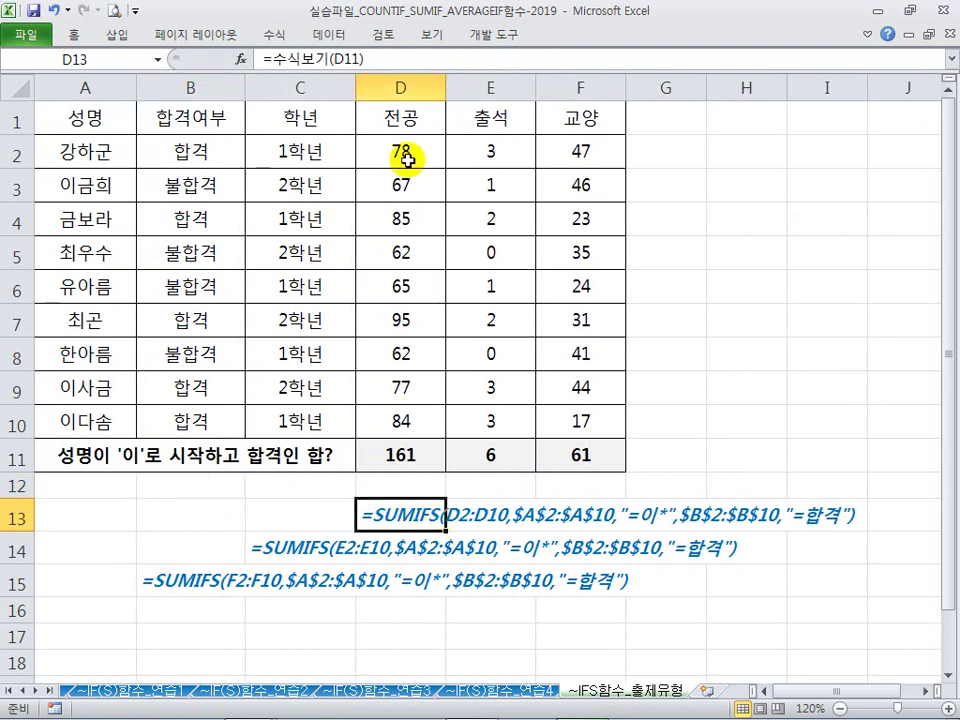
click(432, 34)
click(669, 343)
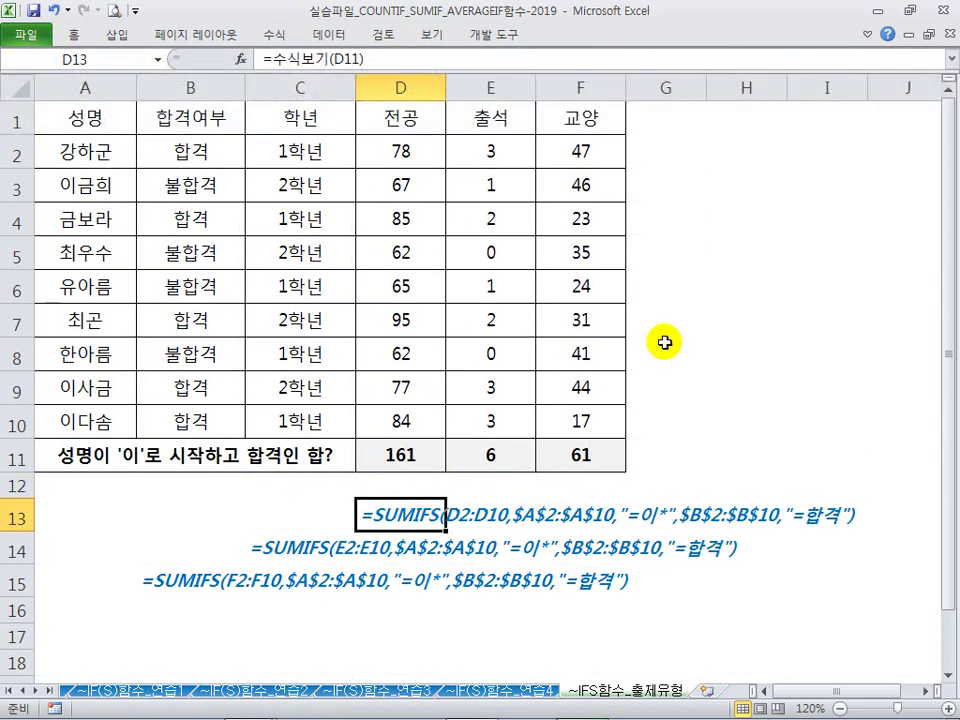
click(669, 343)
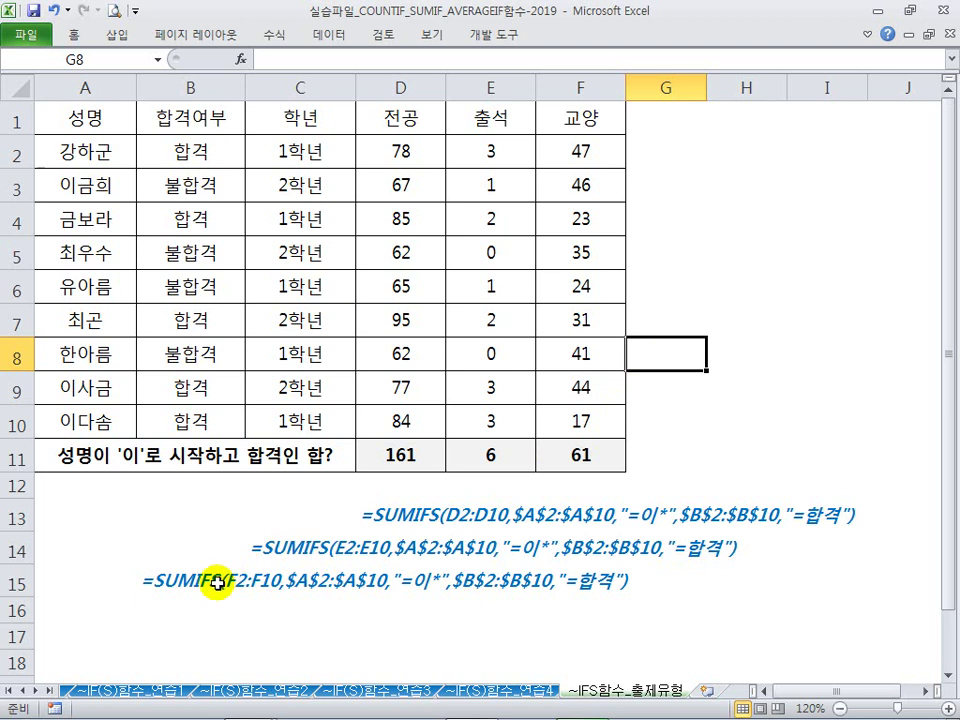
Remove the italic style from the displayed SUMIFS formula texts in D13, C14 and B15
click(15, 690)
click(15, 690)
click(15, 690)
click(229, 525)
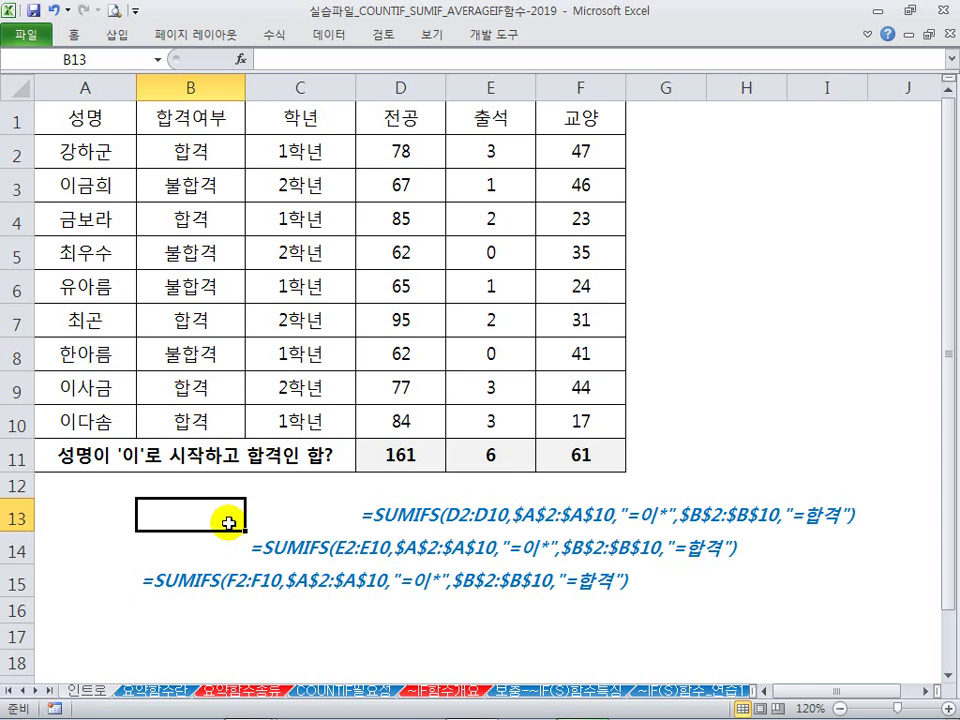
click(377, 542)
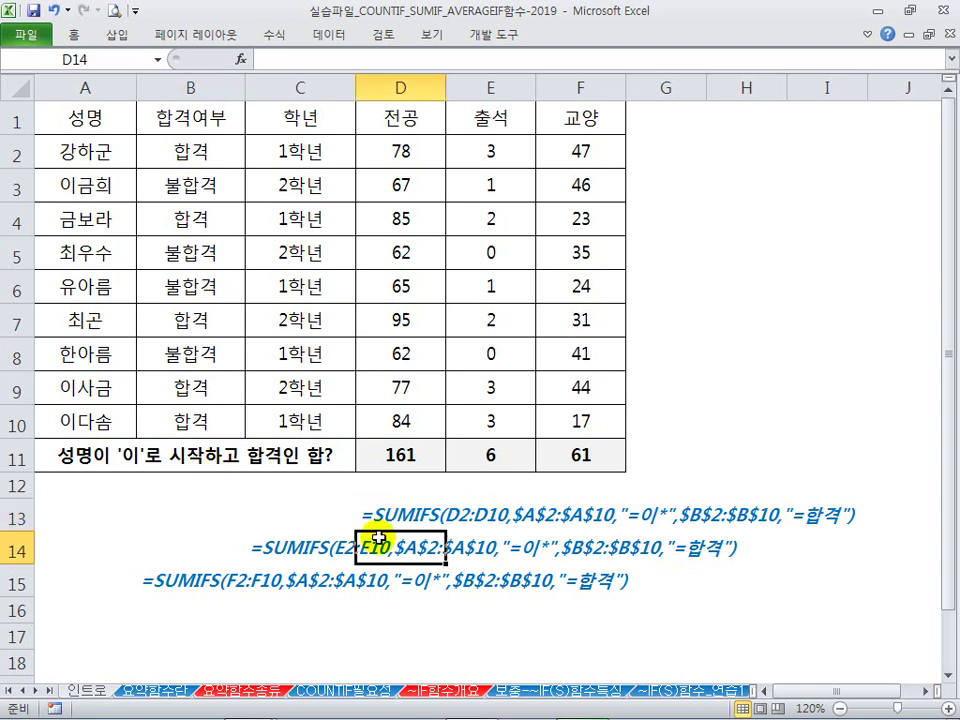
click(386, 515)
ctrl+click(340, 548)
ctrl+click(206, 582)
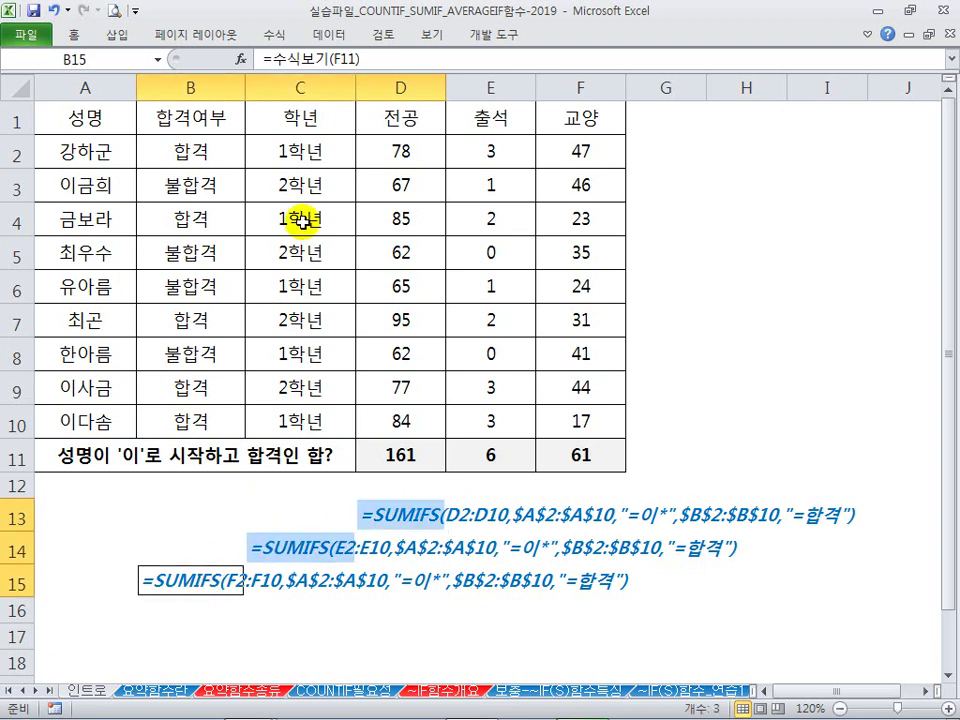
click(75, 34)
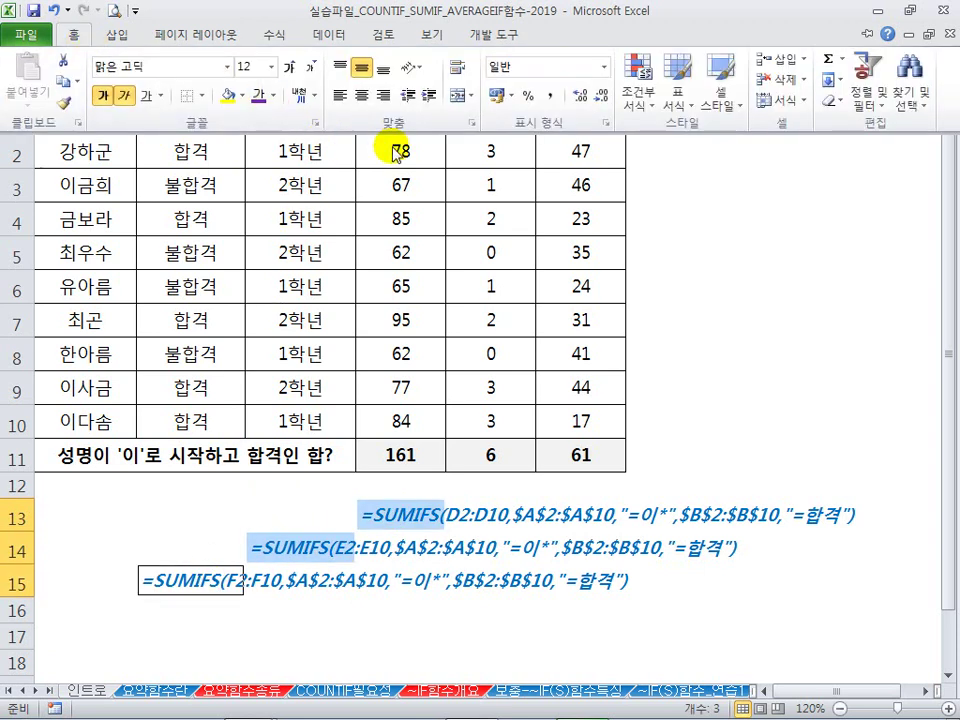
click(124, 95)
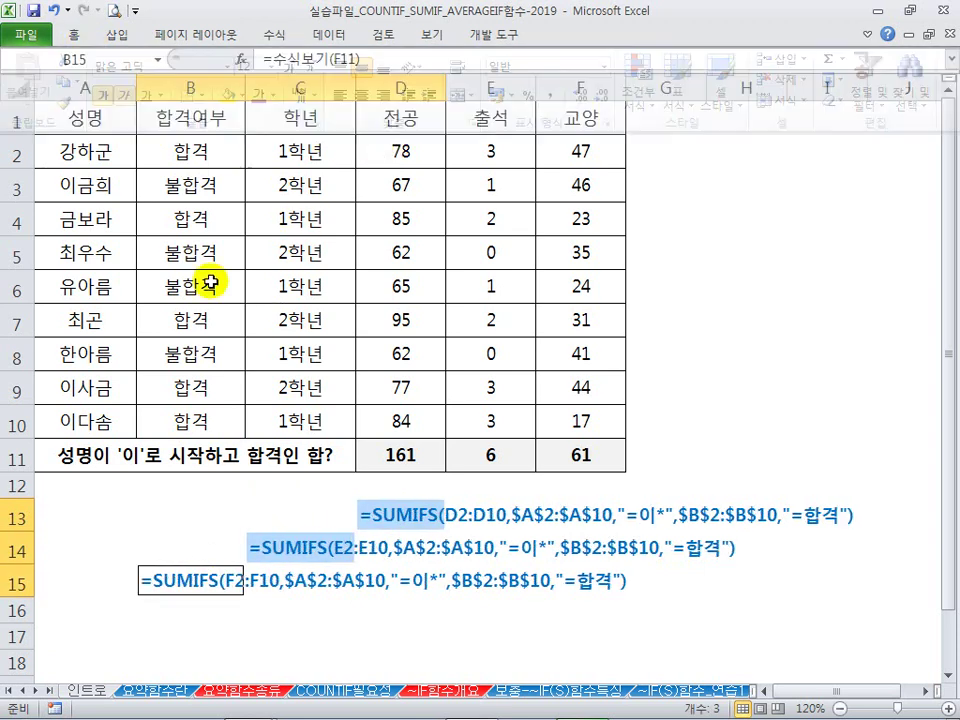
click(395, 614)
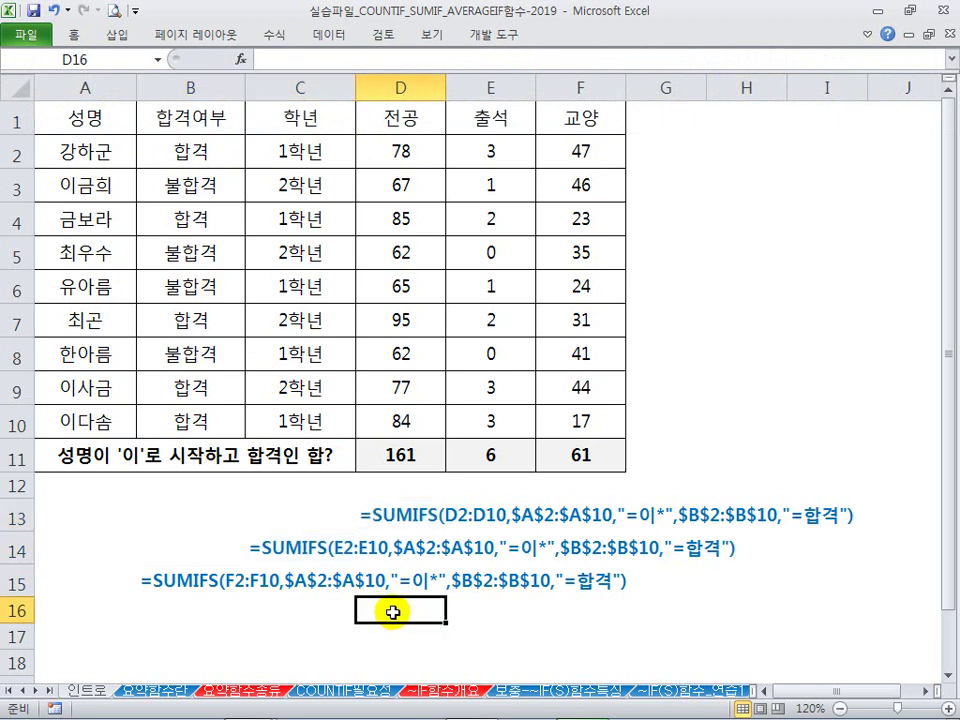